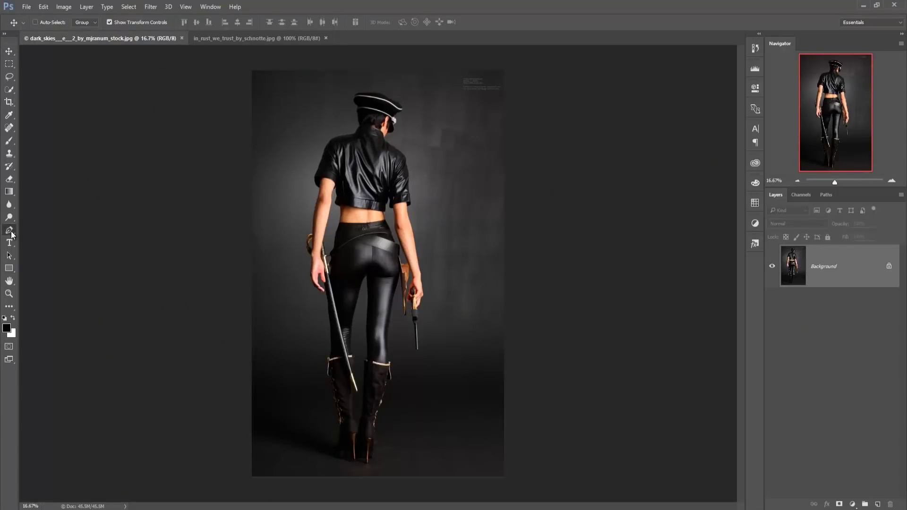
- Choose the Pen Tool from the pen tool group to trace the woman's silhouette
{"action": "right_click", "coordinate": [14, 234]}
{"action": "left_click", "coordinate": [30, 231]}
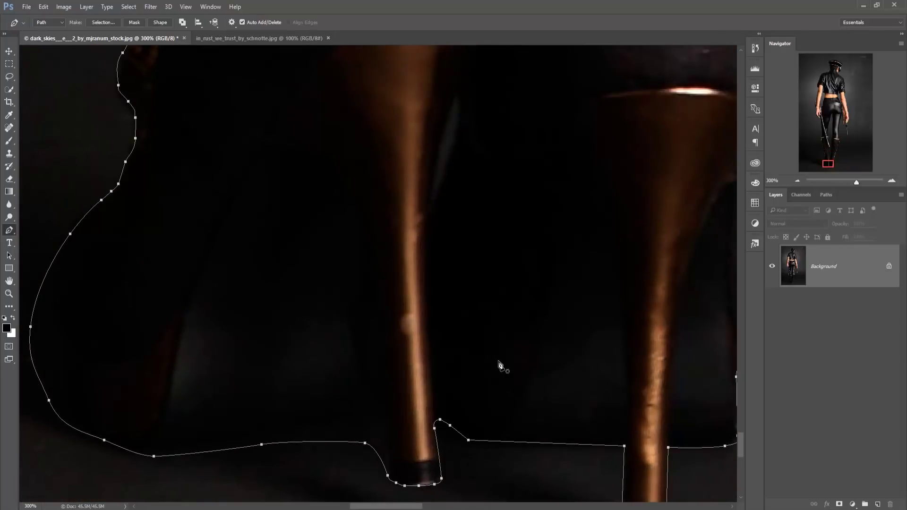
- Convert the traced path around the woman into a selection
{"action": "key", "text": "ctrl+0"}
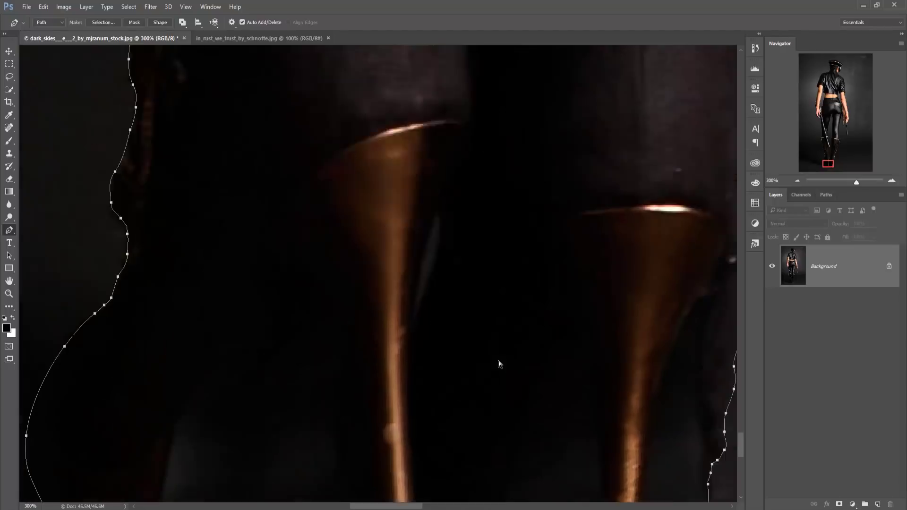
{"action": "key", "text": "ctrl+Return"}
{"action": "right_click", "coordinate": [358, 185]}
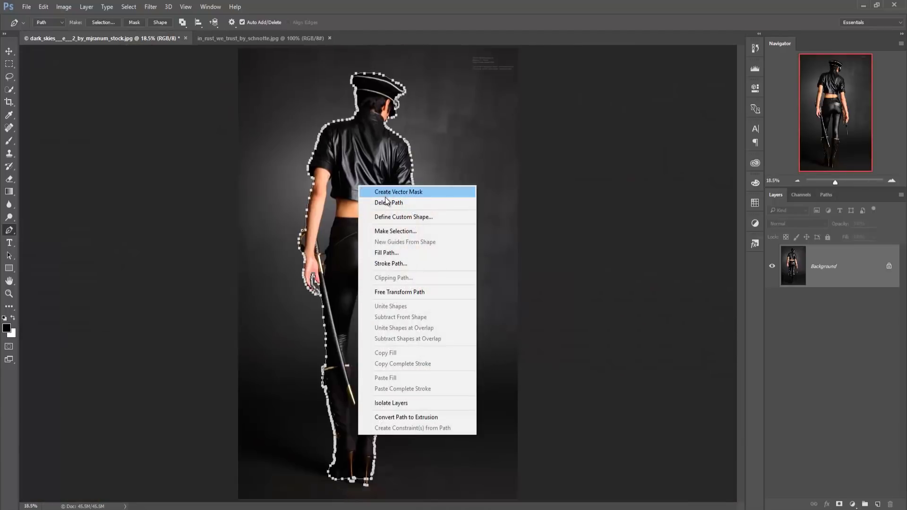
{"action": "left_click", "coordinate": [392, 231]}
{"action": "left_click", "coordinate": [500, 153]}
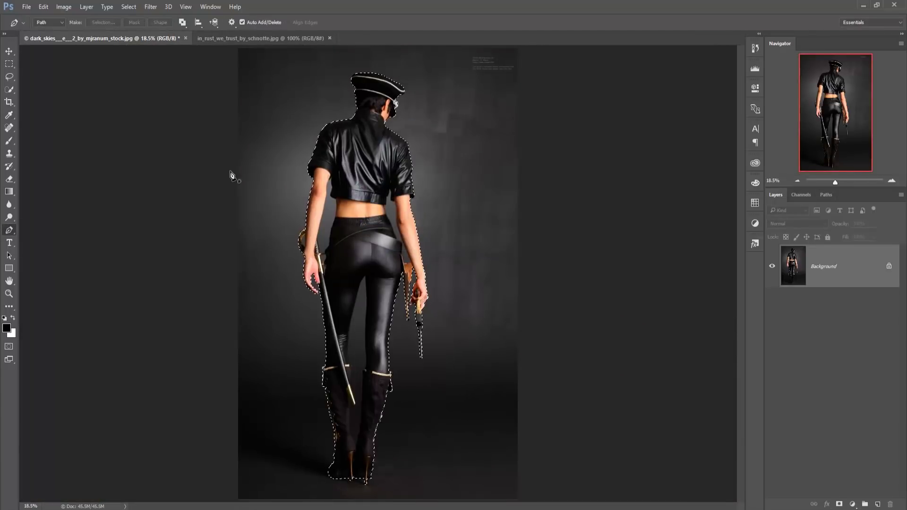
- Refine the selection with Select and Mask, outputting the cutout to a new layer
{"action": "left_click", "coordinate": [9, 89]}
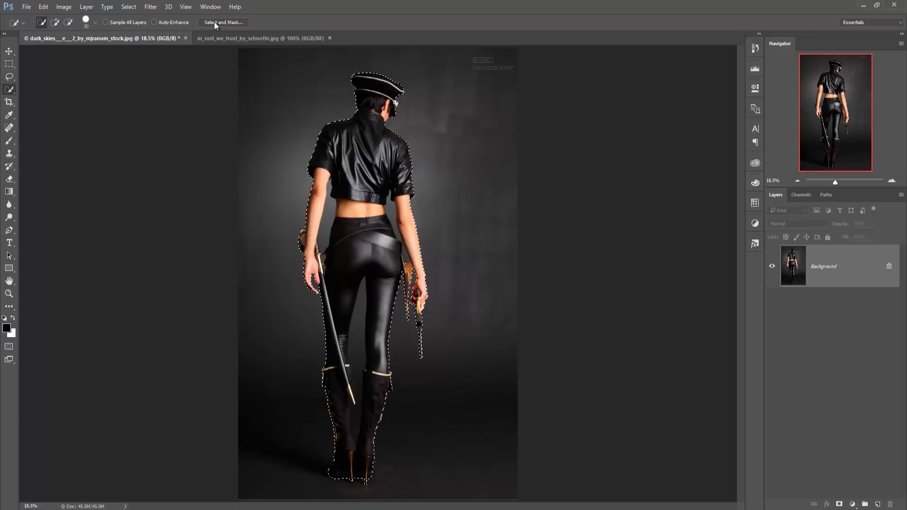
{"action": "left_click", "coordinate": [224, 23]}
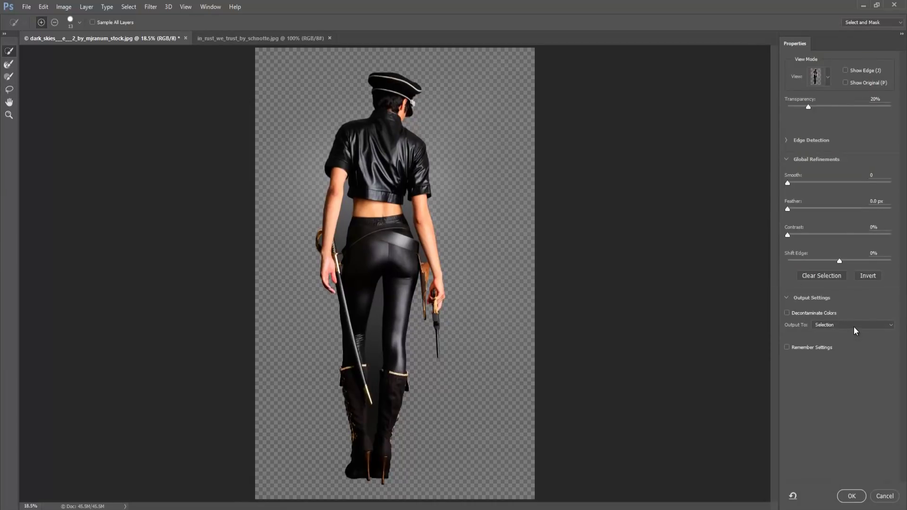
{"action": "left_click", "coordinate": [854, 327]}
{"action": "left_click", "coordinate": [847, 345]}
{"action": "left_click", "coordinate": [853, 496]}
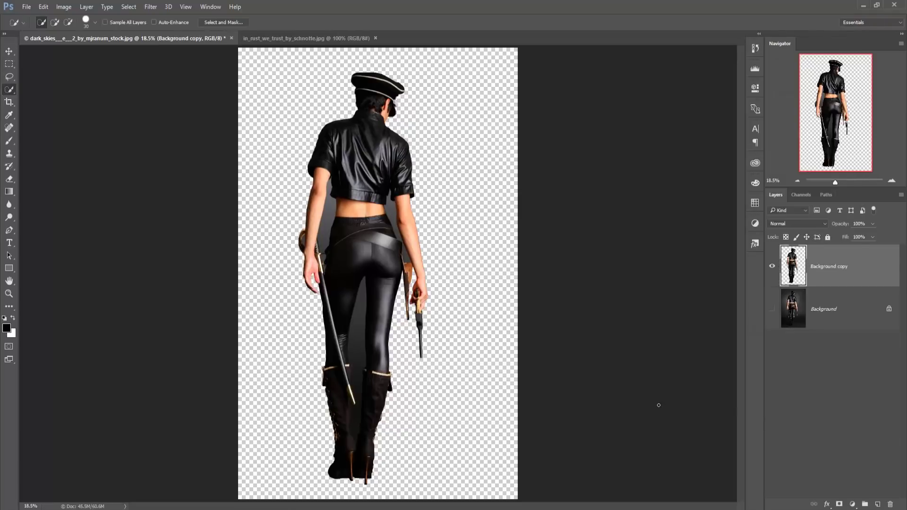
{"action": "left_click", "coordinate": [9, 231]}
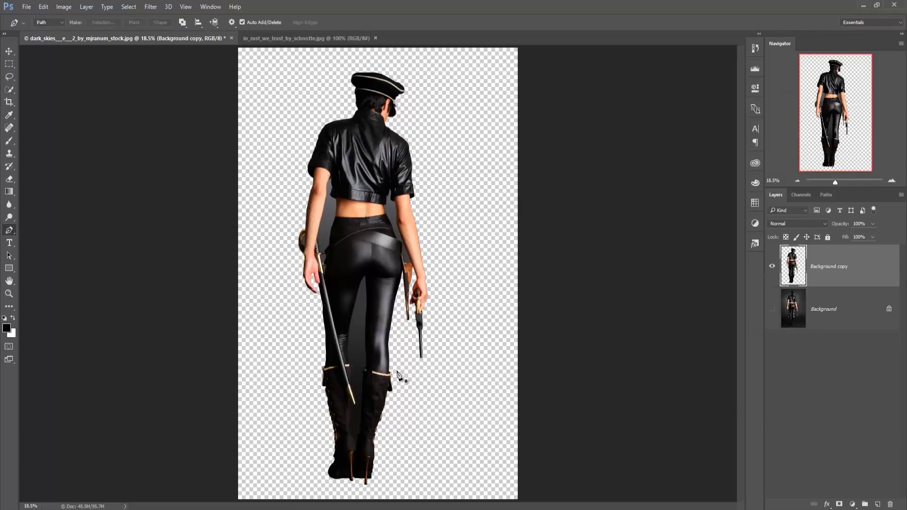
- At 200% zoom, trace a pen path around the grey gap between the woman's arm and waist
{"action": "key", "text": "ctrl+plus"}
{"action": "key", "text": "ctrl+plus"}
{"action": "key", "text": "ctrl+plus"}
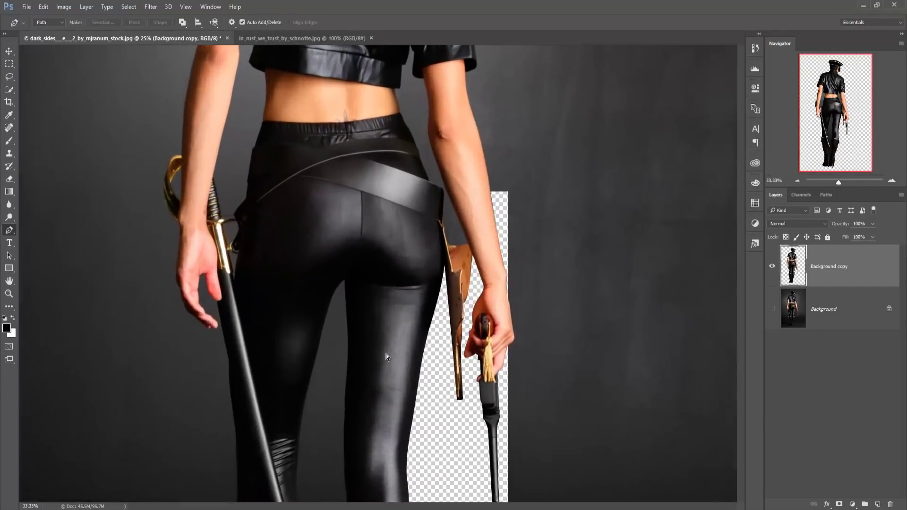
{"action": "key", "text": "ctrl+plus"}
{"action": "left_click_drag", "start_coordinate": [509, 259], "coordinate": [304, 428]}
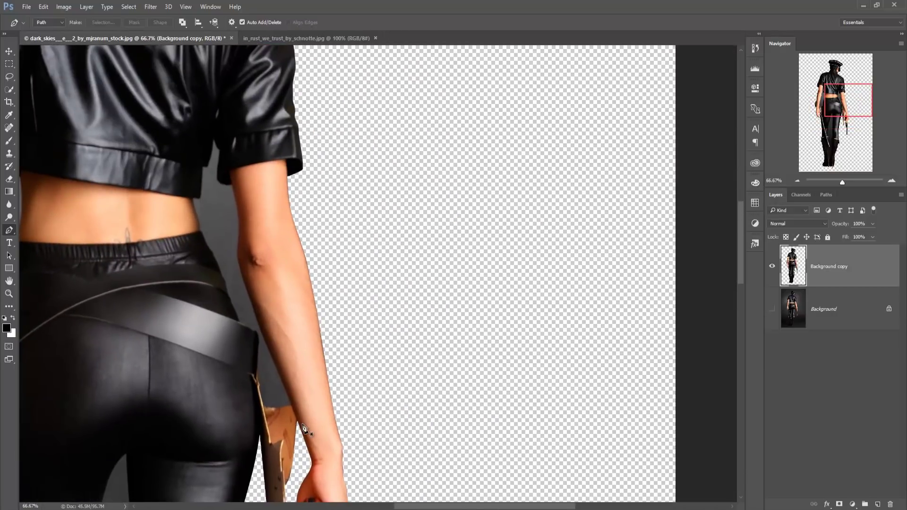
{"action": "key", "text": "ctrl+plus"}
{"action": "key", "text": "ctrl+plus"}
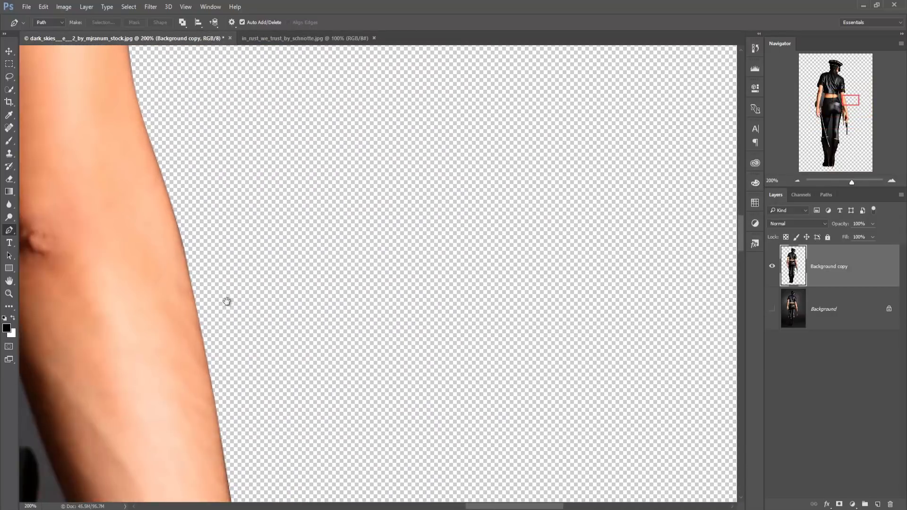
{"action": "left_click_drag", "start_coordinate": [227, 302], "coordinate": [559, 456]}
{"action": "left_click_drag", "start_coordinate": [588, 378], "coordinate": [553, 463]}
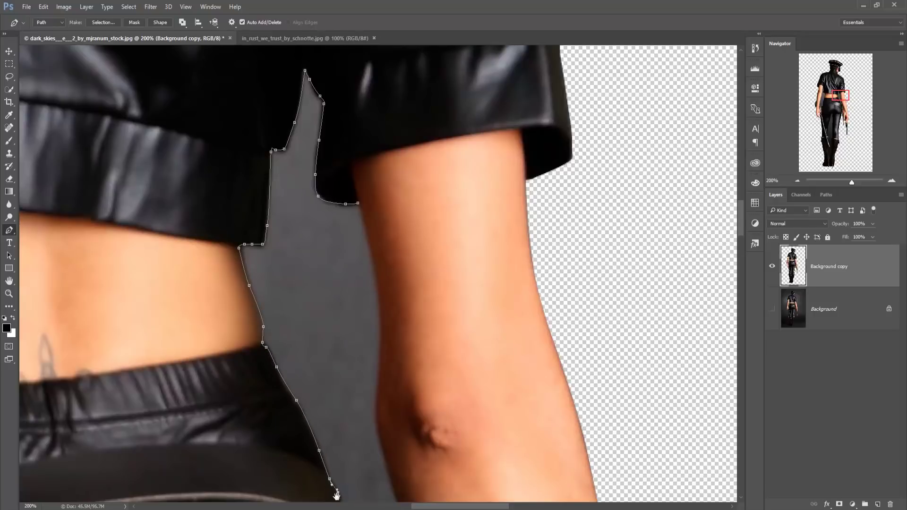
{"action": "left_click_drag", "start_coordinate": [336, 495], "coordinate": [329, 208]}
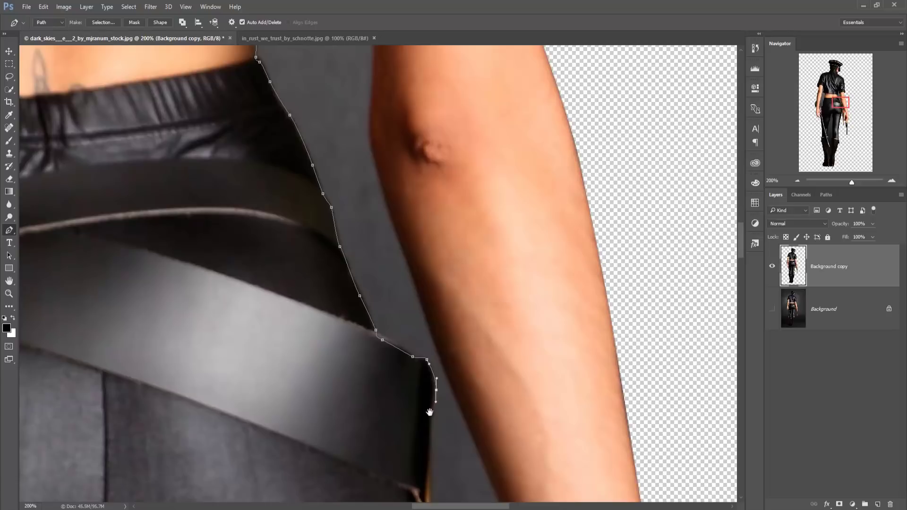
{"action": "left_click_drag", "start_coordinate": [429, 412], "coordinate": [402, 228]}
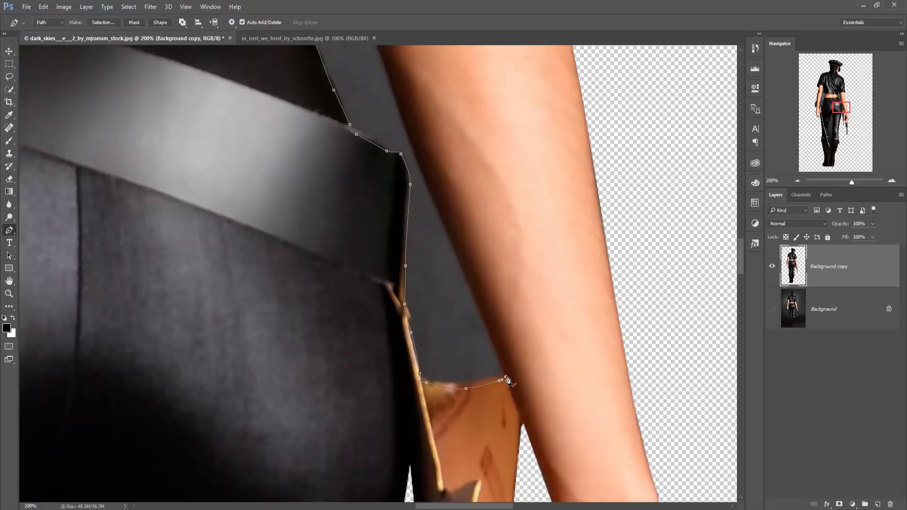
{"action": "left_click", "coordinate": [384, 69]}
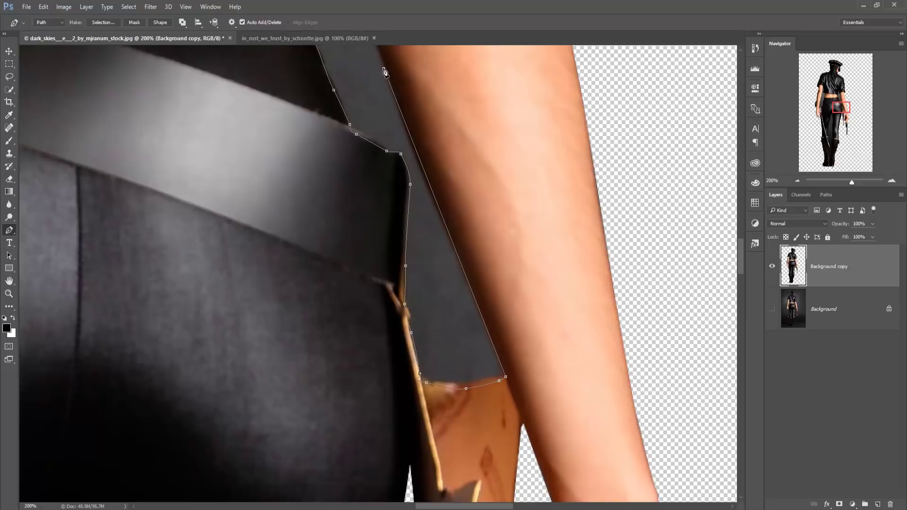
{"action": "left_click", "coordinate": [425, 181]}
{"action": "left_click_drag", "start_coordinate": [426, 138], "coordinate": [470, 302]}
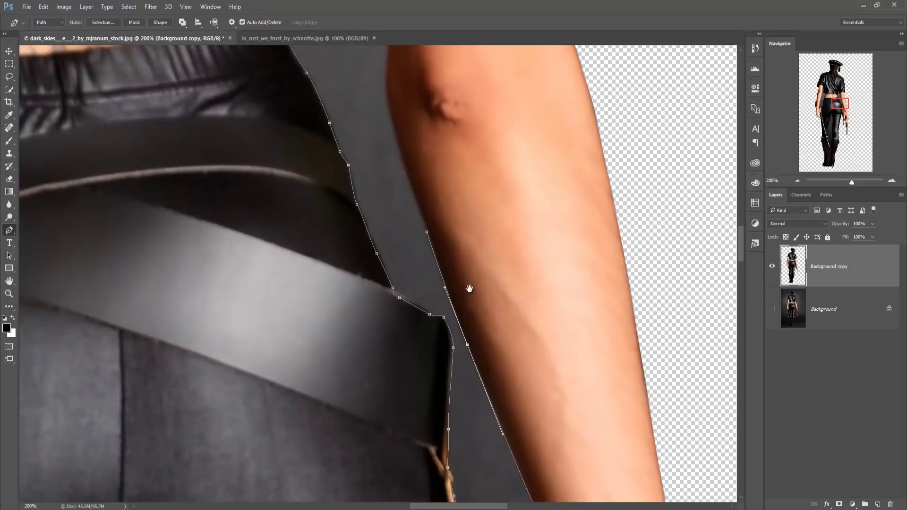
{"action": "left_click", "coordinate": [390, 56]}
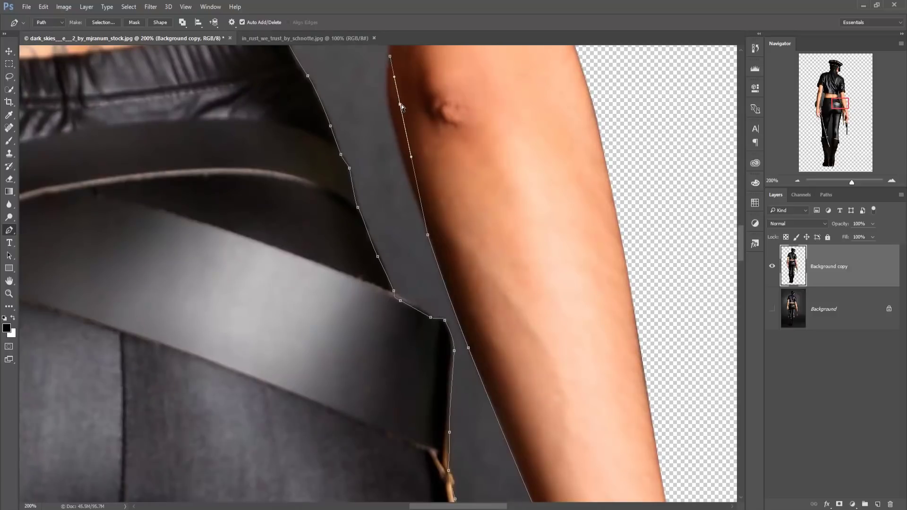
{"action": "mouse_move", "coordinate": [401, 105]}
{"action": "left_mouse_down"}
{"action": "mouse_move", "coordinate": [392, 105]}
{"action": "mouse_move", "coordinate": [442, 388]}
{"action": "left_mouse_up"}
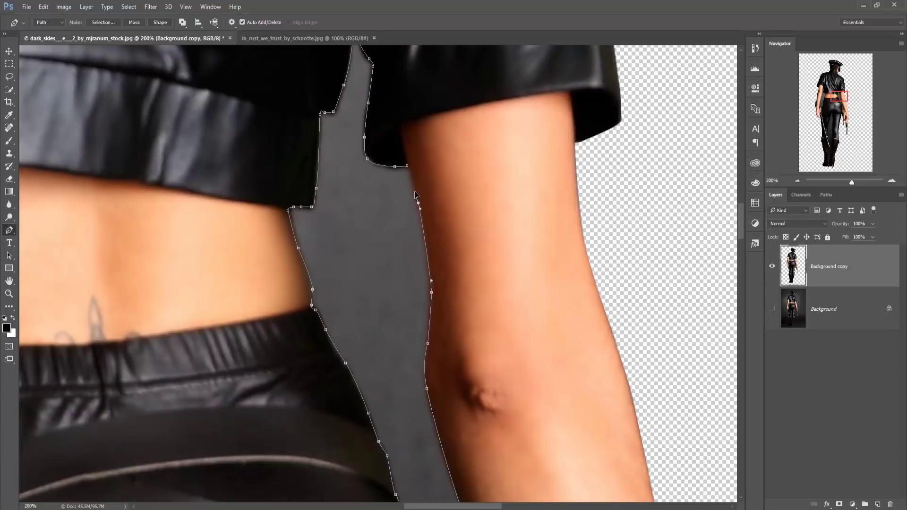
- Turn the gap path into a selection and delete the grey background inside it
{"action": "right_click", "coordinate": [391, 206]}
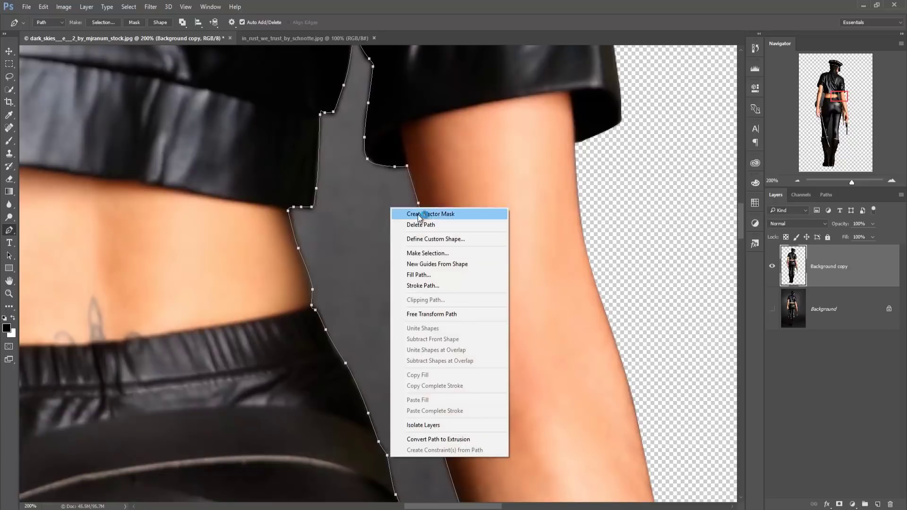
{"action": "left_click", "coordinate": [411, 251]}
{"action": "left_click", "coordinate": [503, 155]}
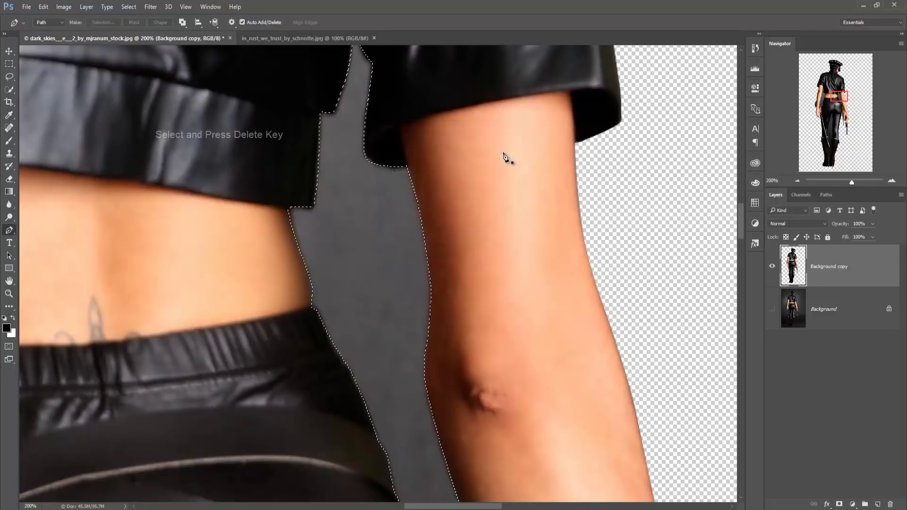
{"action": "key", "text": "Delete"}
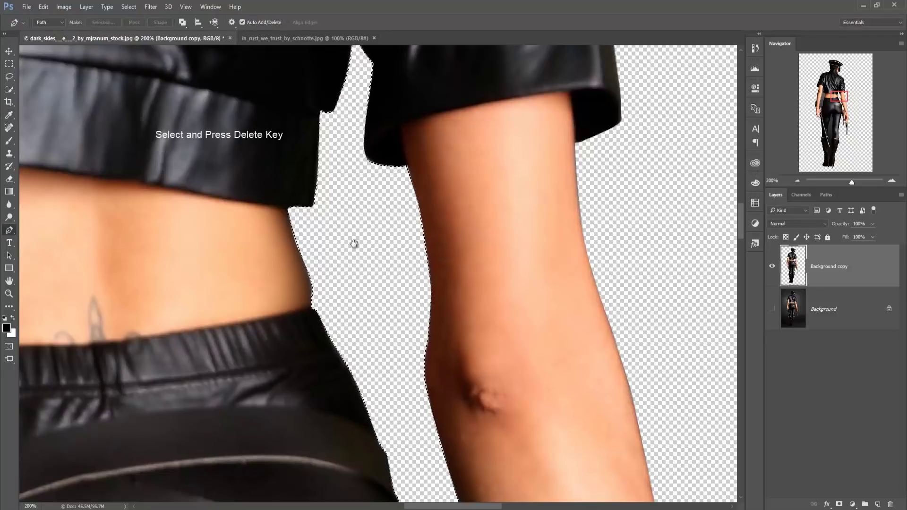
- Trace a path along the scabbard, sleeve and waist edges near the woman's hand
{"action": "mouse_move", "coordinate": [355, 243]}
{"action": "left_mouse_down"}
{"action": "mouse_move", "coordinate": [608, 174]}
{"action": "mouse_move", "coordinate": [541, 186]}
{"action": "mouse_move", "coordinate": [488, 140]}
{"action": "left_mouse_up"}
{"action": "left_click_drag", "start_coordinate": [488, 248], "coordinate": [415, 111]}
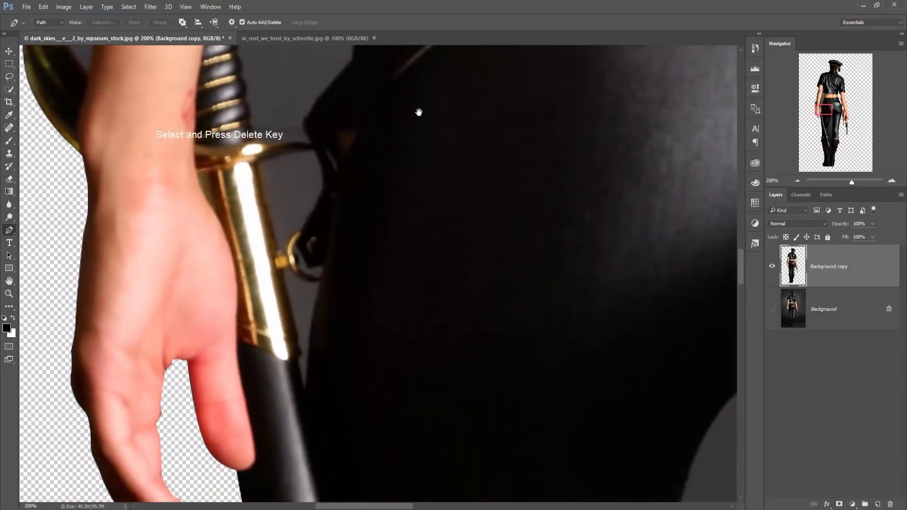
{"action": "left_click_drag", "start_coordinate": [414, 189], "coordinate": [412, 114]}
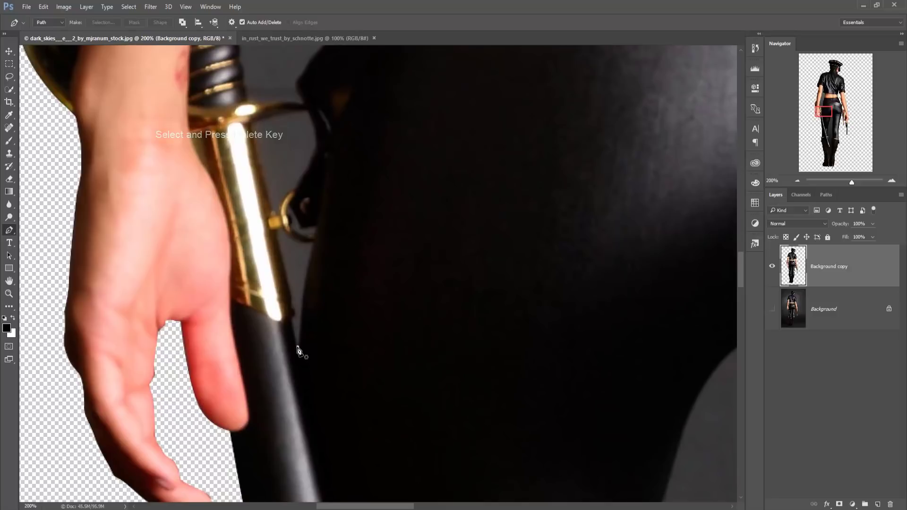
{"action": "left_click", "coordinate": [301, 364]}
{"action": "left_click", "coordinate": [298, 347]}
{"action": "left_click", "coordinate": [295, 329]}
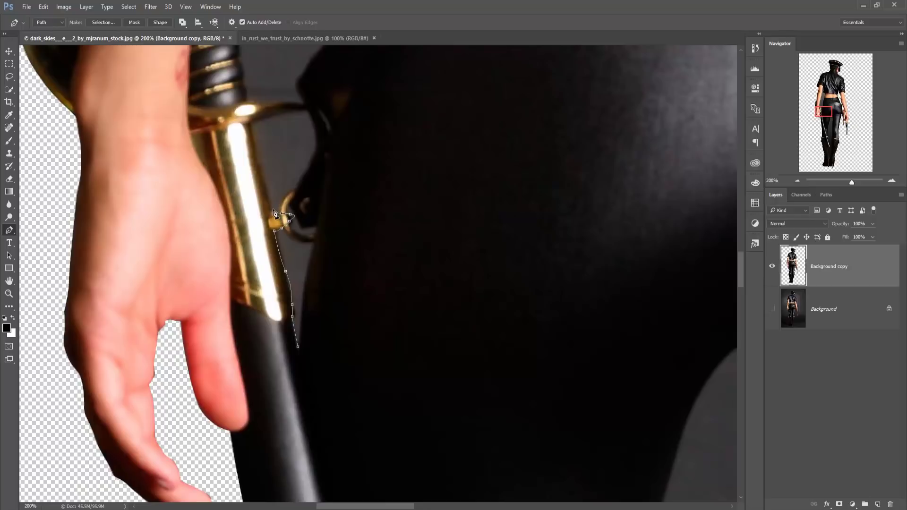
{"action": "mouse_move", "coordinate": [267, 105]}
{"action": "left_mouse_down"}
{"action": "mouse_move", "coordinate": [264, 341]}
{"action": "mouse_move", "coordinate": [264, 331]}
{"action": "left_mouse_up"}
{"action": "left_click_drag", "start_coordinate": [364, 57], "coordinate": [364, 197]}
{"action": "left_click", "coordinate": [408, 238]}
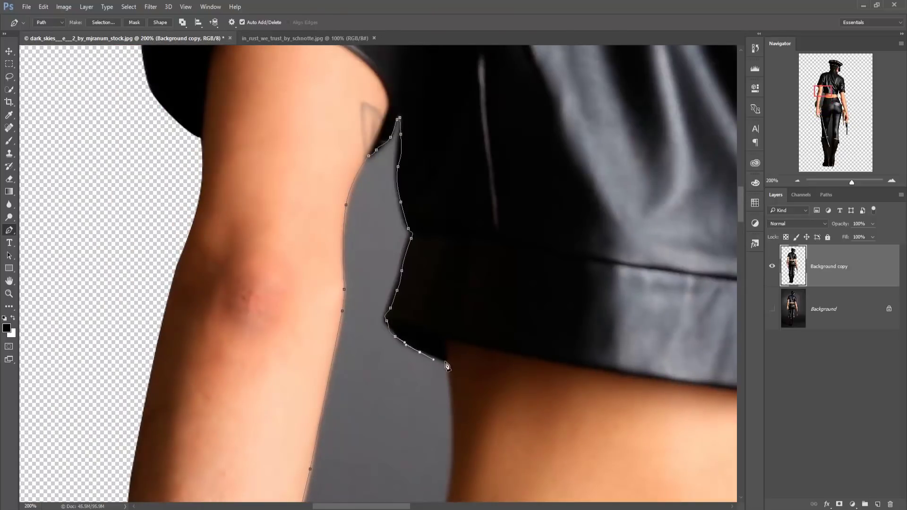
{"action": "left_click_drag", "start_coordinate": [407, 340], "coordinate": [402, 147]}
{"action": "left_click", "coordinate": [478, 354]}
{"action": "left_click_drag", "start_coordinate": [425, 425], "coordinate": [426, 212]}
{"action": "left_click", "coordinate": [389, 471]}
{"action": "left_click_drag", "start_coordinate": [420, 469], "coordinate": [421, 199]}
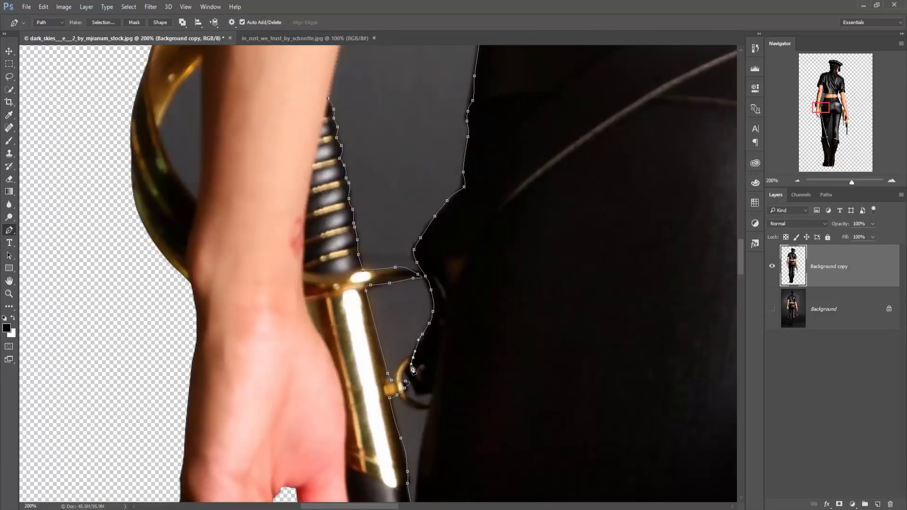
- Zoom out to the whole figure and deselect via the Select menu
{"action": "key", "text": "ctrl+0"}
{"action": "right_click", "coordinate": [334, 213]}
{"action": "left_click", "coordinate": [128, 6]}
{"action": "left_click", "coordinate": [137, 26]}
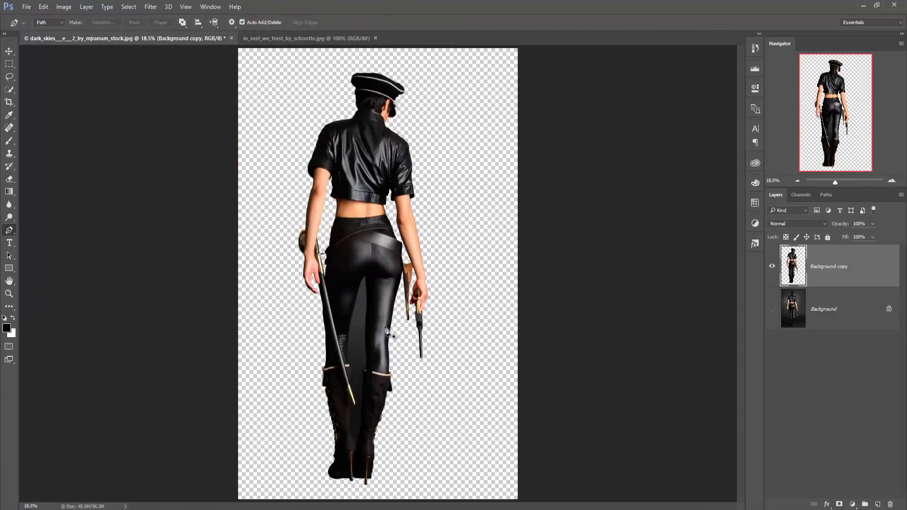
{"action": "scroll", "coordinate": [354, 444], "scroll_direction": "up", "scroll_amount": 5}
{"action": "right_click", "coordinate": [380, 73]}
- Start a path through the gap between the legs, up the inner thighs
{"action": "key", "text": "Escape"}
{"action": "left_click", "coordinate": [380, 170]}
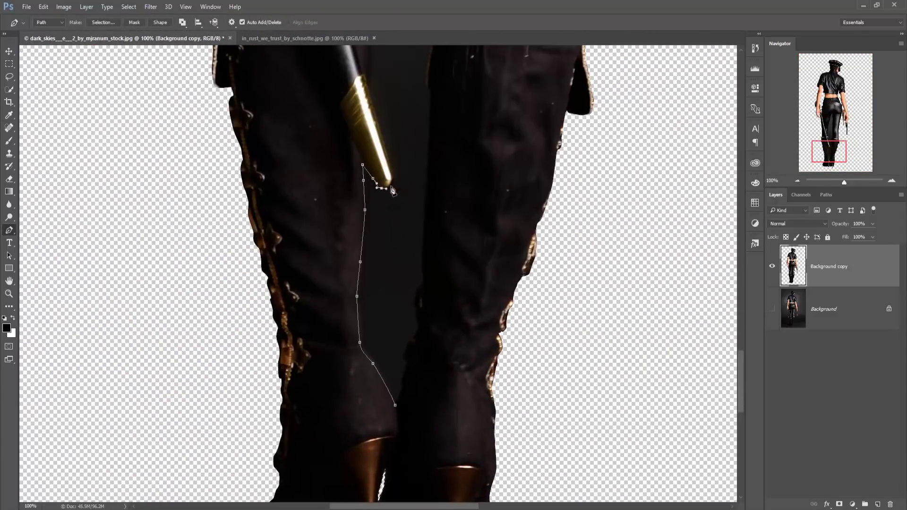
{"action": "left_click_drag", "start_coordinate": [378, 189], "coordinate": [378, 378]}
{"action": "mouse_move", "coordinate": [378, 142]}
{"action": "left_mouse_down"}
{"action": "mouse_move", "coordinate": [378, 420]}
{"action": "mouse_move", "coordinate": [378, 331]}
{"action": "left_mouse_up"}
{"action": "left_click", "coordinate": [381, 195]}
{"action": "left_click", "coordinate": [402, 132]}
{"action": "left_click", "coordinate": [414, 278]}
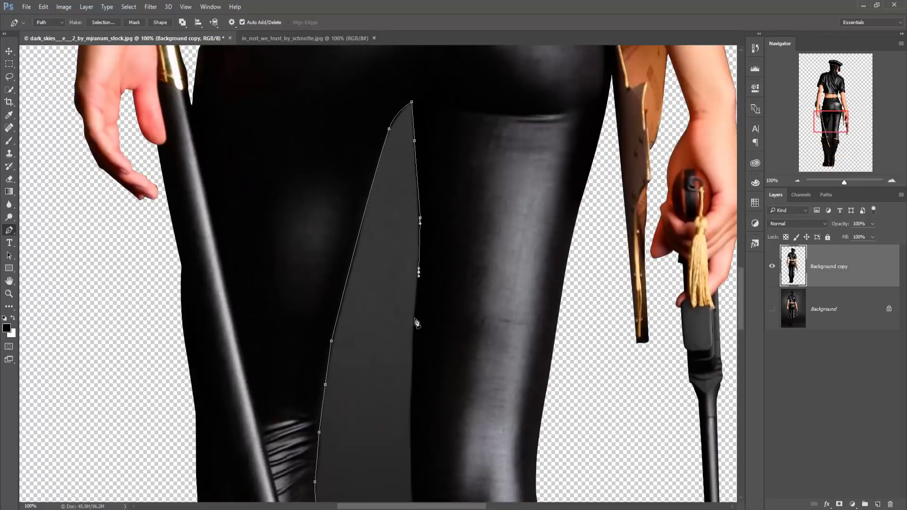
{"action": "left_click", "coordinate": [411, 421]}
- Continue the path down the inner boot edges and close it around the leg gap
{"action": "left_click_drag", "start_coordinate": [419, 496], "coordinate": [449, 216]}
{"action": "left_click", "coordinate": [421, 374]}
{"action": "left_click", "coordinate": [425, 389]}
{"action": "left_click", "coordinate": [421, 449]}
{"action": "left_click_drag", "start_coordinate": [421, 473], "coordinate": [461, 227]}
{"action": "left_click", "coordinate": [458, 274]}
{"action": "left_click", "coordinate": [458, 321]}
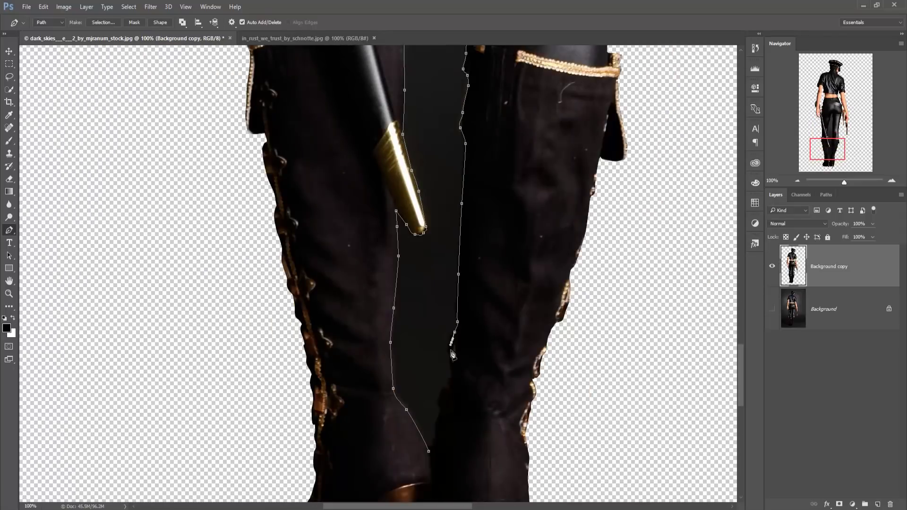
{"action": "left_click", "coordinate": [451, 271]}
- Turn the leg-gap path into a selection, fit the view, then deselect
{"action": "key", "text": "ctrl+Return"}
{"action": "key", "text": "ctrl+0"}
{"action": "left_click", "coordinate": [129, 7]}
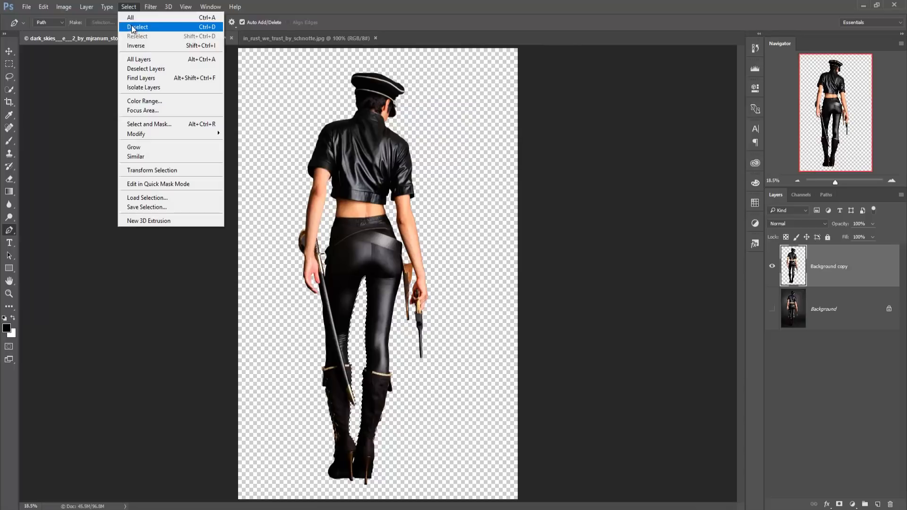
{"action": "left_click", "coordinate": [132, 27]}
- Create a new 1280×720 document and drag the woman's cutout layer into it
{"action": "left_click", "coordinate": [14, 53]}
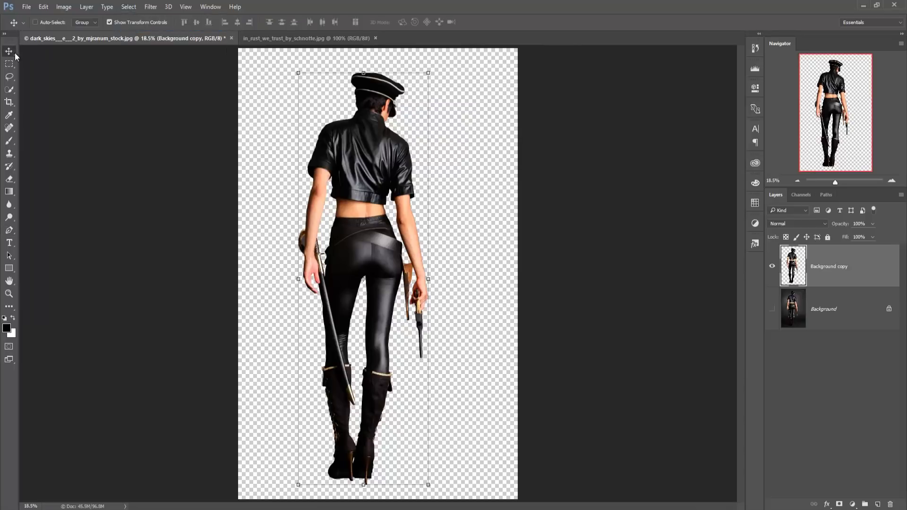
{"action": "left_click", "coordinate": [27, 9]}
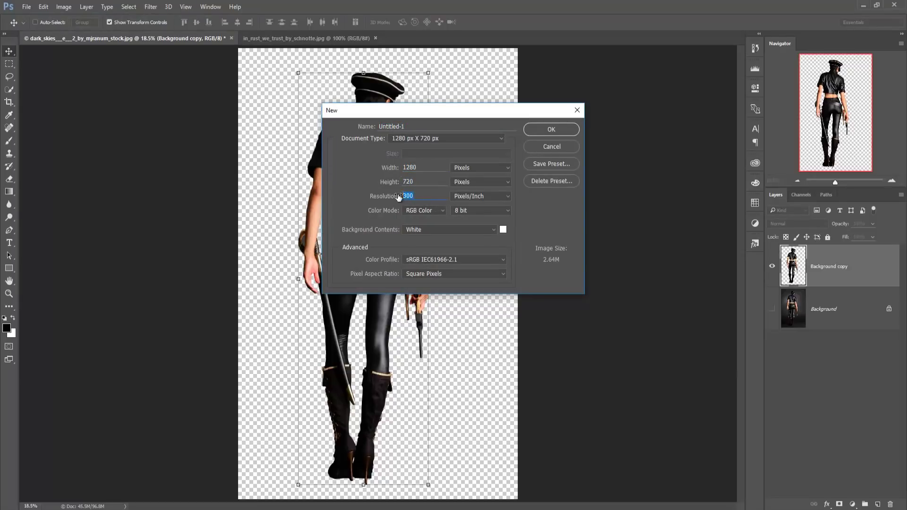
{"action": "left_click", "coordinate": [537, 130]}
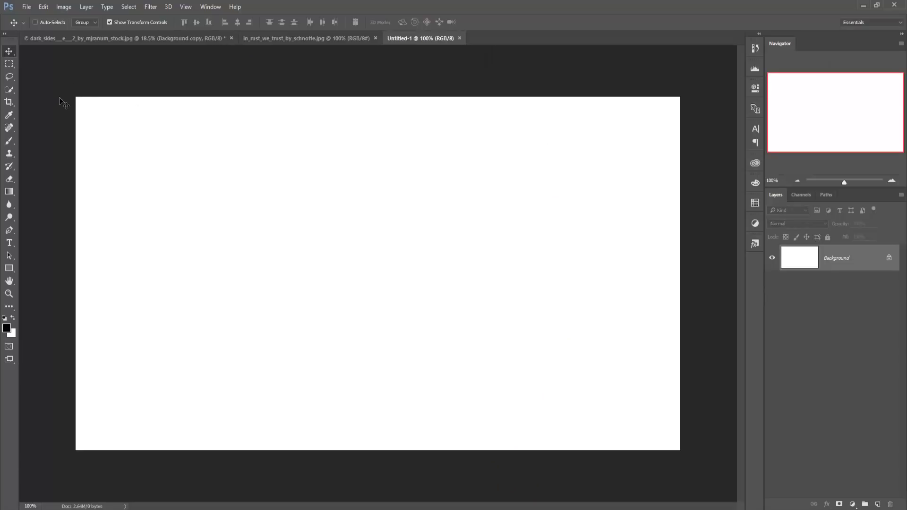
{"action": "mouse_move", "coordinate": [138, 38]}
{"action": "left_mouse_down"}
{"action": "mouse_move", "coordinate": [138, 67]}
{"action": "mouse_move", "coordinate": [529, 84]}
{"action": "left_mouse_up"}
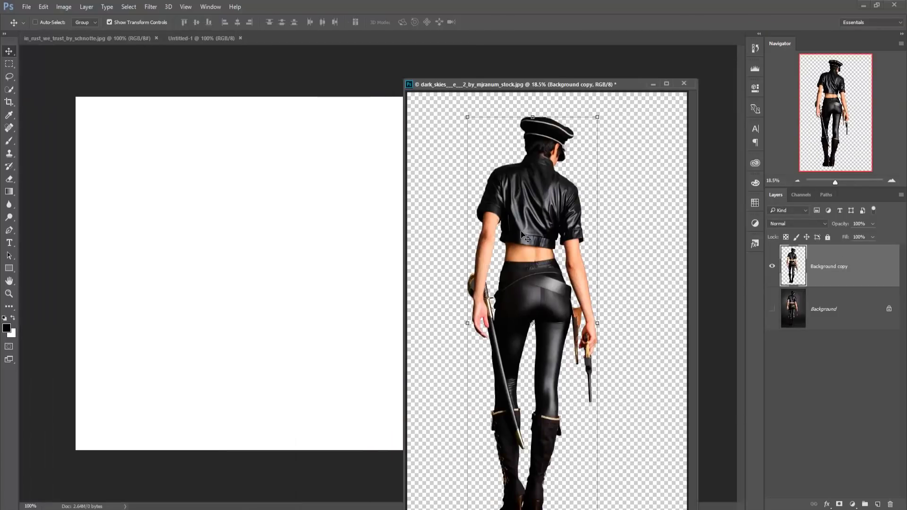
{"action": "mouse_move", "coordinate": [479, 238]}
{"action": "left_mouse_down"}
{"action": "mouse_move", "coordinate": [339, 235]}
{"action": "mouse_move", "coordinate": [378, 391]}
{"action": "mouse_move", "coordinate": [366, 326]}
{"action": "left_mouse_up"}
{"action": "left_click", "coordinate": [653, 84]}
- Scale the woman down to about 13% and centre her on the canvas
{"action": "mouse_move", "coordinate": [591, 163]}
{"action": "left_mouse_down"}
{"action": "mouse_move", "coordinate": [357, 416]}
{"action": "mouse_move", "coordinate": [320, 489]}
{"action": "mouse_move", "coordinate": [482, 121]}
{"action": "mouse_move", "coordinate": [586, 104]}
{"action": "left_mouse_up"}
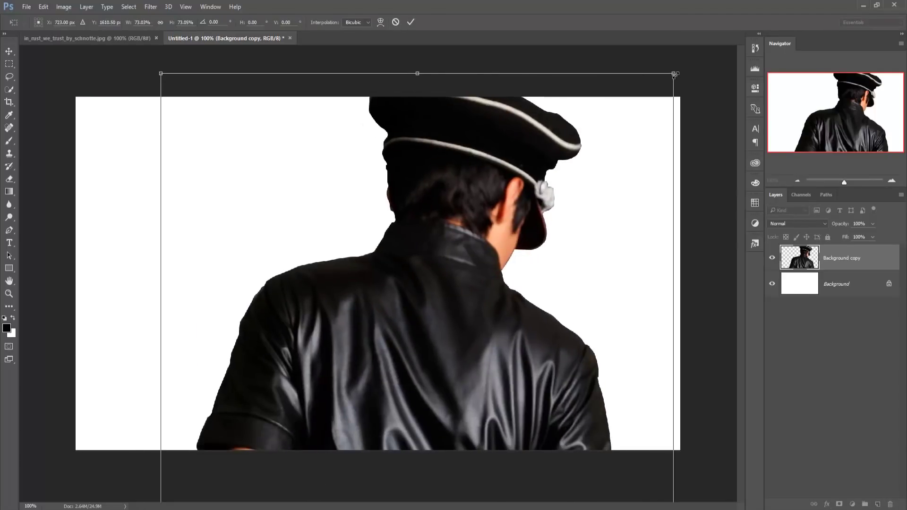
{"action": "left_click_drag", "start_coordinate": [656, 102], "coordinate": [541, 466]}
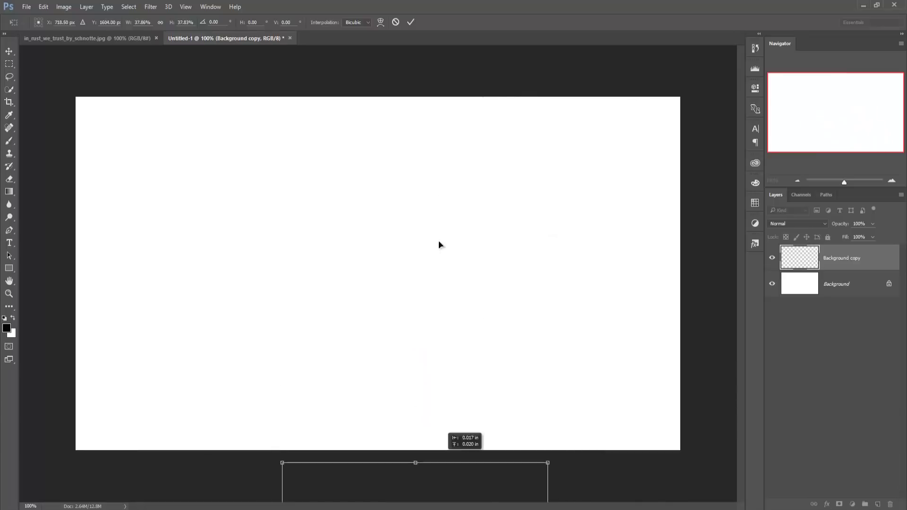
{"action": "left_click_drag", "start_coordinate": [449, 472], "coordinate": [440, 98]}
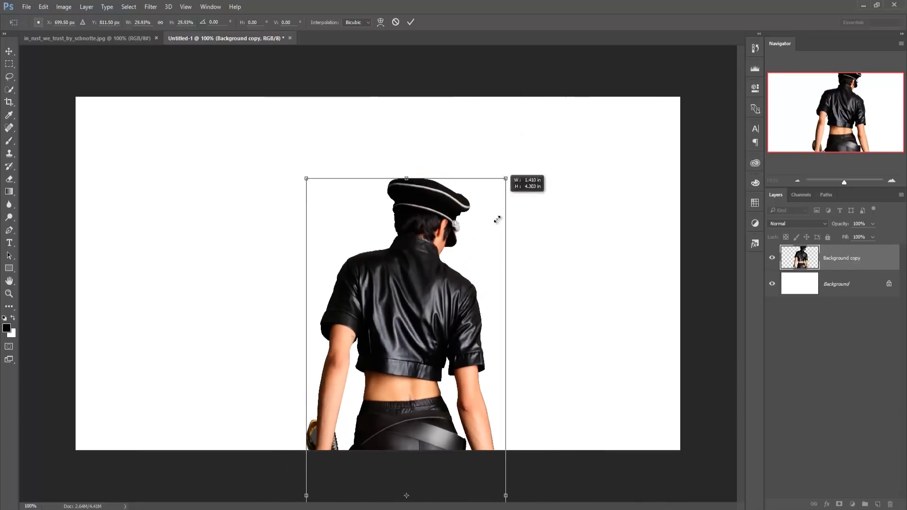
{"action": "left_click_drag", "start_coordinate": [538, 74], "coordinate": [479, 285]}
{"action": "mouse_move", "coordinate": [402, 364]}
{"action": "left_mouse_down"}
{"action": "mouse_move", "coordinate": [403, 150]}
{"action": "mouse_move", "coordinate": [379, 168]}
{"action": "left_mouse_up"}
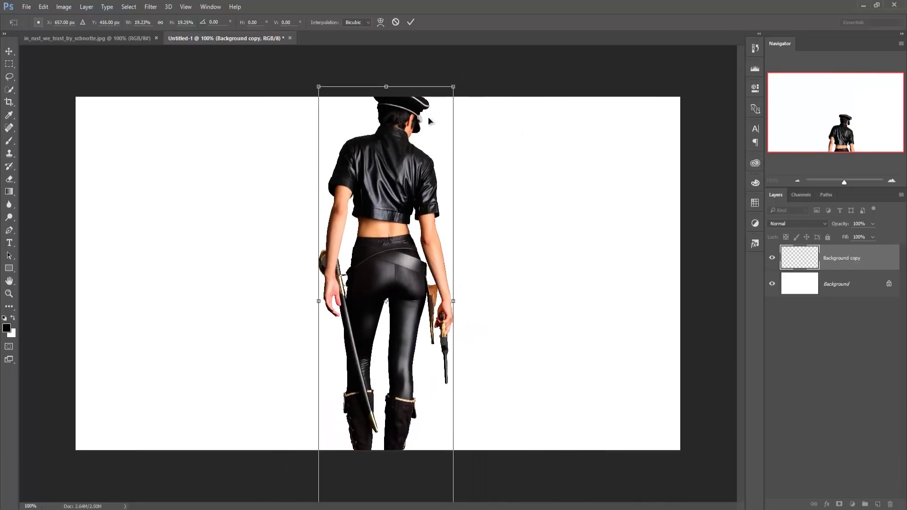
{"action": "left_click_drag", "start_coordinate": [454, 86], "coordinate": [433, 152]}
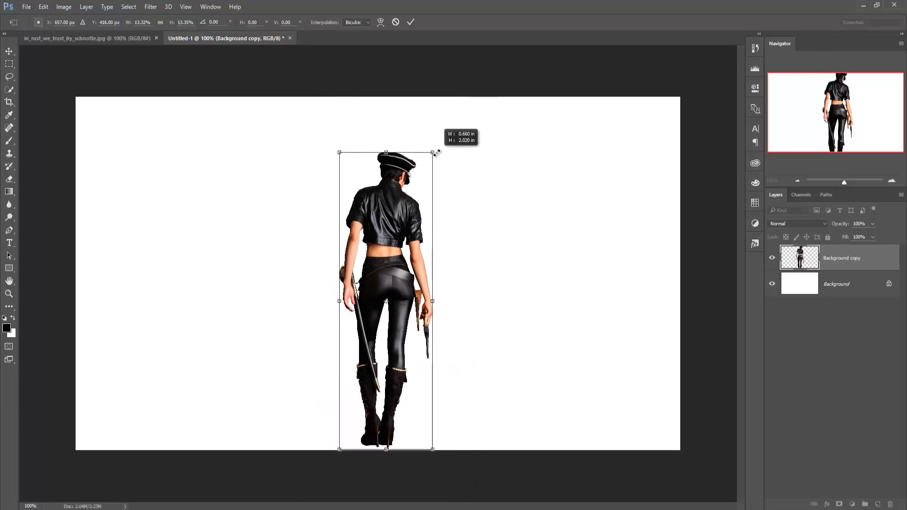
{"action": "left_click_drag", "start_coordinate": [399, 216], "coordinate": [391, 206]}
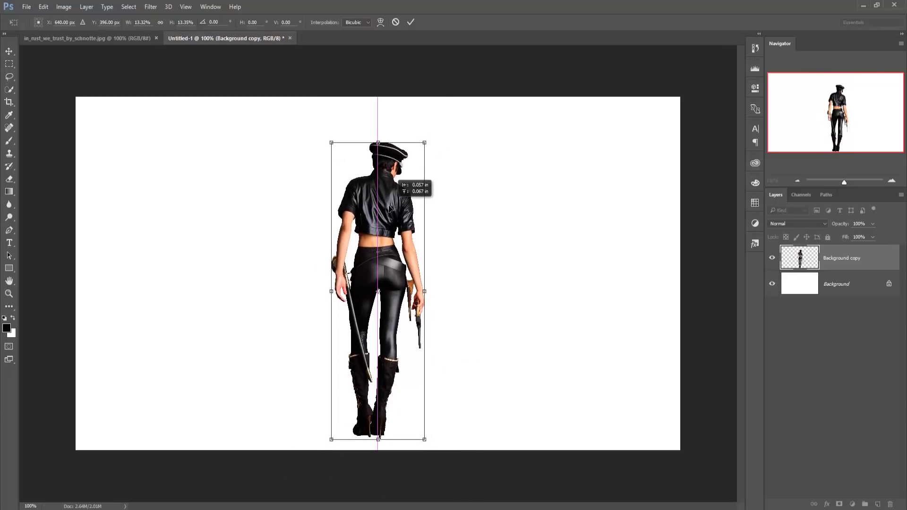
{"action": "left_click", "coordinate": [413, 27]}
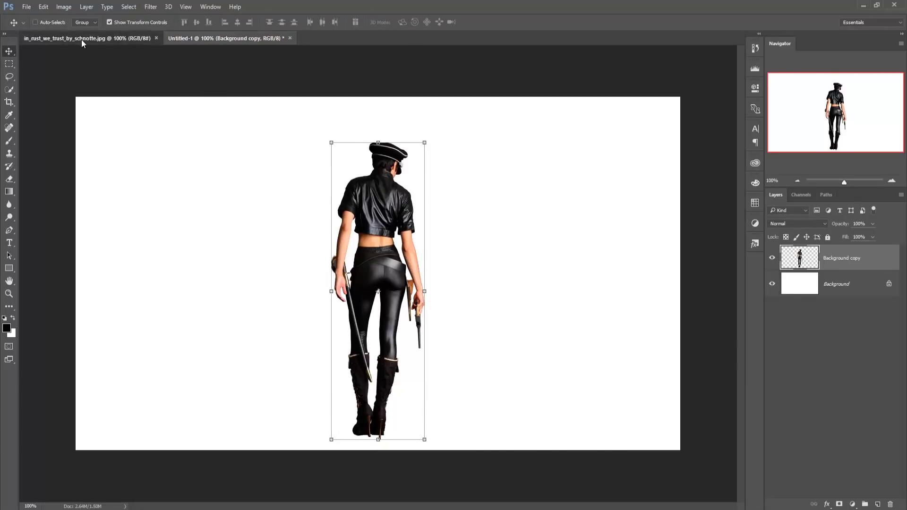
- Bring the in_rust_we_trust corridor photo into Untitled-1, scaled to fill the canvas
{"action": "mouse_move", "coordinate": [82, 39]}
{"action": "left_mouse_down"}
{"action": "mouse_move", "coordinate": [470, 130]}
{"action": "mouse_move", "coordinate": [560, 140]}
{"action": "left_mouse_up"}
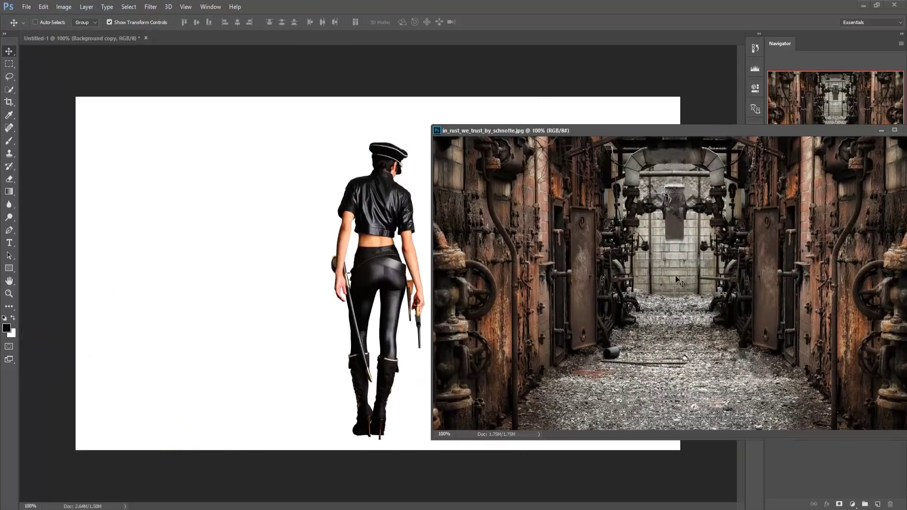
{"action": "left_click_drag", "start_coordinate": [676, 276], "coordinate": [257, 249]}
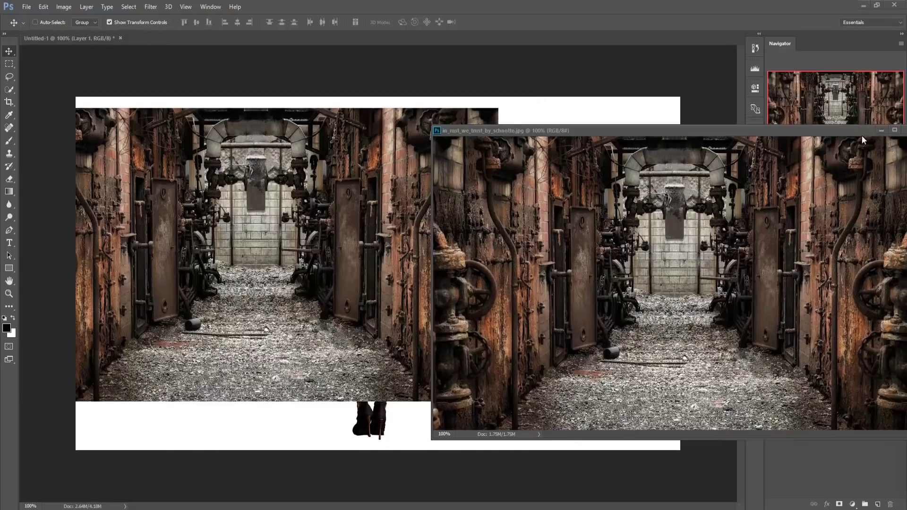
{"action": "key", "text": "ctrl+w"}
{"action": "mouse_move", "coordinate": [507, 182]}
{"action": "left_mouse_down"}
{"action": "mouse_move", "coordinate": [582, 231]}
{"action": "mouse_move", "coordinate": [565, 235]}
{"action": "left_mouse_up"}
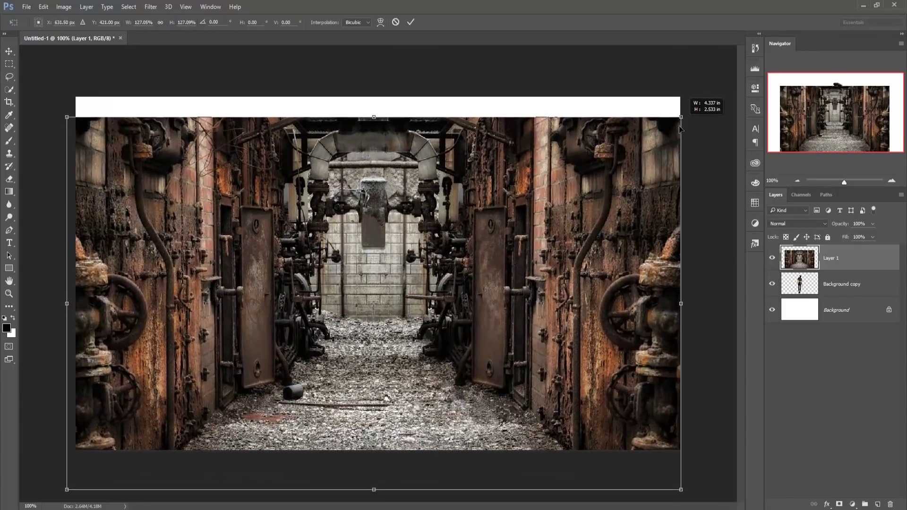
{"action": "left_click_drag", "start_coordinate": [661, 130], "coordinate": [685, 117]}
{"action": "left_click_drag", "start_coordinate": [648, 175], "coordinate": [648, 156]}
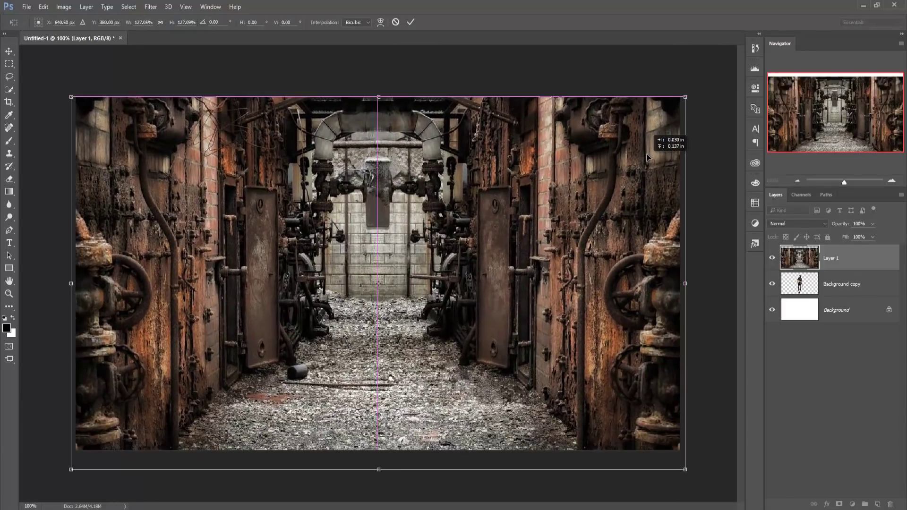
{"action": "left_click", "coordinate": [411, 22]}
- Move Layer 1 below Background copy and hide the woman's layer
{"action": "mouse_move", "coordinate": [846, 259]}
{"action": "left_mouse_down"}
{"action": "mouse_move", "coordinate": [856, 266]}
{"action": "mouse_move", "coordinate": [849, 297]}
{"action": "left_mouse_up"}
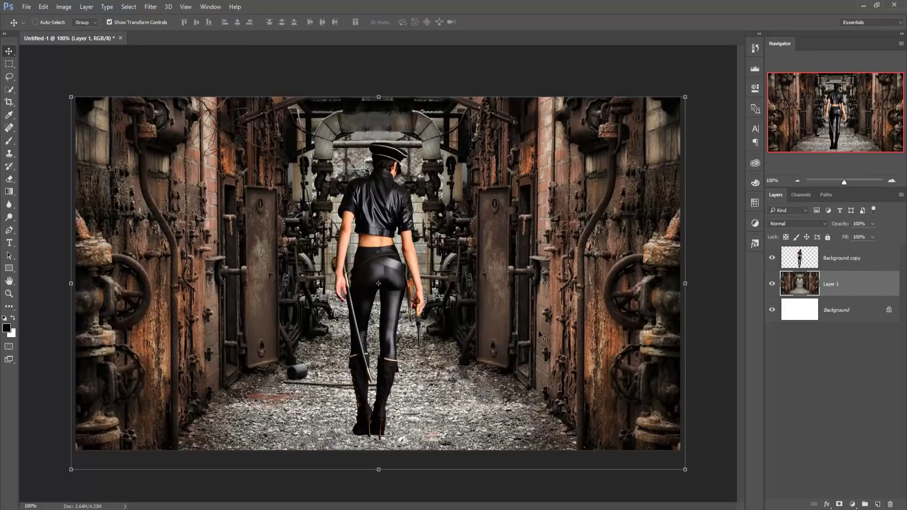
{"action": "left_click", "coordinate": [814, 268]}
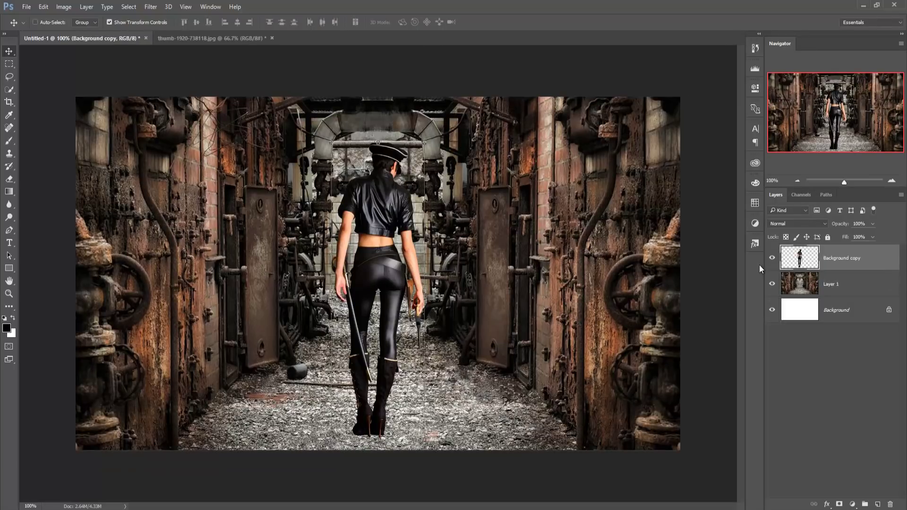
{"action": "left_click", "coordinate": [773, 258]}
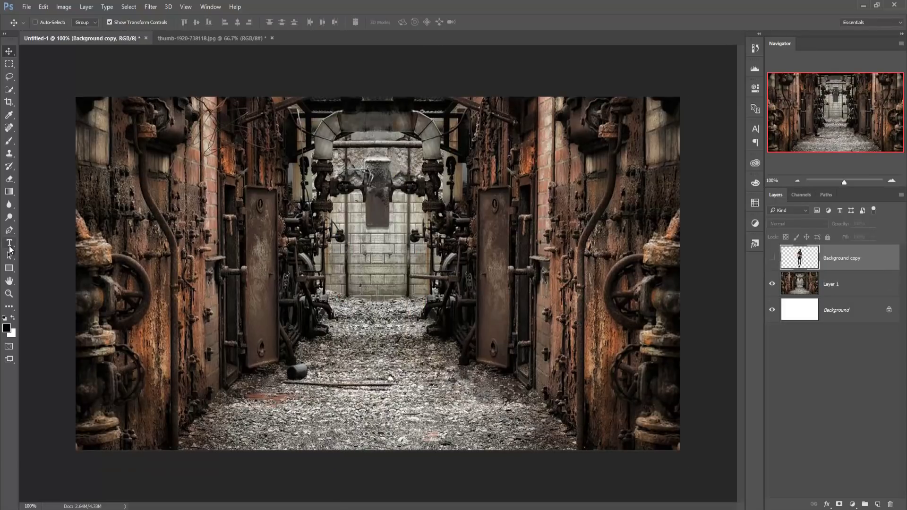
- At 300% zoom, start a pen path from the left machinery's base up its edge
{"action": "left_click", "coordinate": [9, 231]}
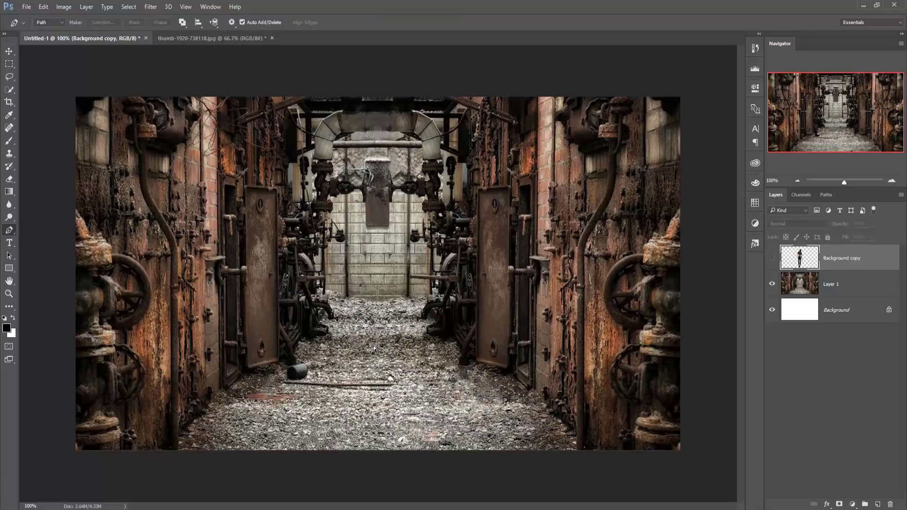
{"action": "key", "text": "ctrl+plus"}
{"action": "key", "text": "ctrl+plus"}
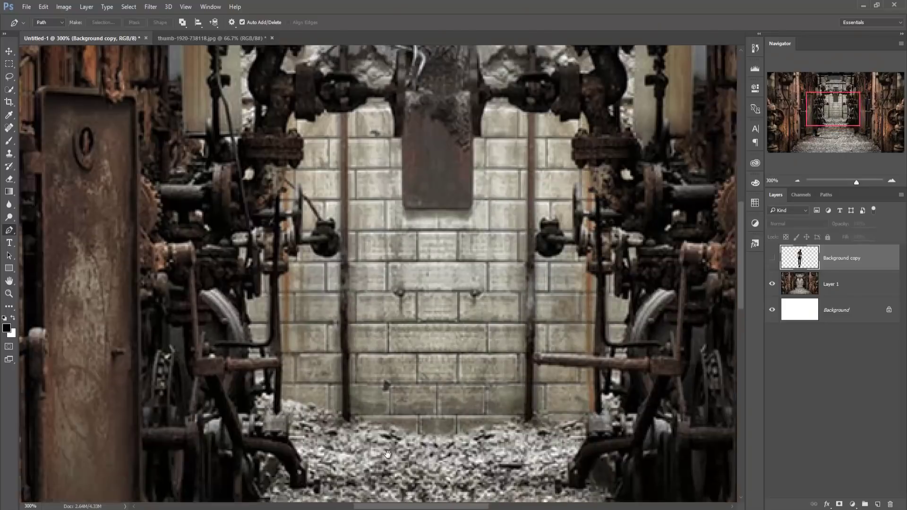
{"action": "left_click_drag", "start_coordinate": [303, 360], "coordinate": [397, 451]}
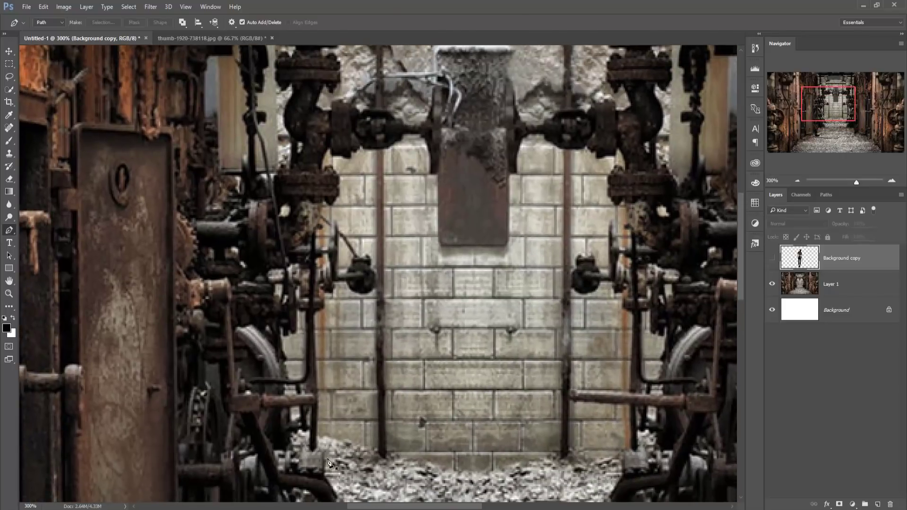
{"action": "left_click_drag", "start_coordinate": [360, 479], "coordinate": [367, 374]}
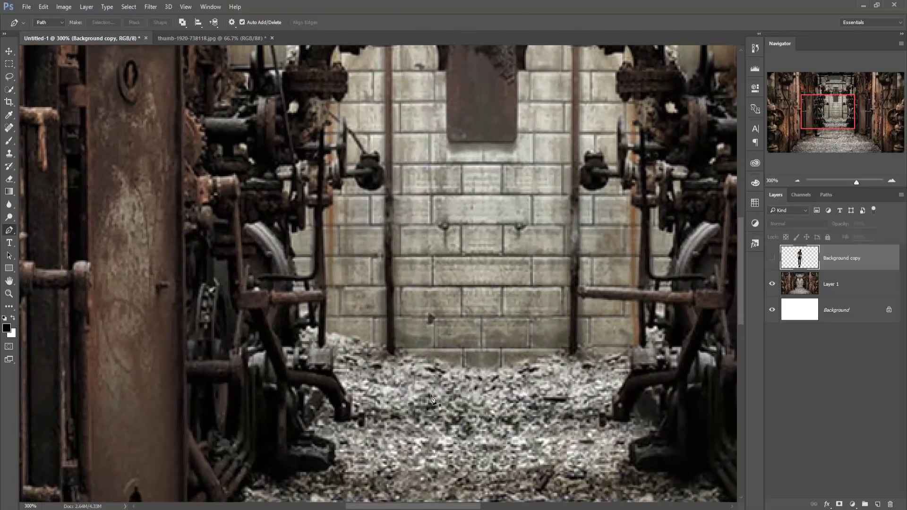
{"action": "left_click", "coordinate": [631, 461]}
{"action": "left_click", "coordinate": [328, 442]}
{"action": "left_click", "coordinate": [348, 417]}
{"action": "left_click", "coordinate": [313, 386]}
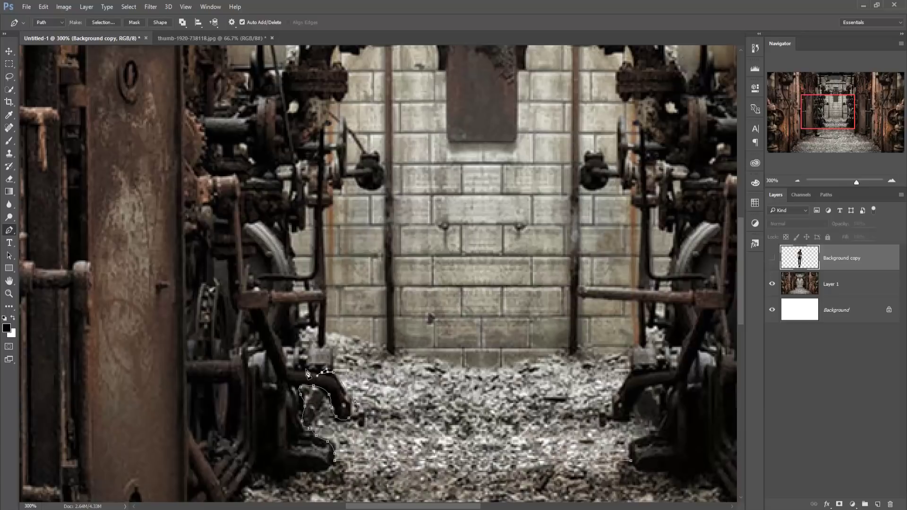
{"action": "left_click", "coordinate": [333, 372]}
{"action": "left_click", "coordinate": [313, 326]}
{"action": "left_click", "coordinate": [291, 254]}
- Continue the path up the left machinery to the top, adding a curved point
{"action": "left_click", "coordinate": [303, 215]}
{"action": "left_click", "coordinate": [350, 185]}
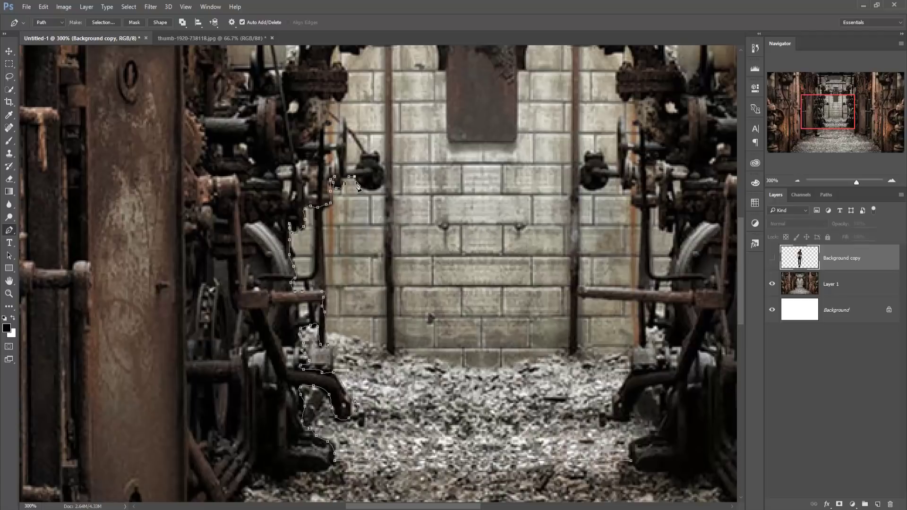
{"action": "left_click", "coordinate": [376, 192]}
{"action": "left_click", "coordinate": [342, 125]}
{"action": "left_click", "coordinate": [346, 92]}
{"action": "mouse_move", "coordinate": [331, 65]}
{"action": "left_mouse_down"}
{"action": "mouse_move", "coordinate": [331, 282]}
{"action": "mouse_move", "coordinate": [248, 293]}
{"action": "left_mouse_up"}
{"action": "scroll", "coordinate": [248, 293], "scroll_direction": "up", "scroll_amount": 5}
{"action": "scroll", "coordinate": [248, 293], "scroll_direction": "right", "scroll_amount": 6}
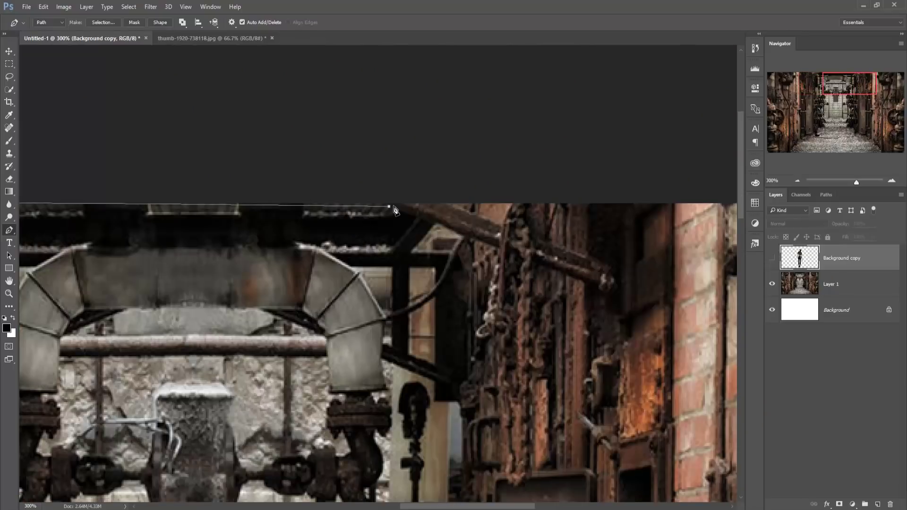
{"action": "scroll", "coordinate": [247, 293], "scroll_direction": "down", "scroll_amount": 4}
- Extend the path across the top and down the right machinery edge, then zoom out
{"action": "left_click", "coordinate": [356, 380]}
{"action": "left_click_drag", "start_coordinate": [356, 380], "coordinate": [336, 434]}
{"action": "scroll", "coordinate": [311, 440], "scroll_direction": "down", "scroll_amount": 5}
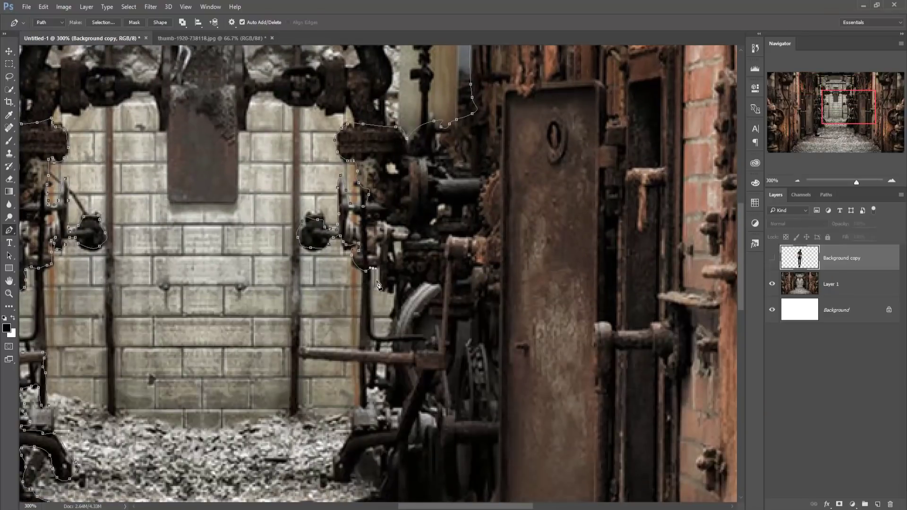
{"action": "left_click_drag", "start_coordinate": [312, 186], "coordinate": [392, 354]}
{"action": "scroll", "coordinate": [393, 354], "scroll_direction": "left", "scroll_amount": 2}
{"action": "left_click", "coordinate": [447, 350]}
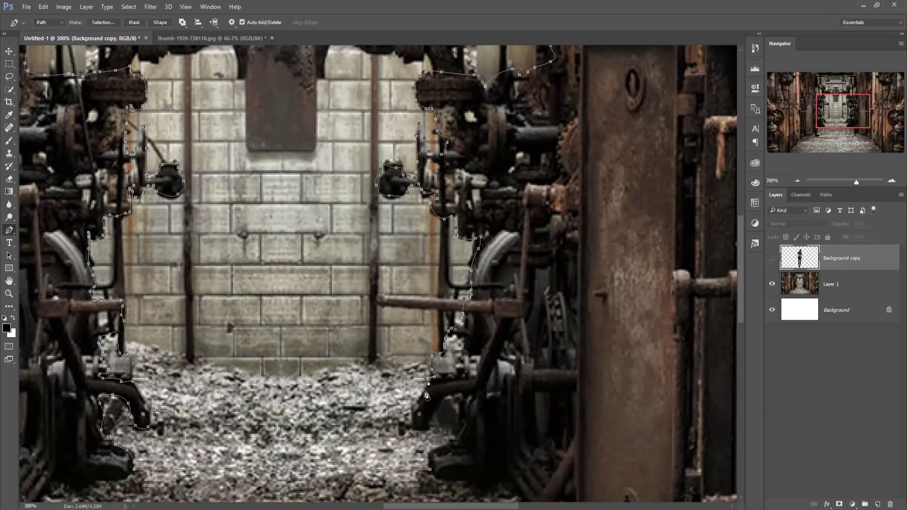
{"action": "key", "text": "ctrl+1"}
- Turn the corridor path into a selection and delete the far sky from Layer 1
{"action": "right_click", "coordinate": [369, 177]}
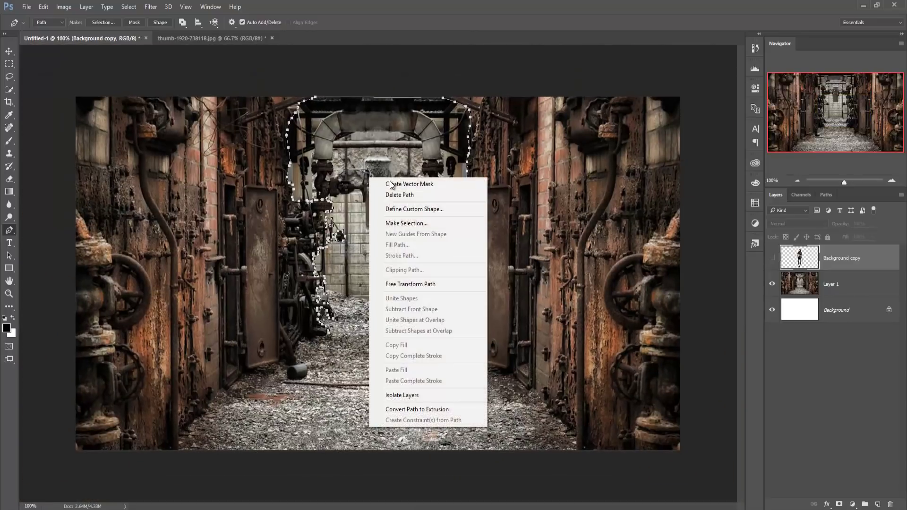
{"action": "left_click", "coordinate": [407, 225]}
{"action": "left_click", "coordinate": [510, 152]}
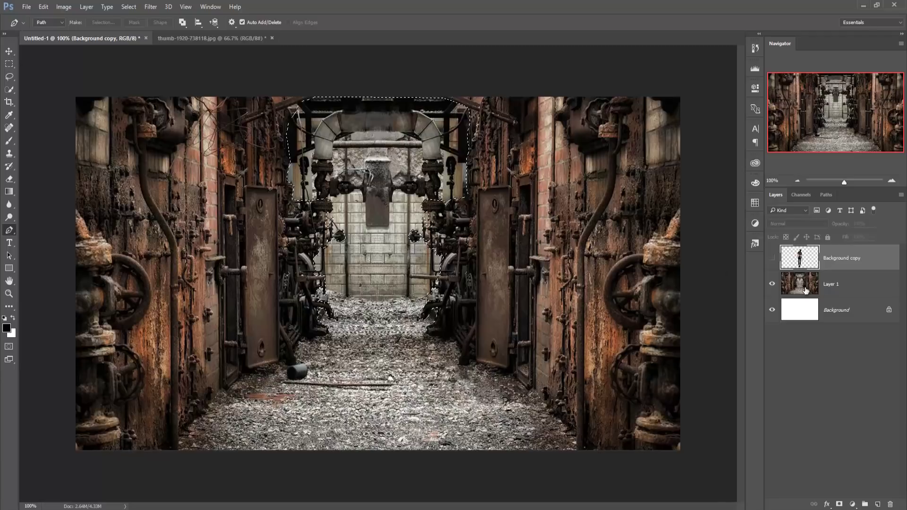
{"action": "left_click", "coordinate": [841, 284]}
{"action": "key", "text": "Delete"}
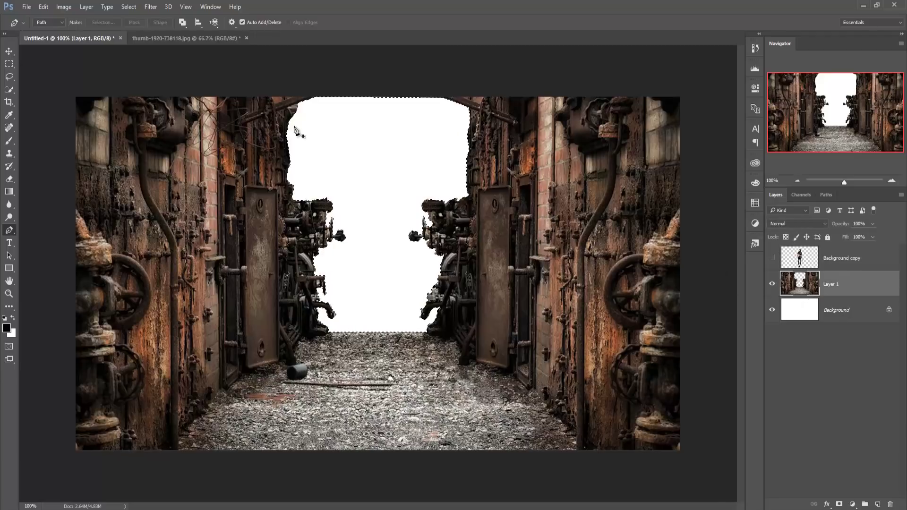
- With the Move tool, float the thumb-1920-738118.jpg explosion image in its own window
{"action": "left_click", "coordinate": [8, 51]}
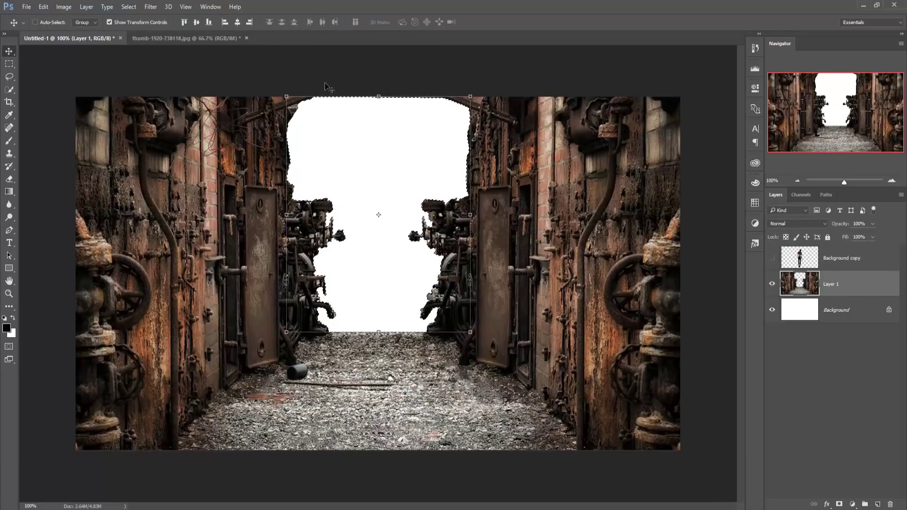
{"action": "left_click", "coordinate": [151, 7]}
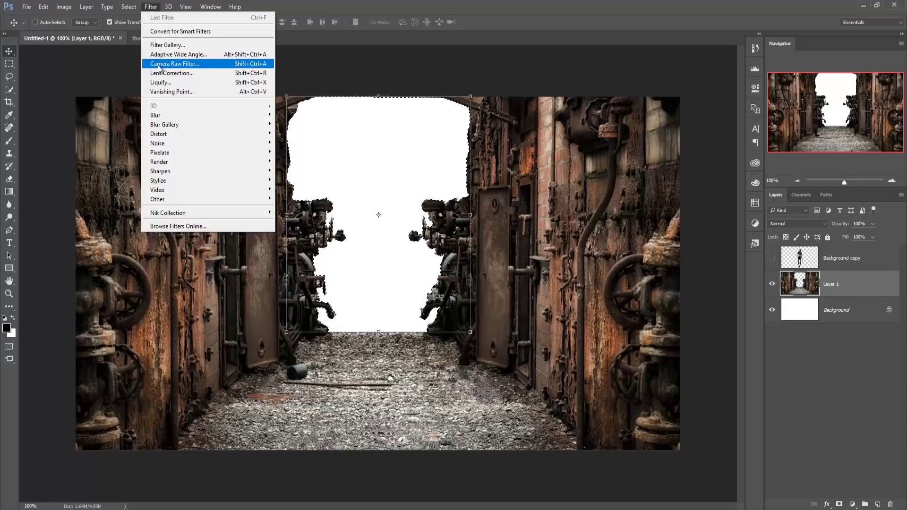
{"action": "left_click", "coordinate": [132, 20]}
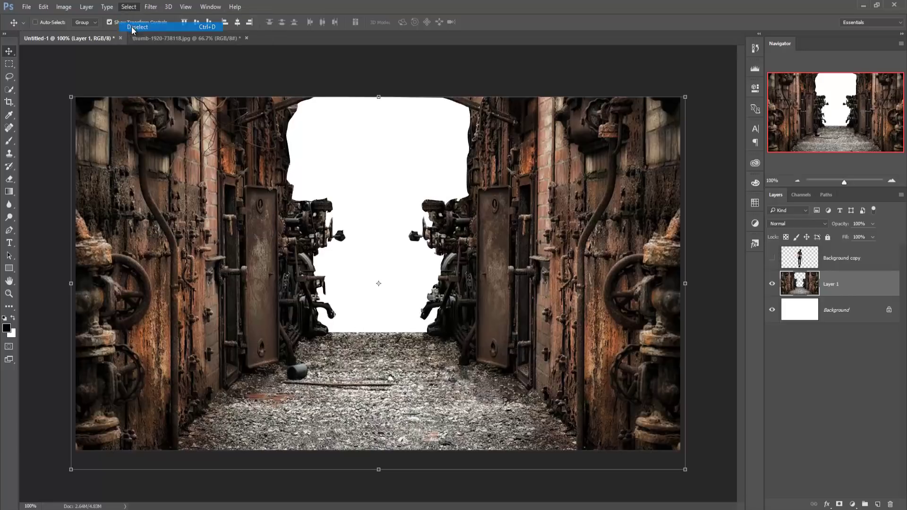
{"action": "left_click", "coordinate": [170, 38]}
{"action": "left_click_drag", "start_coordinate": [174, 38], "coordinate": [564, 120]}
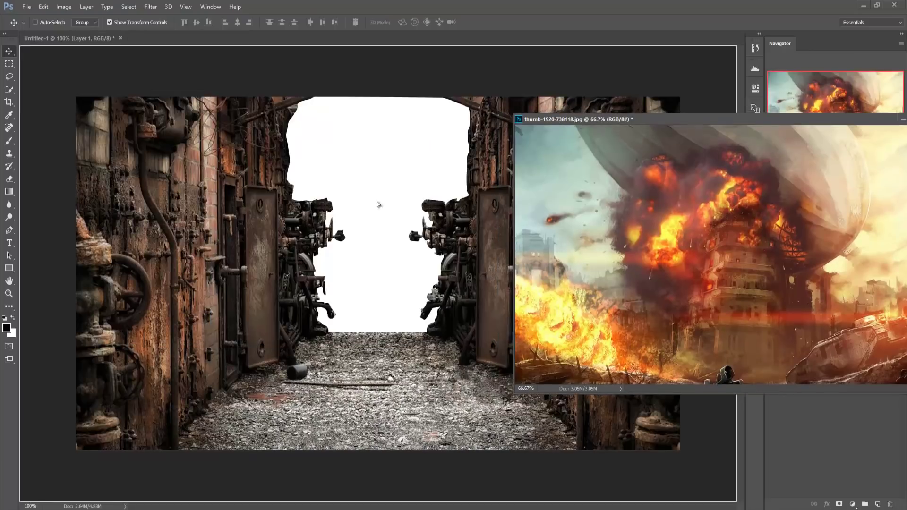
- Copy the explosion image into Untitled-1 as Layer 2, placed below the corridor layer
{"action": "left_click_drag", "start_coordinate": [648, 234], "coordinate": [376, 203]}
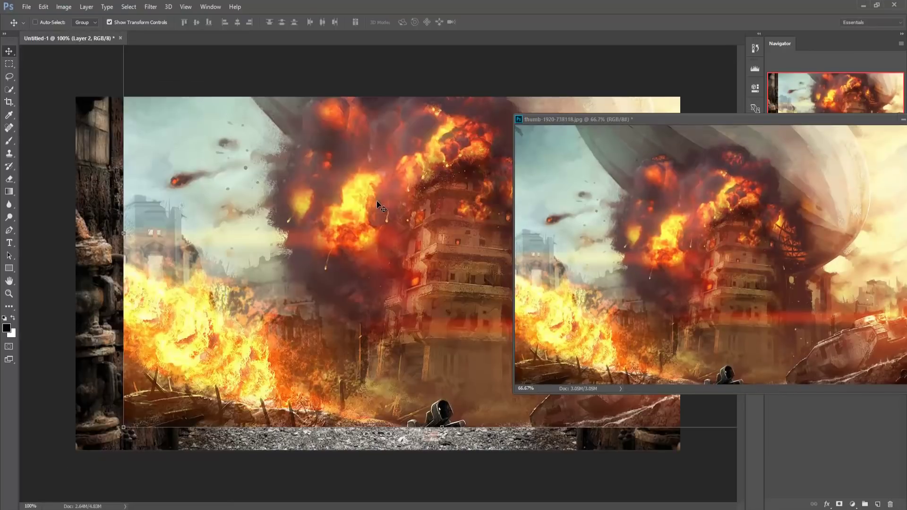
{"action": "left_click", "coordinate": [903, 120]}
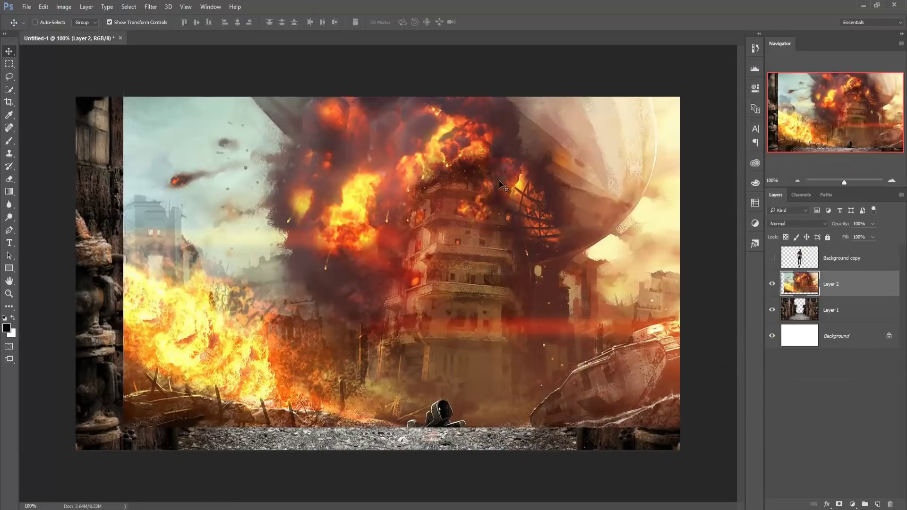
{"action": "left_click_drag", "start_coordinate": [508, 163], "coordinate": [490, 161]}
{"action": "left_click_drag", "start_coordinate": [858, 287], "coordinate": [850, 326]}
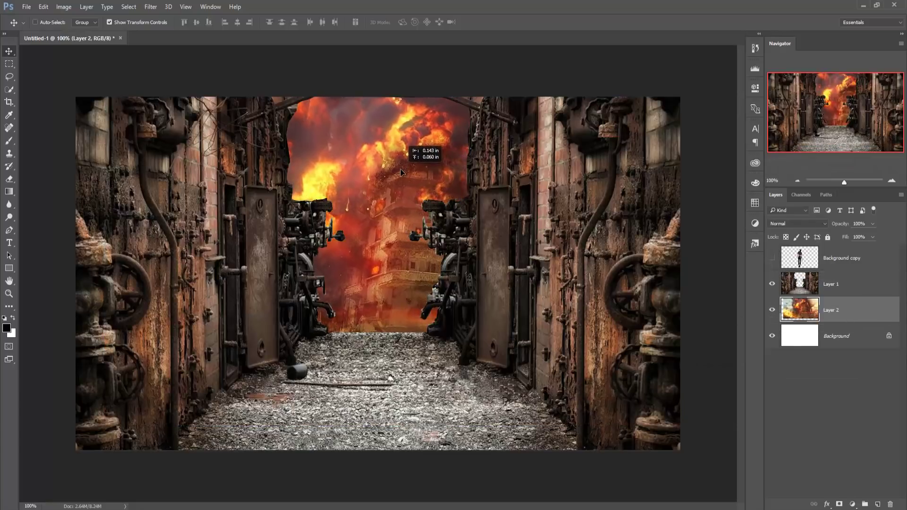
- Scale the explosion to about 67% and position it to fill the corridor's far opening
{"action": "left_click_drag", "start_coordinate": [424, 182], "coordinate": [391, 177]}
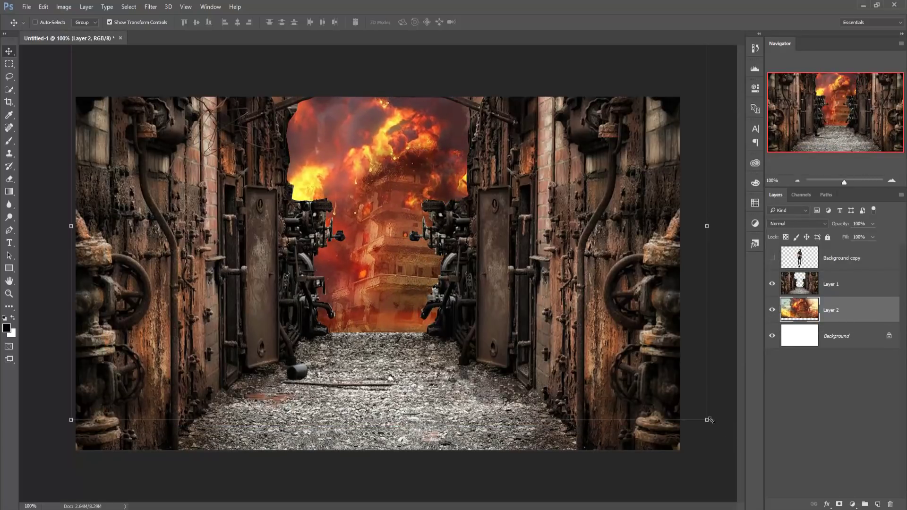
{"action": "left_click_drag", "start_coordinate": [707, 420], "coordinate": [595, 375]}
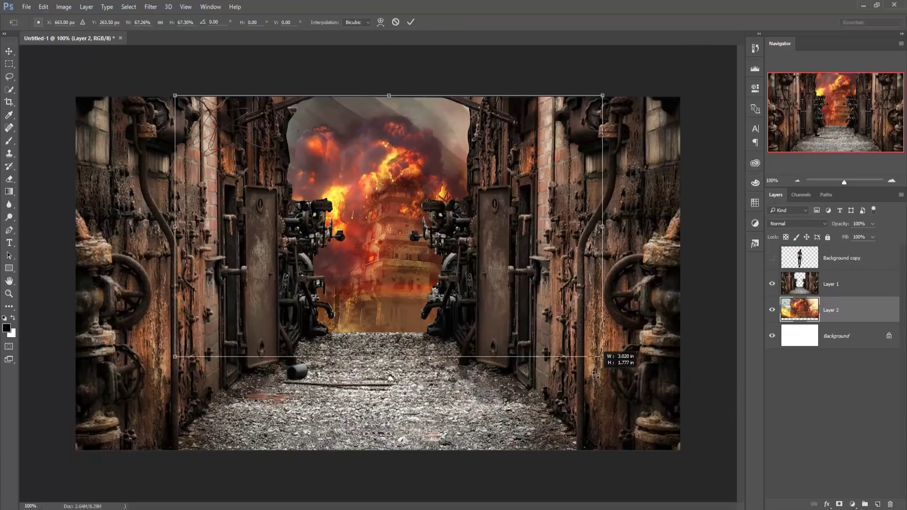
{"action": "left_click_drag", "start_coordinate": [552, 355], "coordinate": [590, 340]}
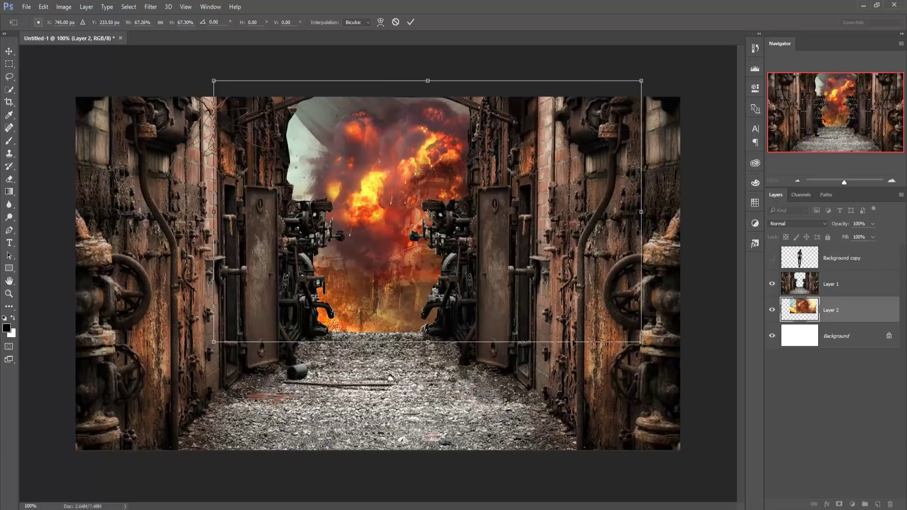
{"action": "left_click", "coordinate": [410, 22]}
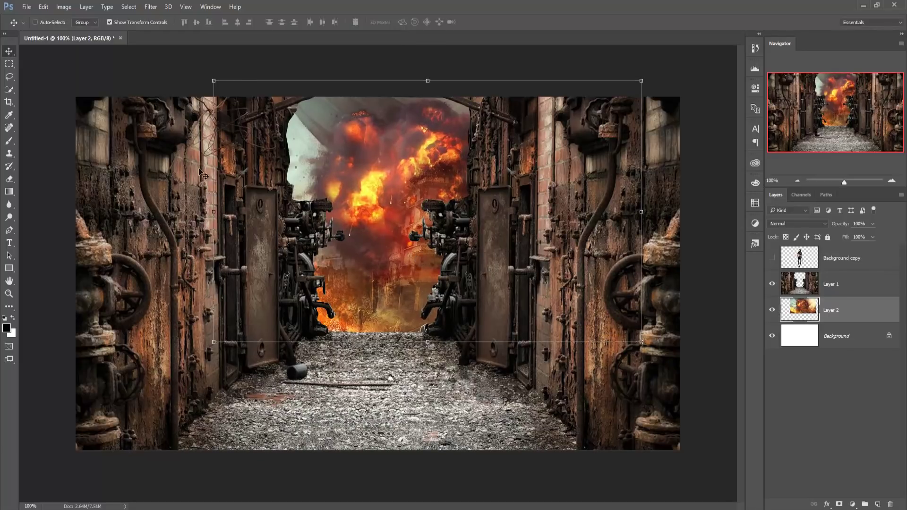
{"action": "left_click", "coordinate": [13, 78]}
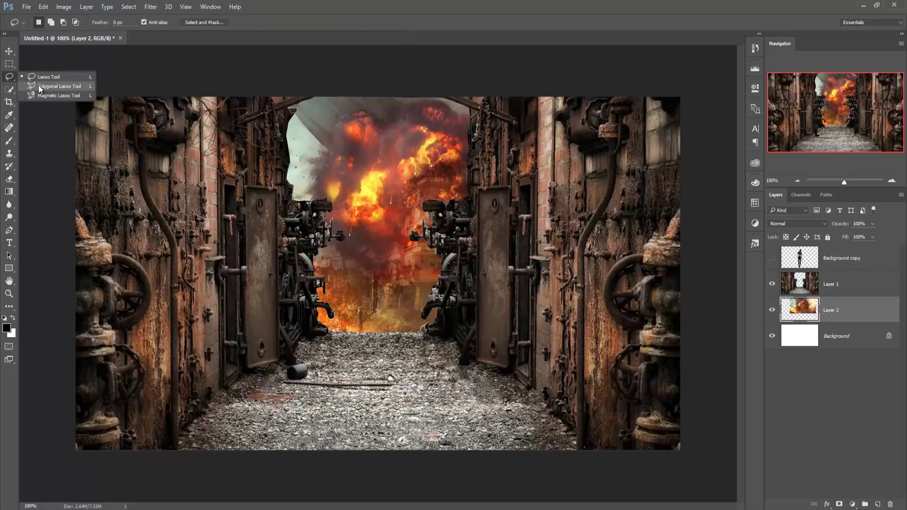
- Outline the white strip at the opening's upper left with a polygonal lasso selection
{"action": "left_click", "coordinate": [39, 85]}
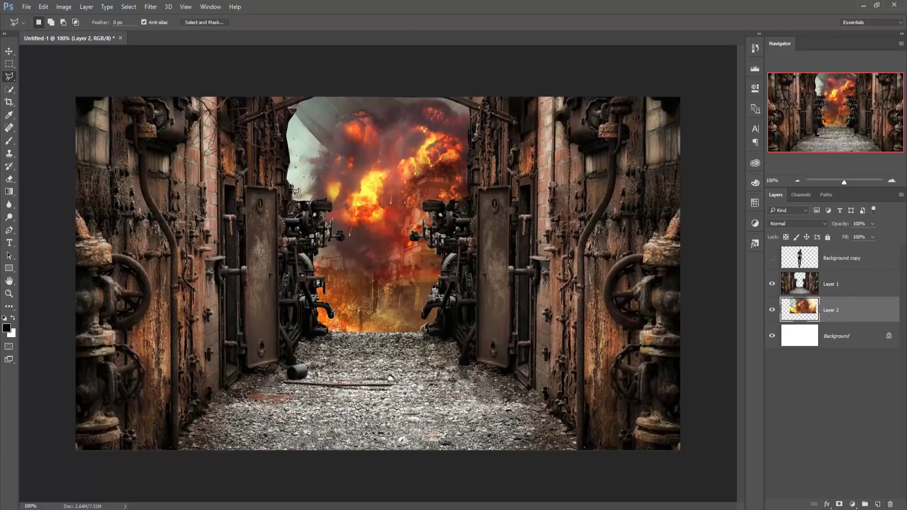
{"action": "left_click", "coordinate": [285, 178]}
{"action": "left_click", "coordinate": [286, 109]}
{"action": "left_click", "coordinate": [313, 97]}
{"action": "double_click", "coordinate": [294, 186]}
- Delete the selected strip from the corridor layer instead of the explosion layer, then deselect
{"action": "key", "text": "Delete"}
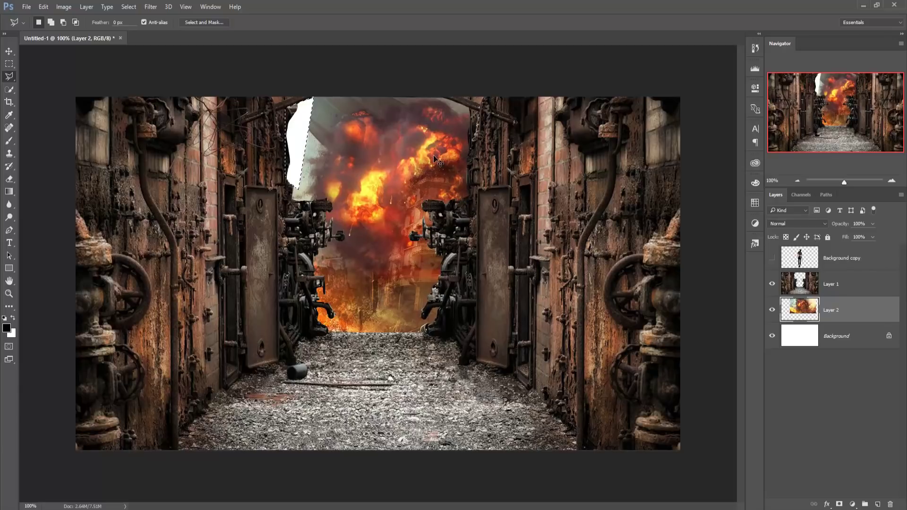
{"action": "key", "text": "ctrl+z"}
{"action": "left_click", "coordinate": [805, 285]}
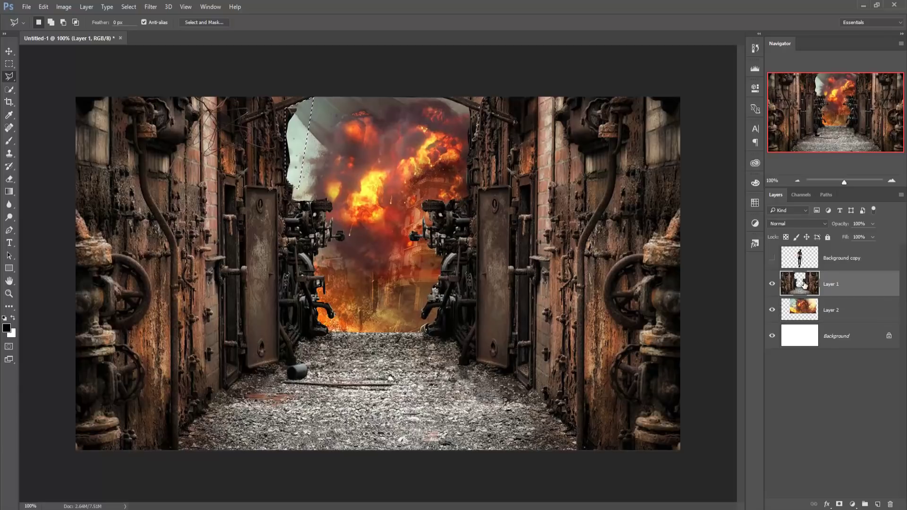
{"action": "key", "text": "Delete"}
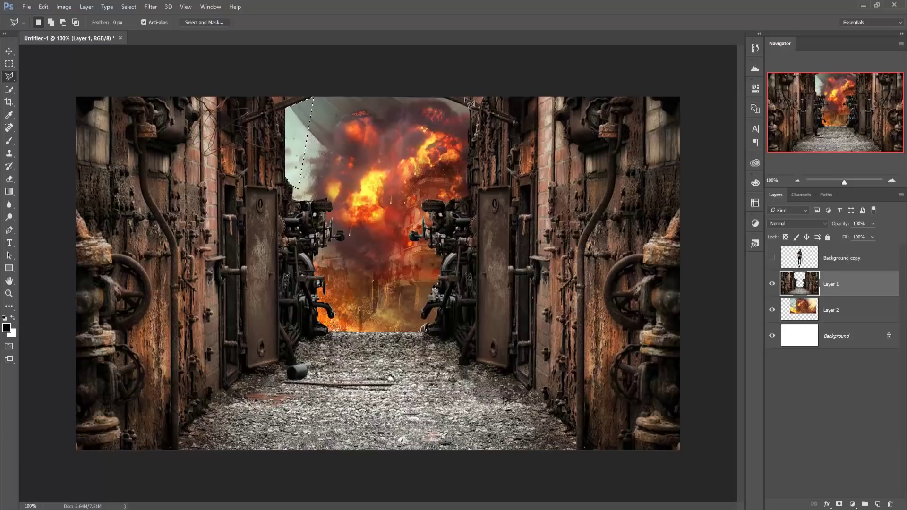
{"action": "left_click", "coordinate": [128, 6]}
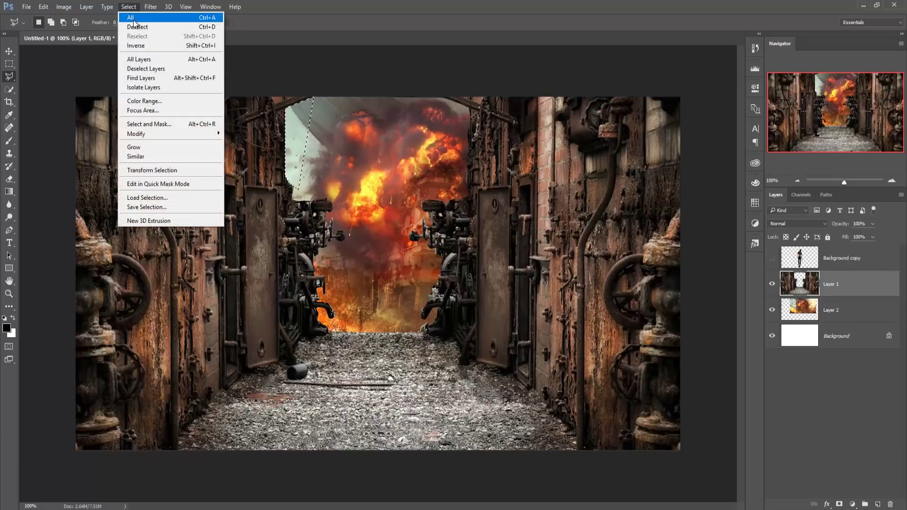
{"action": "left_click", "coordinate": [136, 27]}
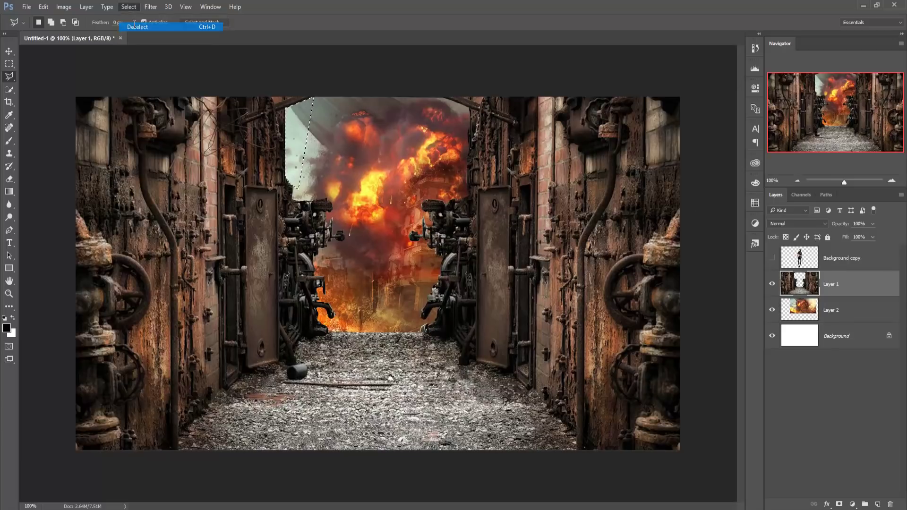
{"action": "left_click", "coordinate": [9, 52]}
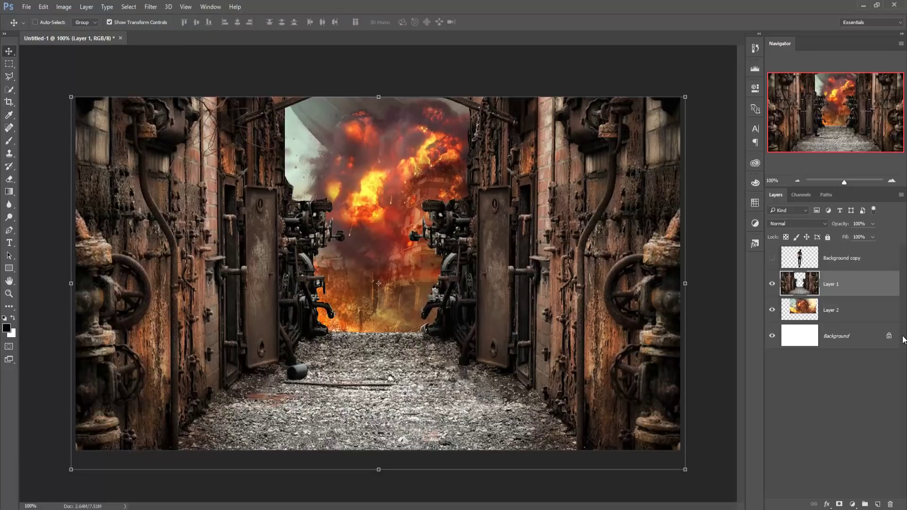
- Show the woman's layer, scale her to about 93% and raise her about 35 px
{"action": "left_click", "coordinate": [772, 259]}
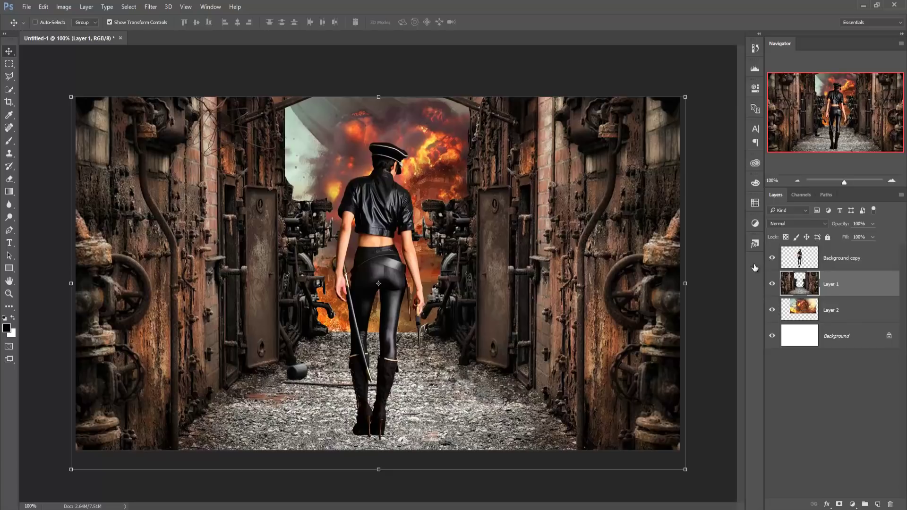
{"action": "left_click", "coordinate": [803, 260]}
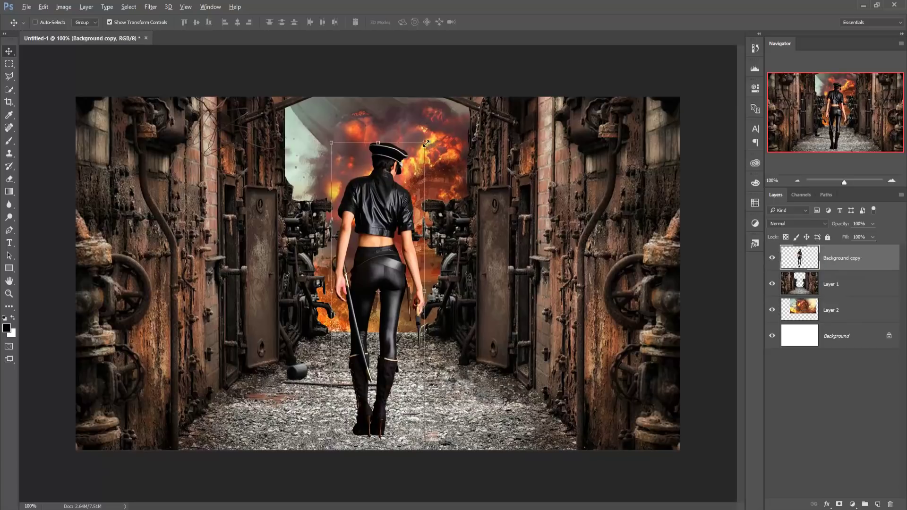
{"action": "left_click_drag", "start_coordinate": [426, 143], "coordinate": [421, 153]}
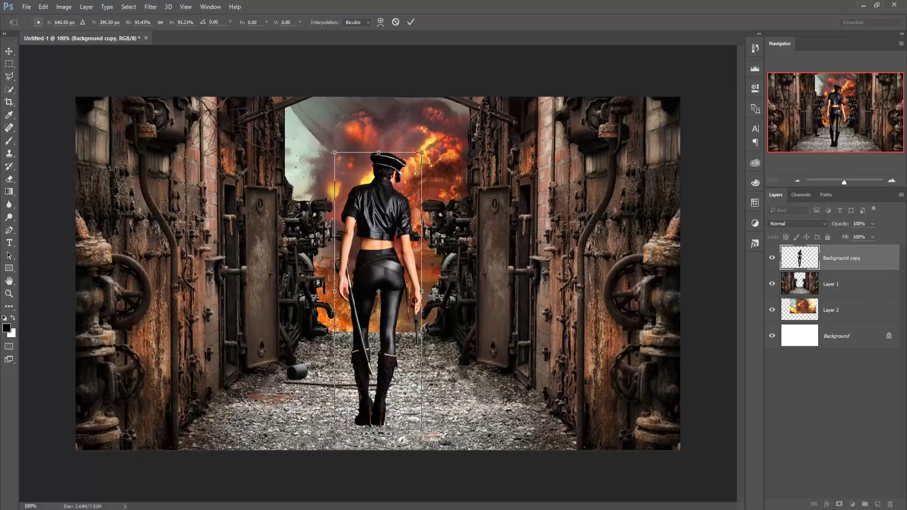
{"action": "mouse_move", "coordinate": [383, 258]}
{"action": "left_mouse_down"}
{"action": "mouse_move", "coordinate": [387, 240]}
{"action": "mouse_move", "coordinate": [386, 260]}
{"action": "left_mouse_up"}
{"action": "left_click", "coordinate": [411, 22]}
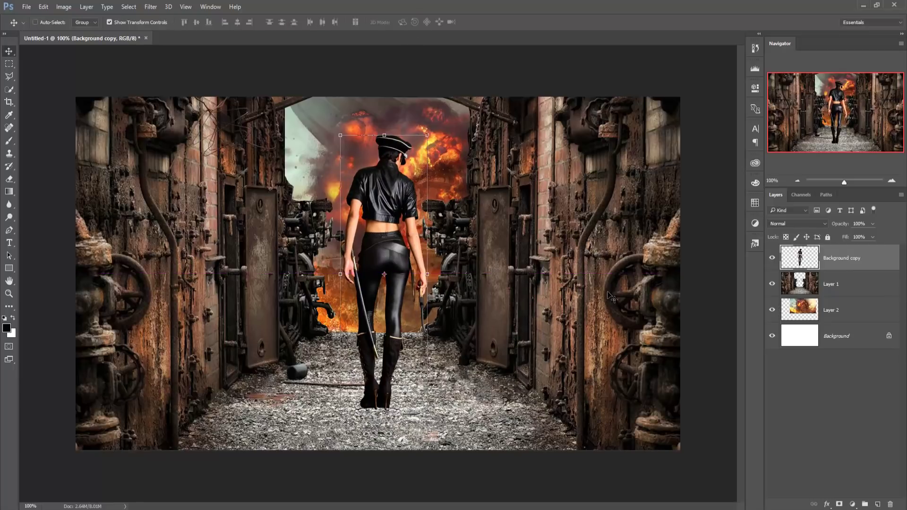
- Reselect the woman's layer and start duplicating it
{"action": "left_click", "coordinate": [844, 282]}
{"action": "left_click", "coordinate": [847, 265]}
{"action": "right_click", "coordinate": [828, 263]}
{"action": "left_click", "coordinate": [737, 106]}
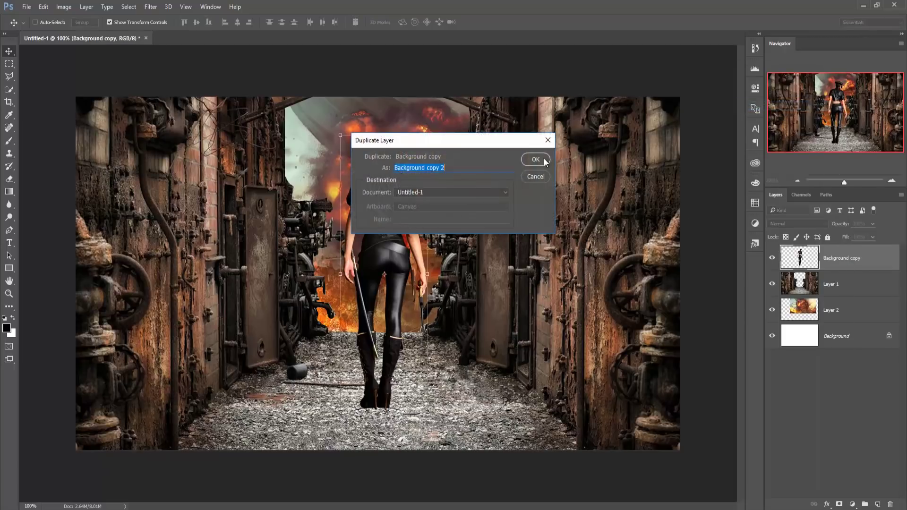
- Confirm the duplicate, then flip the original woman copy vertically and move it below her feet
{"action": "left_click", "coordinate": [533, 157]}
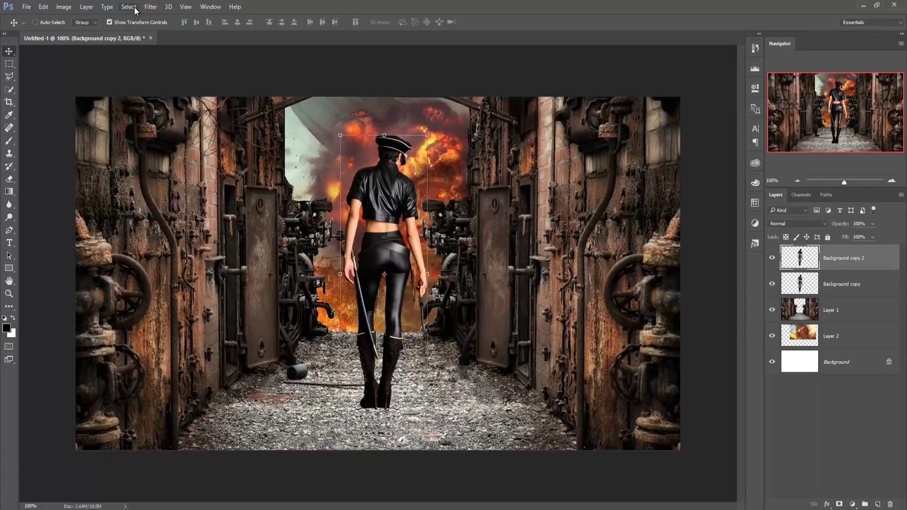
{"action": "left_click", "coordinate": [790, 287]}
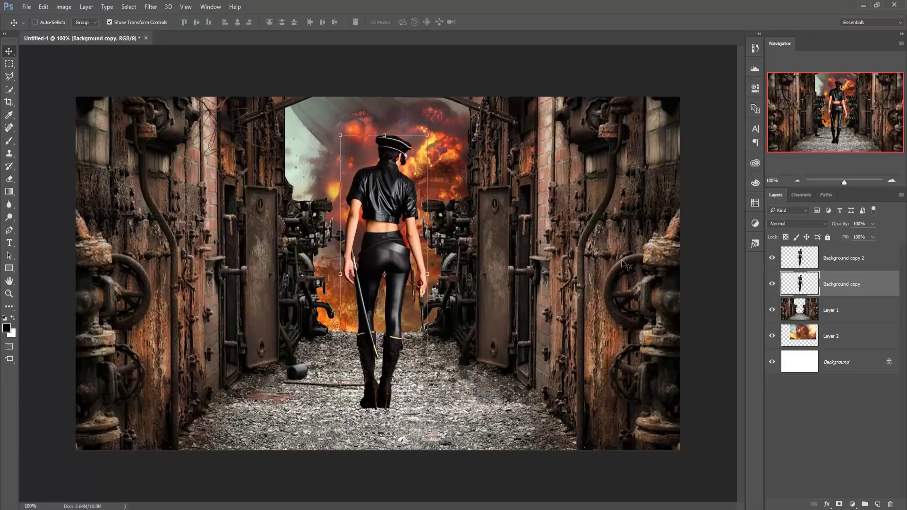
{"action": "left_click", "coordinate": [43, 6]}
{"action": "mouse_move", "coordinate": [58, 208]}
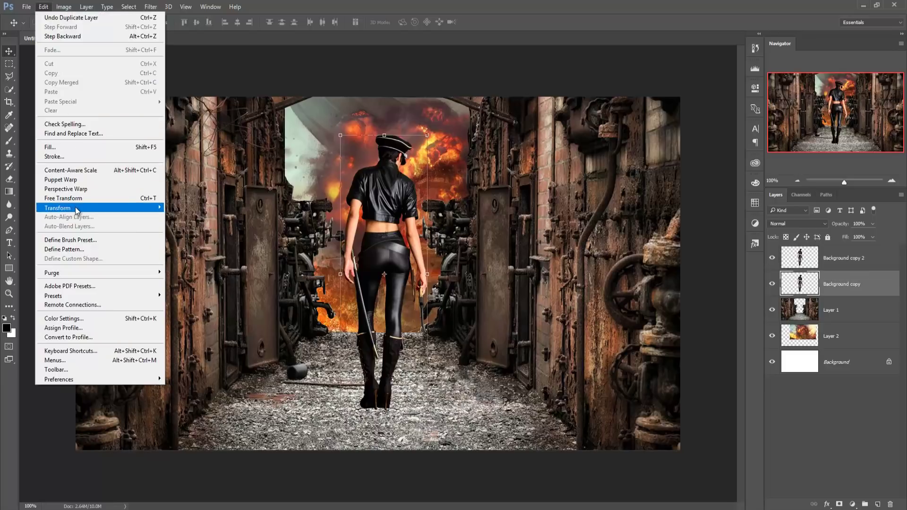
{"action": "left_click", "coordinate": [187, 323]}
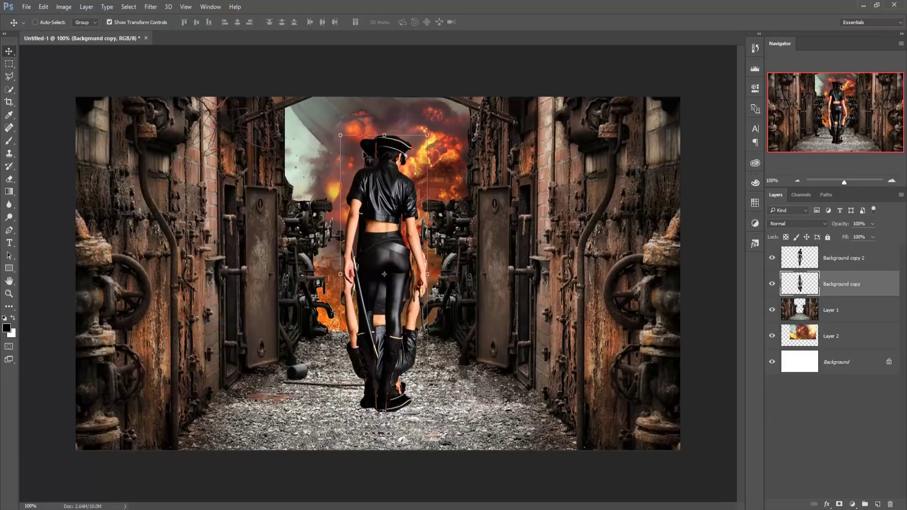
{"action": "left_click_drag", "start_coordinate": [373, 157], "coordinate": [372, 437]}
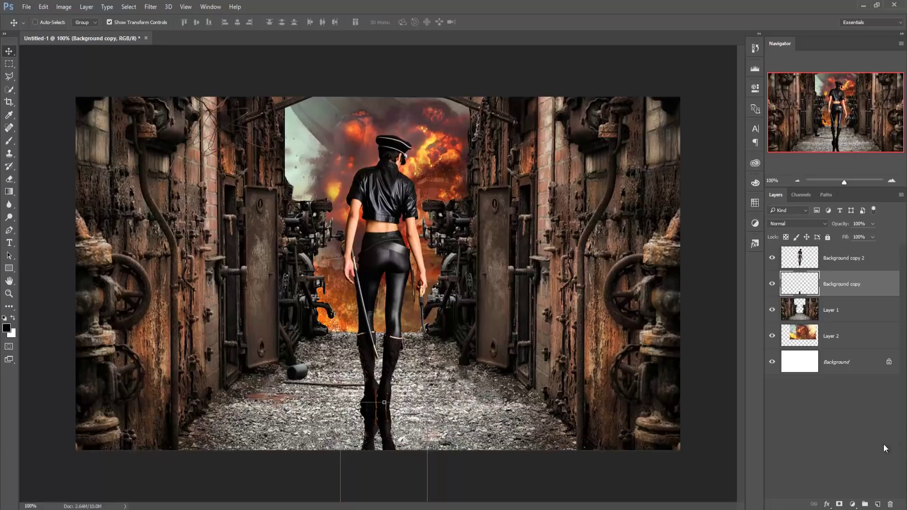
{"action": "left_click", "coordinate": [826, 505]}
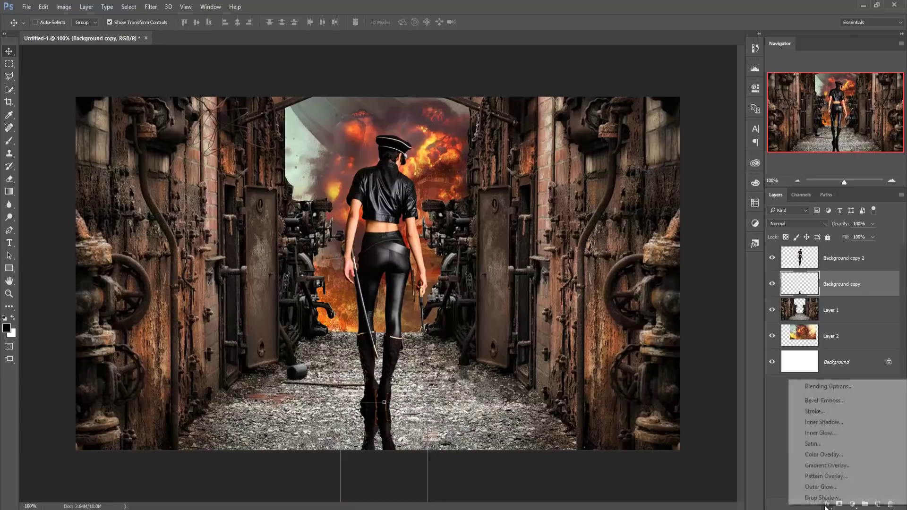
- Give the flipped shadow layer a black Color Overlay effect
{"action": "left_click", "coordinate": [834, 455]}
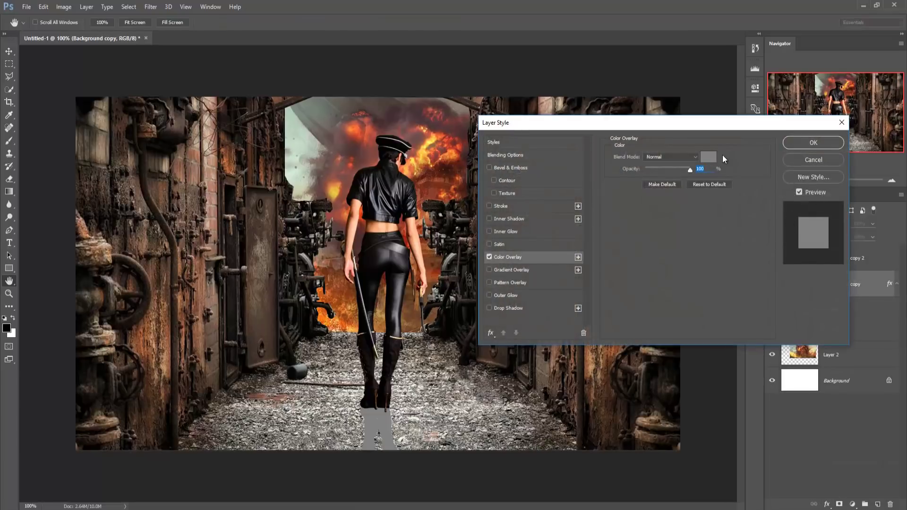
{"action": "left_click", "coordinate": [709, 157]}
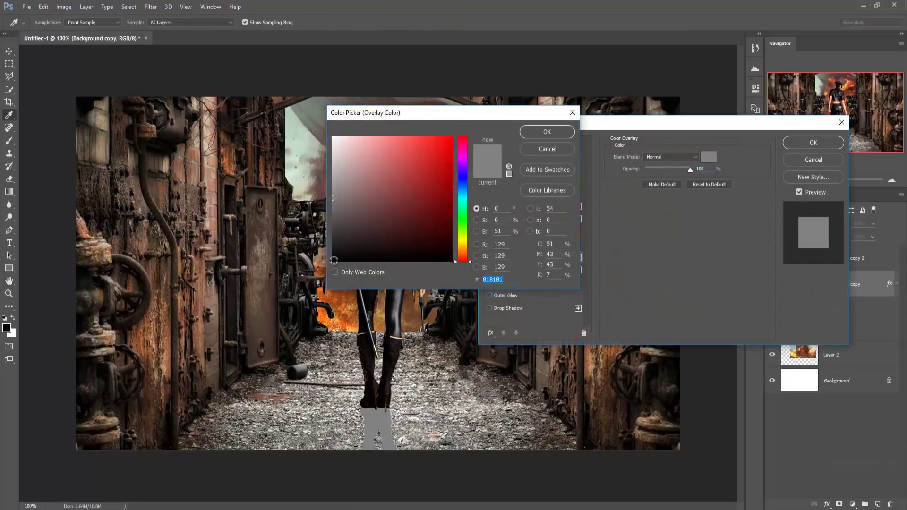
{"action": "left_click", "coordinate": [335, 261]}
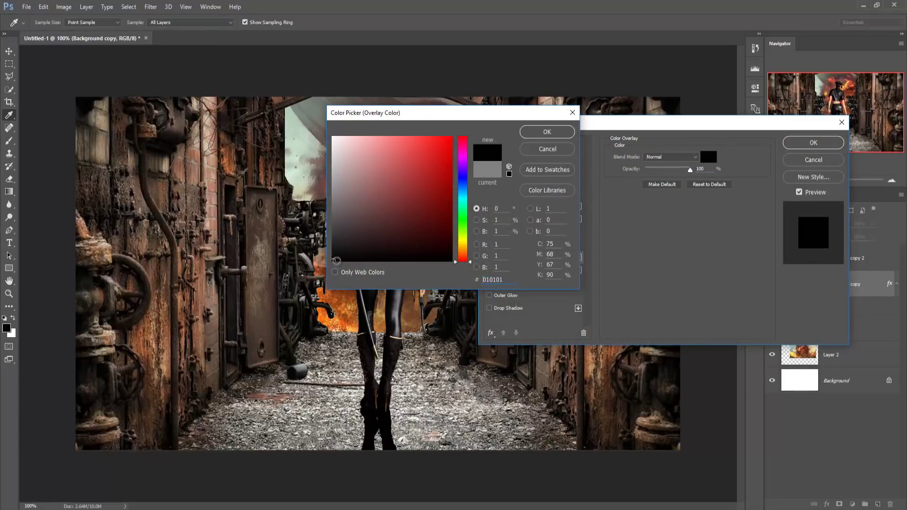
{"action": "left_click", "coordinate": [547, 133]}
{"action": "left_click", "coordinate": [814, 143]}
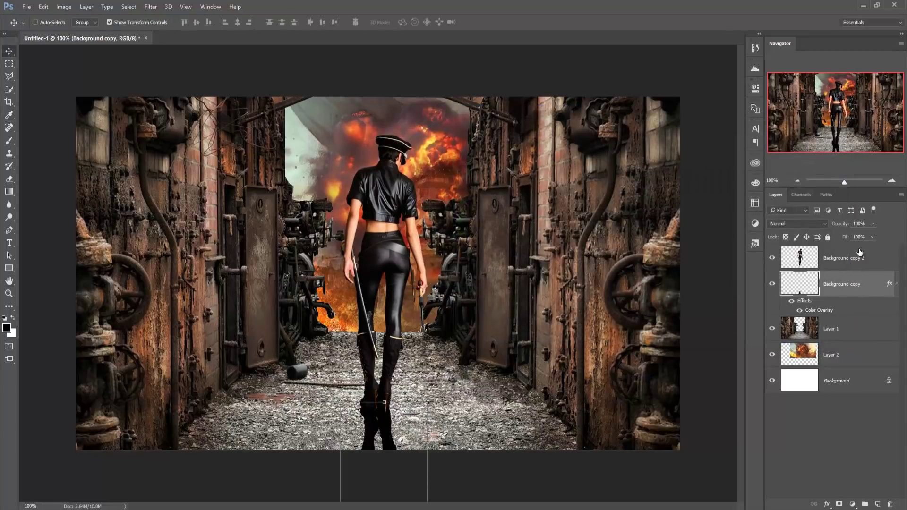
- Lower the shadow layer's opacity to 52% and add an empty Layer 3 above it
{"action": "left_click", "coordinate": [873, 223]}
{"action": "left_click_drag", "start_coordinate": [870, 236], "coordinate": [863, 236]}
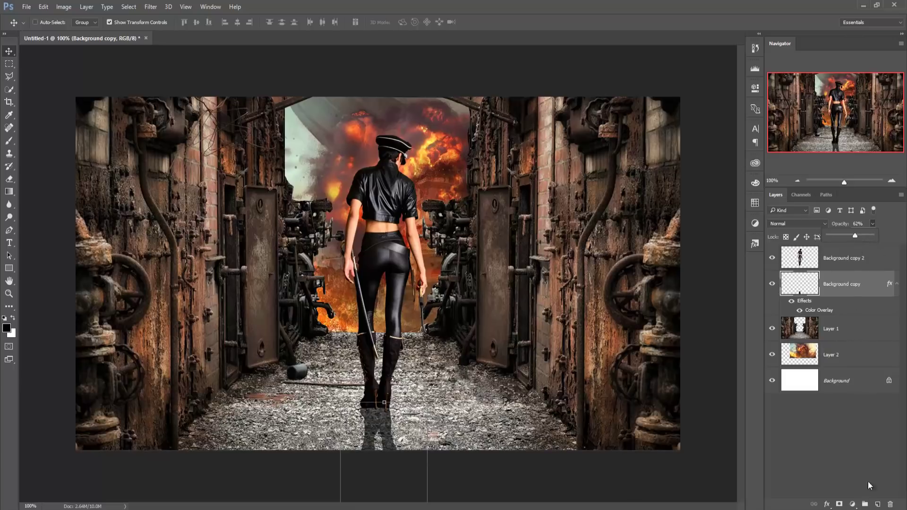
{"action": "left_click", "coordinate": [877, 505]}
{"action": "left_click", "coordinate": [9, 141]}
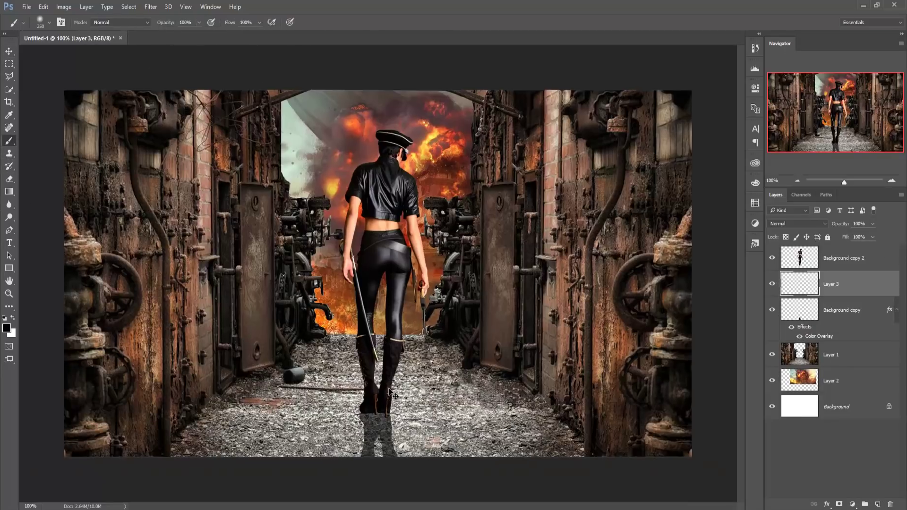
- Zoom in on the boots, set a size-20 low-opacity brush, and darken the shadow below the heels
{"action": "scroll", "coordinate": [388, 387], "scroll_direction": "up", "scroll_amount": 2}
{"action": "scroll", "coordinate": [389, 387], "scroll_direction": "up", "scroll_amount": 3}
{"action": "left_click_drag", "start_coordinate": [478, 372], "coordinate": [469, 23]}
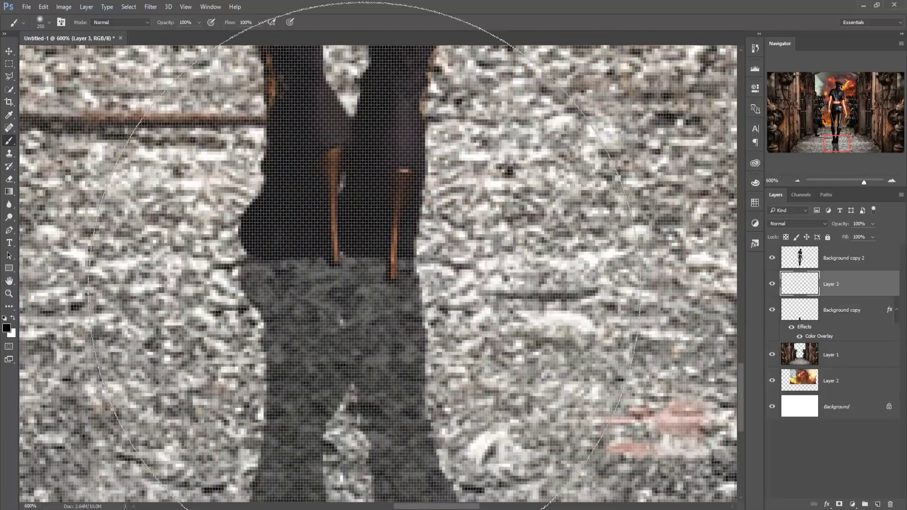
{"action": "key", "text": "bracketleft"}
{"action": "key", "text": "bracketleft"}
{"action": "key", "text": "bracketleft"}
{"action": "key", "text": "bracketleft"}
{"action": "key", "text": "bracketleft"}
{"action": "key", "text": "bracketleft"}
{"action": "key", "text": "bracketleft"}
{"action": "key", "text": "bracketleft"}
{"action": "key", "text": "bracketleft"}
{"action": "key", "text": "bracketleft"}
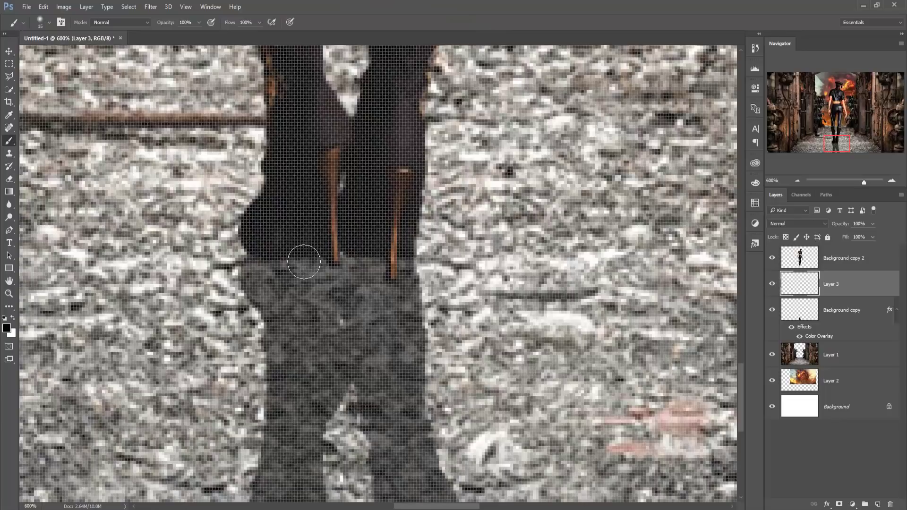
{"action": "key", "text": "bracketright"}
{"action": "key", "text": "bracketright"}
{"action": "left_click", "coordinate": [200, 22]}
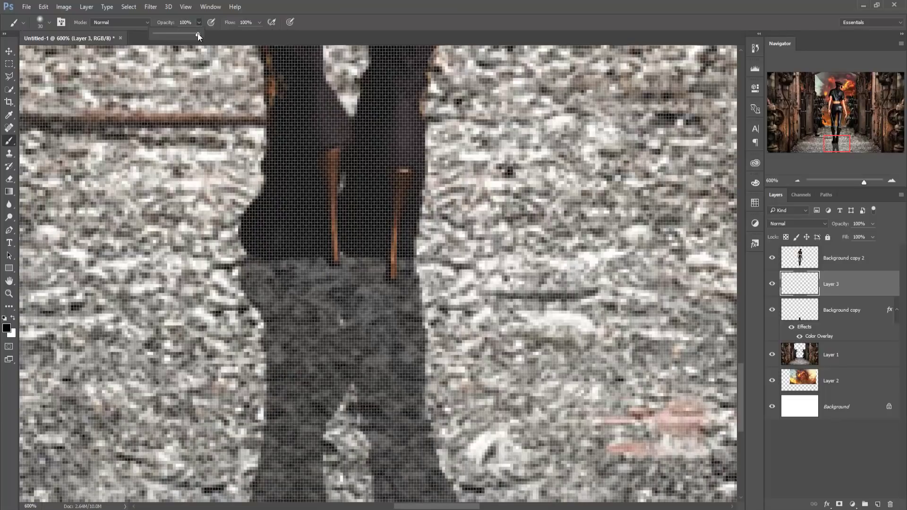
{"action": "key", "text": "bracketleft"}
{"action": "left_click", "coordinate": [270, 263]}
{"action": "mouse_move", "coordinate": [321, 256]}
{"action": "left_mouse_down"}
{"action": "mouse_move", "coordinate": [387, 260]}
{"action": "mouse_move", "coordinate": [310, 270]}
{"action": "mouse_move", "coordinate": [320, 297]}
{"action": "left_mouse_up"}
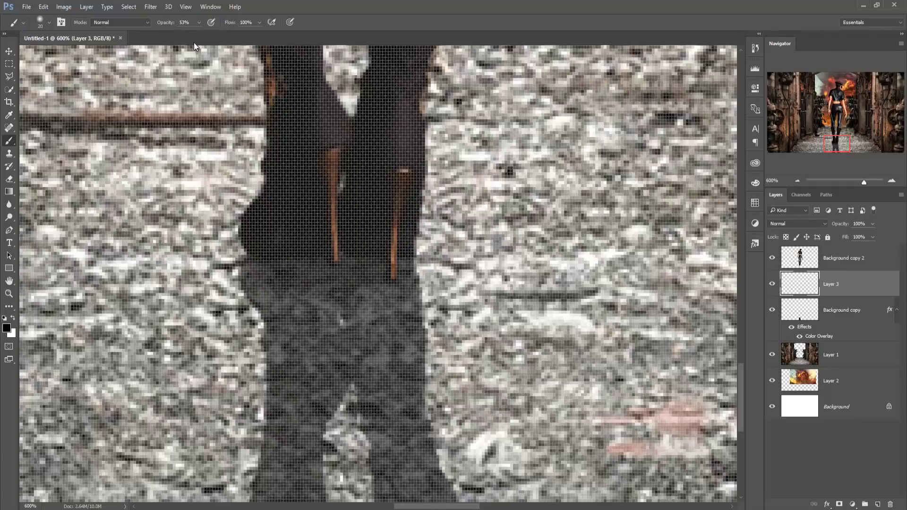
- At 12% brush opacity, lightly deepen the shadow around the right heel, then return to 100% view
{"action": "left_click_drag", "start_coordinate": [183, 37], "coordinate": [179, 38]}
{"action": "left_click", "coordinate": [302, 332]}
{"action": "left_click_drag", "start_coordinate": [353, 301], "coordinate": [388, 269]}
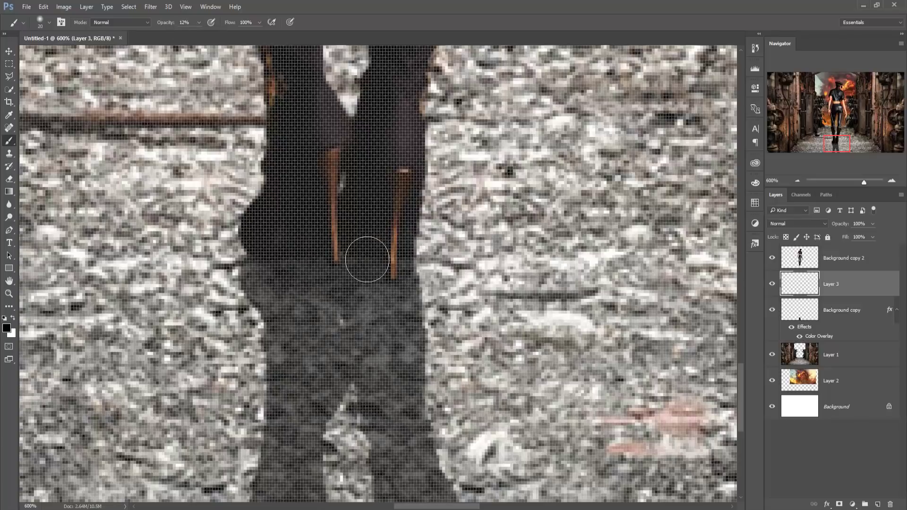
{"action": "left_click", "coordinate": [5, 52]}
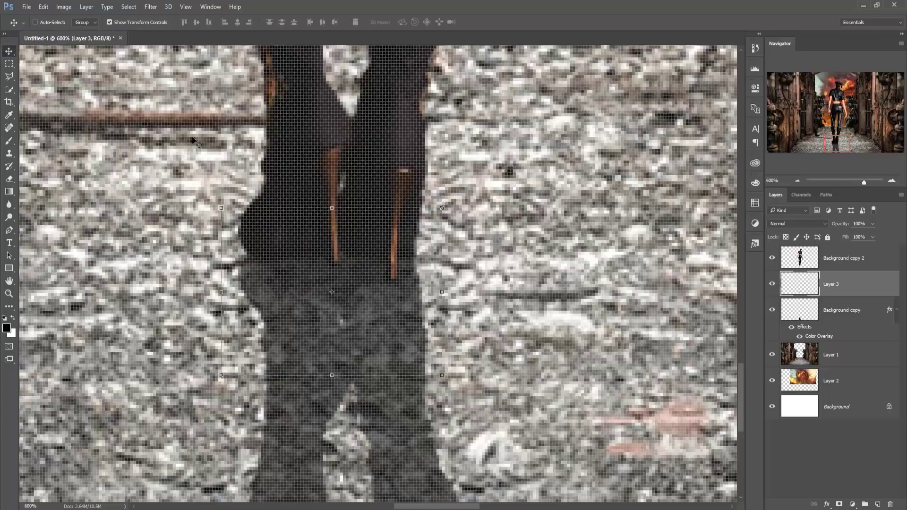
{"action": "key", "text": "ctrl+minus"}
{"action": "key", "text": "ctrl+minus"}
{"action": "key", "text": "ctrl+minus"}
{"action": "key", "text": "ctrl+minus"}
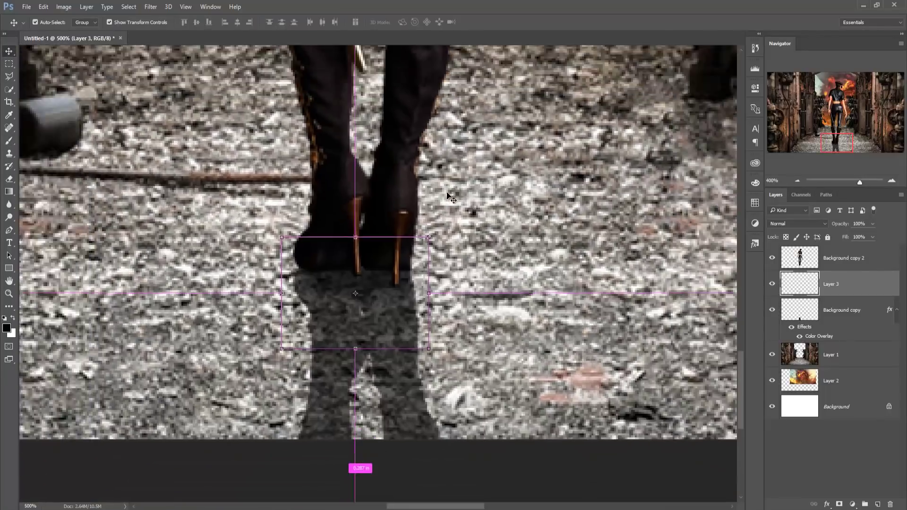
{"action": "key", "text": "ctrl+minus"}
{"action": "key", "text": "ctrl+minus"}
{"action": "key", "text": "ctrl+minus"}
{"action": "key", "text": "ctrl+plus"}
{"action": "key", "text": "ctrl+plus"}
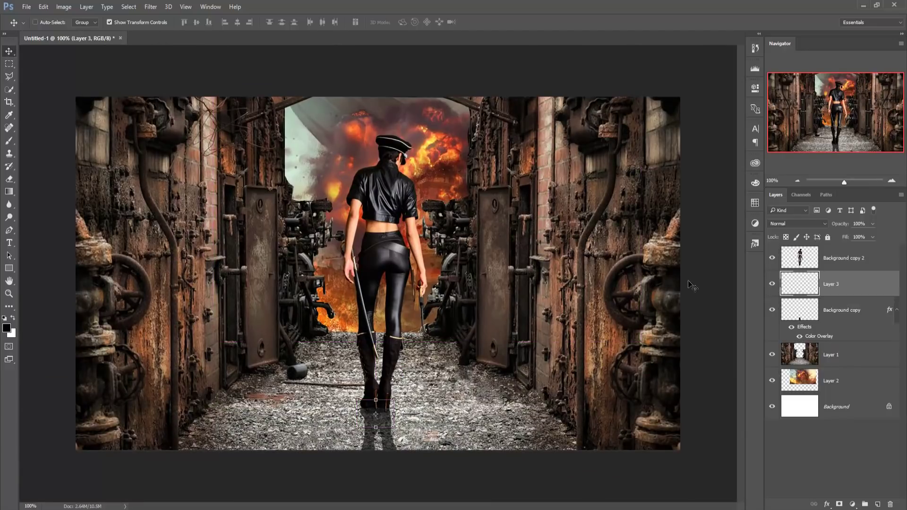
- Duplicate the woman's layer Background copy 2 as Background copy 3
{"action": "left_click", "coordinate": [832, 256]}
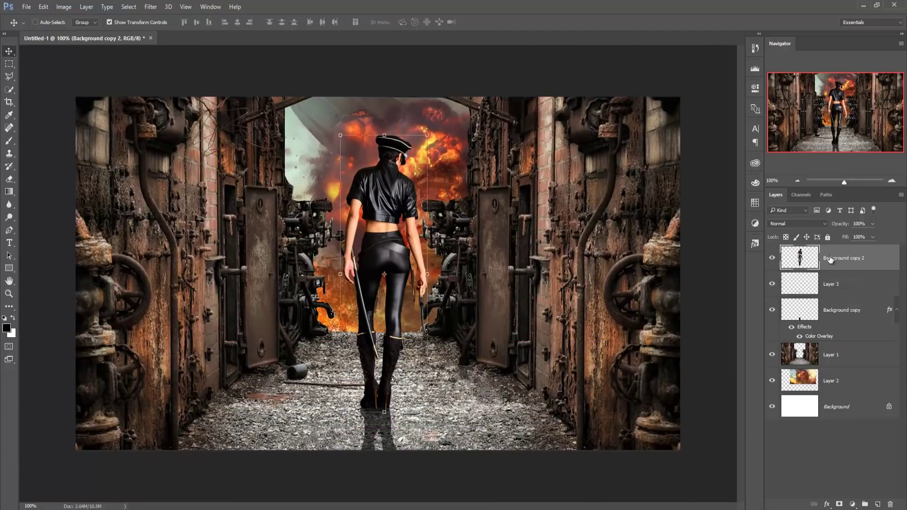
{"action": "right_click", "coordinate": [841, 257]}
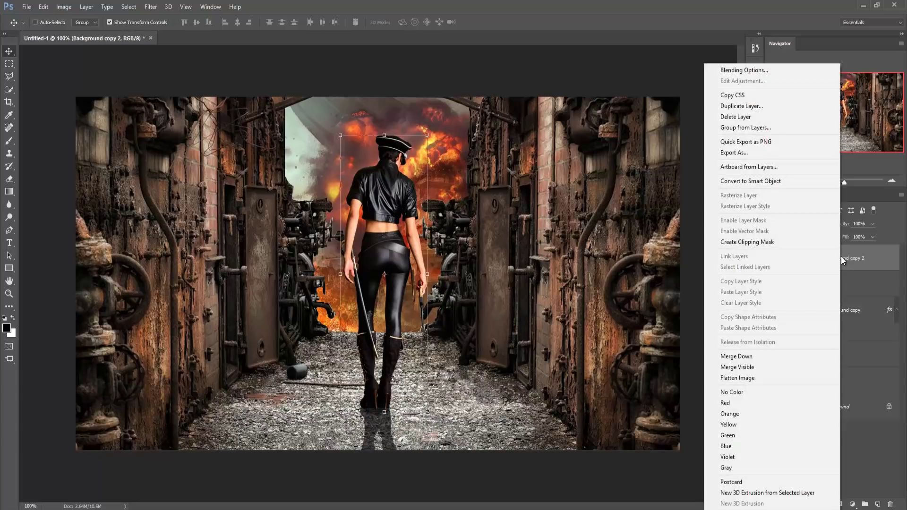
{"action": "left_click", "coordinate": [714, 107]}
{"action": "left_click", "coordinate": [541, 158]}
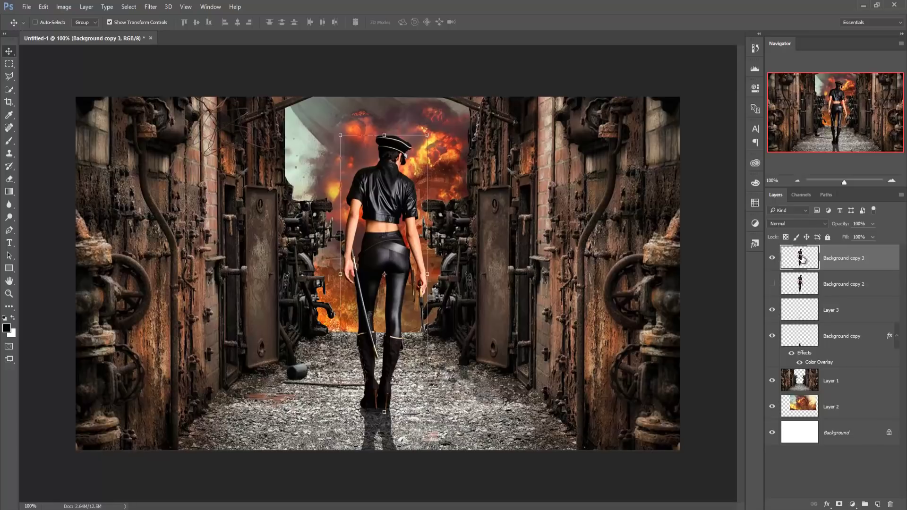
- Add a new layer filled with 50% Gray
{"action": "left_click", "coordinate": [878, 505]}
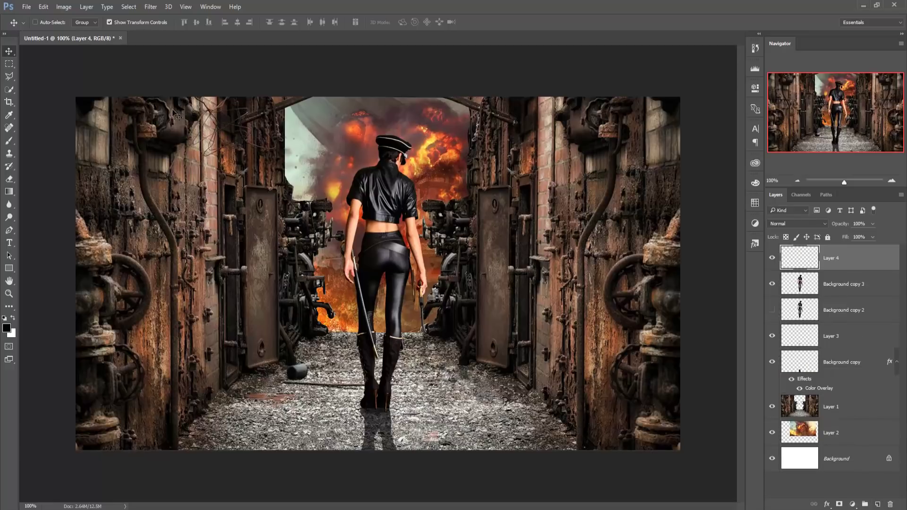
{"action": "left_click", "coordinate": [42, 8]}
{"action": "left_click", "coordinate": [54, 146]}
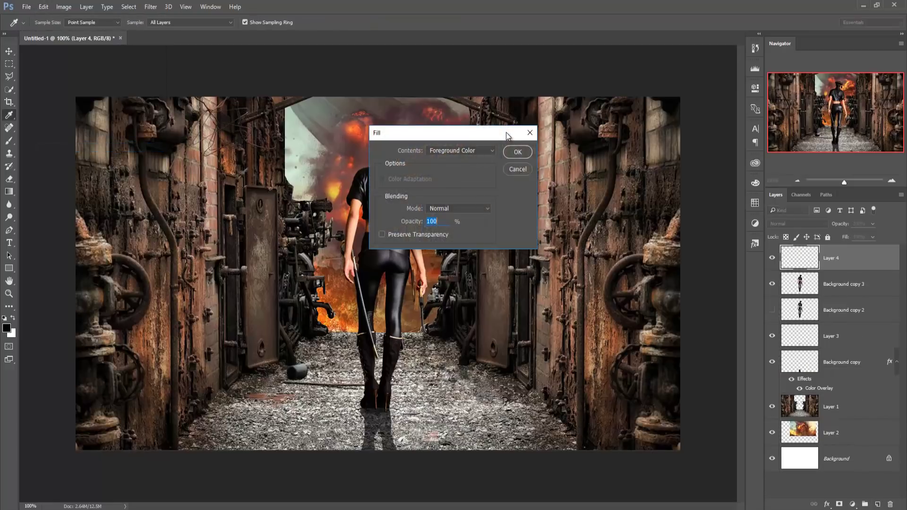
{"action": "left_click", "coordinate": [487, 150]}
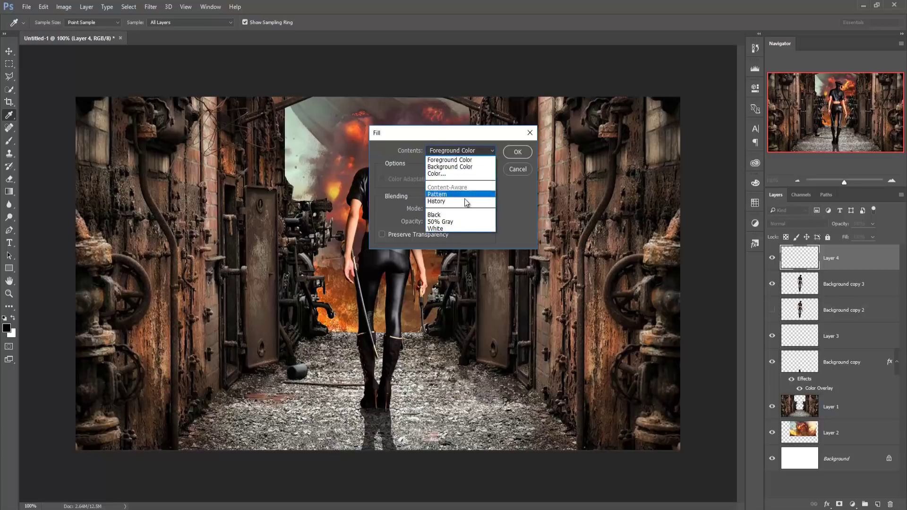
{"action": "left_click", "coordinate": [458, 222]}
{"action": "left_click", "coordinate": [517, 153]}
{"action": "key", "text": "v"}
- Clip the gray layer to the woman and set its blend mode to Overlay
{"action": "right_click", "coordinate": [835, 256]}
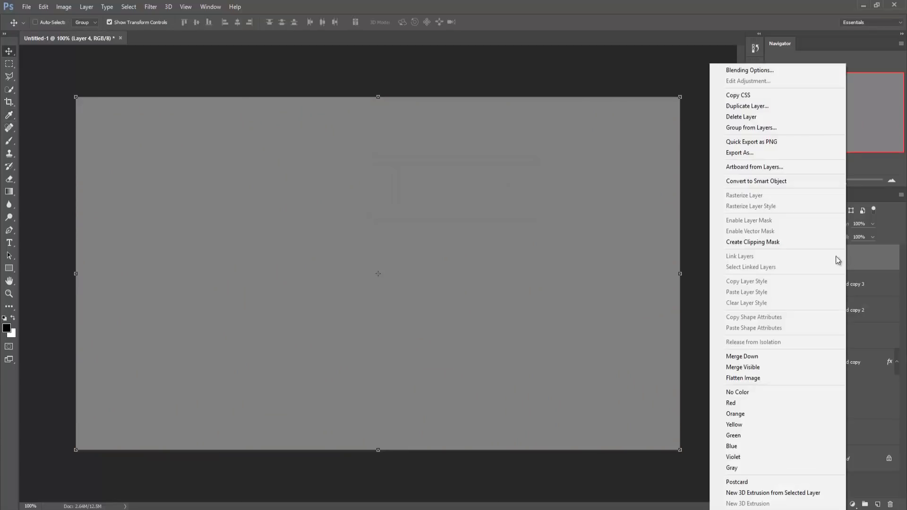
{"action": "left_click", "coordinate": [770, 241]}
{"action": "left_click", "coordinate": [798, 223]}
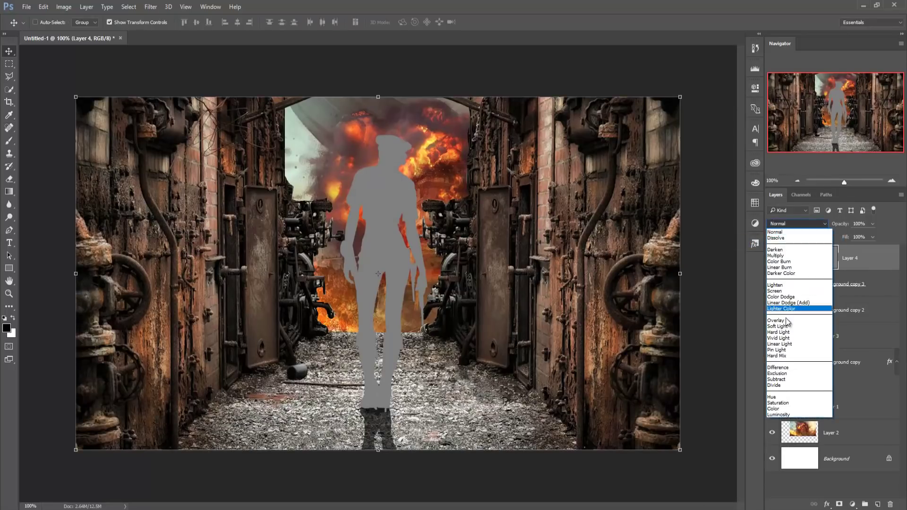
{"action": "left_click", "coordinate": [778, 320]}
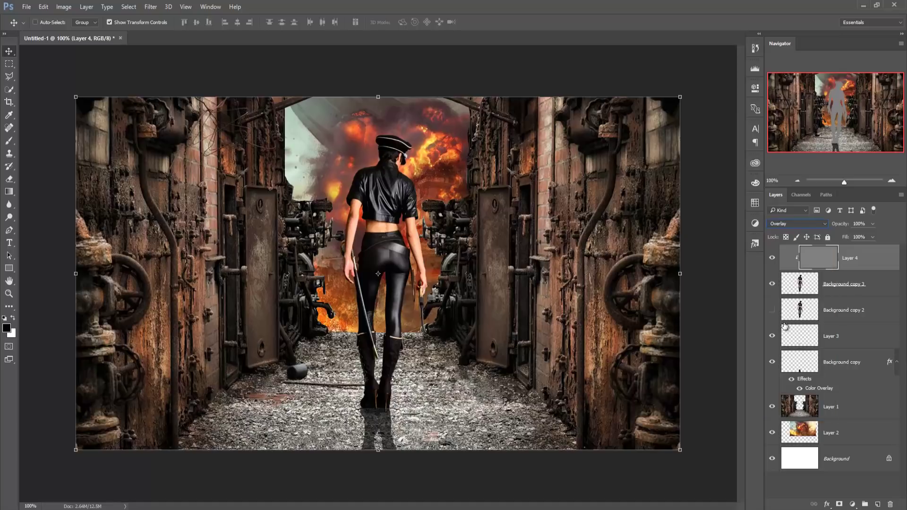
{"action": "left_click", "coordinate": [9, 220]}
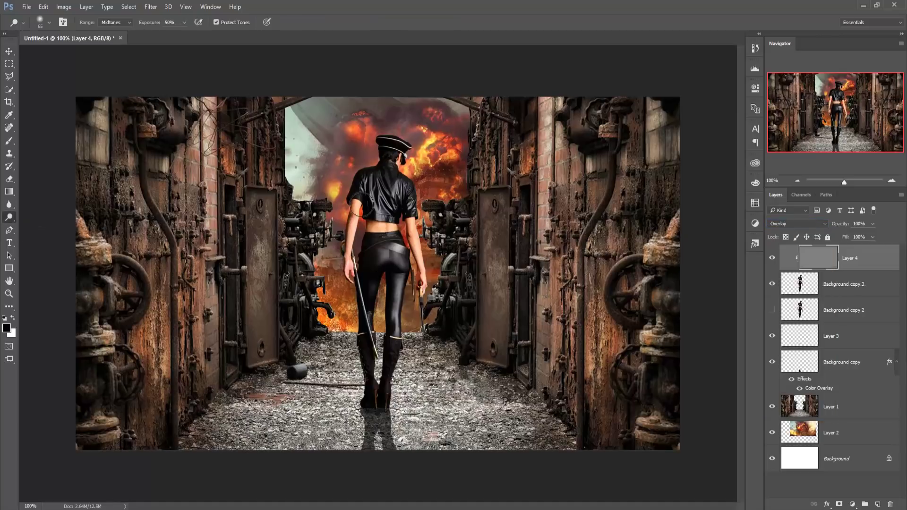
- Dodge highlights along the pants seam, lower left leg, and jacket from collar to right shoulder
{"action": "key", "text": "ctrl+plus"}
{"action": "key", "text": "ctrl+plus"}
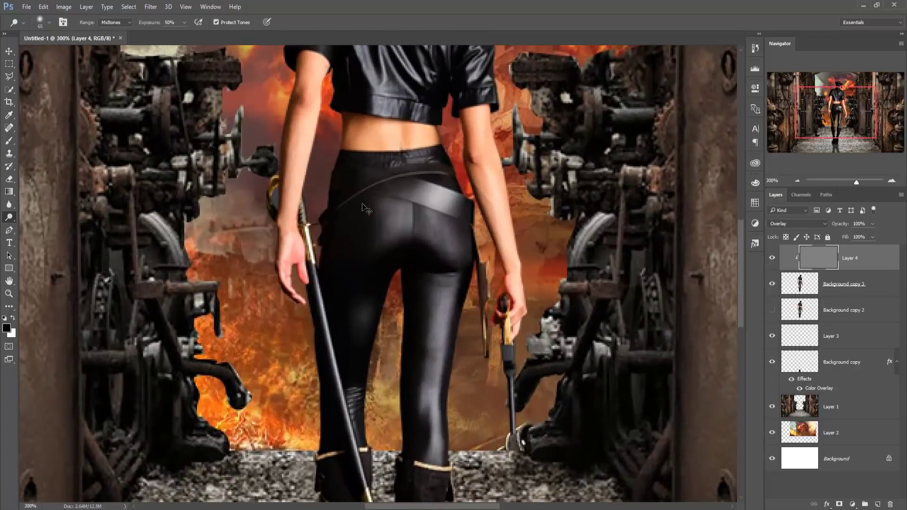
{"action": "key", "text": "bracketleft"}
{"action": "key", "text": "bracketleft"}
{"action": "key", "text": "bracketleft"}
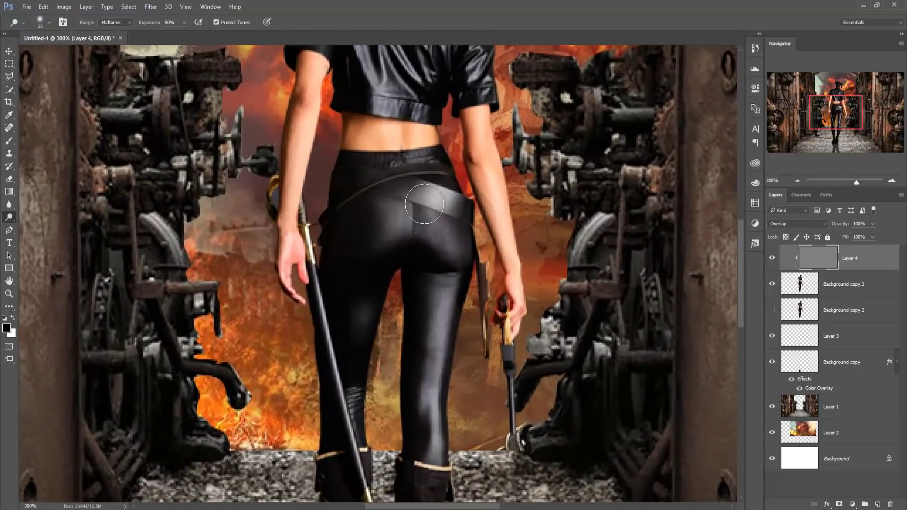
{"action": "mouse_move", "coordinate": [411, 228]}
{"action": "left_mouse_down"}
{"action": "mouse_move", "coordinate": [383, 235]}
{"action": "mouse_move", "coordinate": [430, 440]}
{"action": "left_mouse_up"}
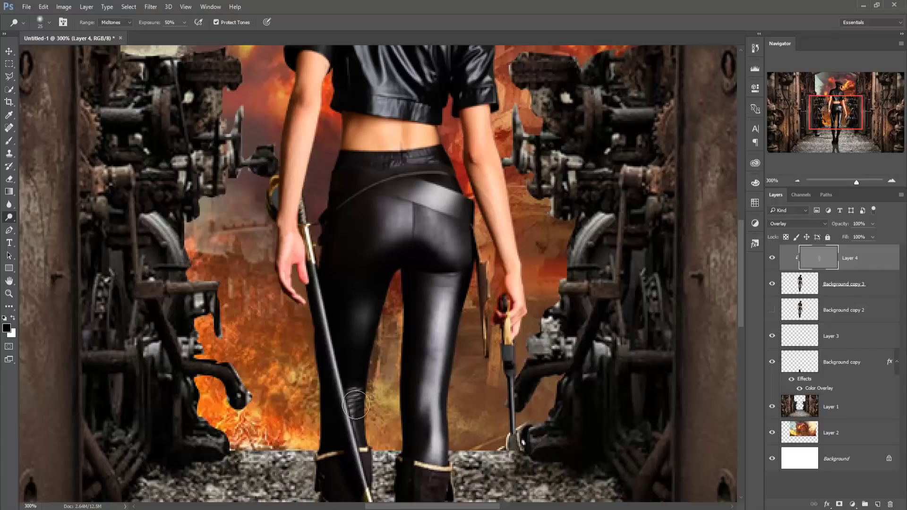
{"action": "left_click_drag", "start_coordinate": [359, 394], "coordinate": [355, 432]}
{"action": "left_click_drag", "start_coordinate": [415, 230], "coordinate": [433, 345]}
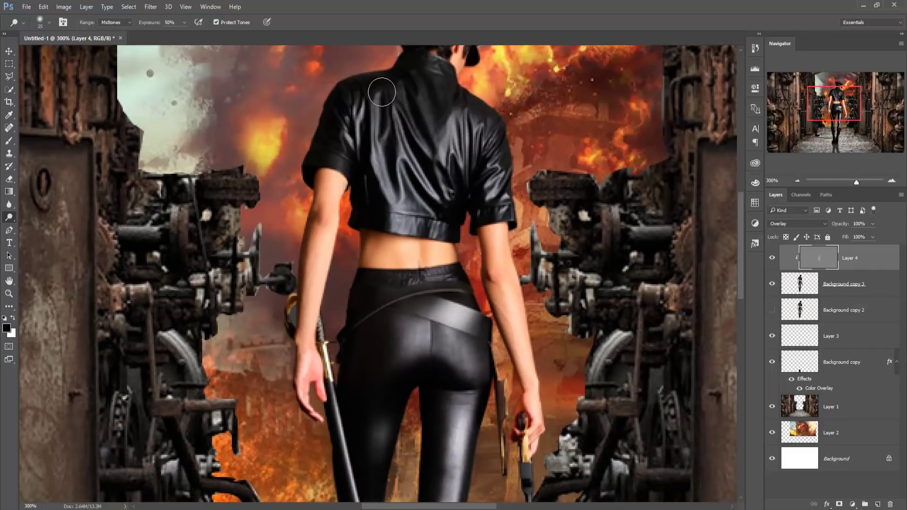
{"action": "left_click_drag", "start_coordinate": [382, 92], "coordinate": [334, 101]}
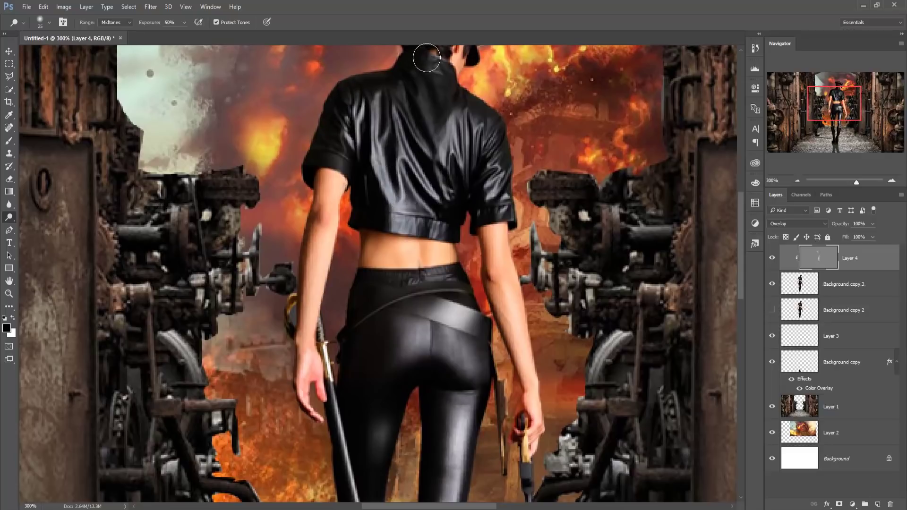
{"action": "mouse_move", "coordinate": [427, 58]}
{"action": "left_mouse_down"}
{"action": "mouse_move", "coordinate": [503, 135]}
{"action": "mouse_move", "coordinate": [436, 199]}
{"action": "mouse_move", "coordinate": [388, 306]}
{"action": "mouse_move", "coordinate": [458, 242]}
{"action": "left_mouse_up"}
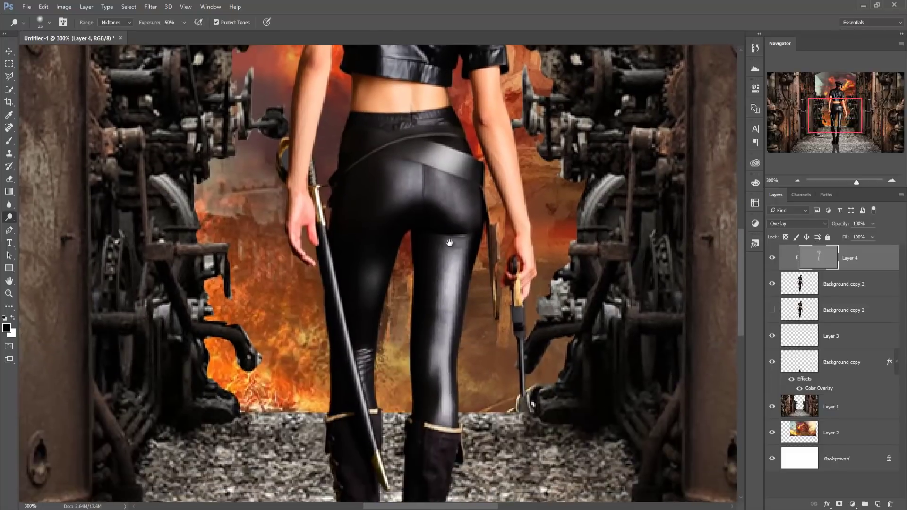
- Dodge the woman's left and right arms, the top of her cap and the jacket back
{"action": "key", "text": "bracketleft"}
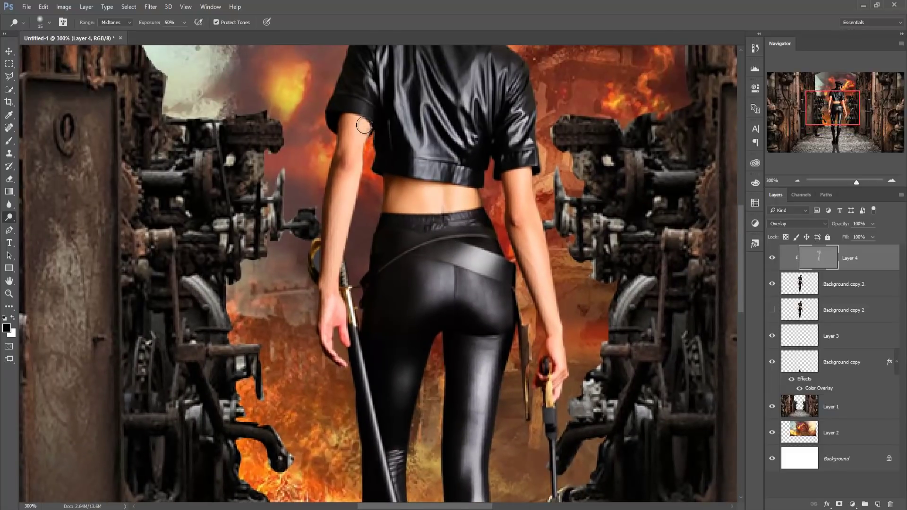
{"action": "key", "text": "bracketright"}
{"action": "mouse_move", "coordinate": [363, 122]}
{"action": "left_mouse_down"}
{"action": "mouse_move", "coordinate": [344, 226]}
{"action": "mouse_move", "coordinate": [347, 333]}
{"action": "left_mouse_up"}
{"action": "key", "text": "bracketleft"}
{"action": "mouse_move", "coordinate": [520, 182]}
{"action": "left_mouse_down"}
{"action": "mouse_move", "coordinate": [554, 347]}
{"action": "mouse_move", "coordinate": [550, 373]}
{"action": "mouse_move", "coordinate": [539, 365]}
{"action": "left_mouse_up"}
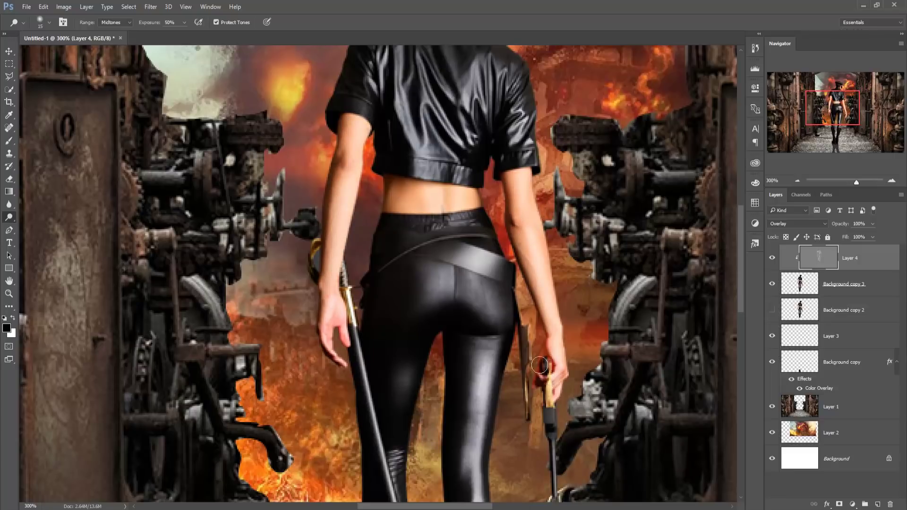
{"action": "left_click_drag", "start_coordinate": [457, 265], "coordinate": [469, 352]}
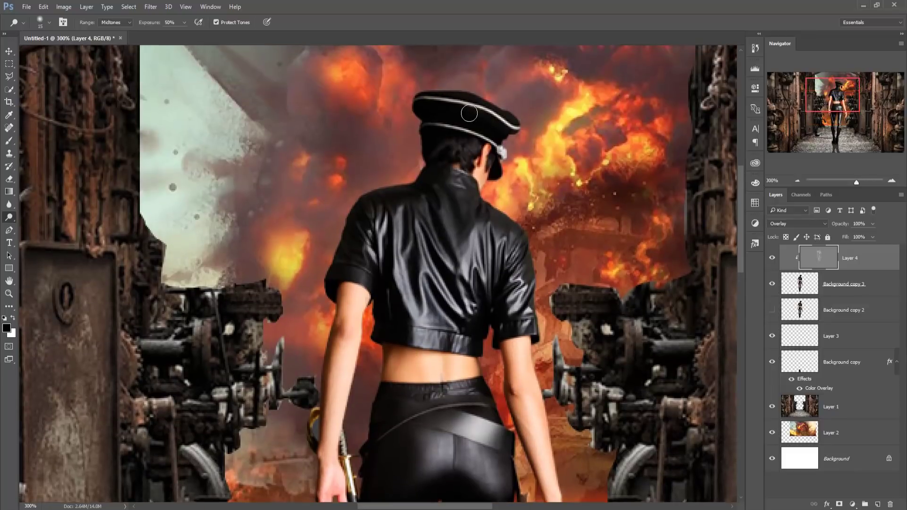
{"action": "key", "text": "bracketright"}
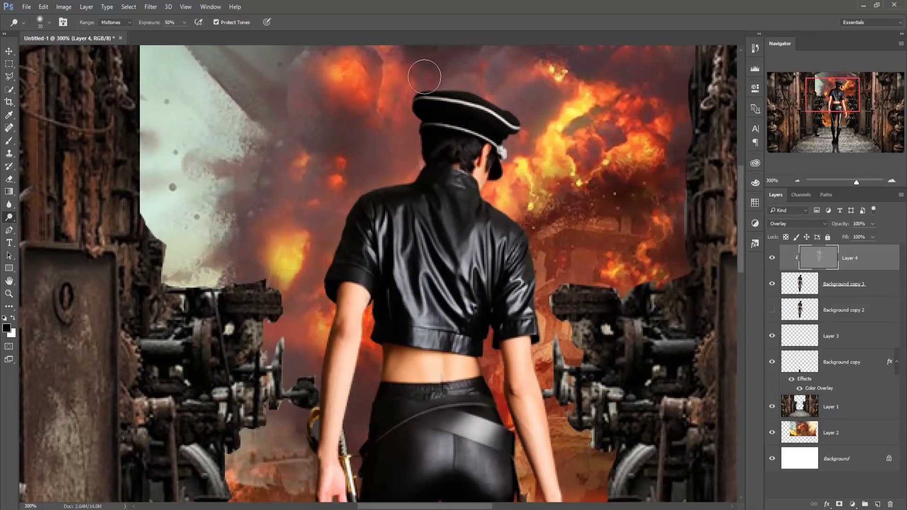
{"action": "mouse_move", "coordinate": [511, 108]}
{"action": "left_mouse_down"}
{"action": "mouse_move", "coordinate": [425, 110]}
{"action": "mouse_move", "coordinate": [479, 133]}
{"action": "left_mouse_up"}
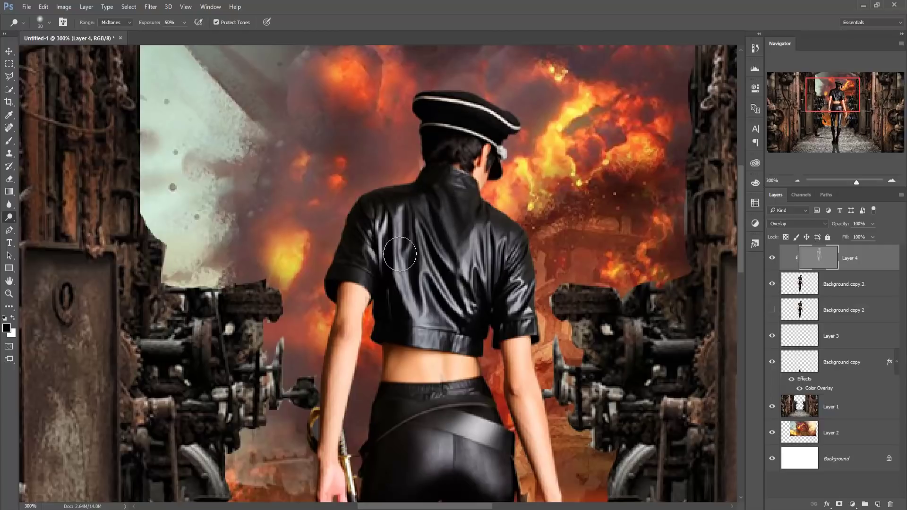
{"action": "mouse_move", "coordinate": [404, 293]}
{"action": "left_mouse_down"}
{"action": "mouse_move", "coordinate": [418, 311]}
{"action": "mouse_move", "coordinate": [407, 104]}
{"action": "left_mouse_up"}
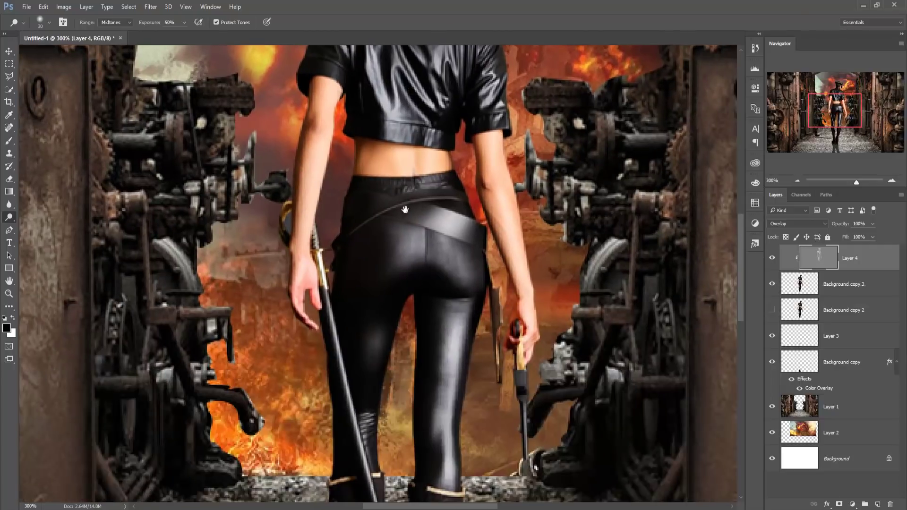
- Lighten the left hip and both boots, then fit the whole image in the window
{"action": "left_click_drag", "start_coordinate": [381, 275], "coordinate": [372, 291]}
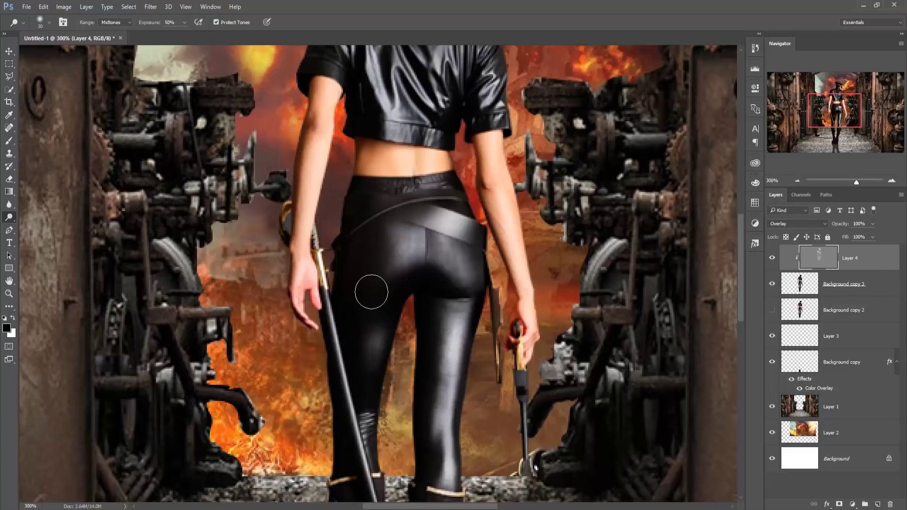
{"action": "left_click_drag", "start_coordinate": [385, 301], "coordinate": [399, 126]}
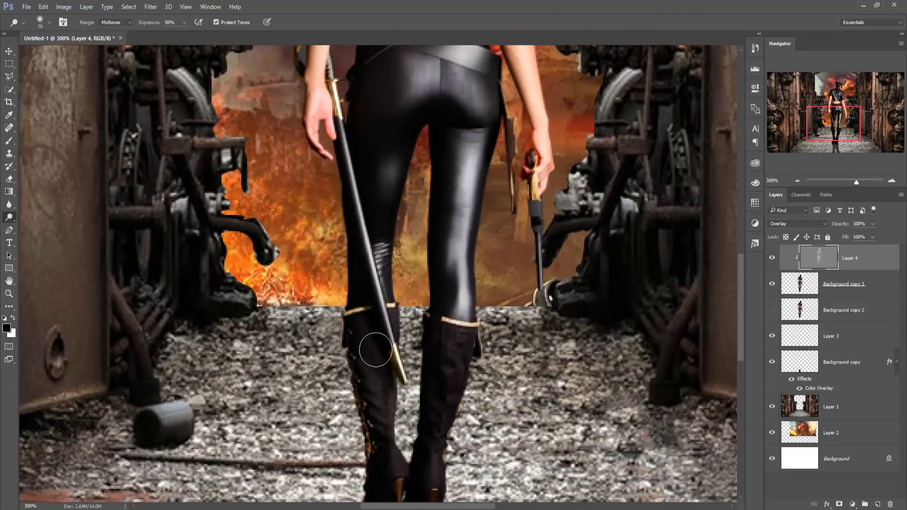
{"action": "left_click_drag", "start_coordinate": [376, 351], "coordinate": [378, 433]}
{"action": "mouse_move", "coordinate": [437, 341]}
{"action": "left_mouse_down"}
{"action": "mouse_move", "coordinate": [438, 446]}
{"action": "mouse_move", "coordinate": [456, 331]}
{"action": "mouse_move", "coordinate": [428, 451]}
{"action": "mouse_move", "coordinate": [454, 326]}
{"action": "mouse_move", "coordinate": [436, 477]}
{"action": "left_mouse_up"}
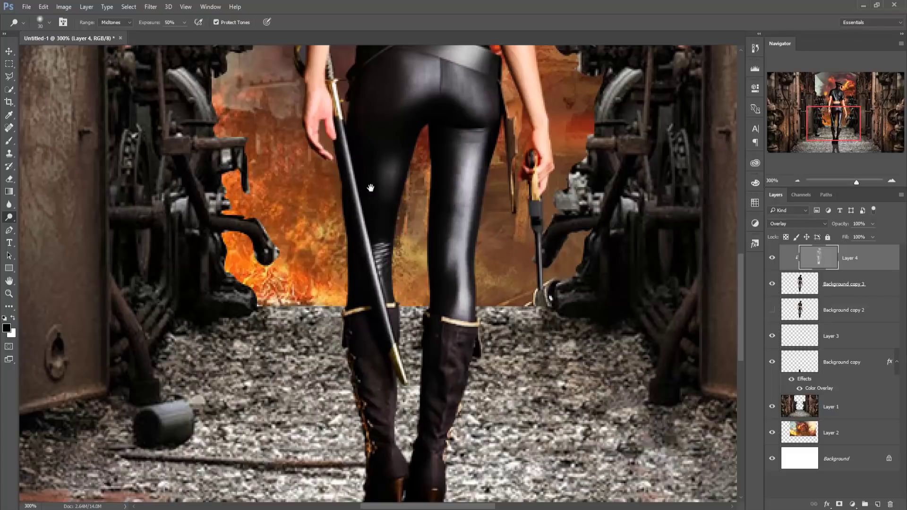
{"action": "left_click_drag", "start_coordinate": [370, 189], "coordinate": [380, 344]}
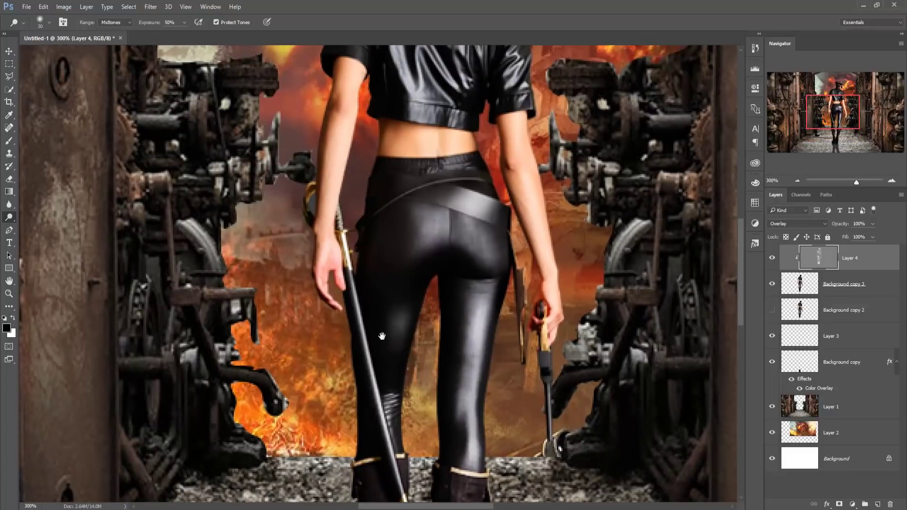
{"action": "left_click", "coordinate": [11, 54]}
{"action": "key", "text": "ctrl+1"}
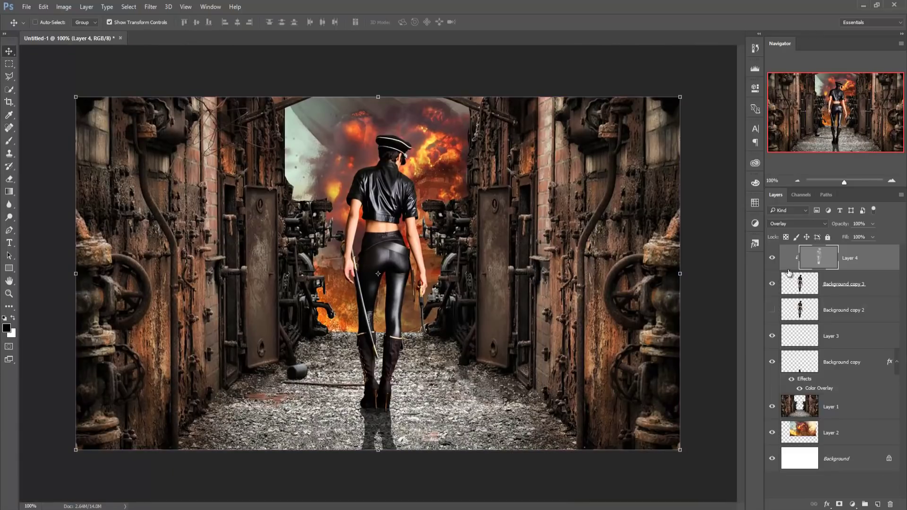
- Apply a Camera Raw Filter to Background copy 3: Exposure +0.55, Shadows +23, Blacks +22
{"action": "left_click", "coordinate": [799, 285]}
{"action": "left_click", "coordinate": [136, 7]}
{"action": "mouse_move", "coordinate": [150, 7]}
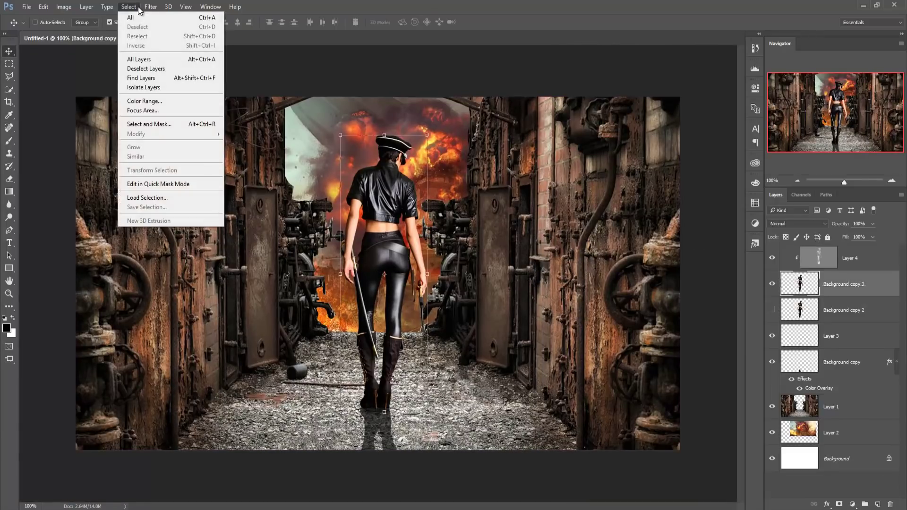
{"action": "left_click", "coordinate": [165, 64]}
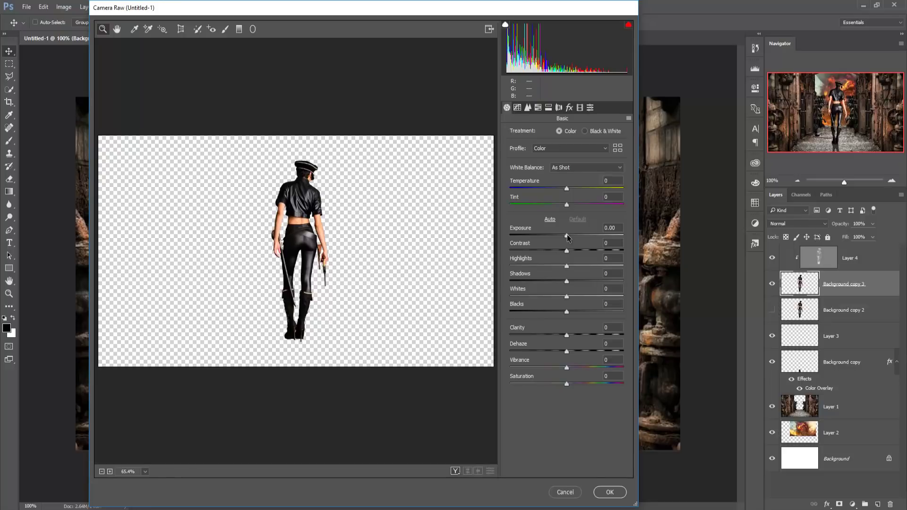
{"action": "left_click_drag", "start_coordinate": [567, 238], "coordinate": [573, 235]}
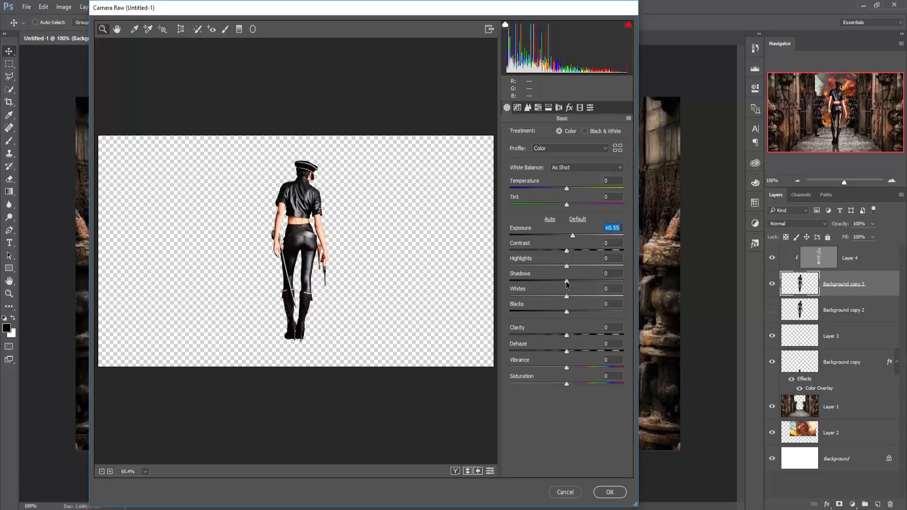
{"action": "left_click_drag", "start_coordinate": [567, 280], "coordinate": [579, 281]}
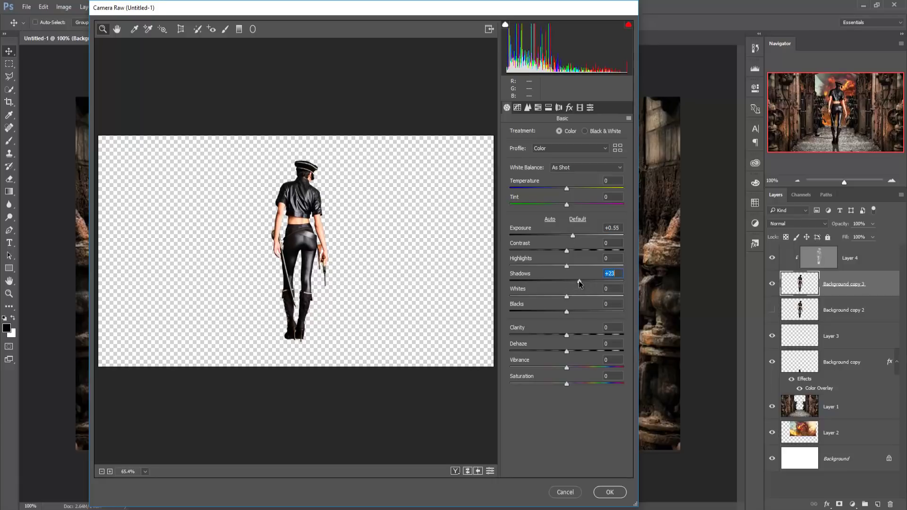
{"action": "left_click_drag", "start_coordinate": [569, 310], "coordinate": [579, 310]}
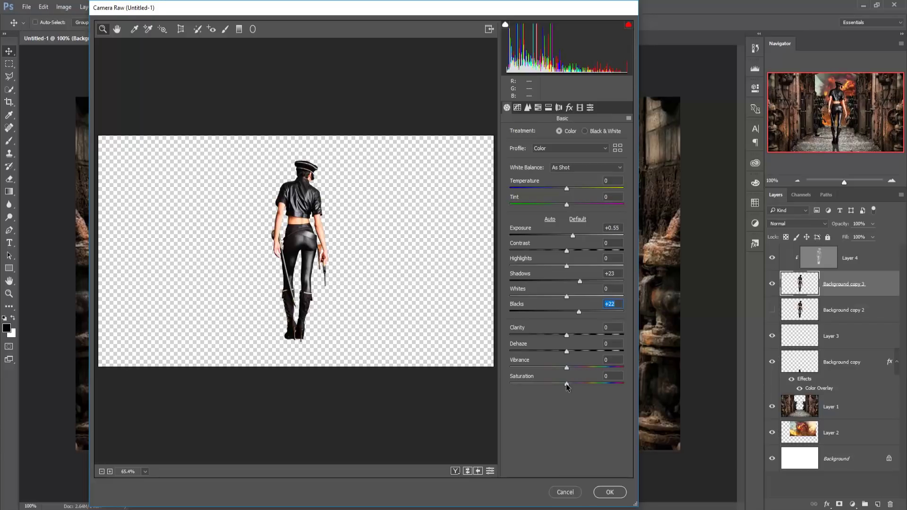
{"action": "left_click_drag", "start_coordinate": [566, 384], "coordinate": [566, 385]}
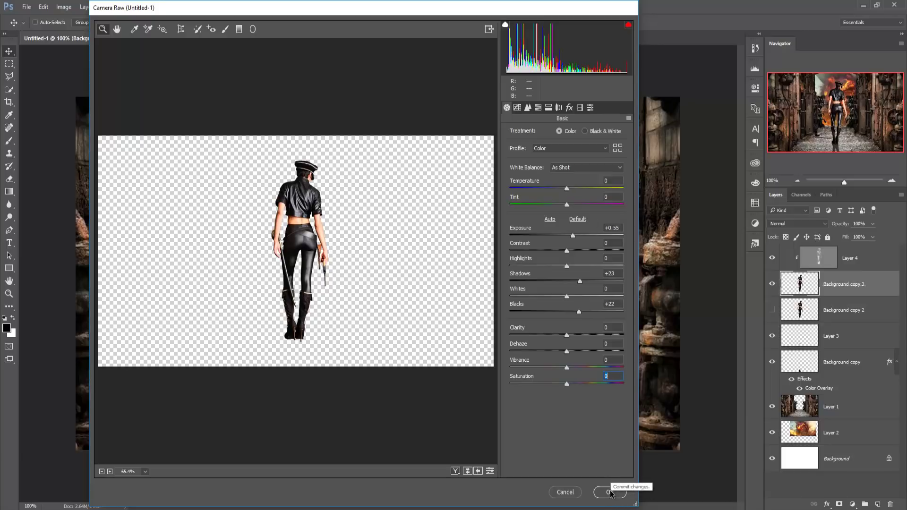
{"action": "left_click", "coordinate": [610, 492]}
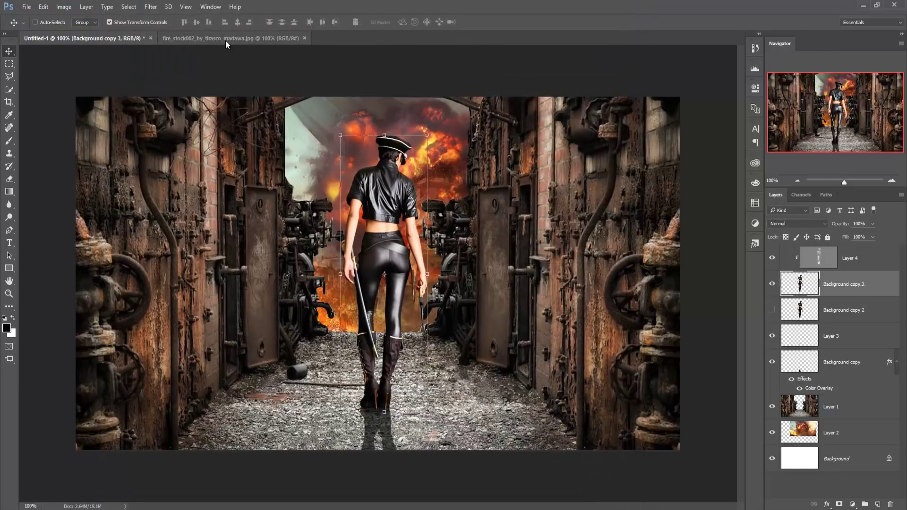
- Drag the fire_stock photo into the Untitled-1 composite and close the fire file
{"action": "left_click", "coordinate": [226, 41]}
{"action": "left_click_drag", "start_coordinate": [225, 40], "coordinate": [603, 104]}
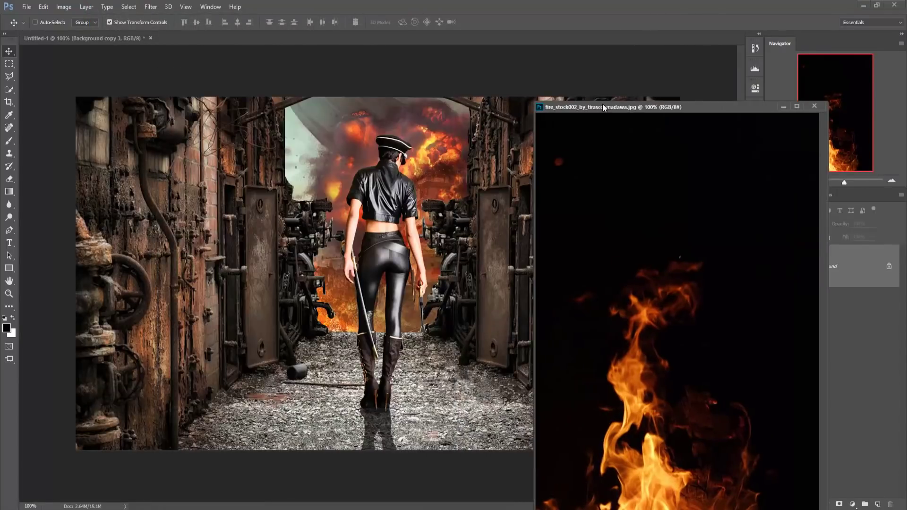
{"action": "left_click_drag", "start_coordinate": [632, 348], "coordinate": [323, 271]}
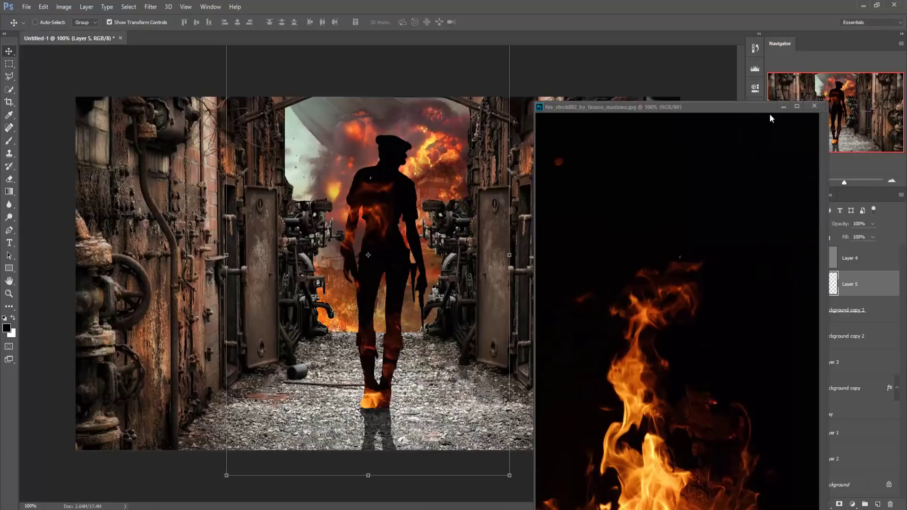
{"action": "left_click", "coordinate": [783, 166]}
{"action": "key", "text": "ctrl+w"}
- Place the fire layer below the woman's layers at the left wall, blended with Screen
{"action": "left_click_drag", "start_coordinate": [855, 286], "coordinate": [855, 421]}
{"action": "left_click_drag", "start_coordinate": [293, 203], "coordinate": [102, 187]}
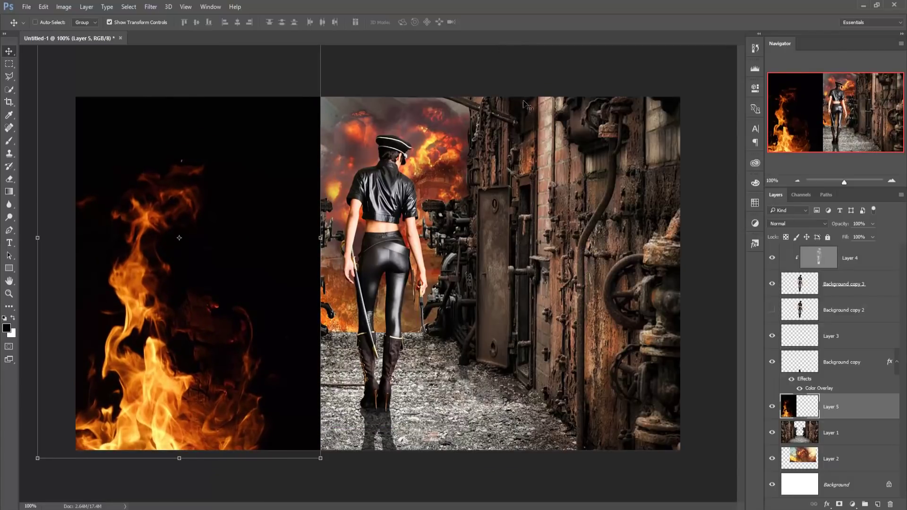
{"action": "left_click", "coordinate": [798, 224]}
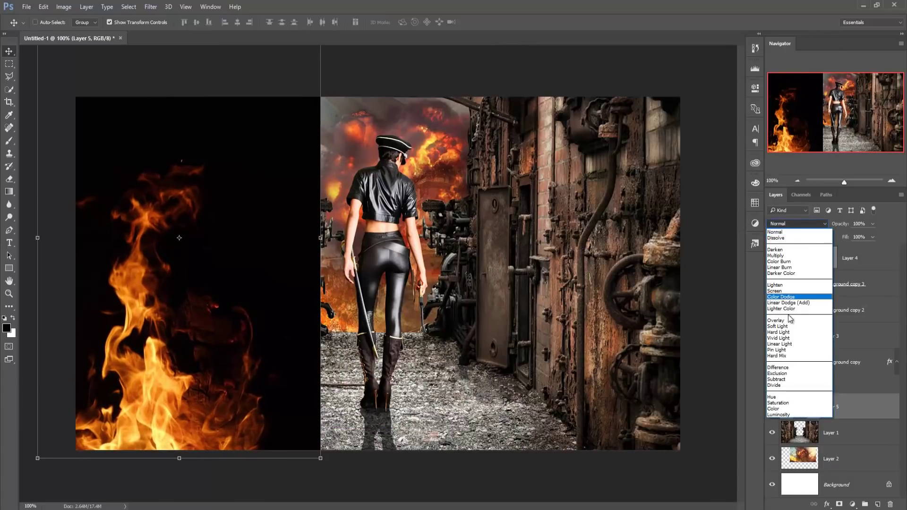
{"action": "left_click", "coordinate": [787, 291]}
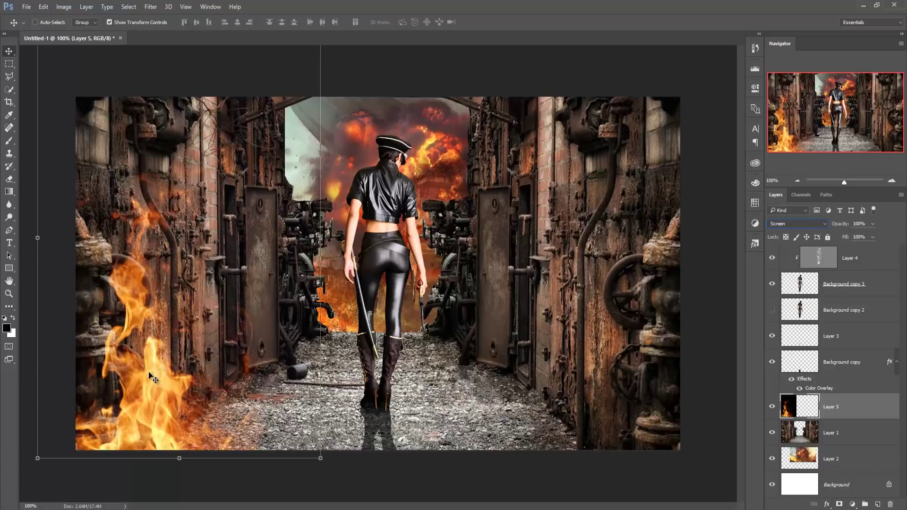
{"action": "left_click_drag", "start_coordinate": [150, 376], "coordinate": [137, 374]}
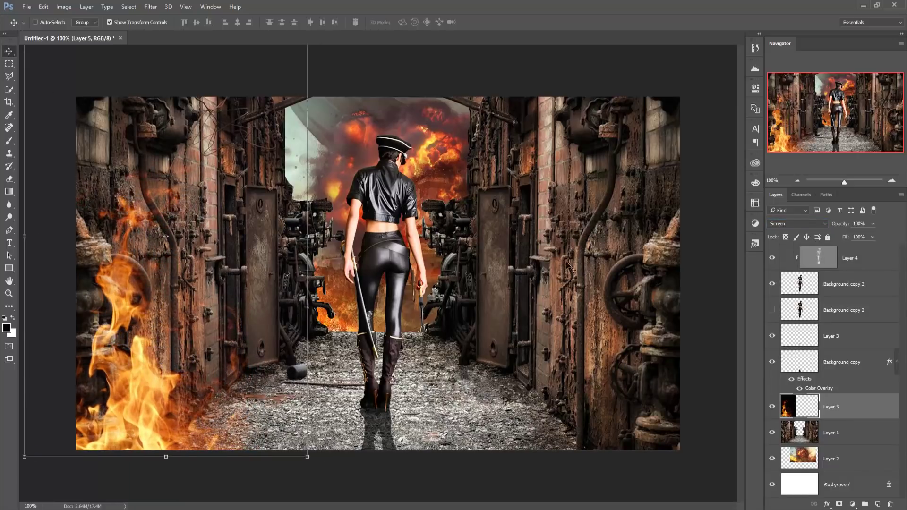
- Duplicate the fire layer as Layer 5 copy and move it to the right of the woman
{"action": "right_click", "coordinate": [858, 412]}
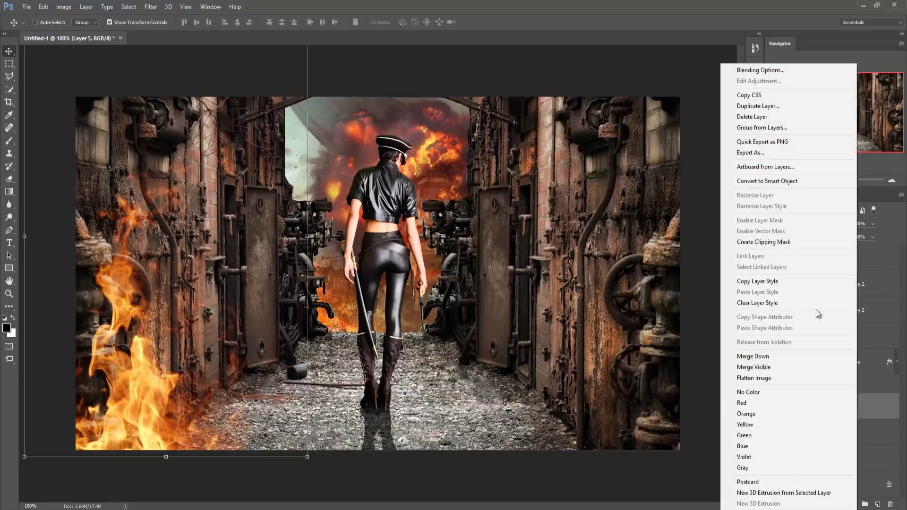
{"action": "left_click", "coordinate": [755, 109]}
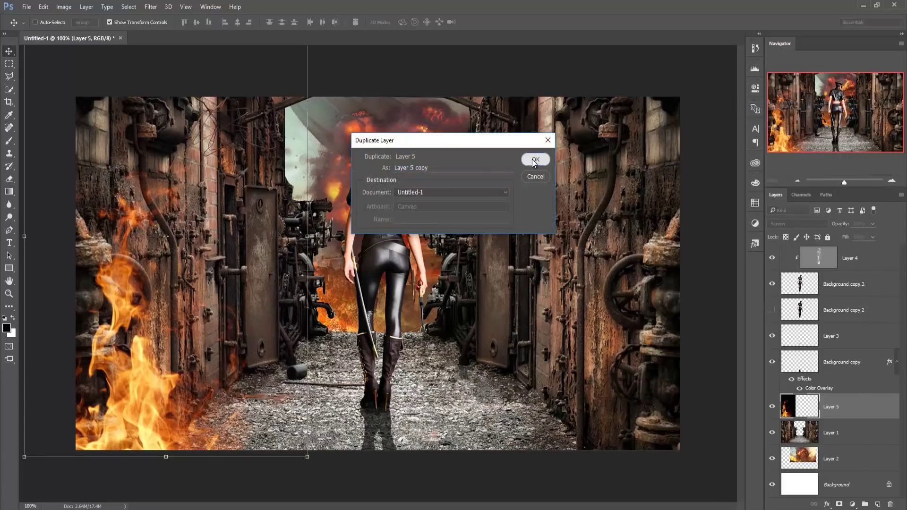
{"action": "left_click", "coordinate": [536, 161]}
{"action": "mouse_move", "coordinate": [137, 322]}
{"action": "left_mouse_down"}
{"action": "mouse_move", "coordinate": [463, 254]}
{"action": "mouse_move", "coordinate": [478, 280]}
{"action": "left_mouse_up"}
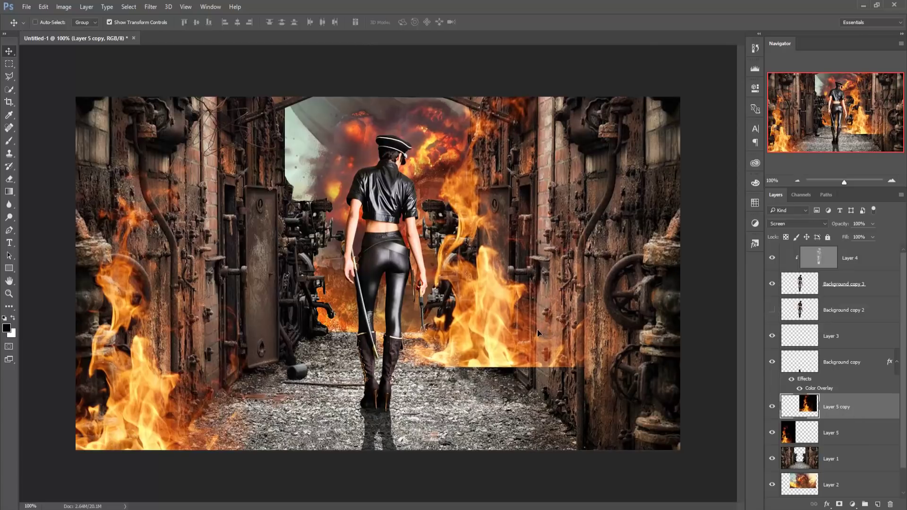
{"action": "left_click_drag", "start_coordinate": [537, 326], "coordinate": [537, 333]}
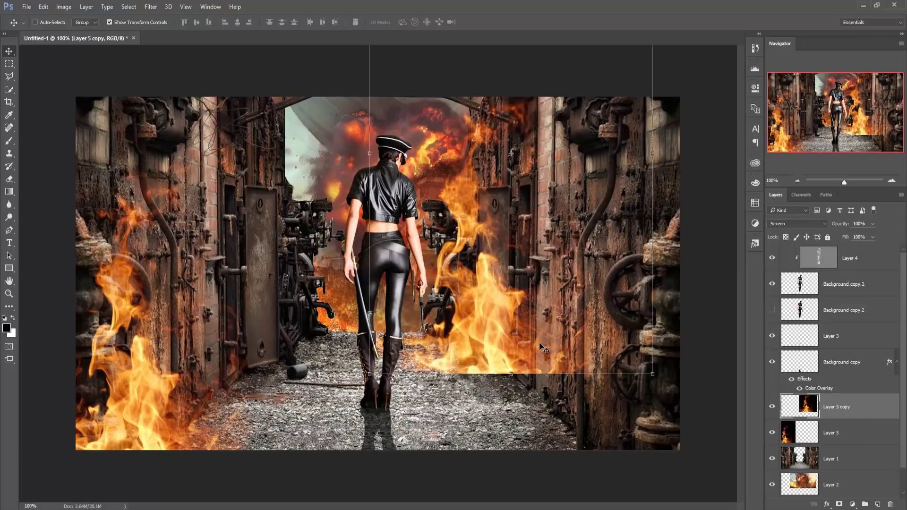
- Scale the flame copy to about 55% and set it over the right doorway
{"action": "left_click_drag", "start_coordinate": [653, 374], "coordinate": [542, 309]}
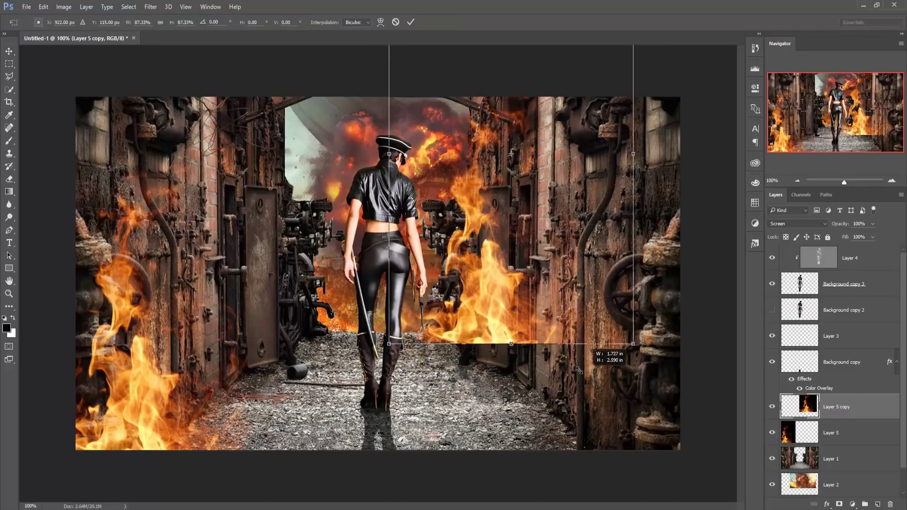
{"action": "mouse_move", "coordinate": [494, 269]}
{"action": "left_mouse_down"}
{"action": "mouse_move", "coordinate": [533, 219]}
{"action": "mouse_move", "coordinate": [537, 233]}
{"action": "left_mouse_up"}
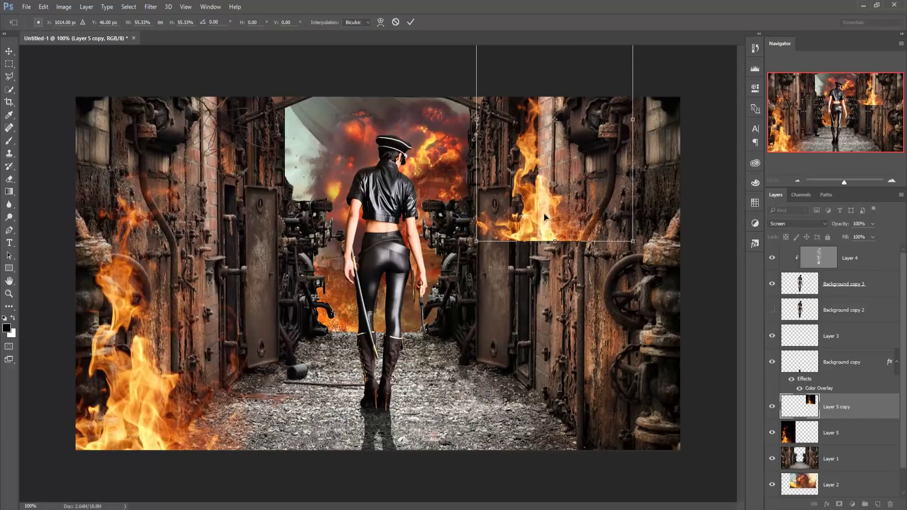
{"action": "left_click_drag", "start_coordinate": [544, 217], "coordinate": [515, 218]}
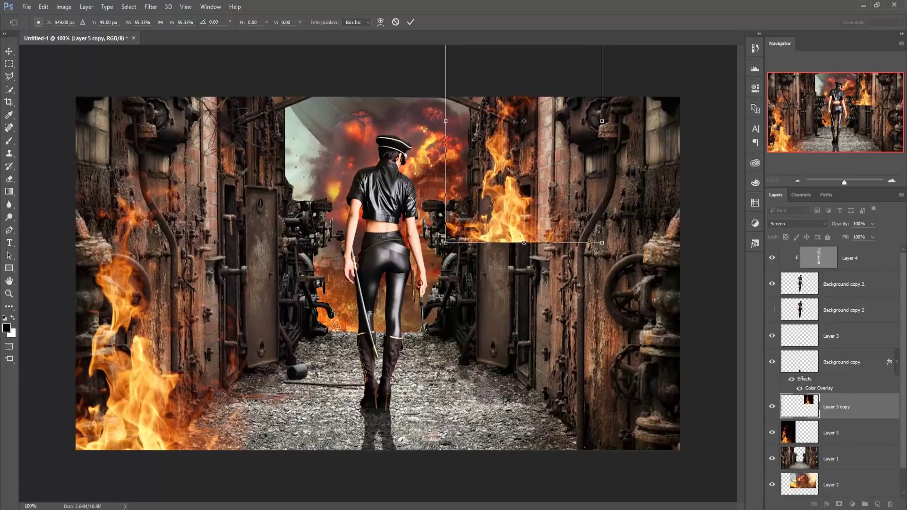
{"action": "left_click", "coordinate": [410, 23]}
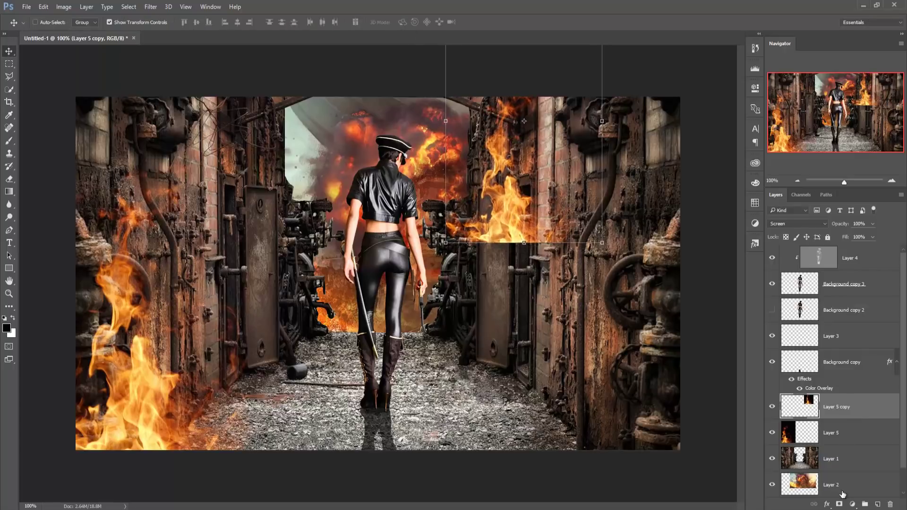
- Mask Layer 5 copy, set brush opacity to 50%, and rotate the flames -18.4° up the door edge
{"action": "left_click", "coordinate": [853, 505]}
{"action": "left_click", "coordinate": [712, 348]}
{"action": "left_click", "coordinate": [840, 504]}
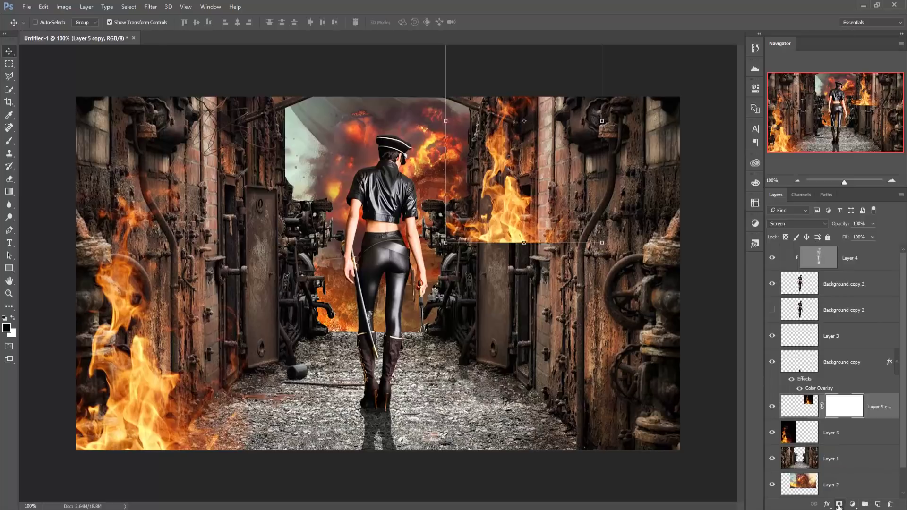
{"action": "left_click", "coordinate": [11, 142]}
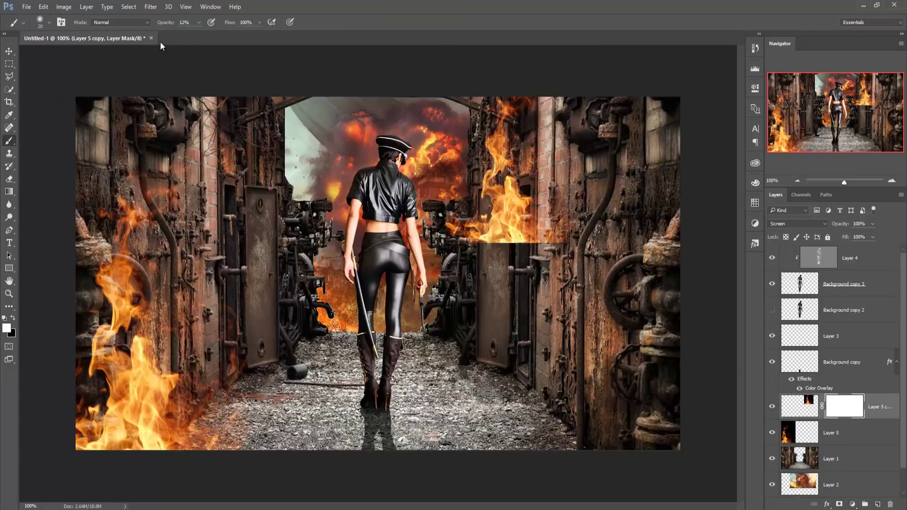
{"action": "left_click", "coordinate": [199, 22]}
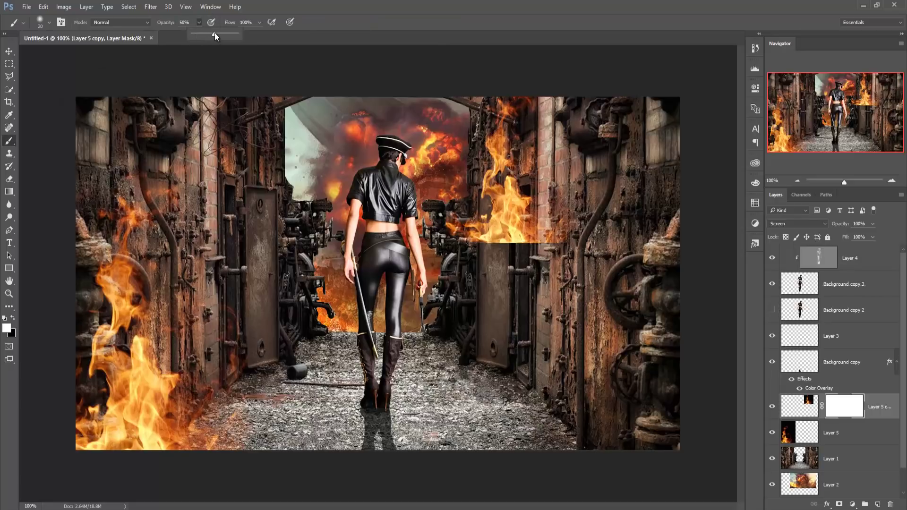
{"action": "left_click", "coordinate": [500, 247]}
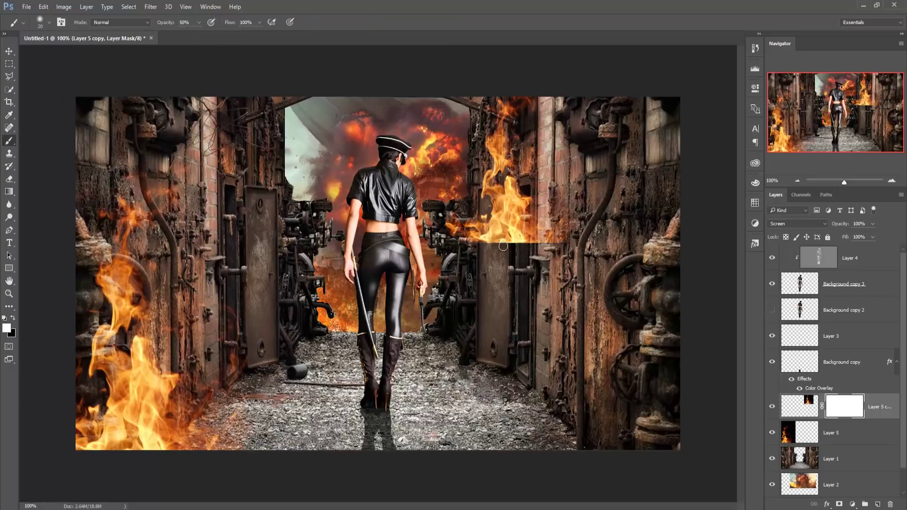
{"action": "key", "text": "v"}
{"action": "left_click_drag", "start_coordinate": [607, 253], "coordinate": [623, 223]}
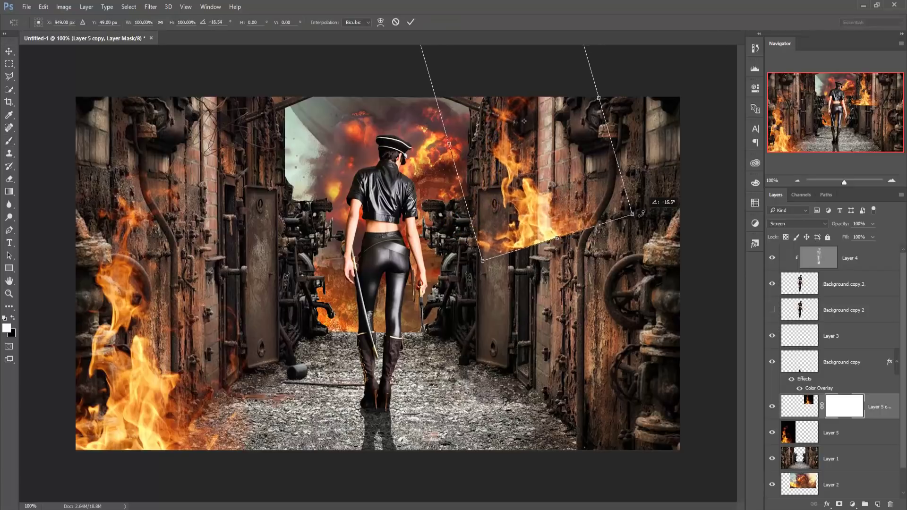
{"action": "left_click_drag", "start_coordinate": [544, 219], "coordinate": [539, 204]}
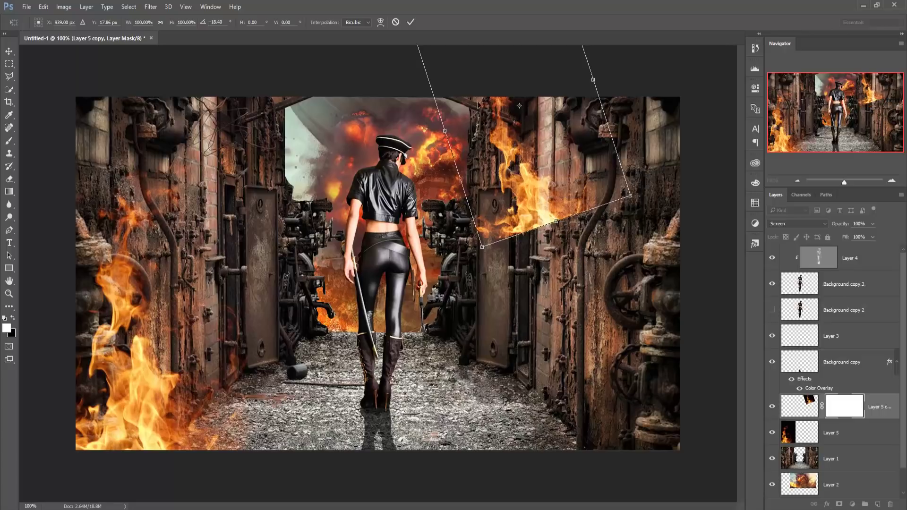
{"action": "left_click", "coordinate": [411, 22]}
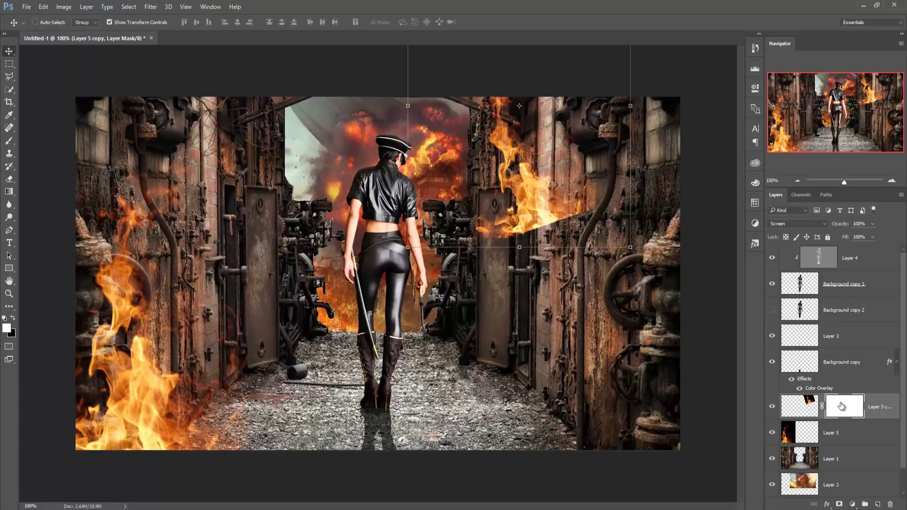
- Paint black, then white, on the mask to hide the flames' hard lower edge by the door
{"action": "left_click", "coordinate": [10, 141]}
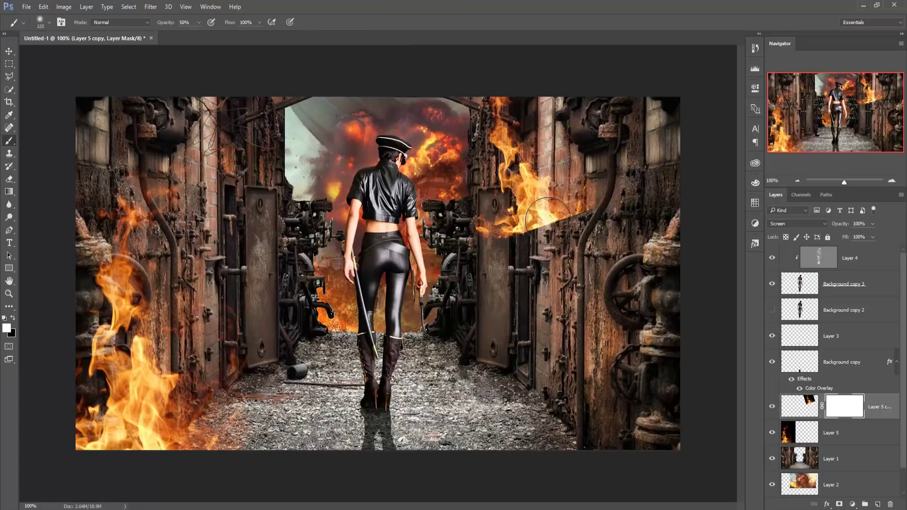
{"action": "key", "text": "bracketleft"}
{"action": "left_click", "coordinate": [13, 318]}
{"action": "mouse_move", "coordinate": [553, 220]}
{"action": "left_mouse_down"}
{"action": "mouse_move", "coordinate": [544, 236]}
{"action": "mouse_move", "coordinate": [548, 264]}
{"action": "mouse_move", "coordinate": [588, 123]}
{"action": "left_mouse_up"}
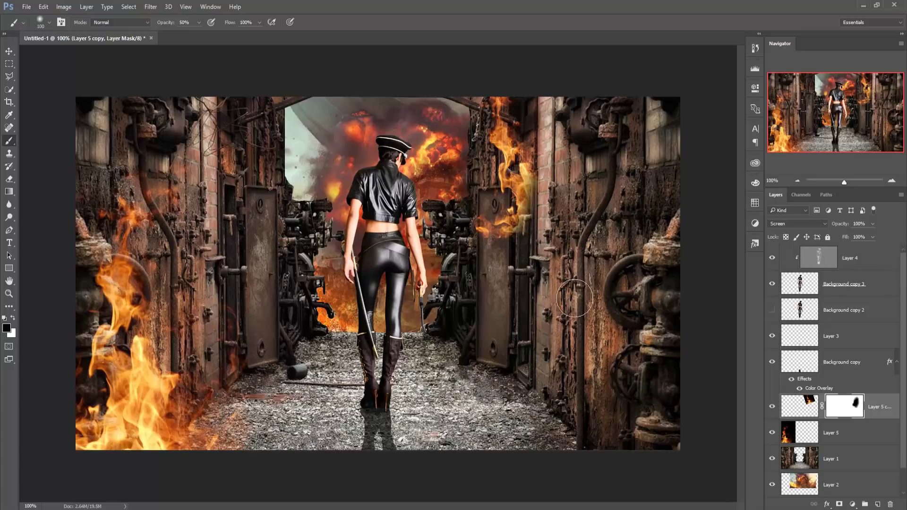
{"action": "left_click", "coordinate": [13, 318]}
{"action": "key", "text": "bracketleft"}
{"action": "key", "text": "bracketleft"}
{"action": "key", "text": "bracketleft"}
{"action": "key", "text": "bracketleft"}
{"action": "mouse_move", "coordinate": [514, 183]}
{"action": "left_mouse_down"}
{"action": "mouse_move", "coordinate": [516, 220]}
{"action": "mouse_move", "coordinate": [515, 200]}
{"action": "left_mouse_up"}
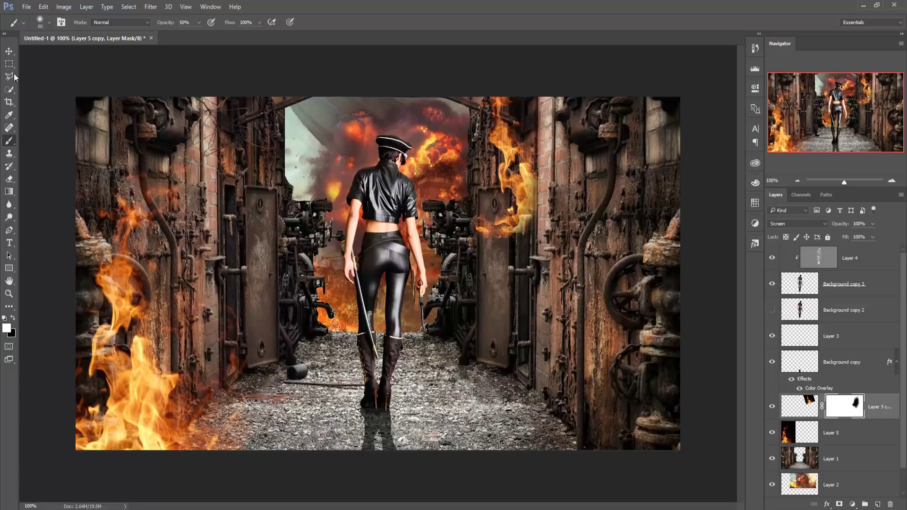
{"action": "left_click", "coordinate": [9, 50]}
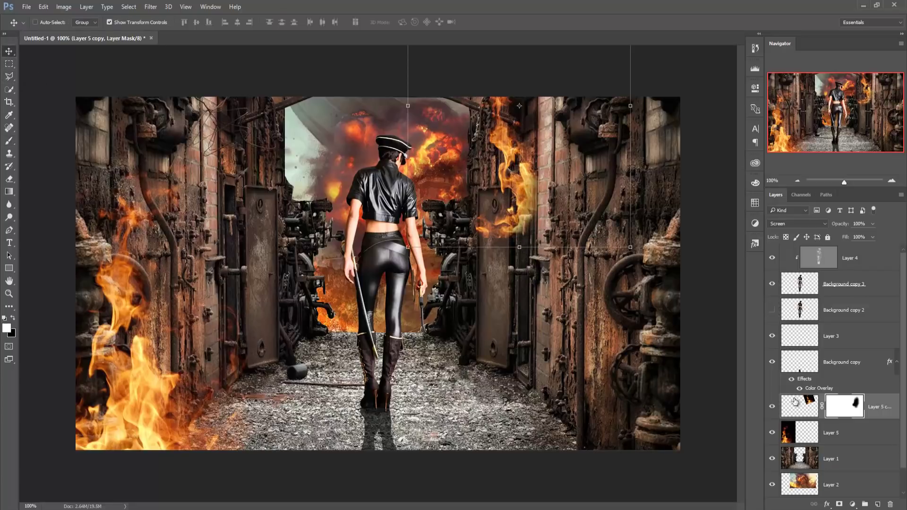
- Duplicate Layer 5 copy as Layer 5 copy 2 and drag it to the left doorway
{"action": "right_click", "coordinate": [894, 415]}
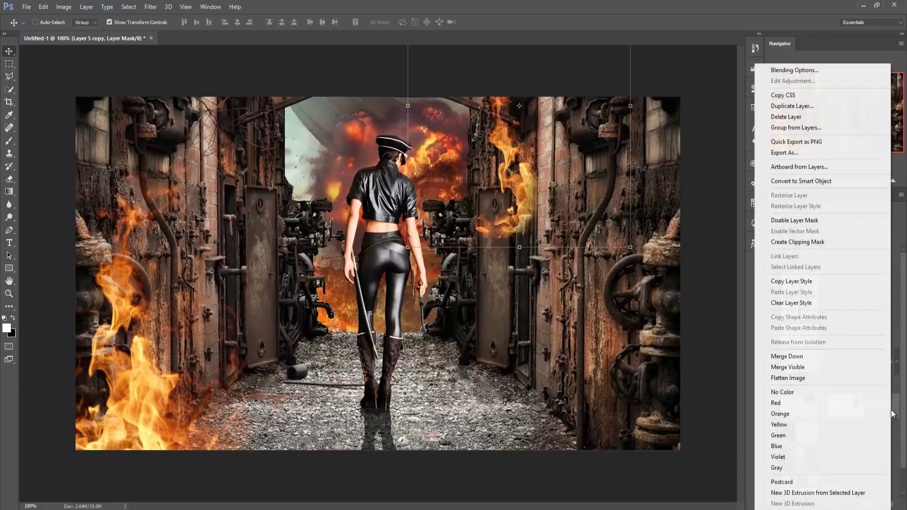
{"action": "left_click", "coordinate": [789, 106]}
{"action": "left_click", "coordinate": [534, 160]}
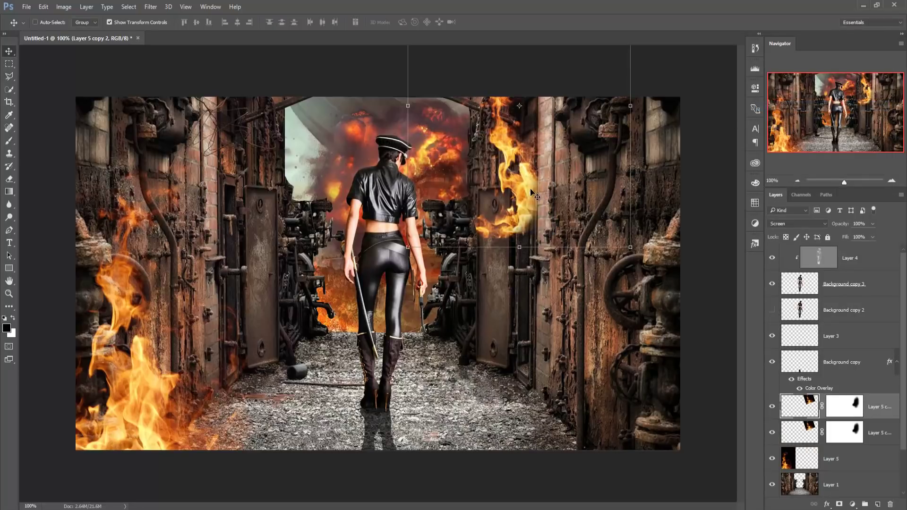
{"action": "mouse_move", "coordinate": [531, 191]}
{"action": "left_mouse_down"}
{"action": "mouse_move", "coordinate": [303, 208]}
{"action": "mouse_move", "coordinate": [306, 201]}
{"action": "left_mouse_up"}
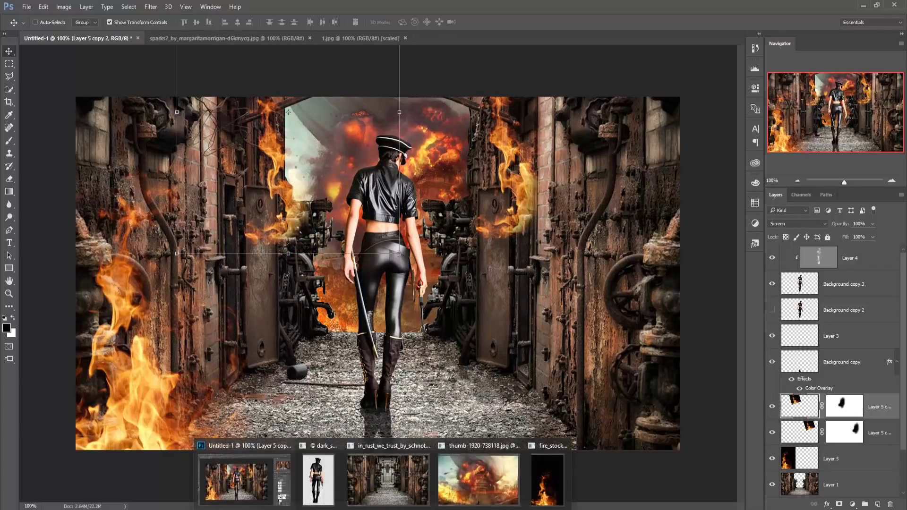
- Bring the fire_stock002 image in as Layer 6 and delete Layer 5 copy 2
{"action": "left_click", "coordinate": [546, 480]}
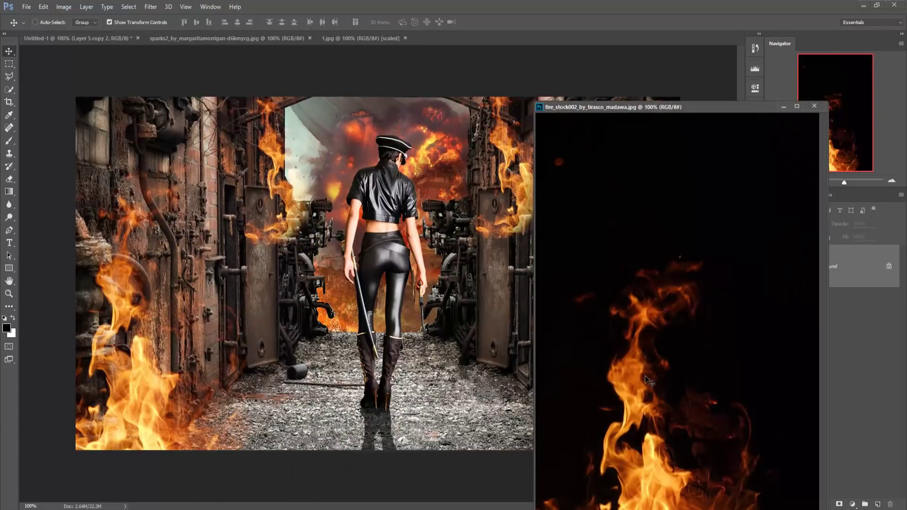
{"action": "left_click_drag", "start_coordinate": [296, 208], "coordinate": [296, 211]}
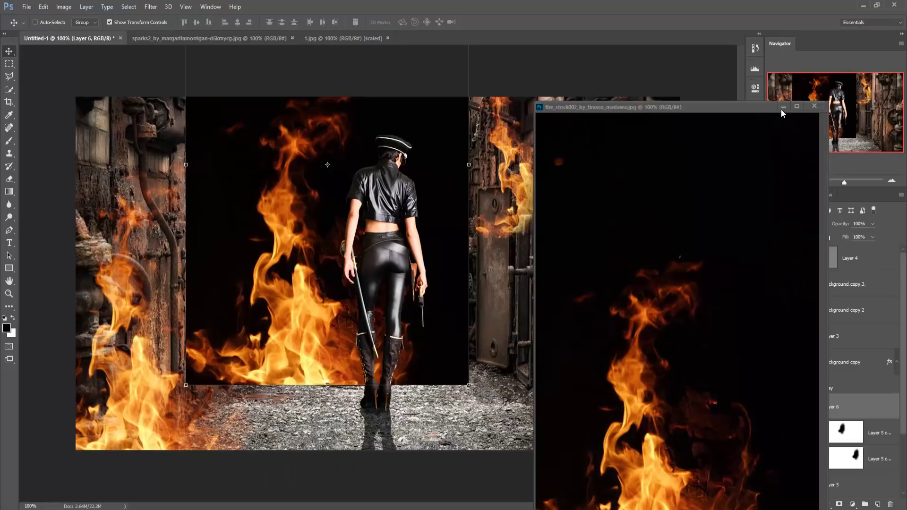
{"action": "left_click", "coordinate": [782, 108]}
{"action": "left_click", "coordinate": [806, 437]}
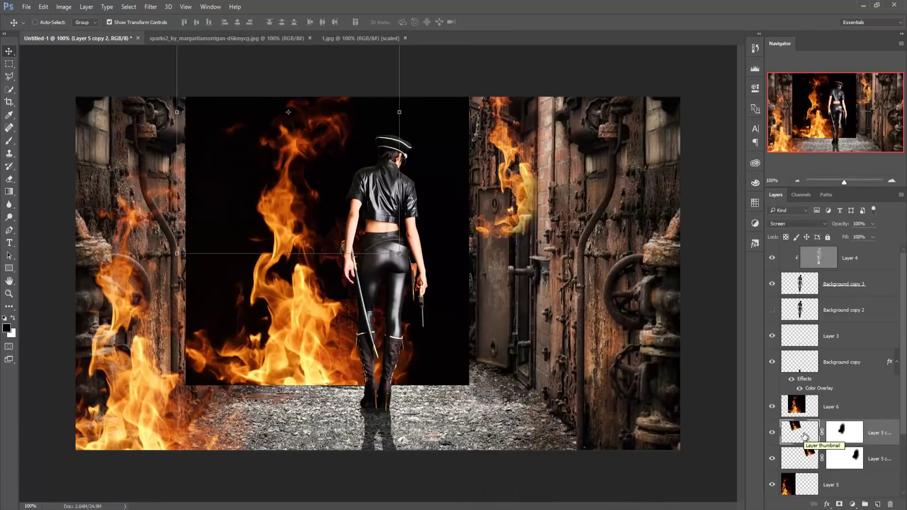
{"action": "key", "text": "Delete"}
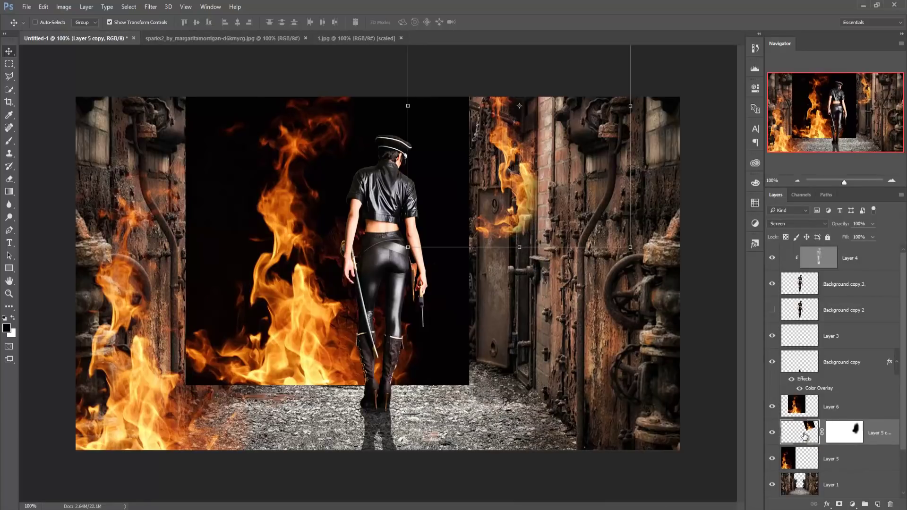
- Set Layer 6 to Screen, scale it to 70.33%, and place it by the left doorway floor
{"action": "left_click", "coordinate": [809, 404]}
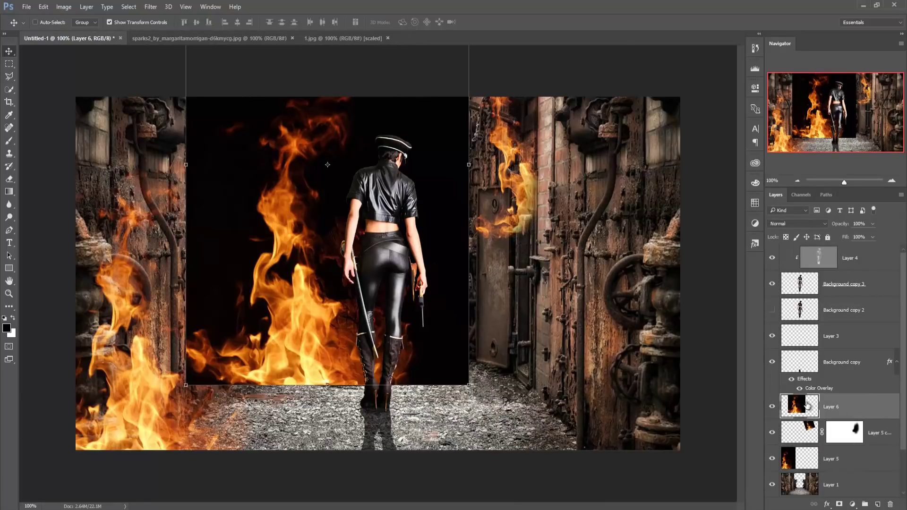
{"action": "left_click", "coordinate": [817, 223]}
{"action": "left_click", "coordinate": [784, 291]}
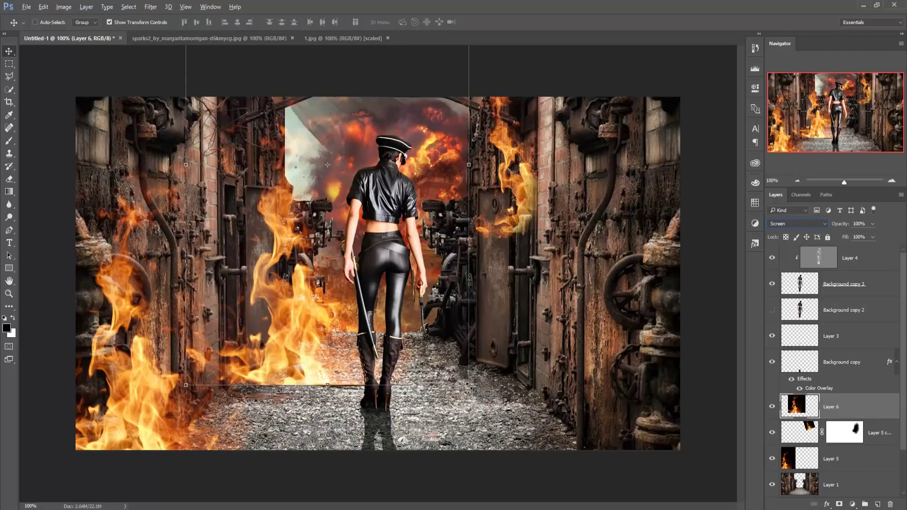
{"action": "left_click_drag", "start_coordinate": [469, 386], "coordinate": [425, 319]}
{"action": "mouse_move", "coordinate": [346, 256]}
{"action": "left_mouse_down"}
{"action": "mouse_move", "coordinate": [332, 291]}
{"action": "mouse_move", "coordinate": [308, 186]}
{"action": "left_mouse_up"}
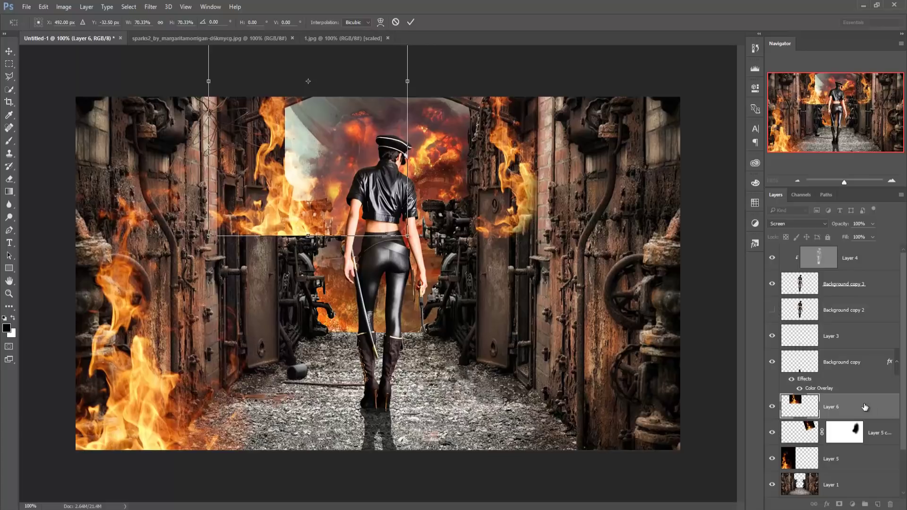
{"action": "left_click", "coordinate": [410, 23]}
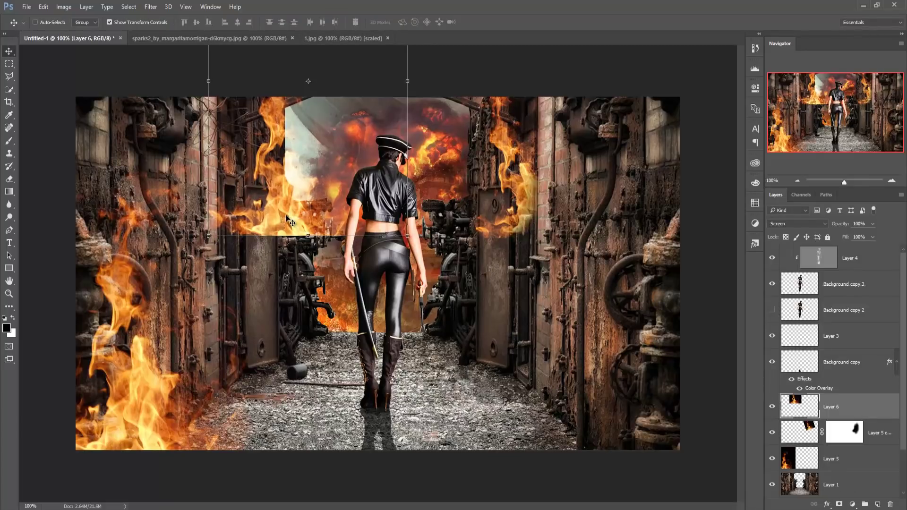
{"action": "left_click_drag", "start_coordinate": [285, 220], "coordinate": [297, 351]}
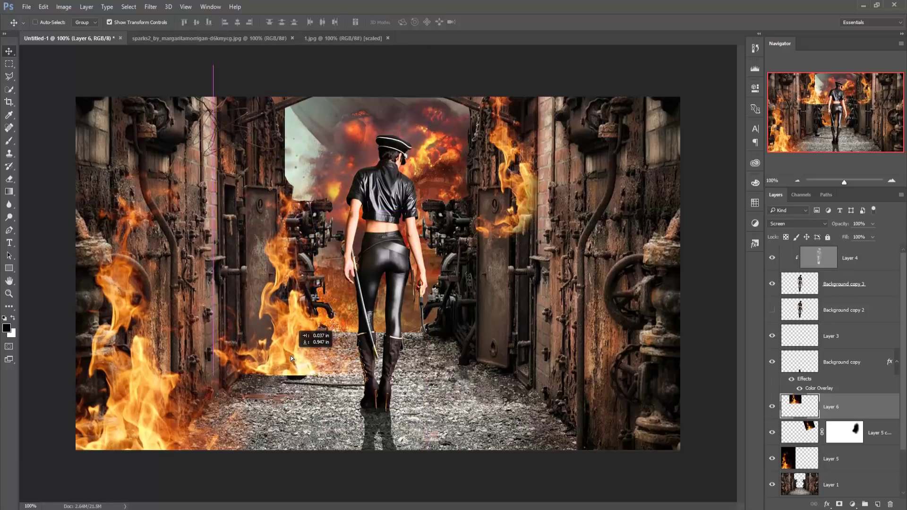
{"action": "left_click_drag", "start_coordinate": [298, 351], "coordinate": [290, 359]}
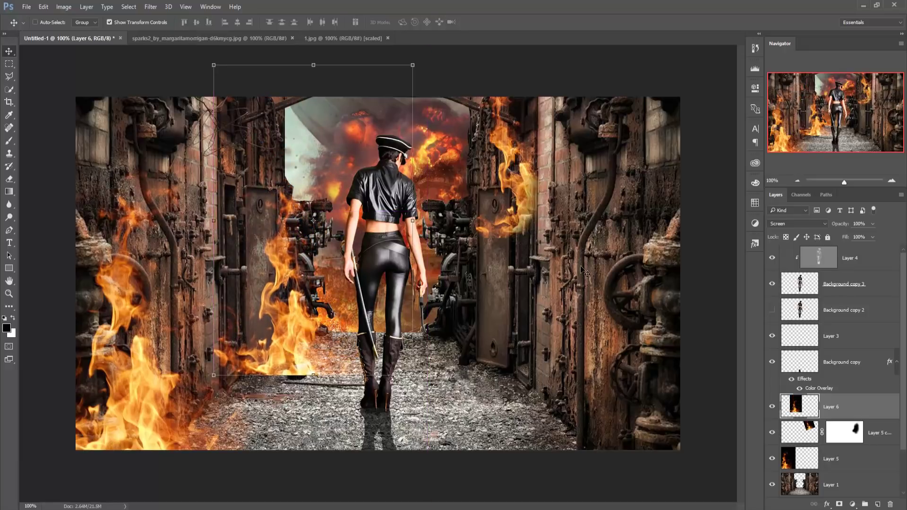
- Mask Layer 6 and paint black at brush sizes 80 then 40 to hide fire around the floor can
{"action": "left_click", "coordinate": [840, 505]}
{"action": "left_click", "coordinate": [9, 140]}
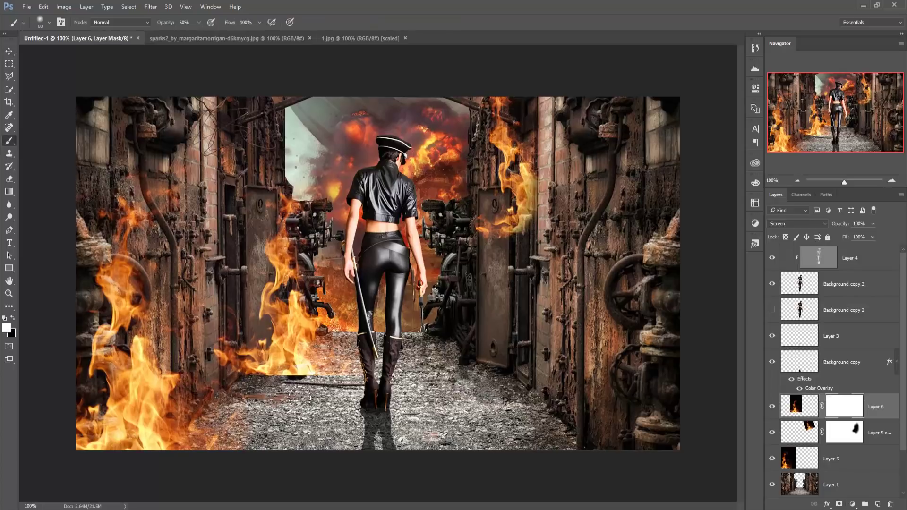
{"action": "key", "text": "bracketright"}
{"action": "key", "text": "bracketright"}
{"action": "left_click", "coordinate": [13, 317]}
{"action": "mouse_move", "coordinate": [279, 368]}
{"action": "left_mouse_down"}
{"action": "mouse_move", "coordinate": [311, 376]}
{"action": "mouse_move", "coordinate": [255, 392]}
{"action": "mouse_move", "coordinate": [291, 380]}
{"action": "left_mouse_up"}
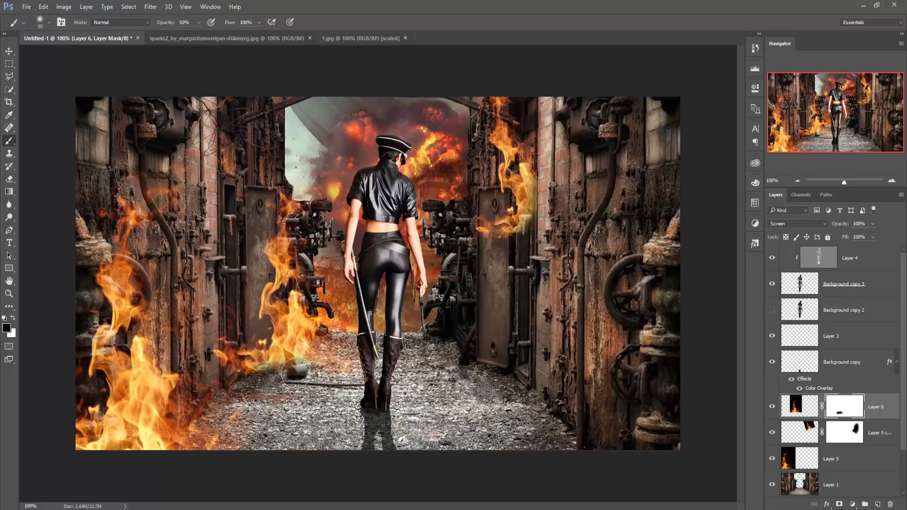
{"action": "key", "text": "bracketleft"}
{"action": "key", "text": "bracketleft"}
{"action": "key", "text": "bracketleft"}
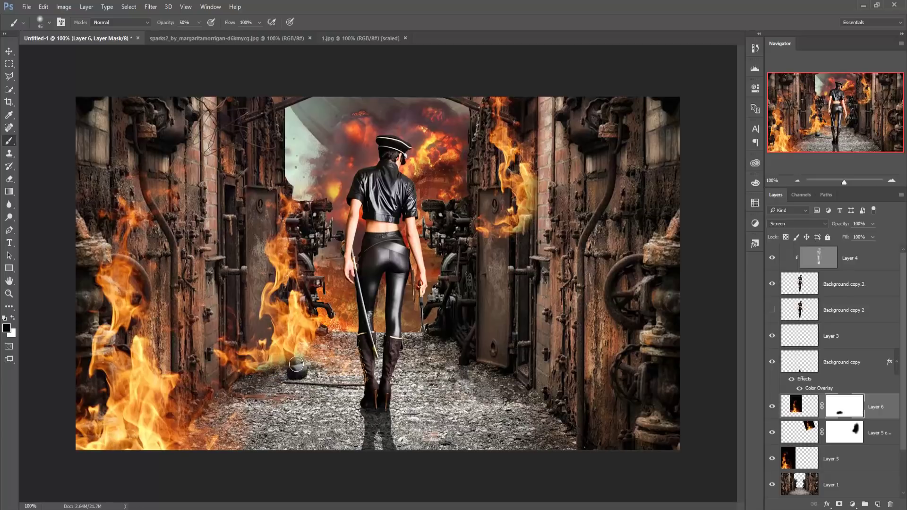
{"action": "mouse_move", "coordinate": [291, 379]}
{"action": "left_mouse_down"}
{"action": "mouse_move", "coordinate": [248, 380]}
{"action": "mouse_move", "coordinate": [333, 373]}
{"action": "mouse_move", "coordinate": [245, 384]}
{"action": "left_mouse_up"}
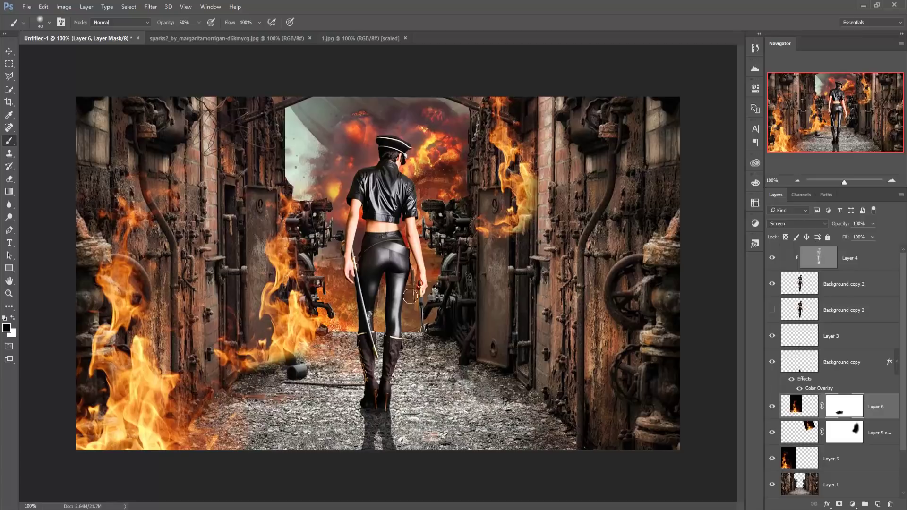
{"action": "left_click", "coordinate": [12, 54]}
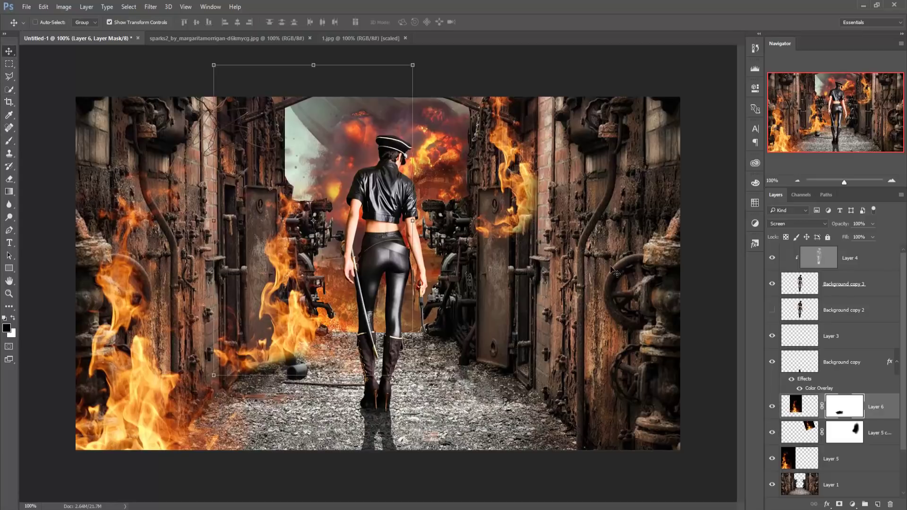
- Bring the 1.jpg sparks image into Untitled-1 as Layer 7 and move it to the top
{"action": "left_click", "coordinate": [248, 38]}
{"action": "left_click", "coordinate": [342, 38]}
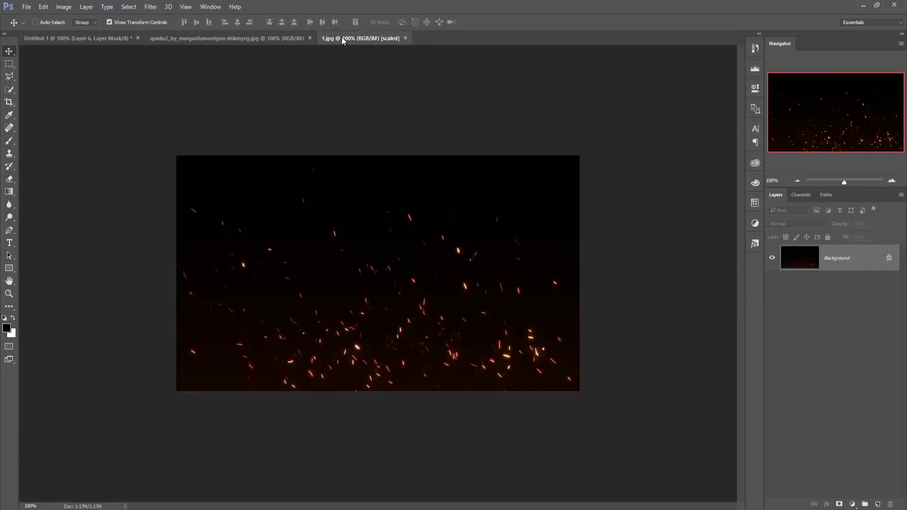
{"action": "left_click_drag", "start_coordinate": [342, 38], "coordinate": [344, 88]}
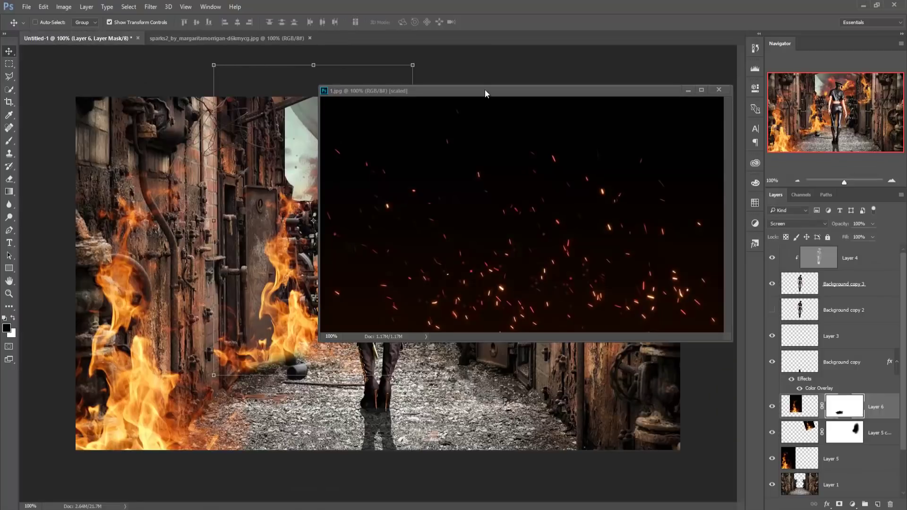
{"action": "left_click_drag", "start_coordinate": [485, 89], "coordinate": [626, 188]}
{"action": "left_click_drag", "start_coordinate": [581, 320], "coordinate": [412, 338]}
{"action": "left_click", "coordinate": [829, 188]}
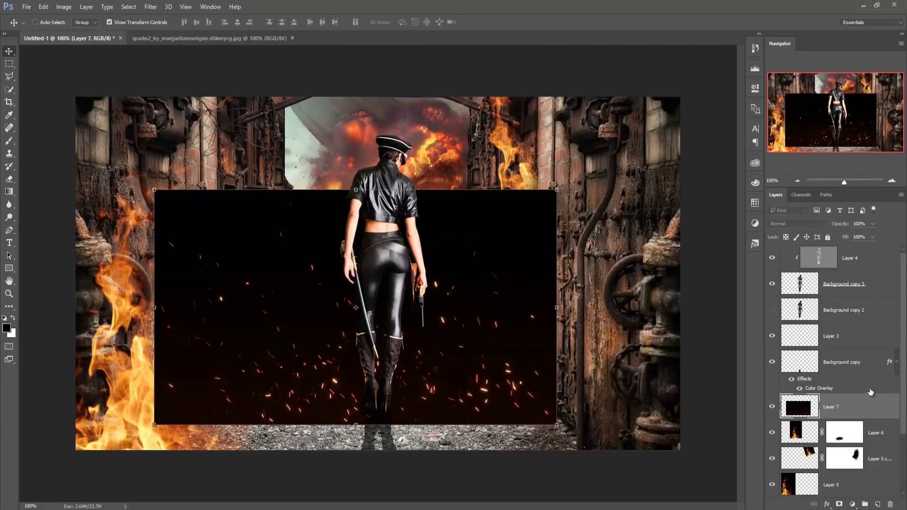
{"action": "left_click_drag", "start_coordinate": [863, 406], "coordinate": [867, 258]}
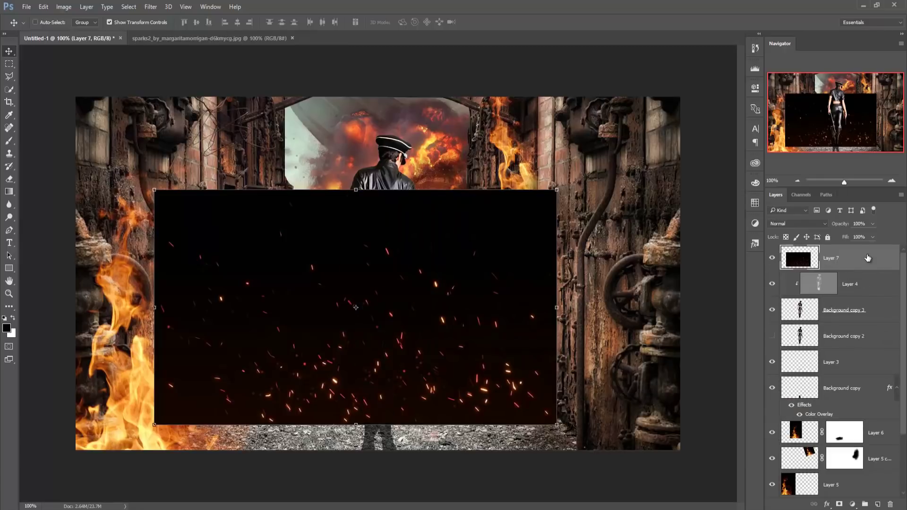
- Scale the sparks to about 160% over the scene and blend Layer 7 with Screen
{"action": "left_click_drag", "start_coordinate": [556, 422], "coordinate": [677, 495]}
{"action": "left_click_drag", "start_coordinate": [639, 443], "coordinate": [677, 420]}
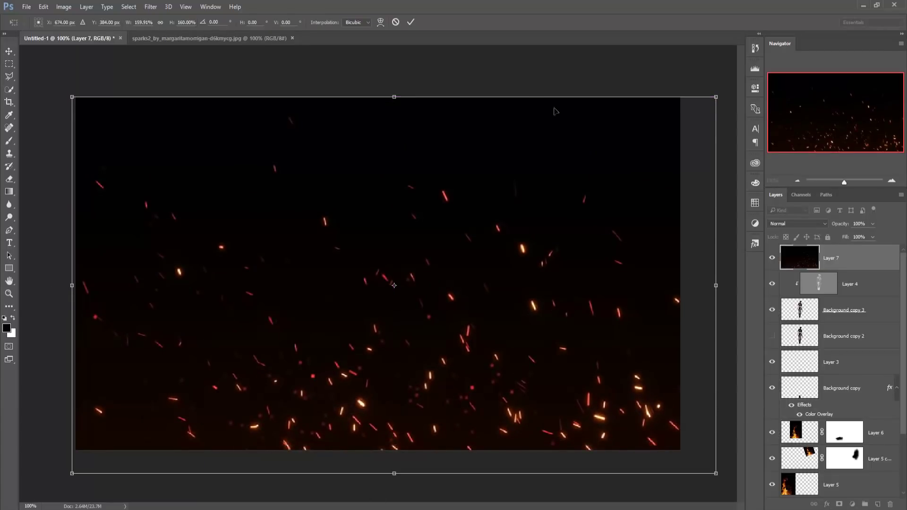
{"action": "left_click", "coordinate": [412, 23]}
{"action": "left_click", "coordinate": [792, 227]}
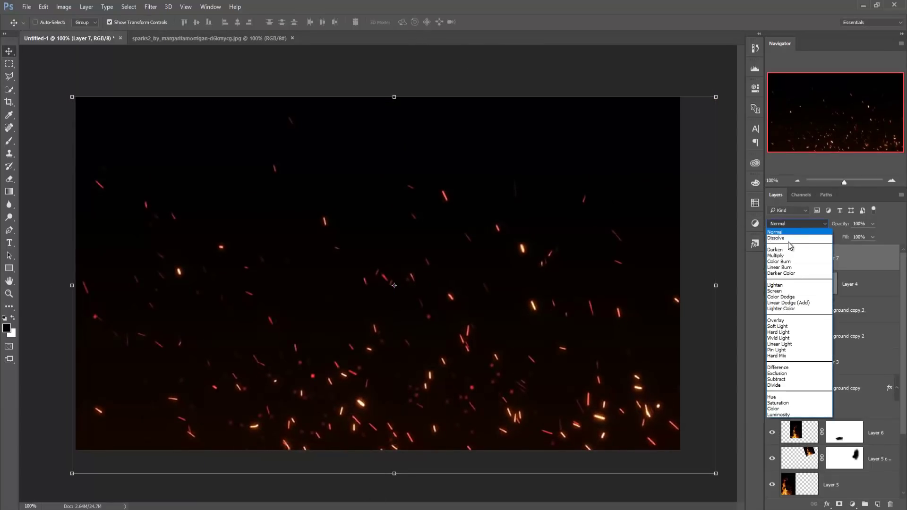
{"action": "left_click", "coordinate": [786, 295]}
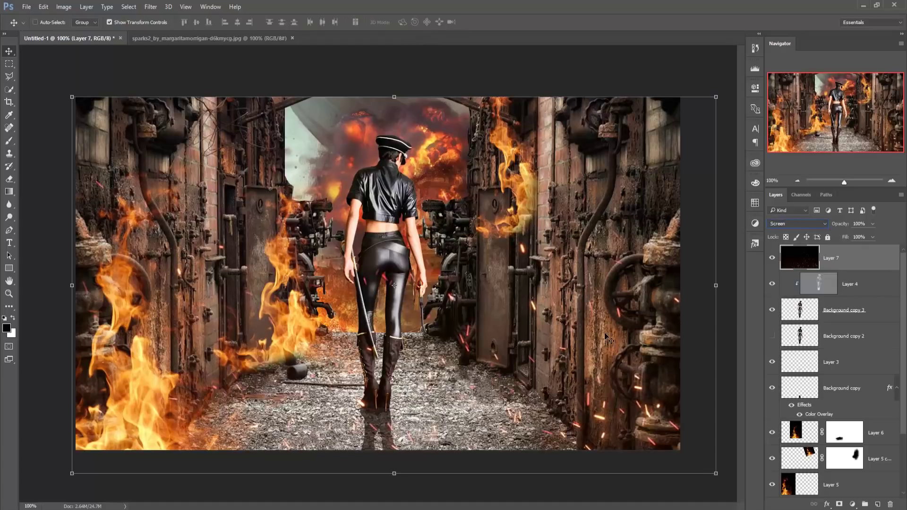
{"action": "mouse_move", "coordinate": [605, 416]}
{"action": "left_mouse_down"}
{"action": "mouse_move", "coordinate": [577, 405]}
{"action": "mouse_move", "coordinate": [585, 406]}
{"action": "left_mouse_up"}
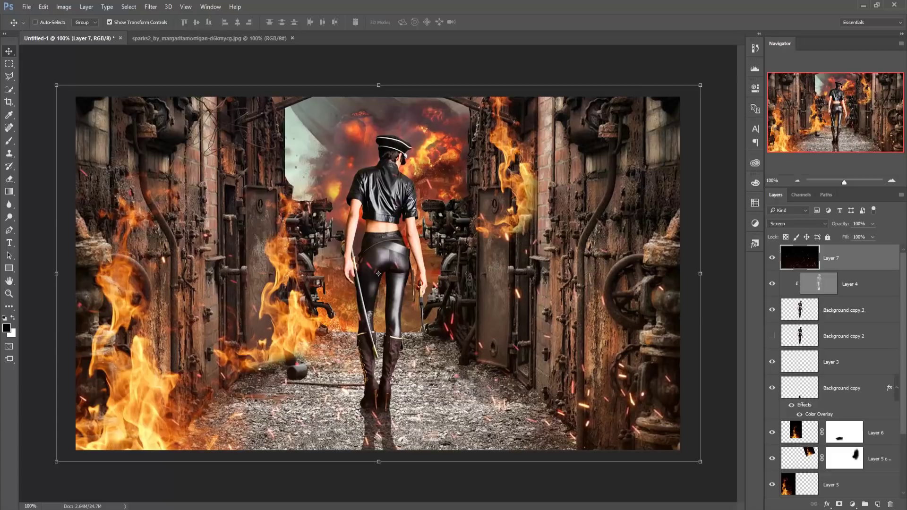
- Duplicate the sparks Layer 7, keeping the default name Layer 7 copy
{"action": "right_click", "coordinate": [867, 269]}
{"action": "left_click", "coordinate": [761, 117]}
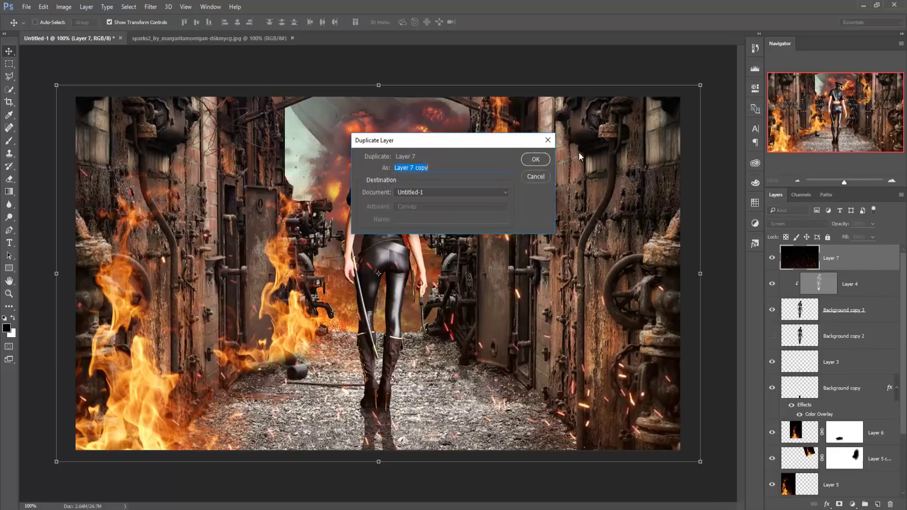
{"action": "left_click", "coordinate": [536, 159]}
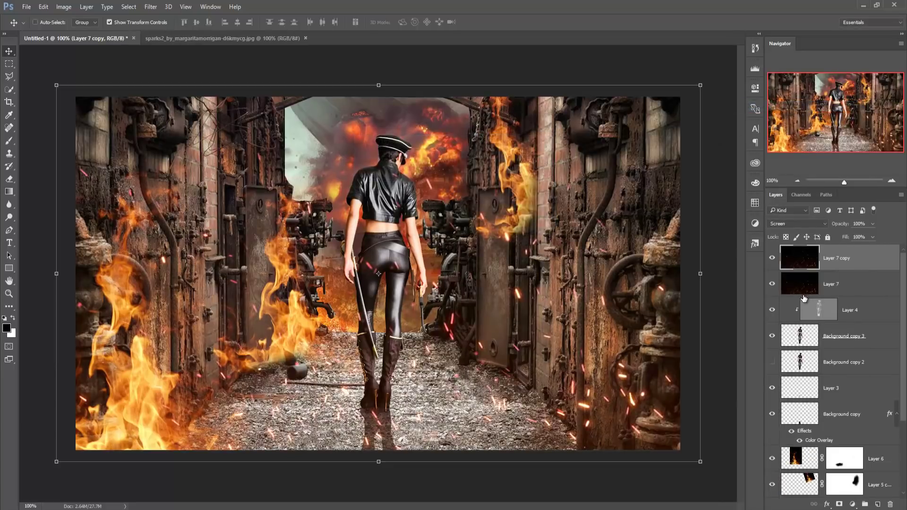
- Add a Color Balance above Layer 4 with Midtones Yellow-Blue at +37
{"action": "left_click", "coordinate": [872, 312]}
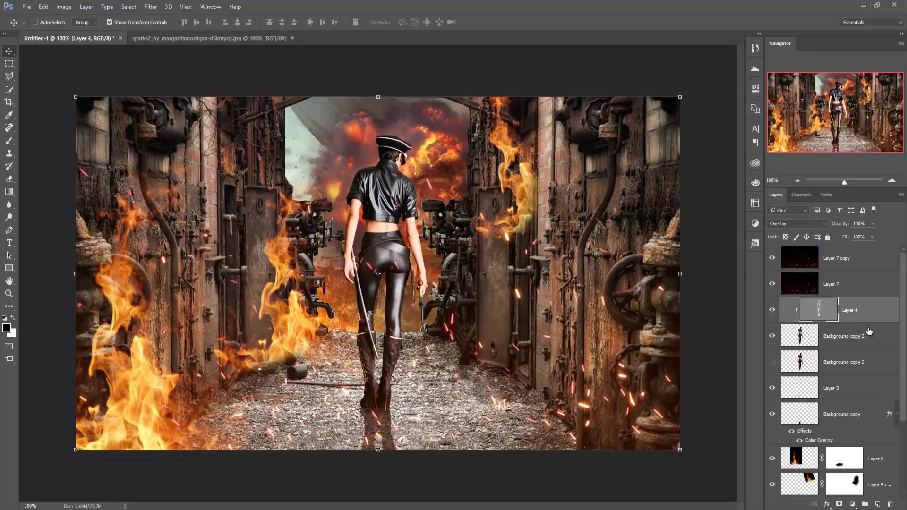
{"action": "left_click", "coordinate": [853, 505]}
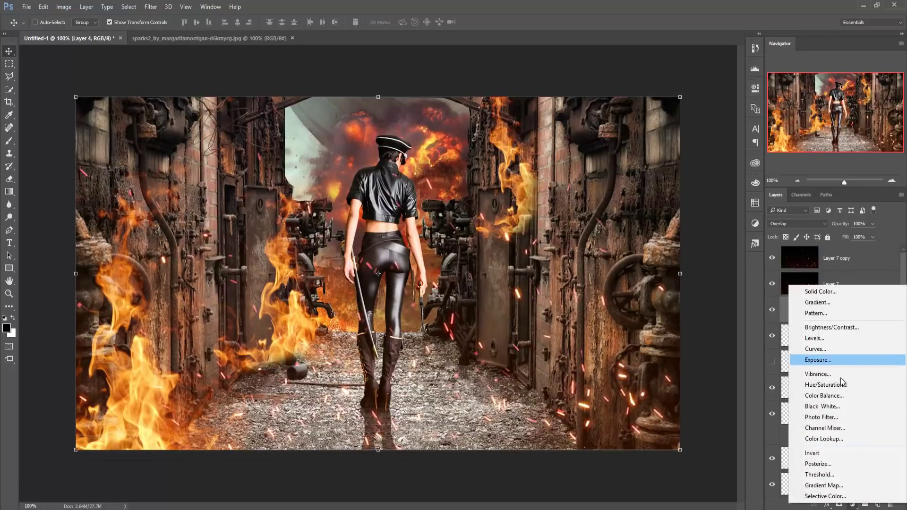
{"action": "left_click", "coordinate": [837, 393]}
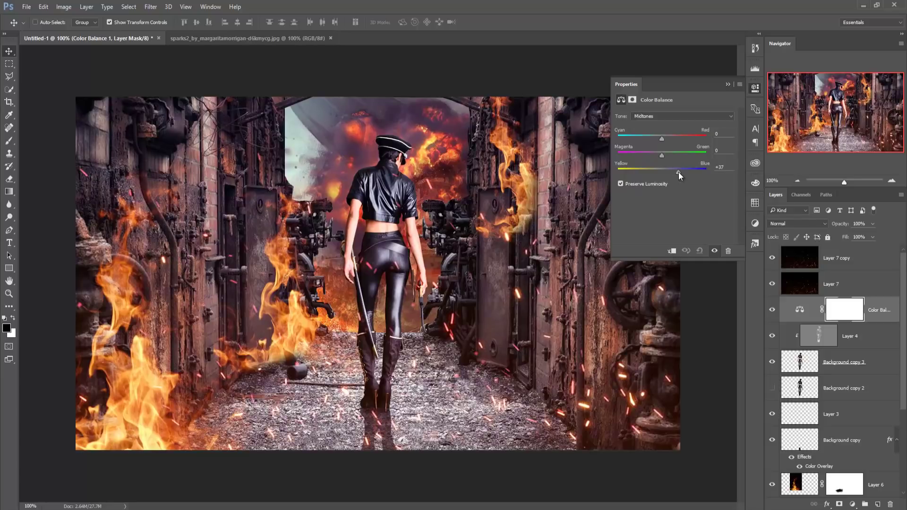
{"action": "left_click_drag", "start_coordinate": [678, 174], "coordinate": [678, 177]}
{"action": "left_click", "coordinate": [735, 86]}
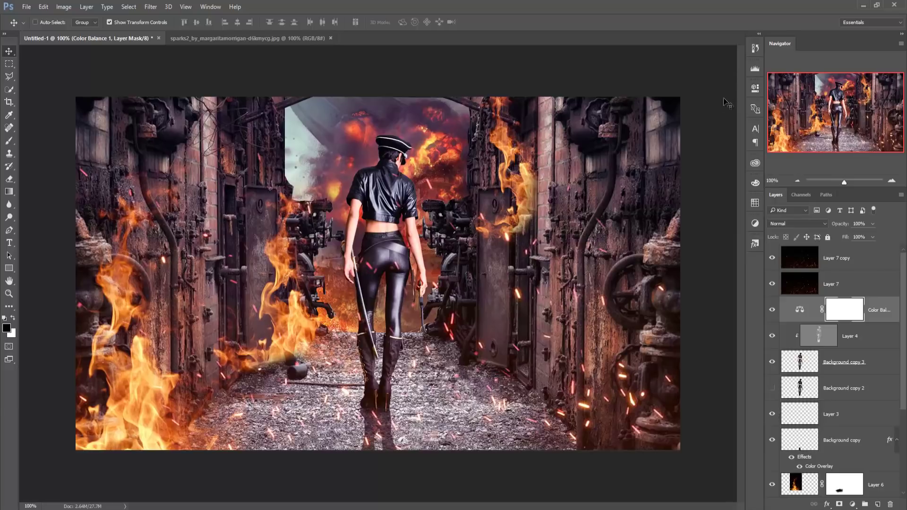
- Start adding a second adjustment layer above the new Color Balance
{"action": "left_click", "coordinate": [856, 280]}
{"action": "left_click", "coordinate": [860, 263]}
{"action": "left_click", "coordinate": [880, 315]}
{"action": "left_click", "coordinate": [853, 504]}
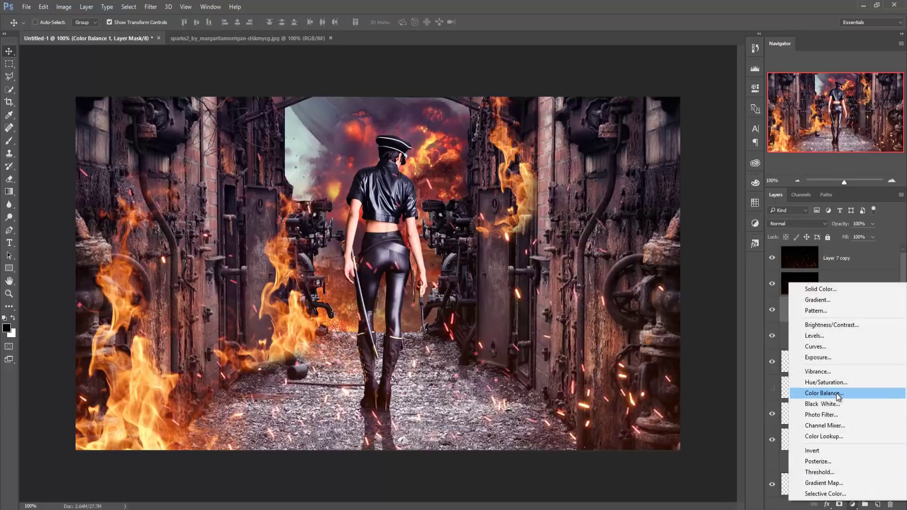
{"action": "left_click", "coordinate": [824, 347]}
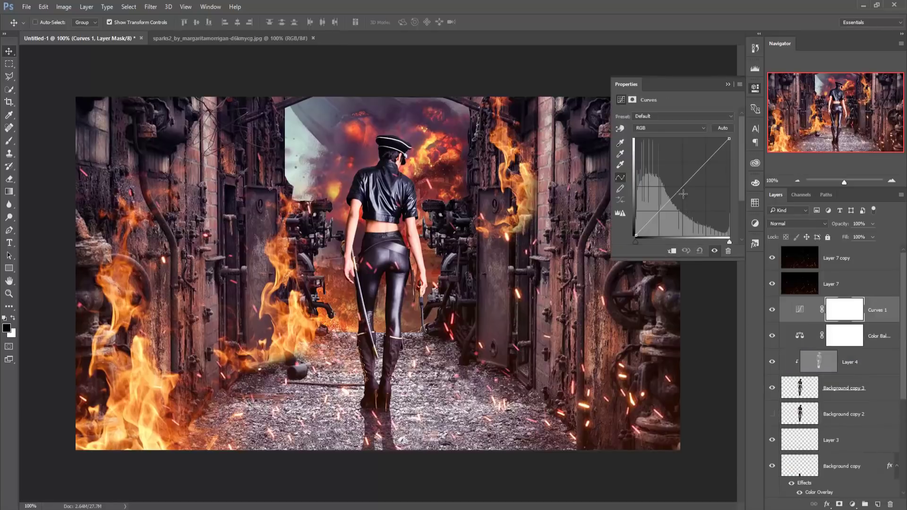
{"action": "left_click", "coordinate": [682, 186]}
{"action": "left_click_drag", "start_coordinate": [682, 186], "coordinate": [688, 190]}
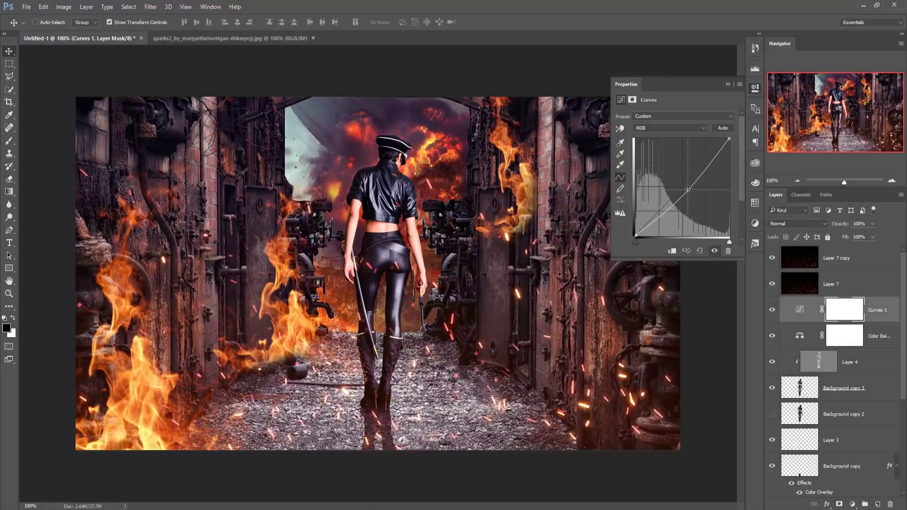
{"action": "left_click", "coordinate": [728, 84]}
{"action": "left_click", "coordinate": [882, 310]}
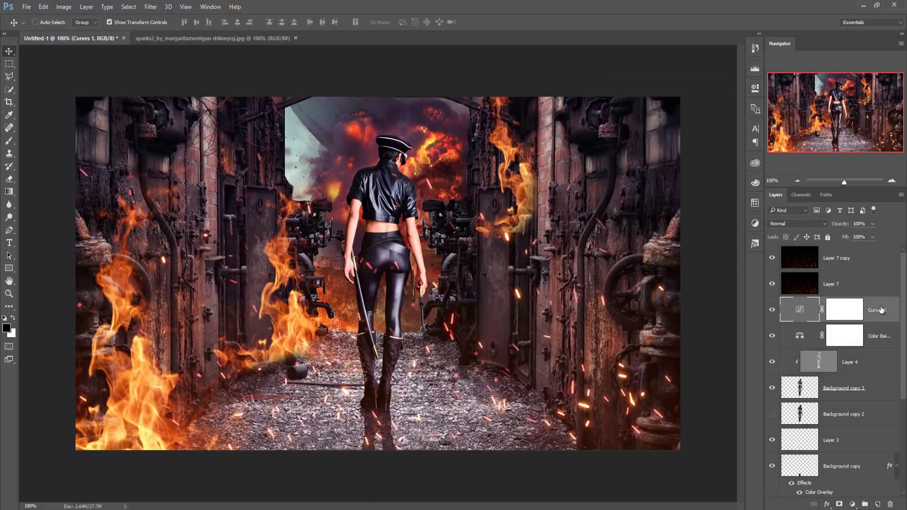
{"action": "key", "text": "Delete"}
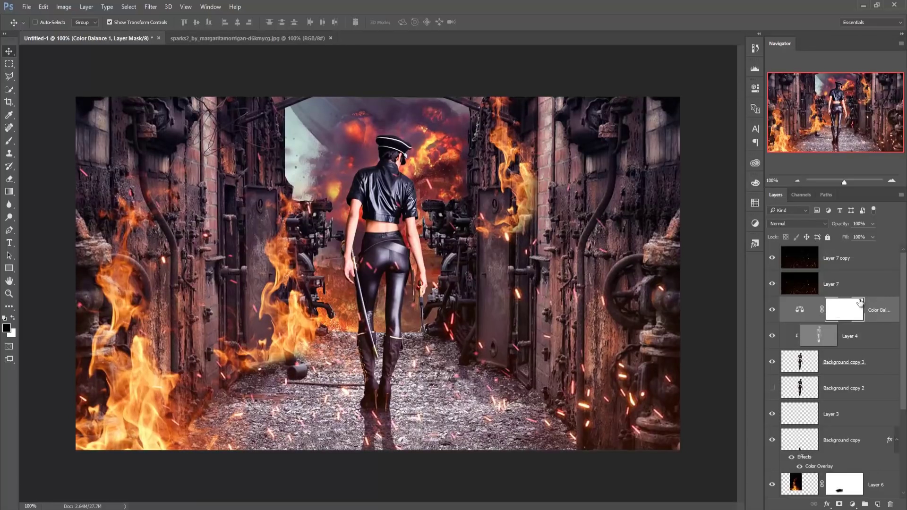
{"action": "left_click", "coordinate": [864, 263]}
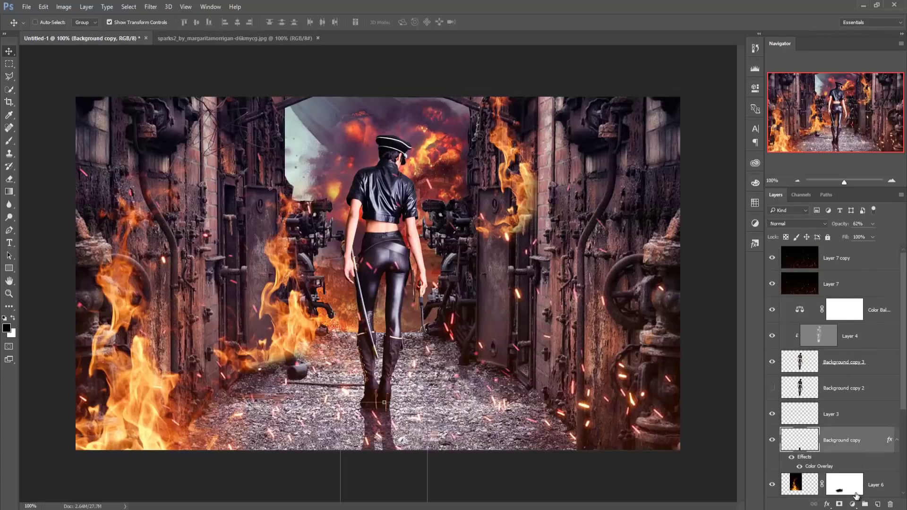
- Add Layer 8 below Layer 1 and paint a large white glow with a 700px, 100% brush
{"action": "left_click", "coordinate": [864, 484]}
{"action": "left_click", "coordinate": [877, 505]}
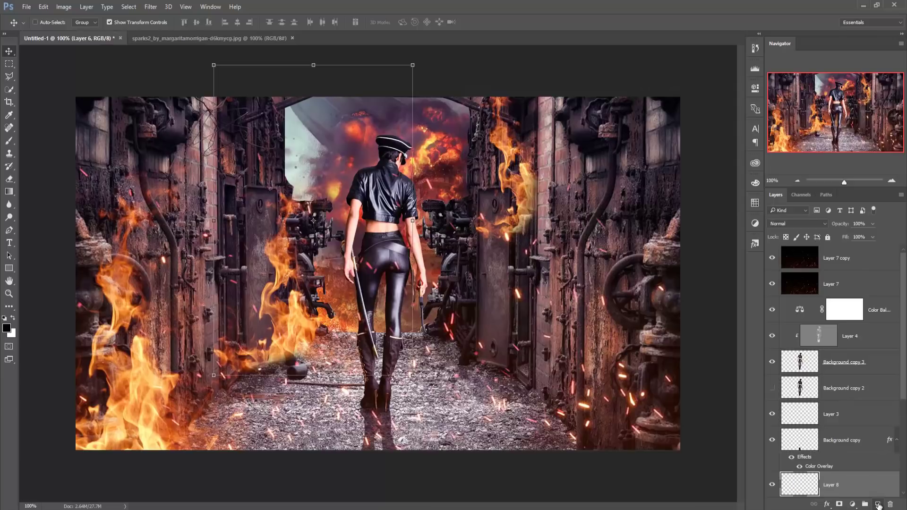
{"action": "left_click", "coordinate": [10, 142]}
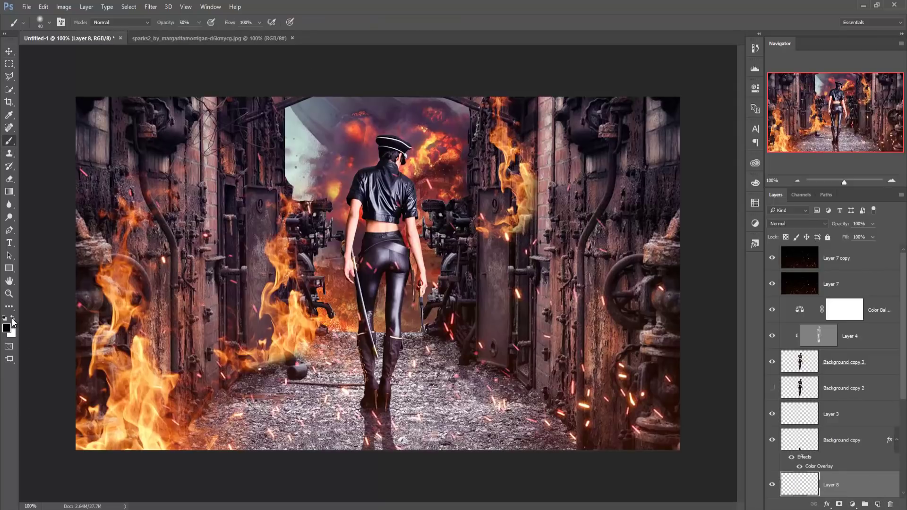
{"action": "left_click", "coordinate": [12, 319]}
{"action": "left_click", "coordinate": [199, 22]}
{"action": "left_click_drag", "start_coordinate": [198, 34], "coordinate": [277, 38]}
{"action": "key", "text": "bracketright"}
{"action": "key", "text": "bracketright"}
{"action": "key", "text": "bracketright"}
{"action": "key", "text": "bracketright"}
{"action": "key", "text": "bracketright"}
{"action": "key", "text": "bracketright"}
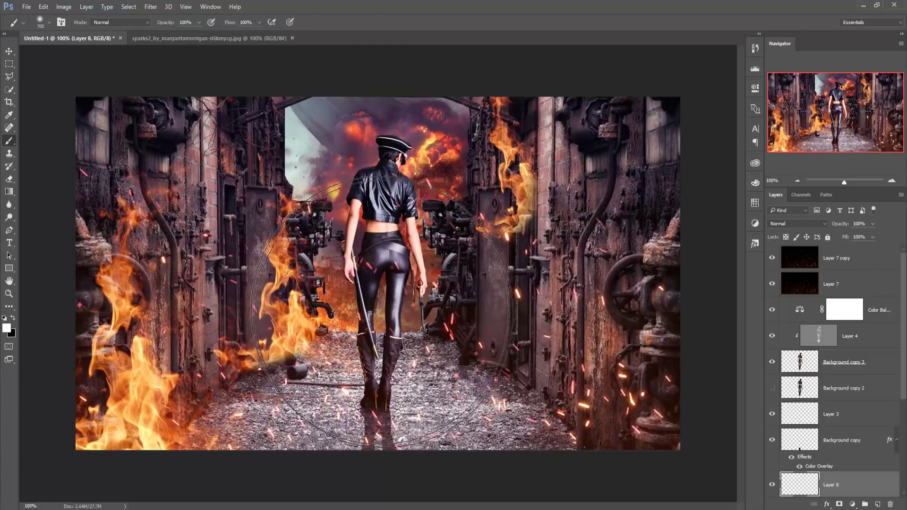
{"action": "scroll", "coordinate": [902, 274], "scroll_direction": "down", "scroll_amount": 3}
{"action": "scroll", "coordinate": [903, 274], "scroll_direction": "down", "scroll_amount": 3}
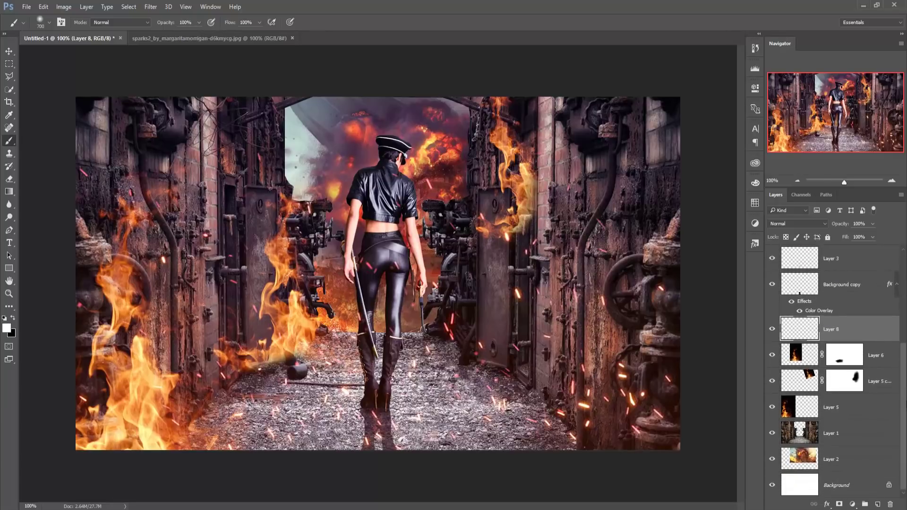
{"action": "left_click_drag", "start_coordinate": [848, 337], "coordinate": [847, 442]}
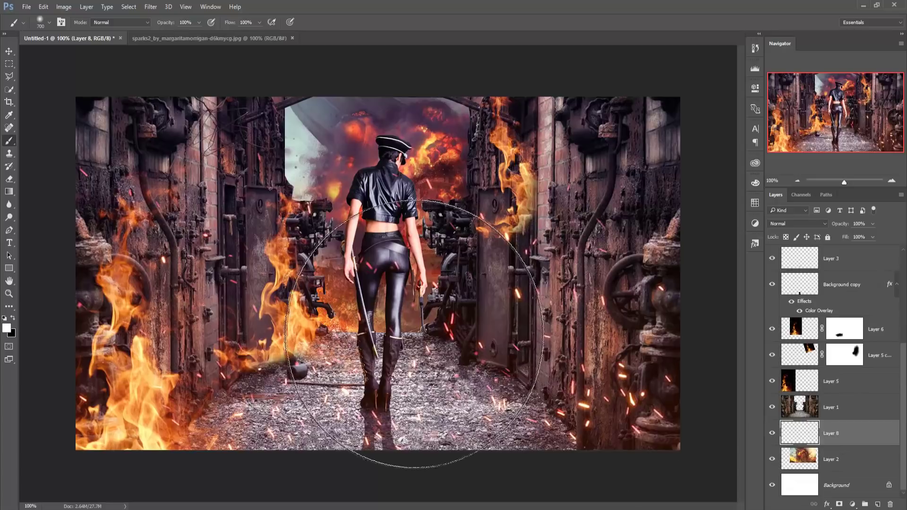
{"action": "left_click", "coordinate": [388, 246]}
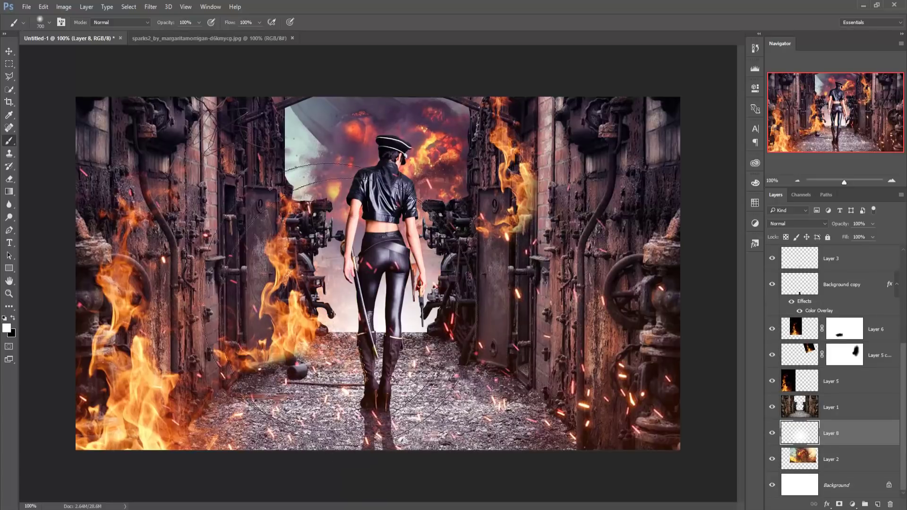
- Reshape the glow to about 94% by 81%, taller and narrower behind the woman
{"action": "left_click", "coordinate": [9, 51]}
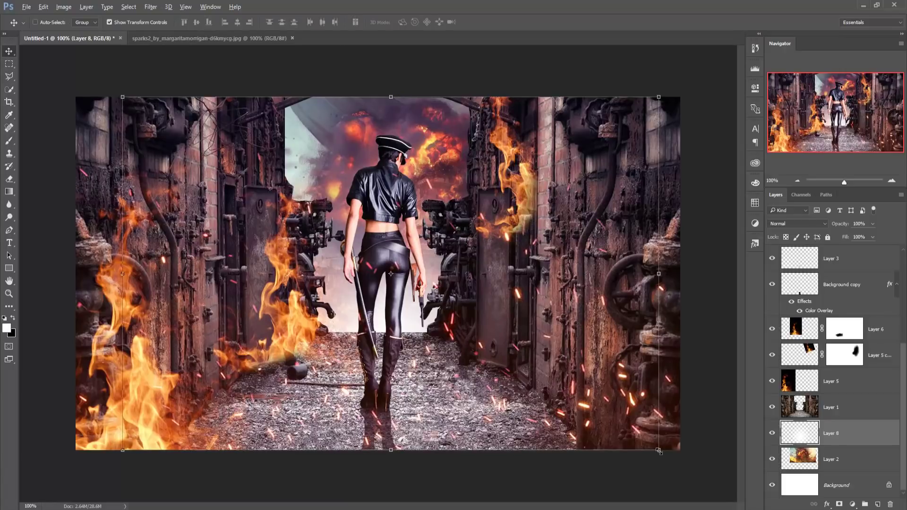
{"action": "left_click_drag", "start_coordinate": [656, 450], "coordinate": [552, 379]}
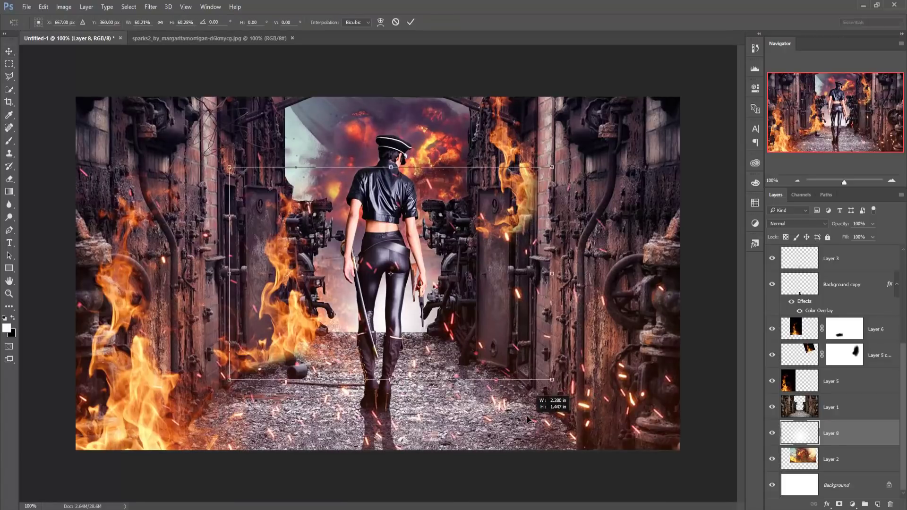
{"action": "mouse_move", "coordinate": [444, 302]}
{"action": "left_mouse_down"}
{"action": "mouse_move", "coordinate": [422, 305]}
{"action": "mouse_move", "coordinate": [422, 314]}
{"action": "left_mouse_up"}
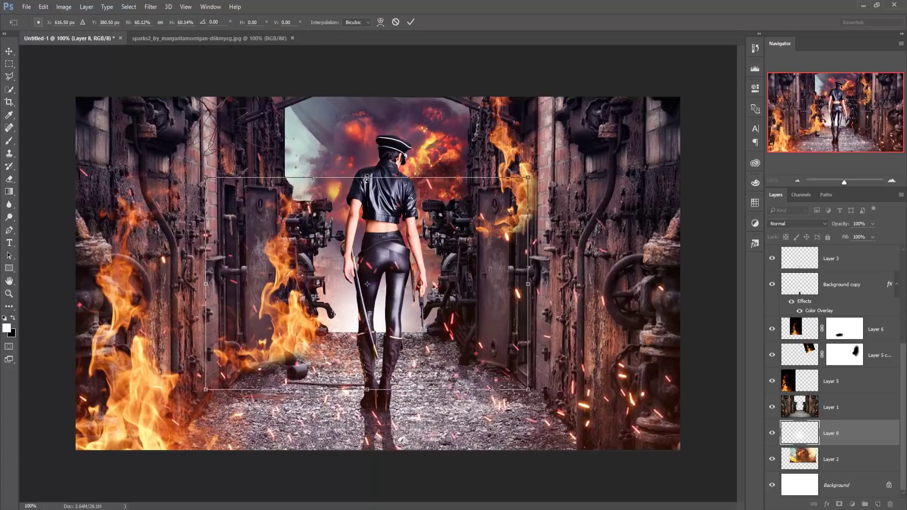
{"action": "left_click_drag", "start_coordinate": [366, 177], "coordinate": [366, 156]}
{"action": "left_click_drag", "start_coordinate": [431, 311], "coordinate": [437, 330]}
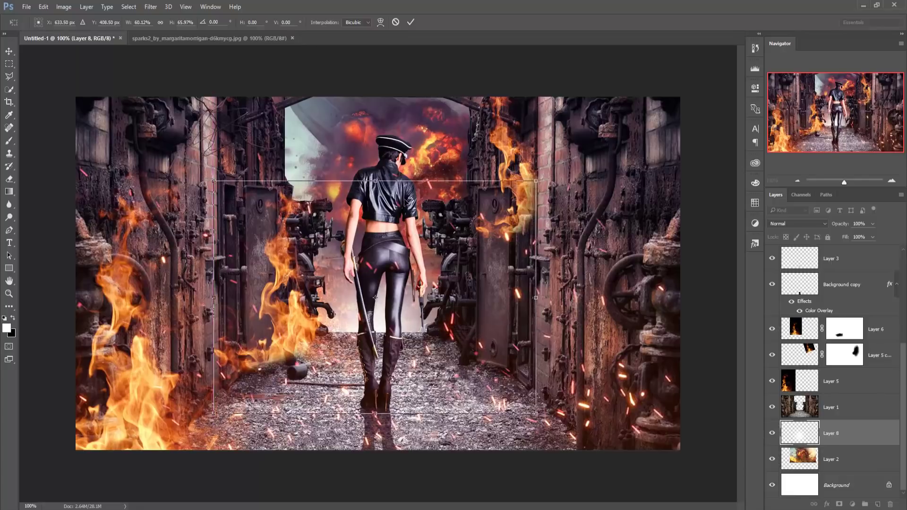
{"action": "left_click_drag", "start_coordinate": [374, 181], "coordinate": [378, 127]}
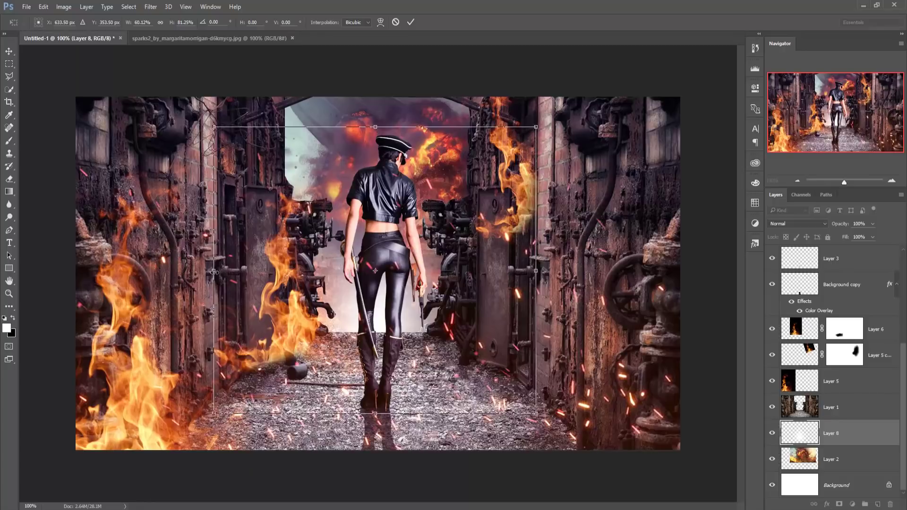
{"action": "left_click_drag", "start_coordinate": [214, 272], "coordinate": [233, 271]}
{"action": "mouse_move", "coordinate": [535, 273]}
{"action": "left_mouse_down"}
{"action": "mouse_move", "coordinate": [521, 276]}
{"action": "mouse_move", "coordinate": [527, 280]}
{"action": "left_mouse_up"}
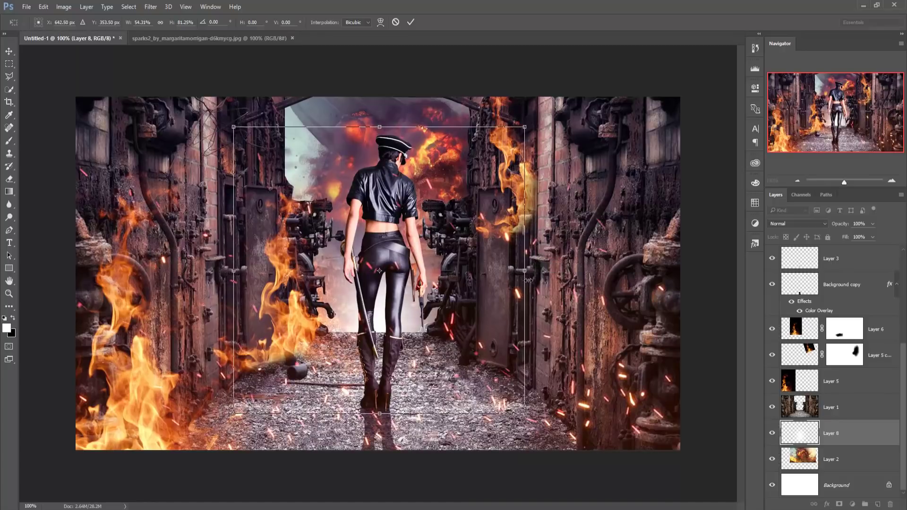
{"action": "left_click_drag", "start_coordinate": [423, 323], "coordinate": [422, 326]}
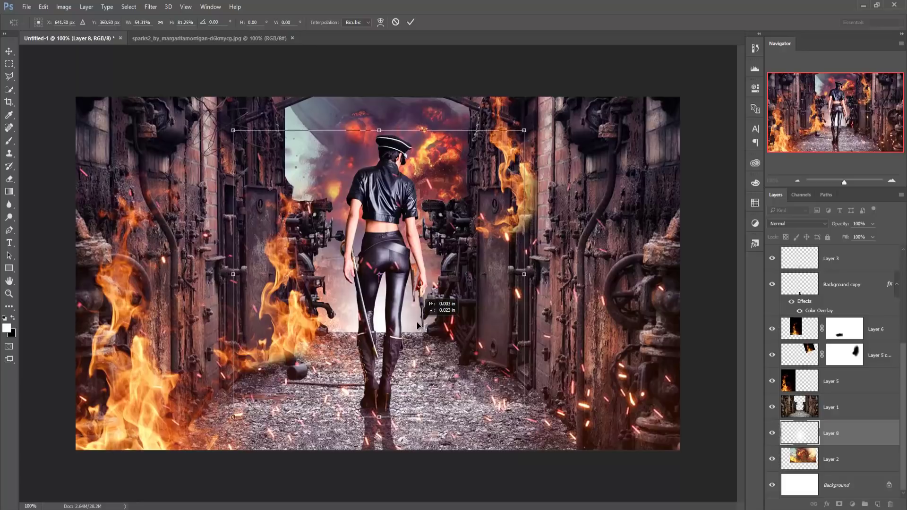
{"action": "left_click", "coordinate": [408, 22]}
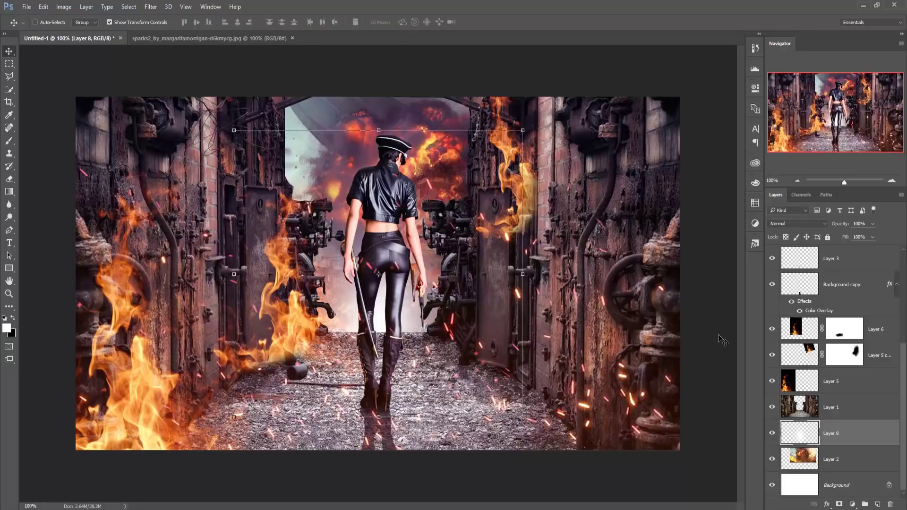
{"action": "scroll", "coordinate": [876, 302], "scroll_direction": "up", "scroll_amount": 5}
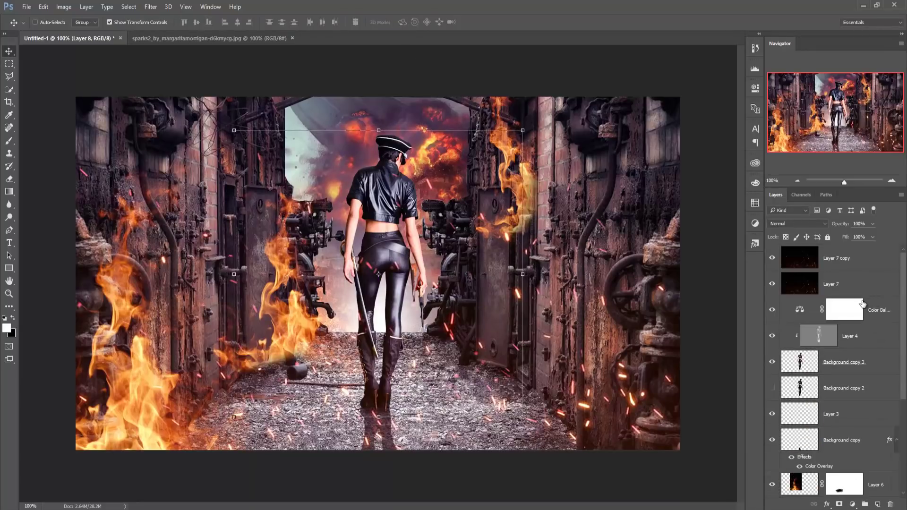
- Merge the woman's Background copy 3 with Layer 4
{"action": "left_click", "coordinate": [863, 363]}
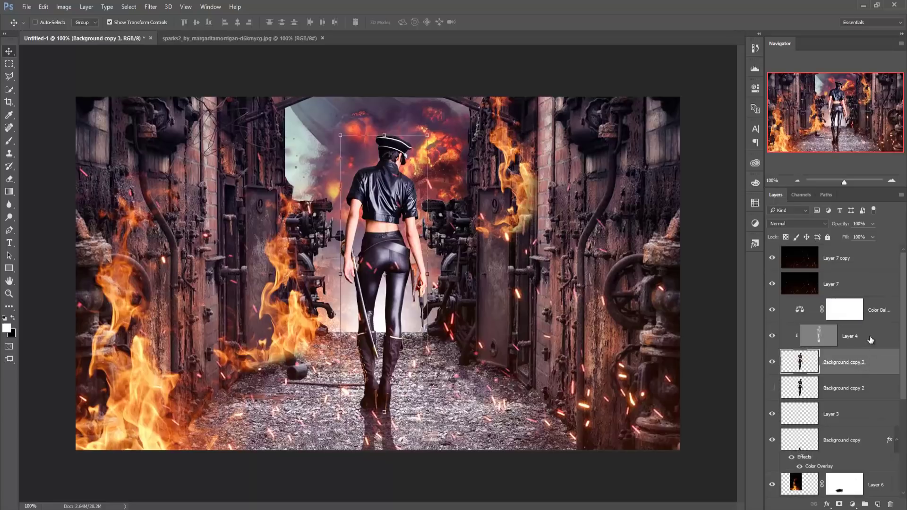
{"action": "left_click", "coordinate": [870, 339], "text": "shift"}
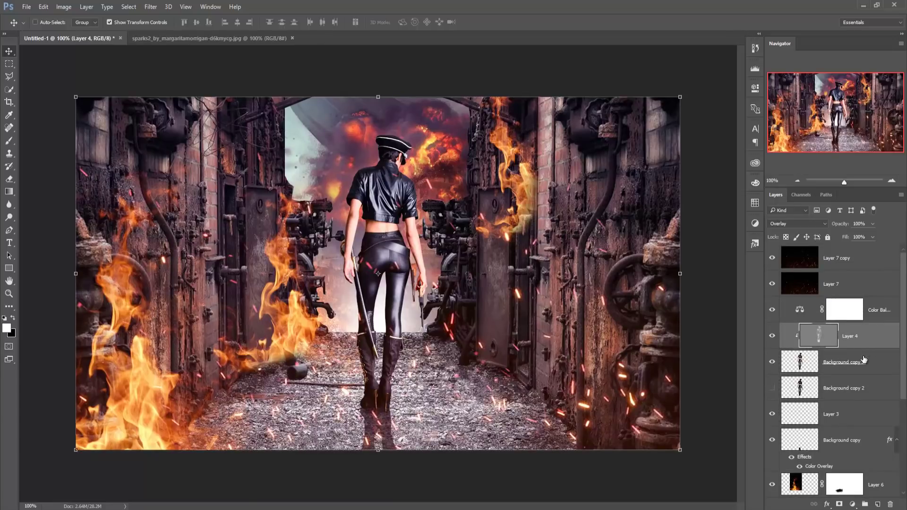
{"action": "right_click", "coordinate": [869, 338]}
{"action": "left_click", "coordinate": [816, 361]}
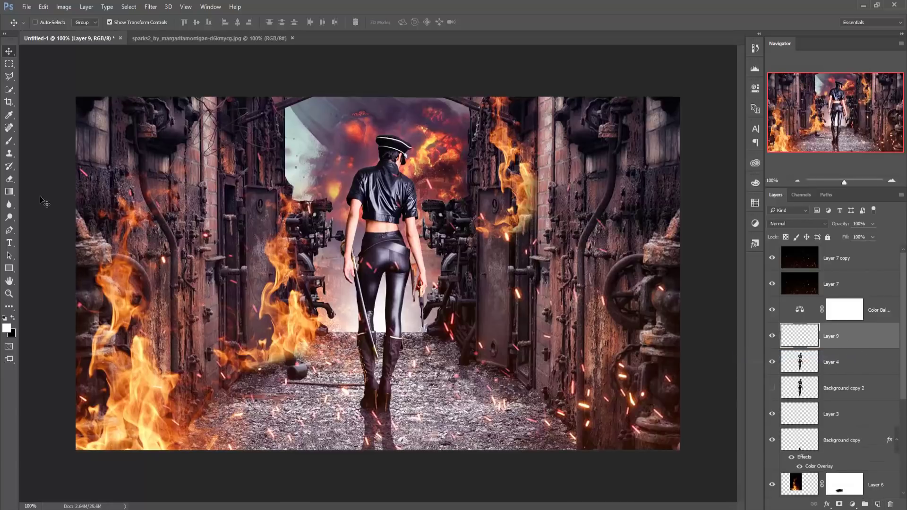
- Sample an orange from the explosion as foreground colour, settling on f66526
{"action": "left_click", "coordinate": [9, 141]}
{"action": "left_click", "coordinate": [7, 329]}
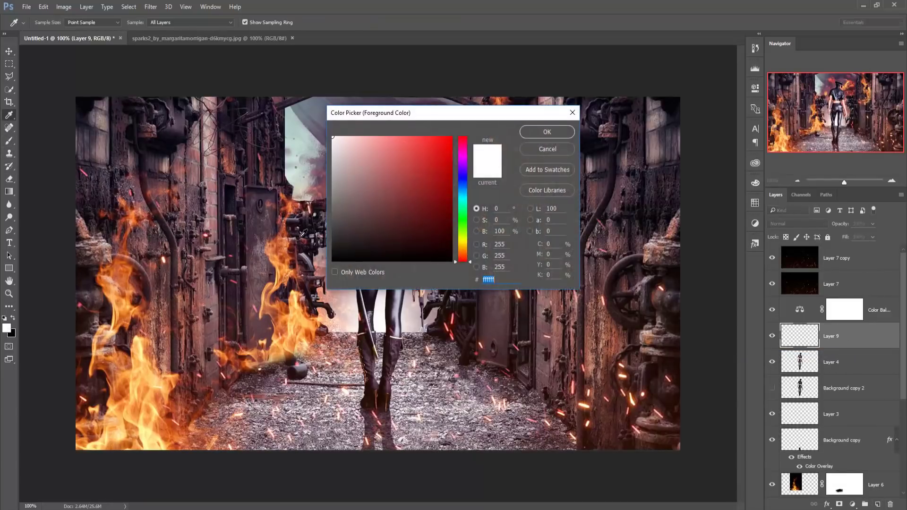
{"action": "left_click_drag", "start_coordinate": [431, 112], "coordinate": [634, 229]}
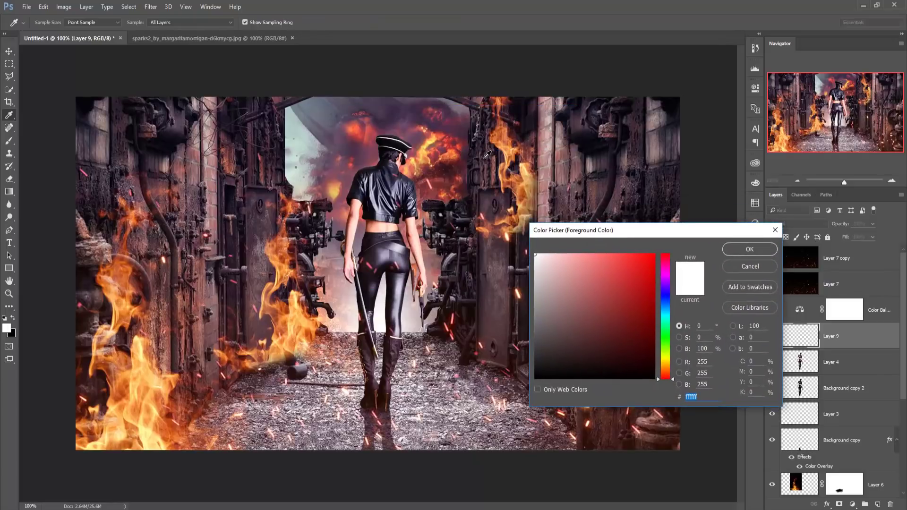
{"action": "left_click", "coordinate": [456, 151]}
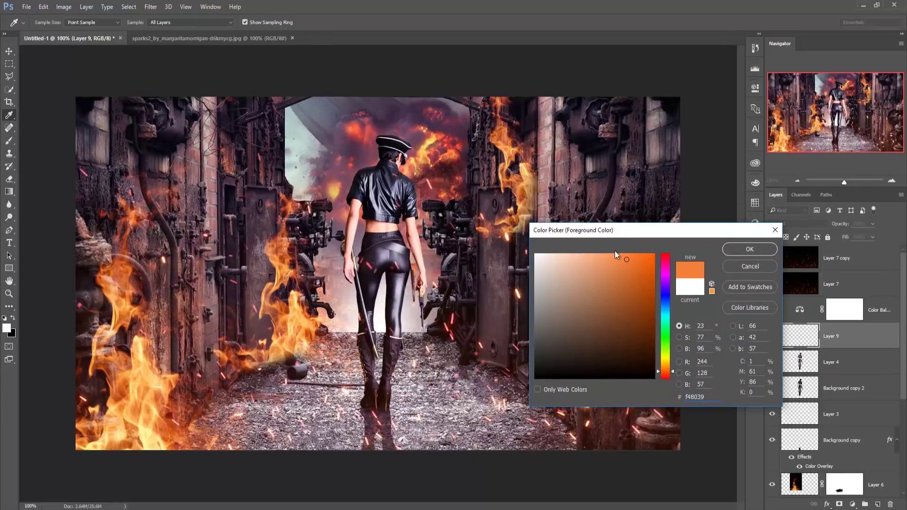
{"action": "left_click", "coordinate": [641, 255]}
{"action": "left_click", "coordinate": [433, 139]}
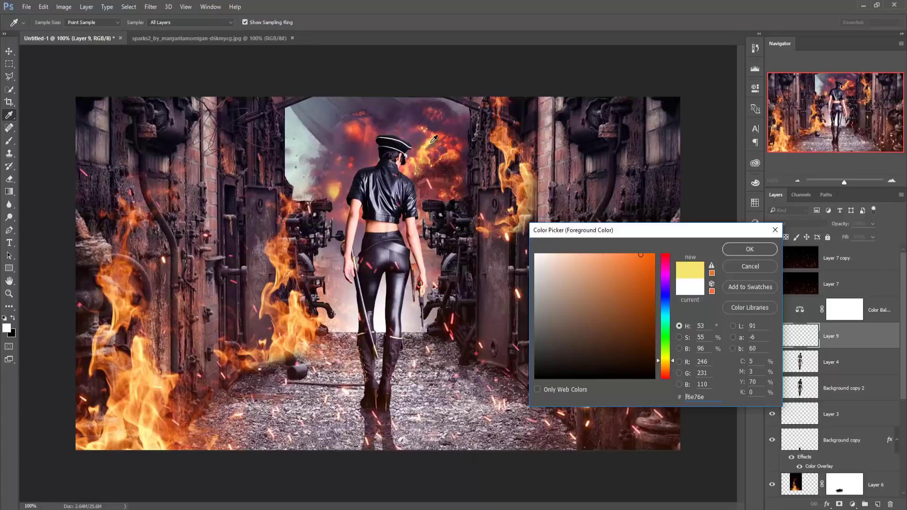
{"action": "left_click", "coordinate": [450, 155]}
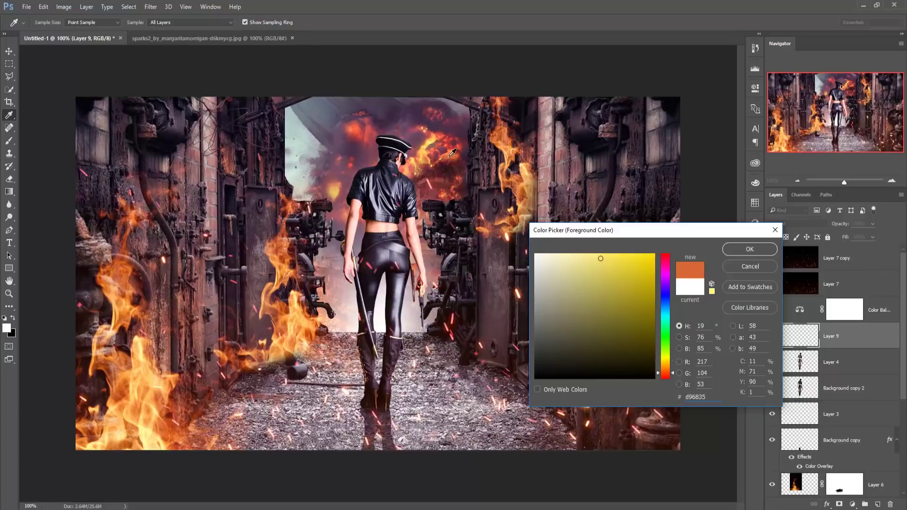
{"action": "left_click", "coordinate": [457, 149]}
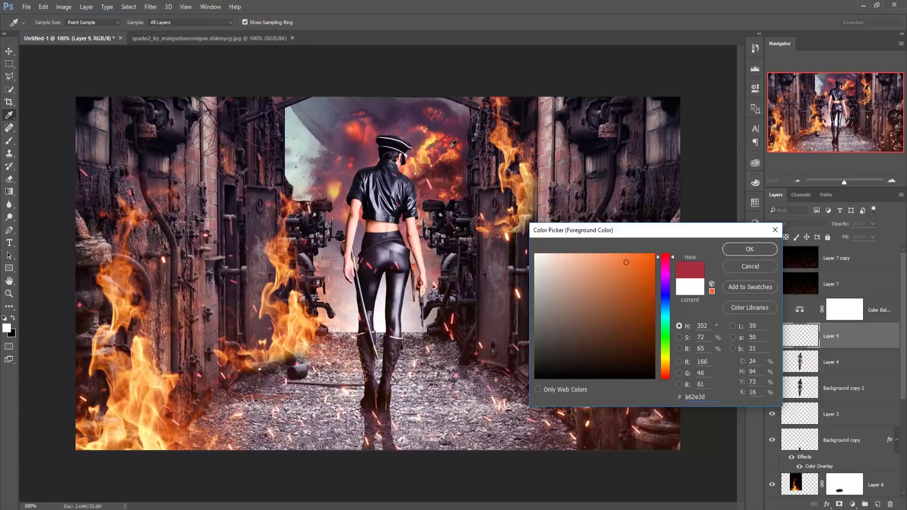
{"action": "left_click", "coordinate": [454, 152]}
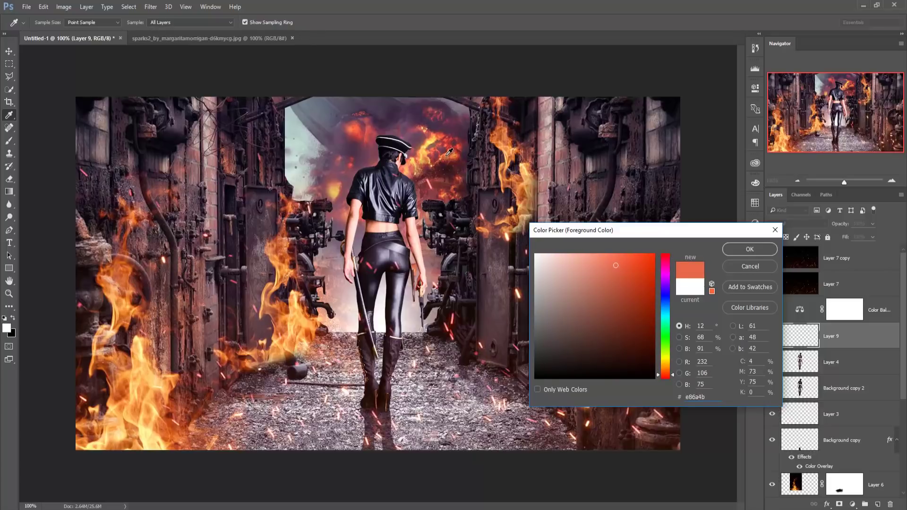
{"action": "left_click", "coordinate": [637, 258]}
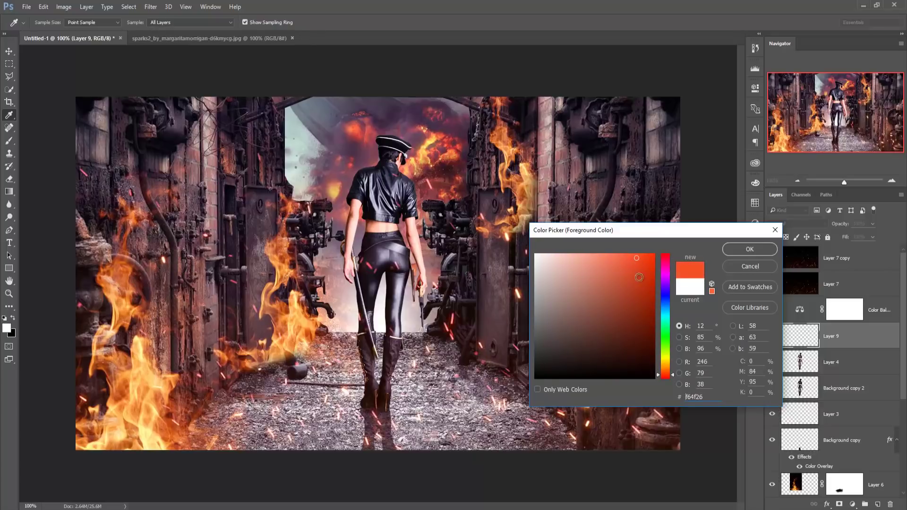
{"action": "left_click", "coordinate": [668, 368]}
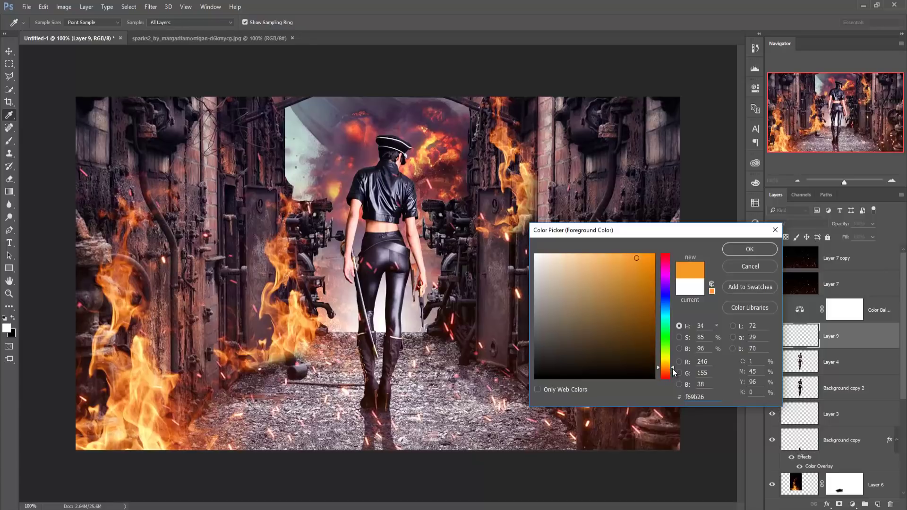
{"action": "left_click_drag", "start_coordinate": [673, 368], "coordinate": [673, 372]}
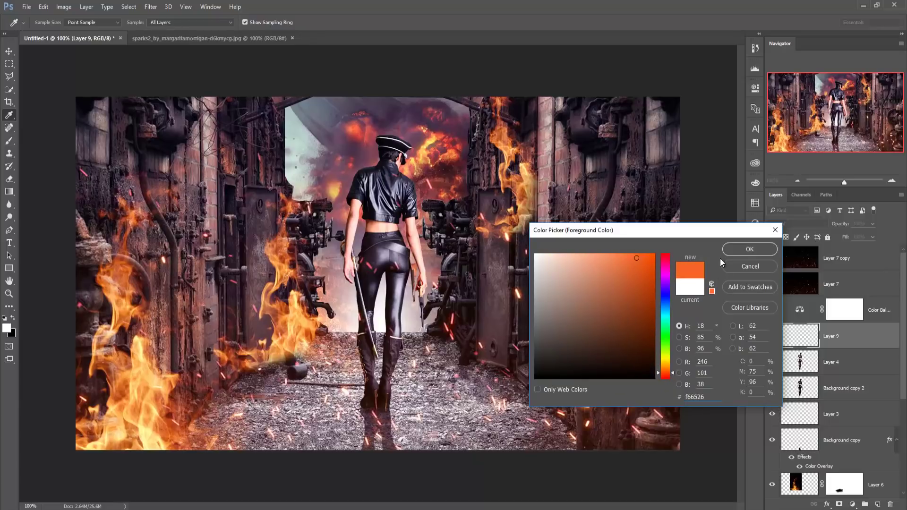
- Clip Overlay Layer 9 to the woman and brush f66526 orange on her hat, right leg and hand
{"action": "left_click", "coordinate": [730, 247]}
{"action": "key", "text": "b"}
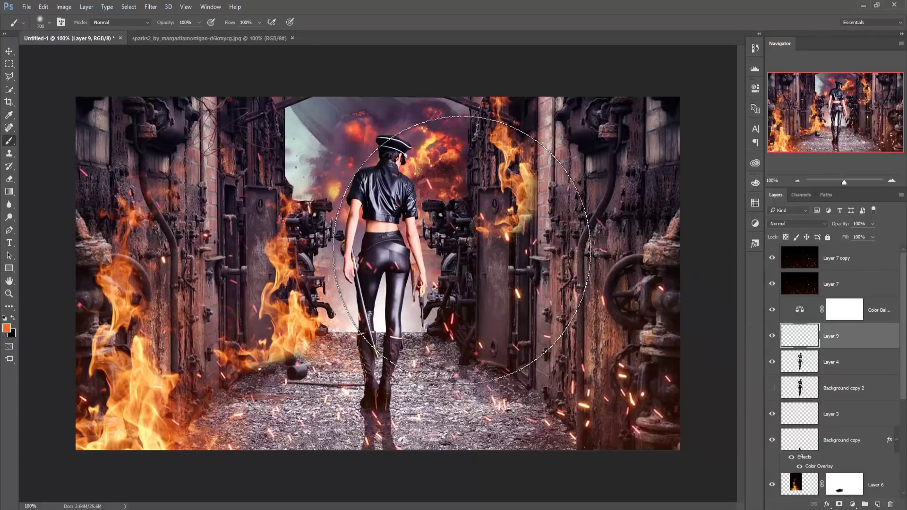
{"action": "key", "text": "bracketleft"}
{"action": "key", "text": "bracketleft"}
{"action": "key", "text": "bracketleft"}
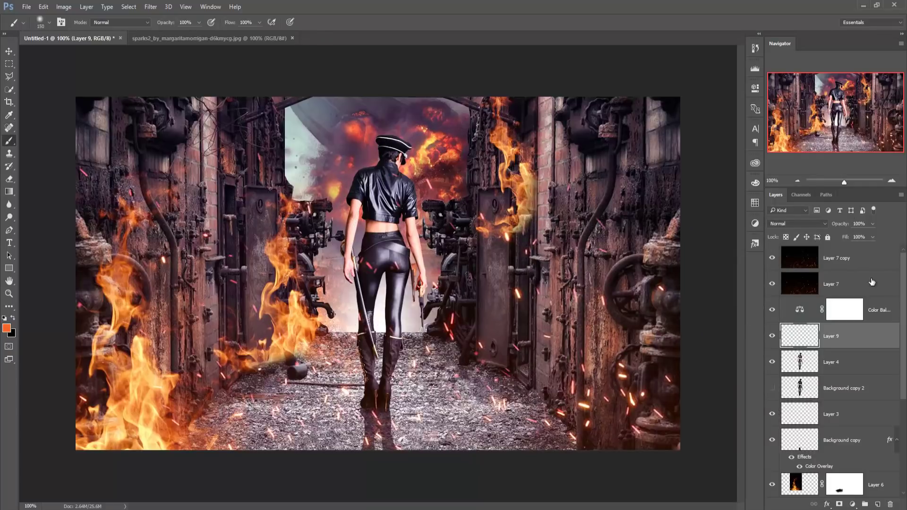
{"action": "right_click", "coordinate": [858, 328]}
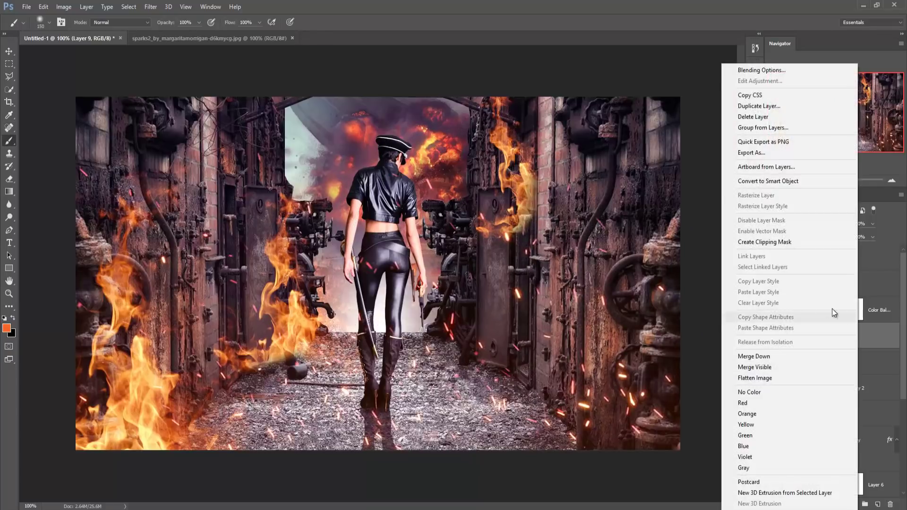
{"action": "left_click", "coordinate": [793, 242]}
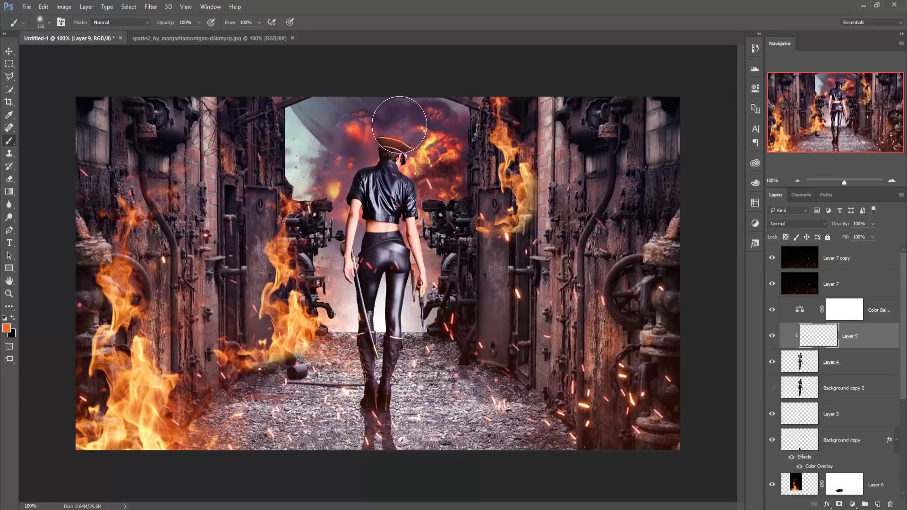
{"action": "left_click_drag", "start_coordinate": [408, 129], "coordinate": [438, 183]}
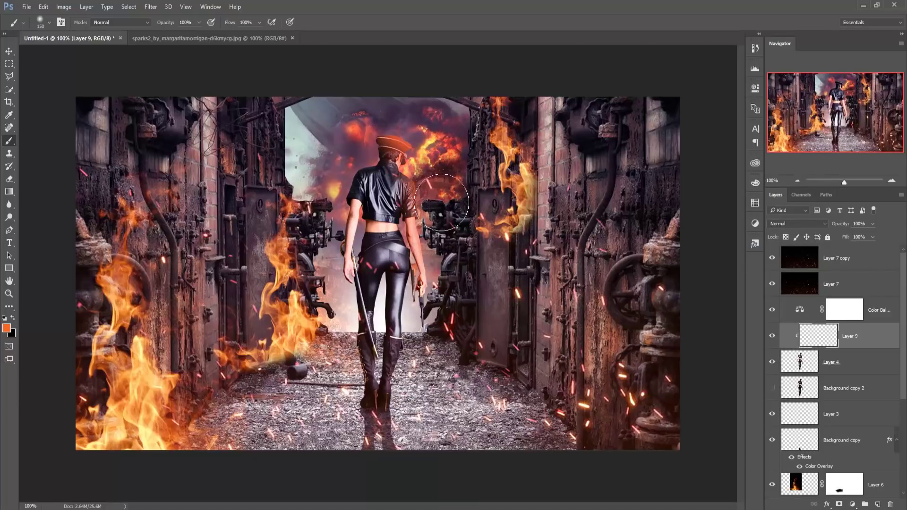
{"action": "left_click", "coordinate": [815, 224]}
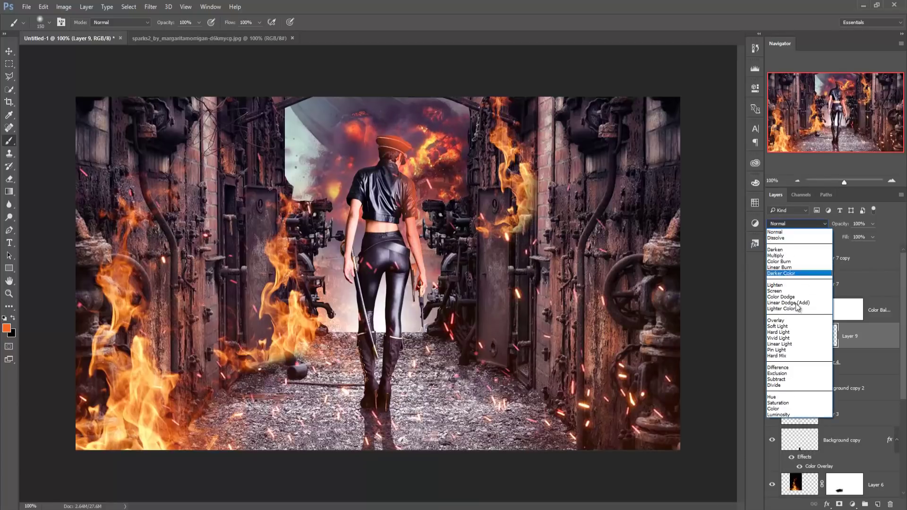
{"action": "left_click", "coordinate": [798, 320]}
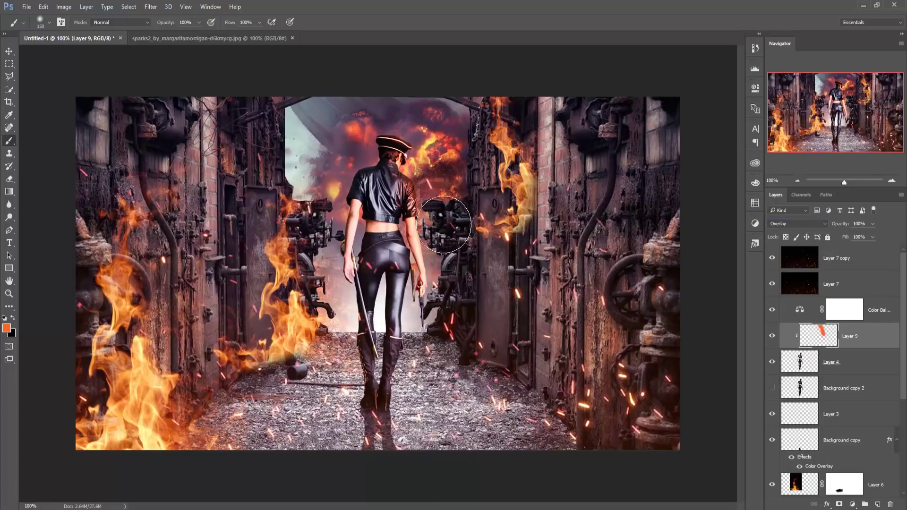
{"action": "left_click_drag", "start_coordinate": [420, 321], "coordinate": [419, 390]}
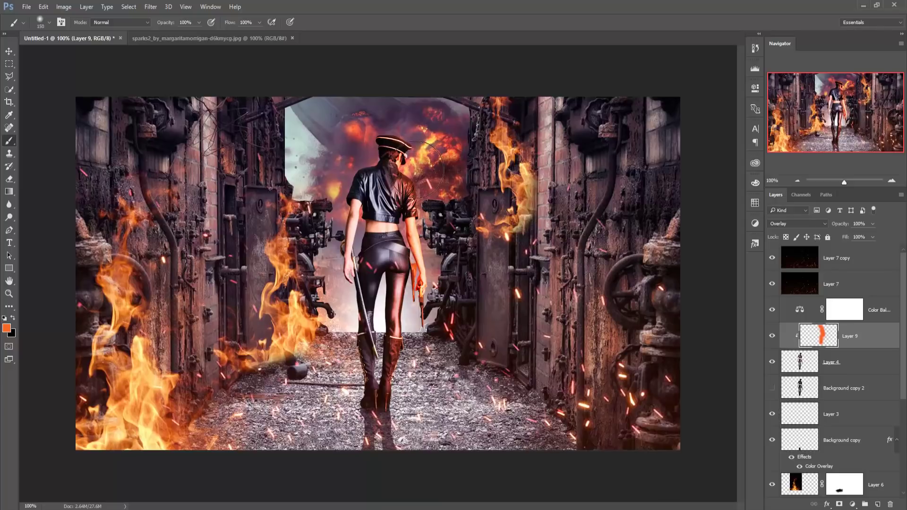
- Set the glow layer Layer 8 to Overlay blending
{"action": "left_click", "coordinate": [9, 51]}
{"action": "scroll", "coordinate": [809, 415], "scroll_direction": "down", "scroll_amount": 5}
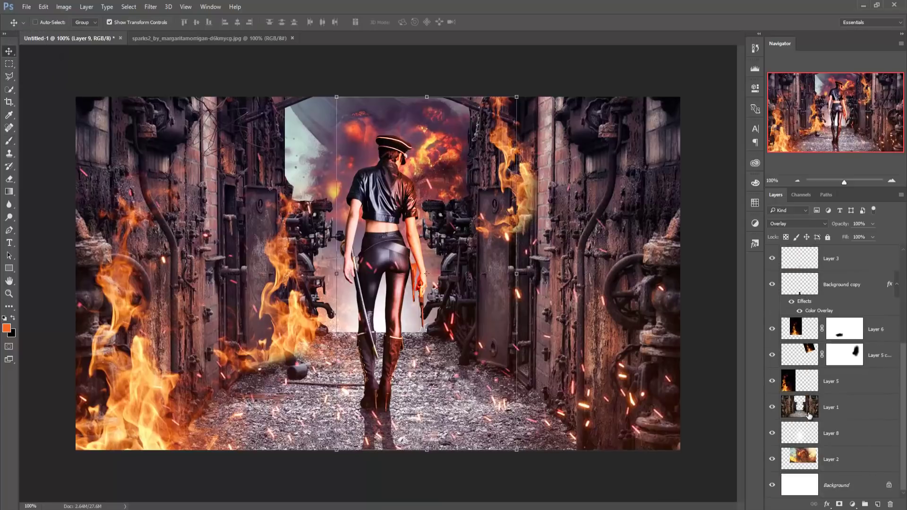
{"action": "left_click", "coordinate": [801, 439]}
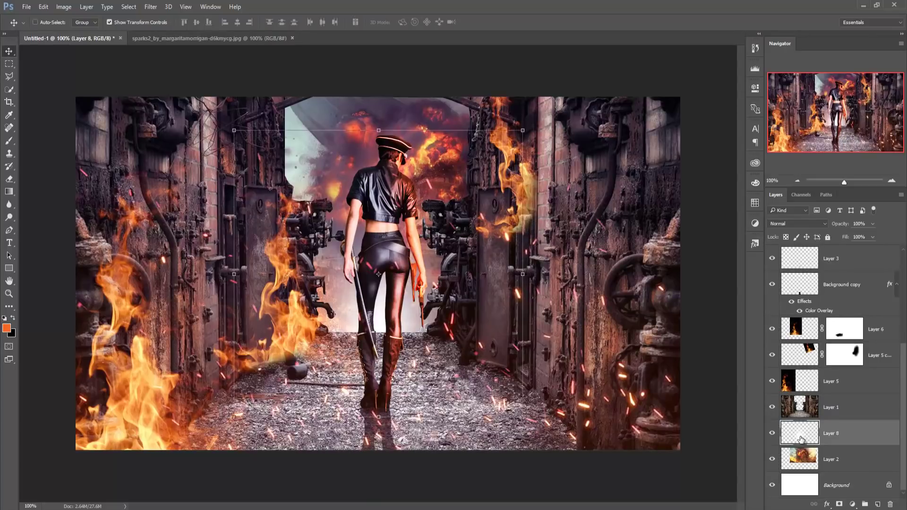
{"action": "left_click", "coordinate": [820, 225]}
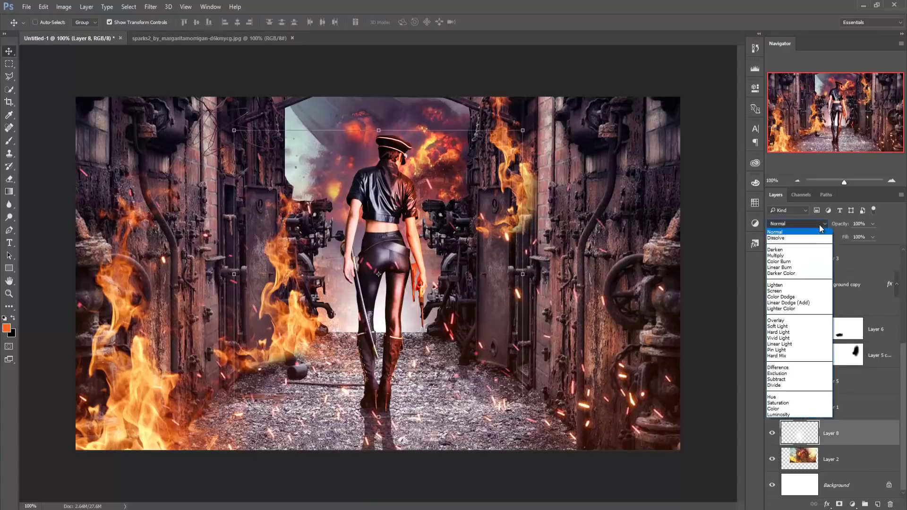
{"action": "left_click", "coordinate": [782, 322]}
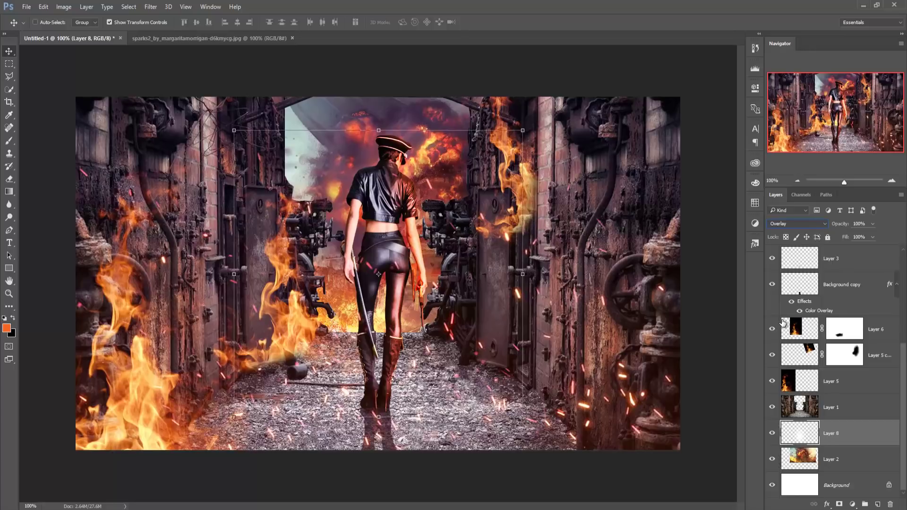
- Duplicate Layer 8 and lower the copy's opacity to 66%
{"action": "right_click", "coordinate": [849, 440]}
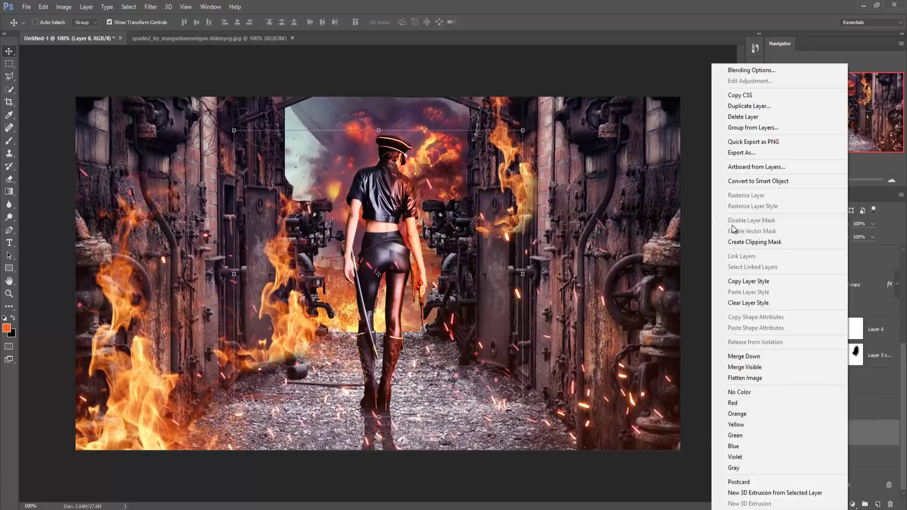
{"action": "left_click", "coordinate": [743, 107]}
{"action": "left_click", "coordinate": [537, 163]}
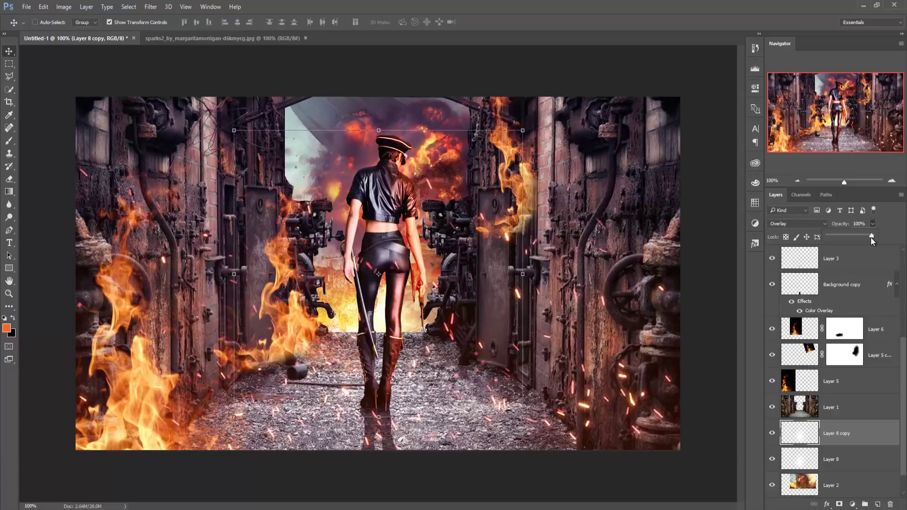
{"action": "left_click_drag", "start_coordinate": [866, 237], "coordinate": [853, 234]}
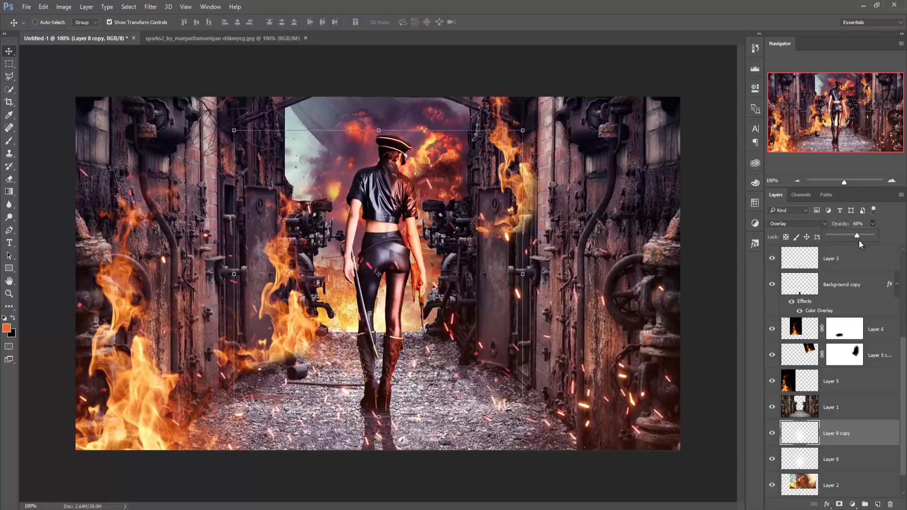
{"action": "left_click", "coordinate": [7, 55]}
{"action": "scroll", "coordinate": [859, 357], "scroll_direction": "up", "scroll_amount": 5}
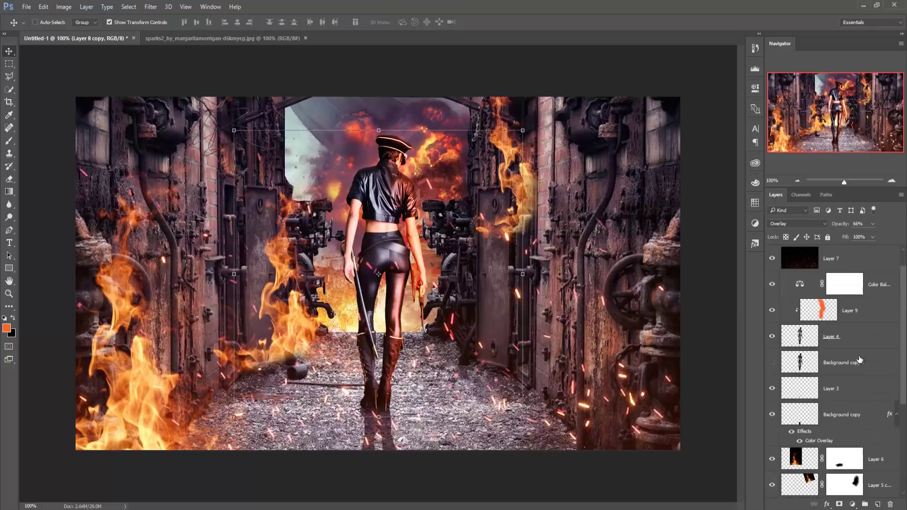
- Duplicate sparks Layer 7 and move the copy between Layer 5 and Layer 1
{"action": "right_click", "coordinate": [850, 257]}
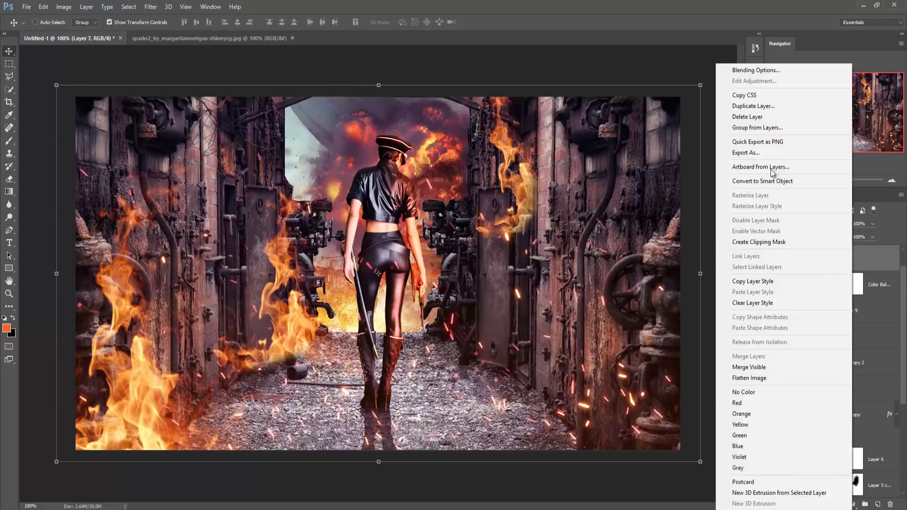
{"action": "left_click", "coordinate": [753, 109]}
{"action": "left_click", "coordinate": [524, 160]}
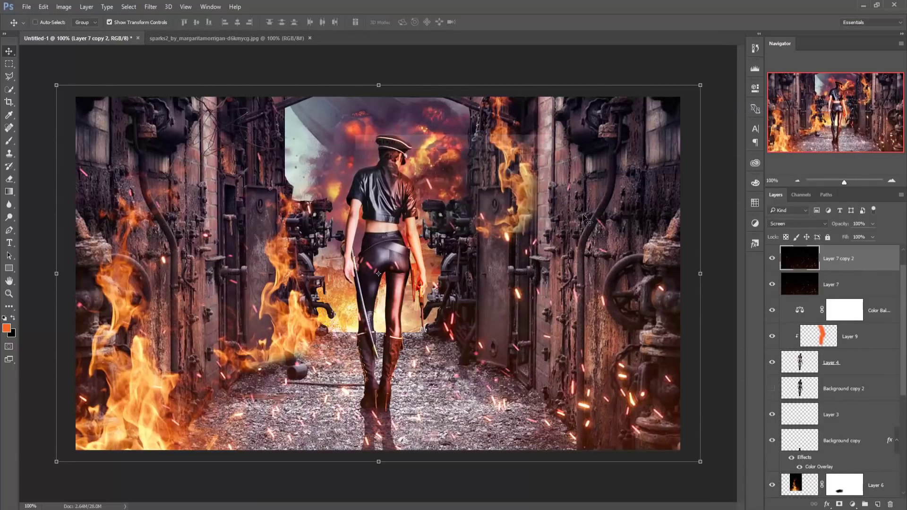
{"action": "left_click_drag", "start_coordinate": [852, 266], "coordinate": [867, 478]}
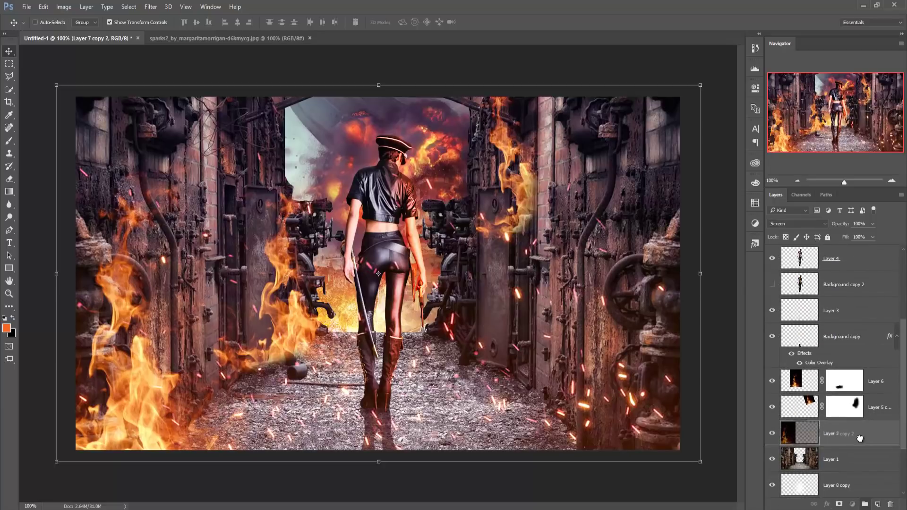
{"action": "left_click_drag", "start_coordinate": [867, 479], "coordinate": [865, 446]}
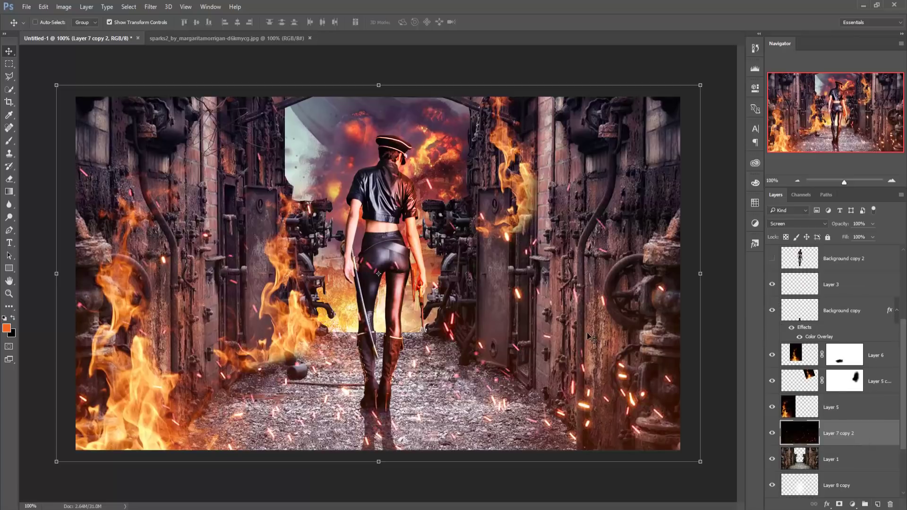
- Scale the sparks copy to about 64%, rotate it about 14°, and reposition it up-left
{"action": "left_click_drag", "start_coordinate": [701, 461], "coordinate": [561, 342]}
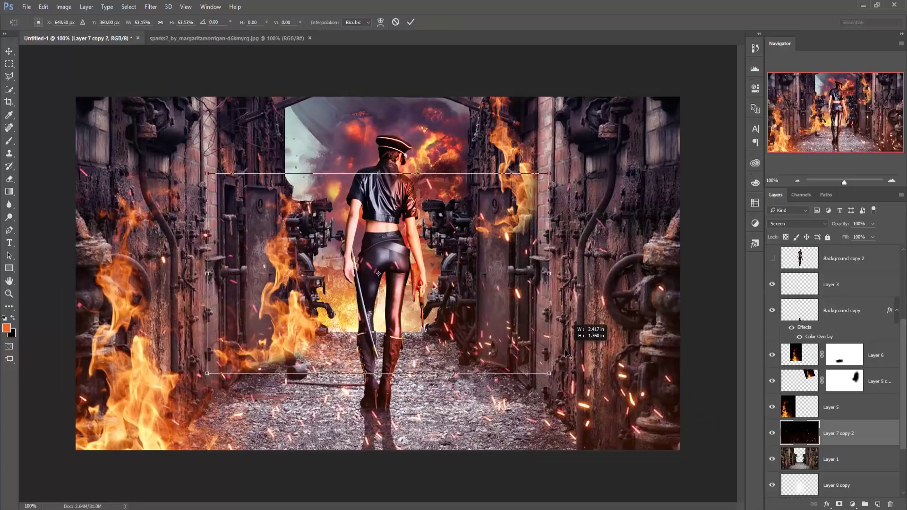
{"action": "mouse_move", "coordinate": [485, 343]}
{"action": "left_mouse_down"}
{"action": "mouse_move", "coordinate": [487, 215]}
{"action": "mouse_move", "coordinate": [487, 255]}
{"action": "left_mouse_up"}
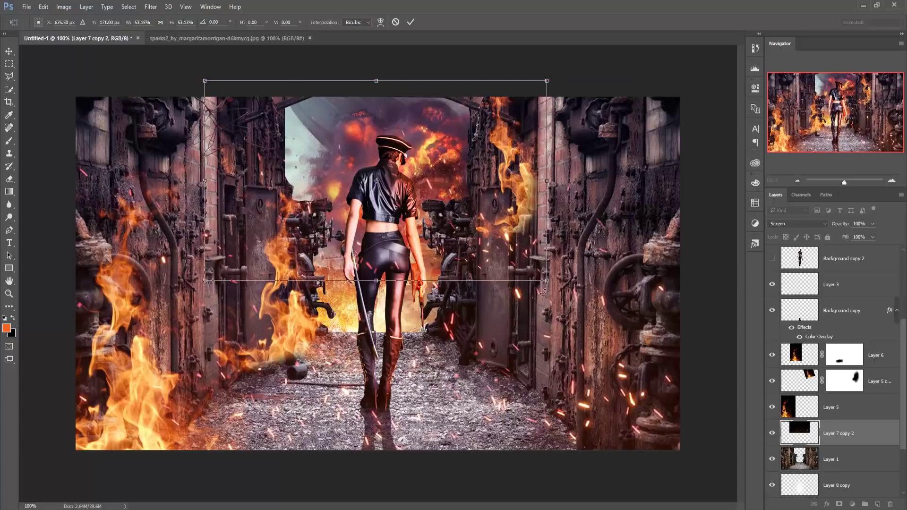
{"action": "left_click_drag", "start_coordinate": [544, 279], "coordinate": [583, 301]}
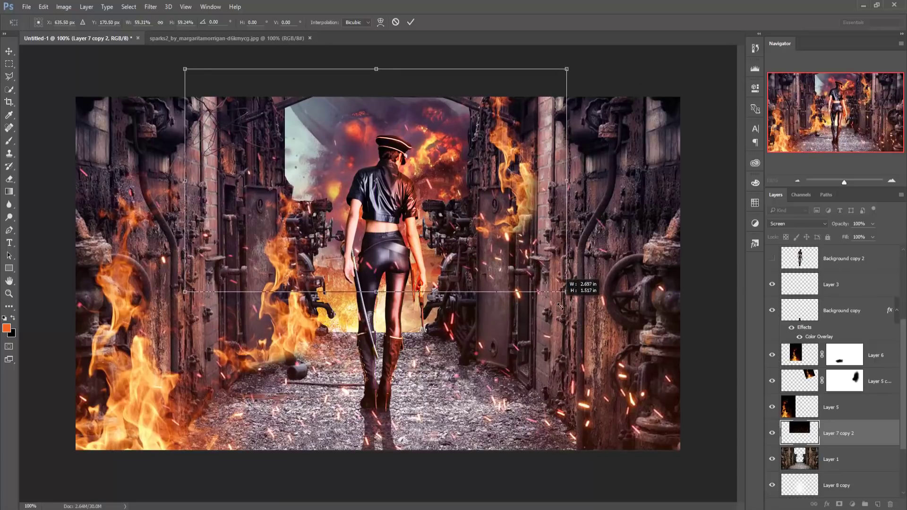
{"action": "left_click_drag", "start_coordinate": [595, 346], "coordinate": [527, 310]}
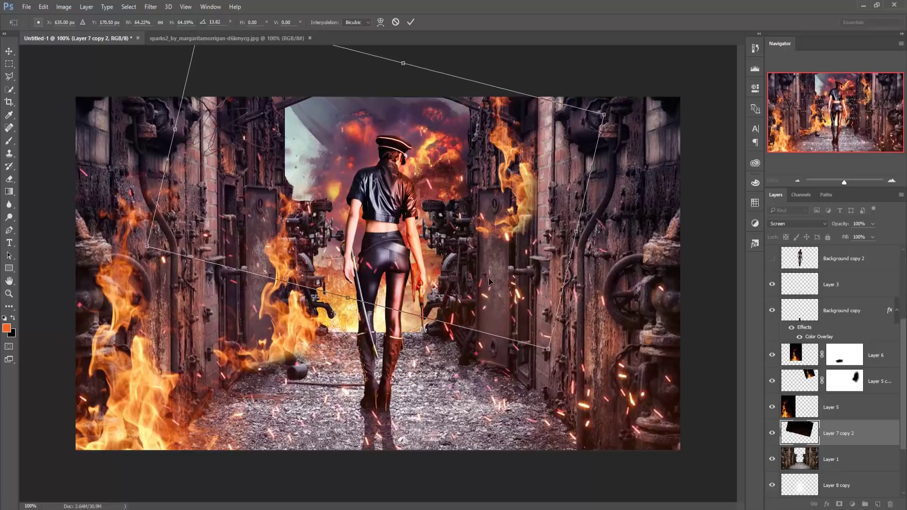
{"action": "left_click_drag", "start_coordinate": [489, 281], "coordinate": [476, 272]}
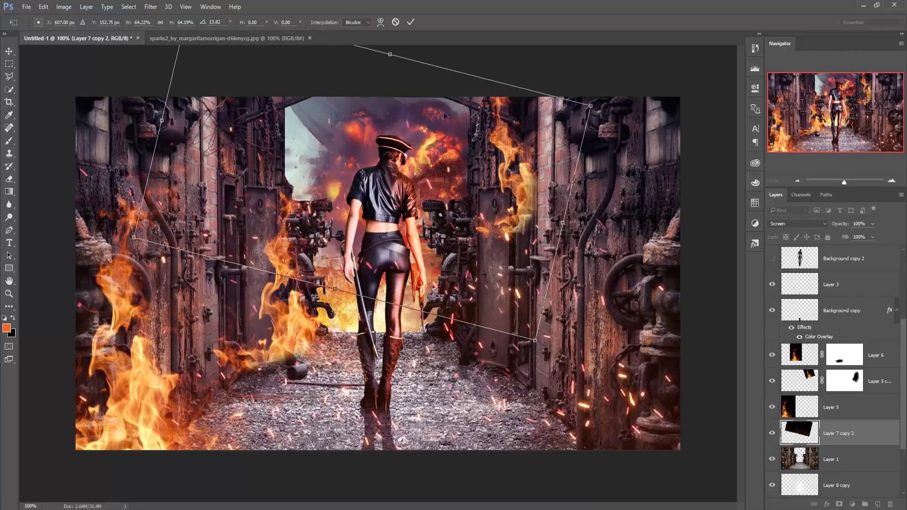
{"action": "left_click", "coordinate": [410, 22]}
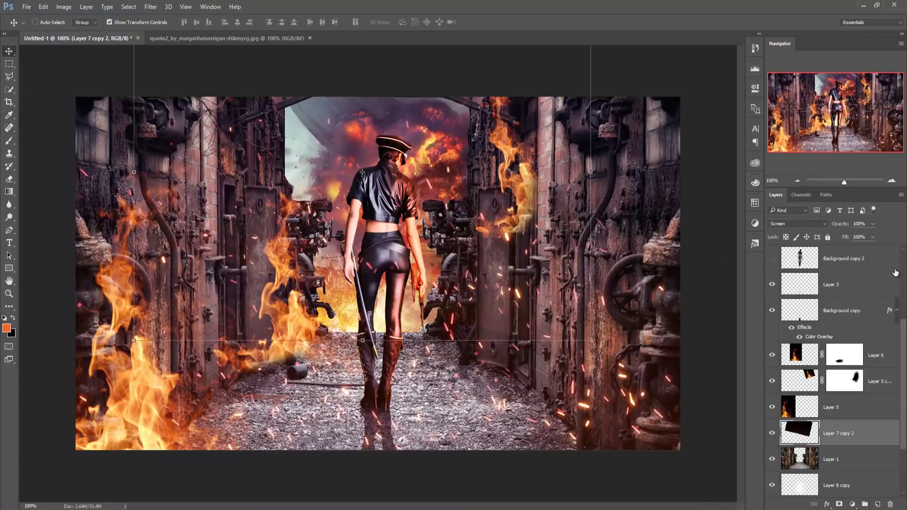
{"action": "scroll", "coordinate": [848, 273], "scroll_direction": "up", "scroll_amount": 3}
- Add a new empty Layer 10 above the Color Balance adjustment layer
{"action": "left_click", "coordinate": [851, 263]}
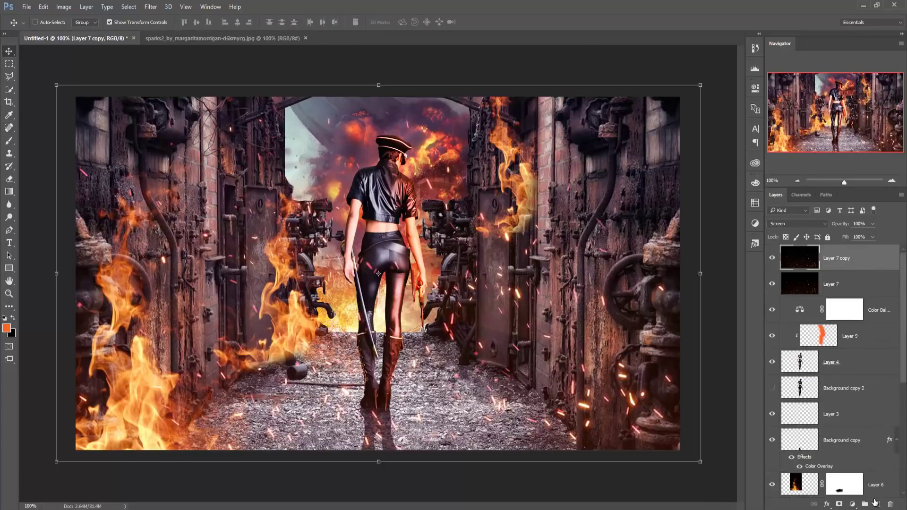
{"action": "left_click", "coordinate": [879, 504]}
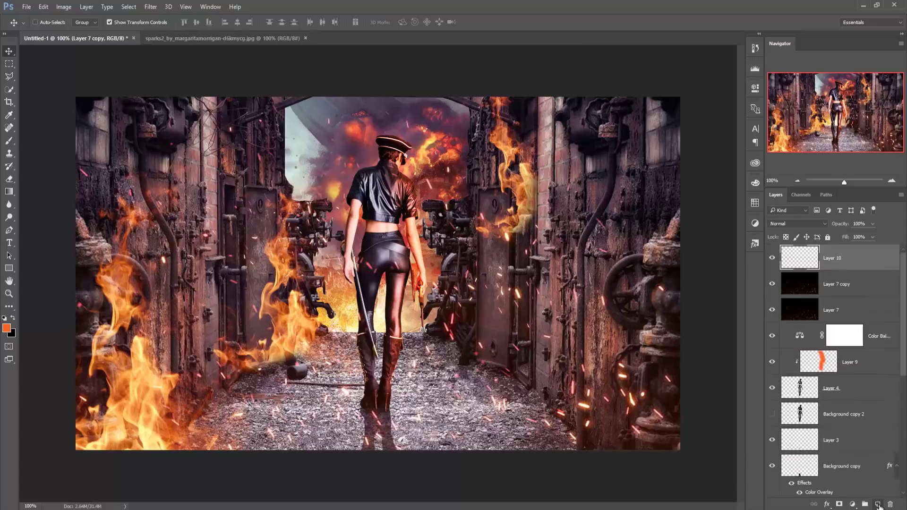
{"action": "left_click", "coordinate": [9, 141]}
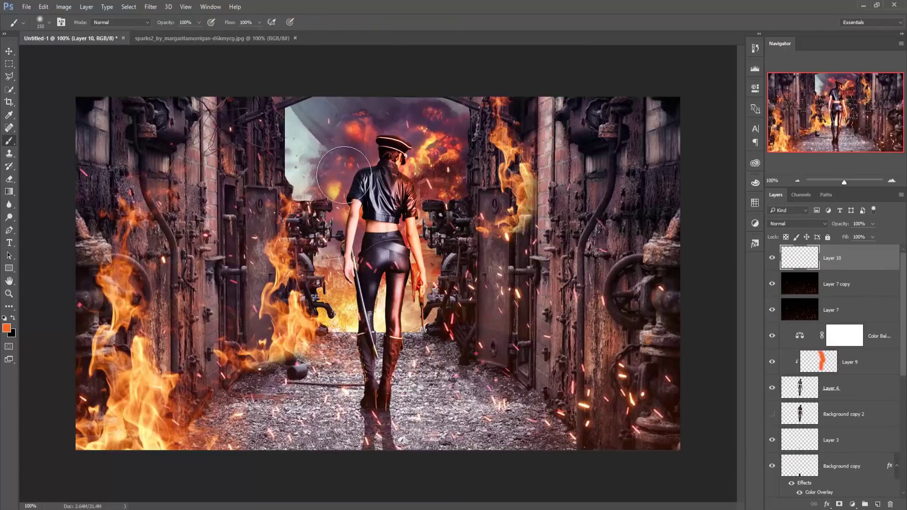
{"action": "key", "text": "ctrl+z"}
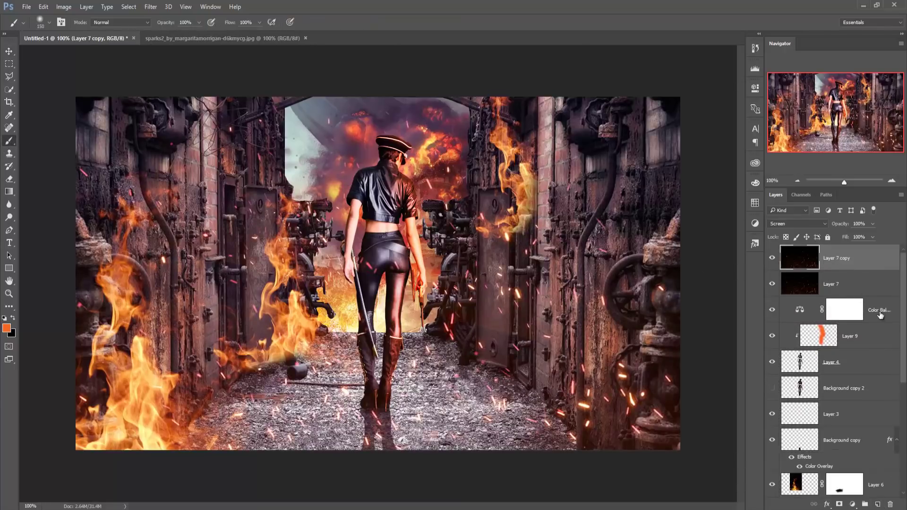
{"action": "left_click", "coordinate": [881, 314]}
{"action": "left_click", "coordinate": [878, 504]}
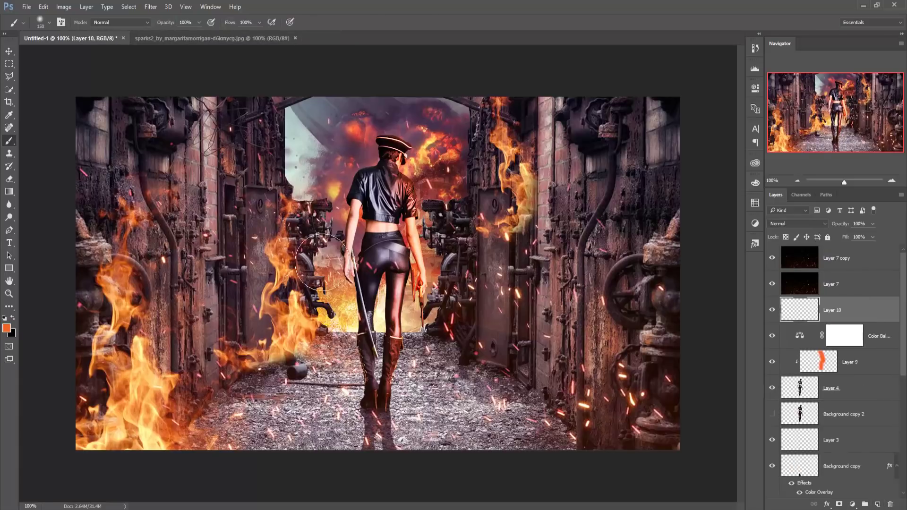
- Set the foreground colour to a saturated bright blue-cyan
{"action": "left_click", "coordinate": [6, 328]}
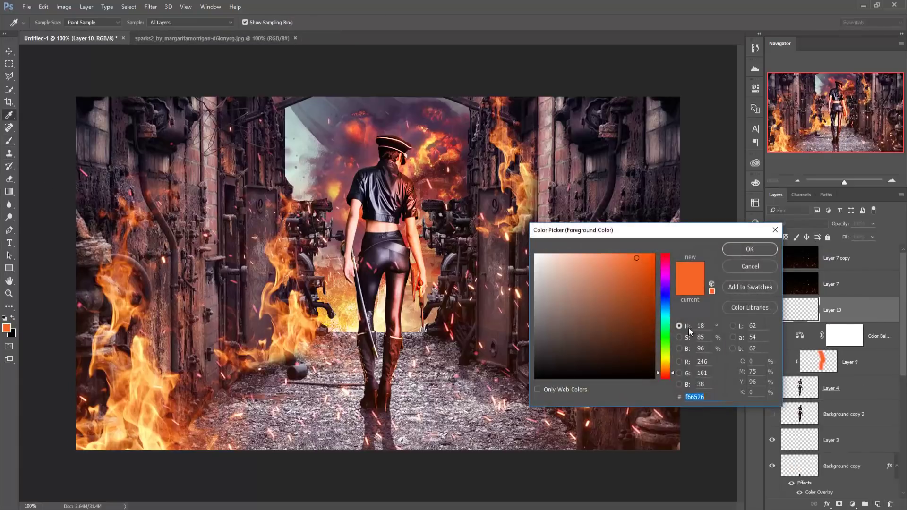
{"action": "left_click", "coordinate": [668, 315]}
{"action": "left_click", "coordinate": [652, 255]}
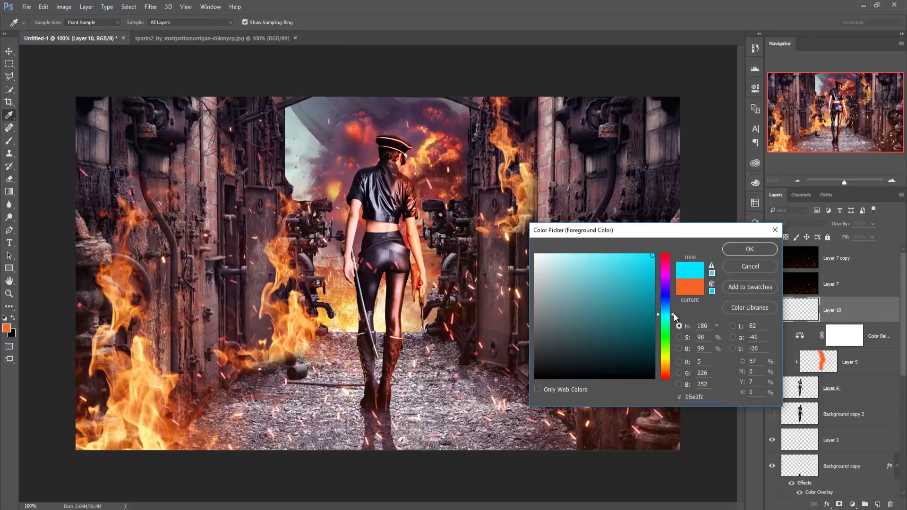
{"action": "left_click_drag", "start_coordinate": [674, 314], "coordinate": [674, 312]}
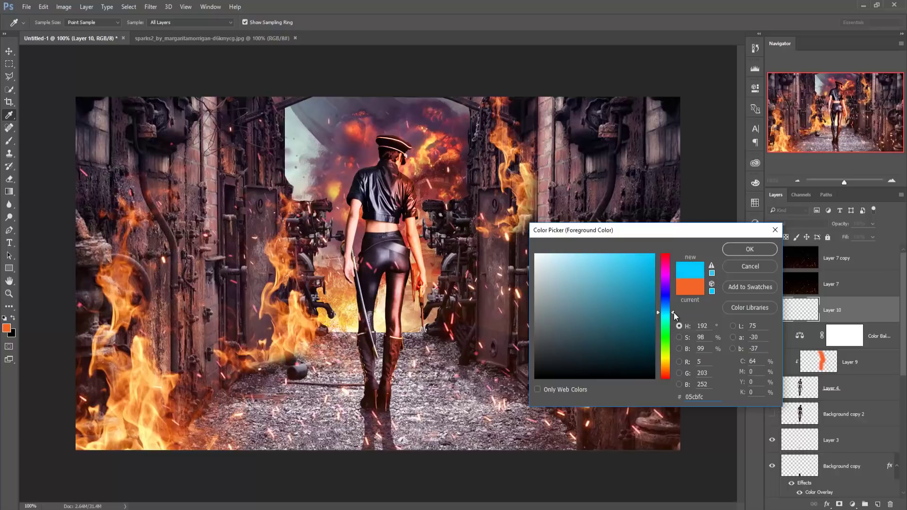
{"action": "left_click", "coordinate": [745, 258]}
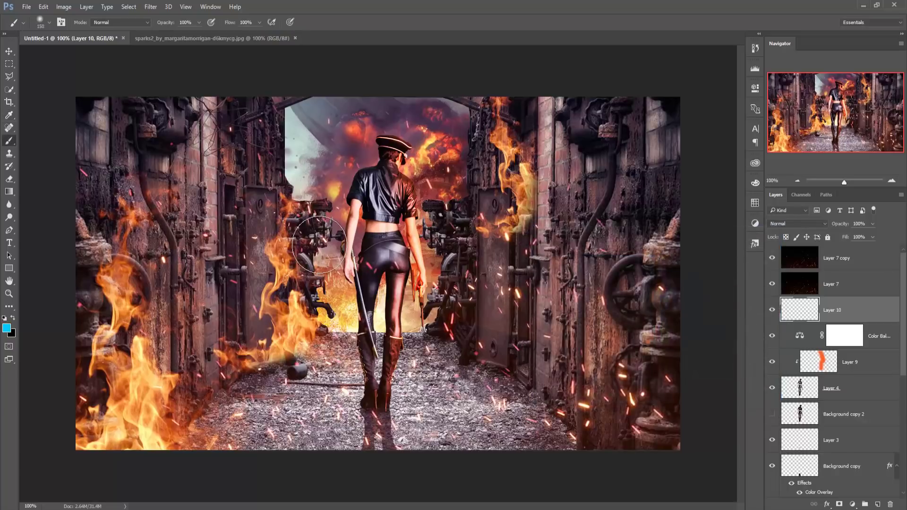
- Enlarge the soft brush to 1200 px and paint a cyan glow over the left side
{"action": "key", "text": "bracketright"}
{"action": "key", "text": "bracketright"}
{"action": "key", "text": "bracketright"}
{"action": "key", "text": "bracketright"}
{"action": "key", "text": "bracketright"}
{"action": "key", "text": "bracketright"}
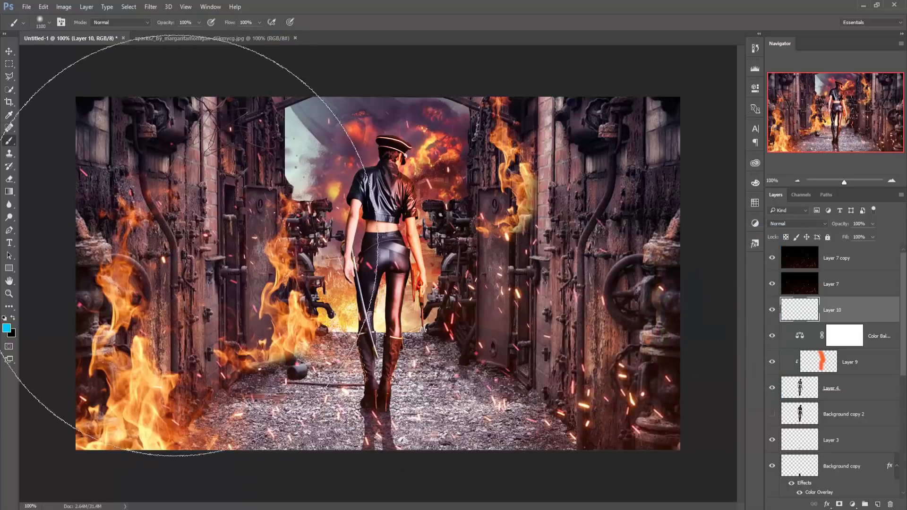
{"action": "key", "text": "bracketright"}
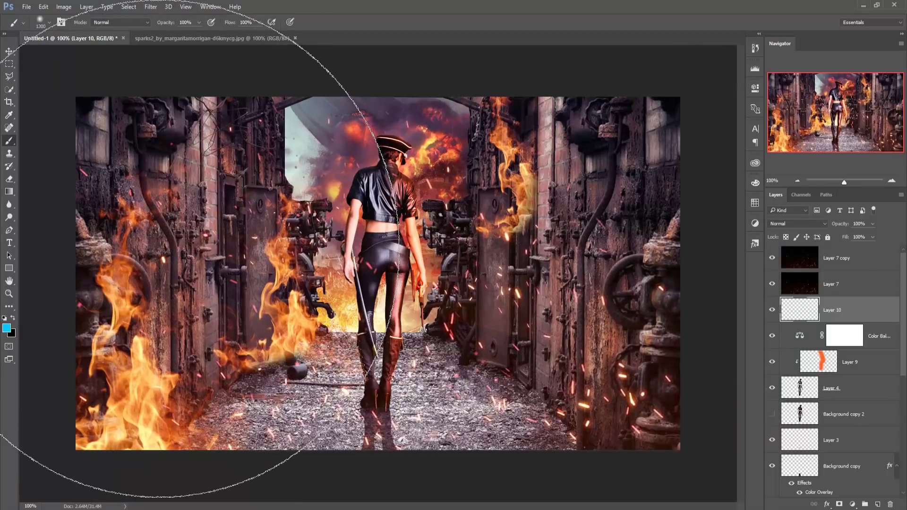
{"action": "left_click", "coordinate": [155, 252]}
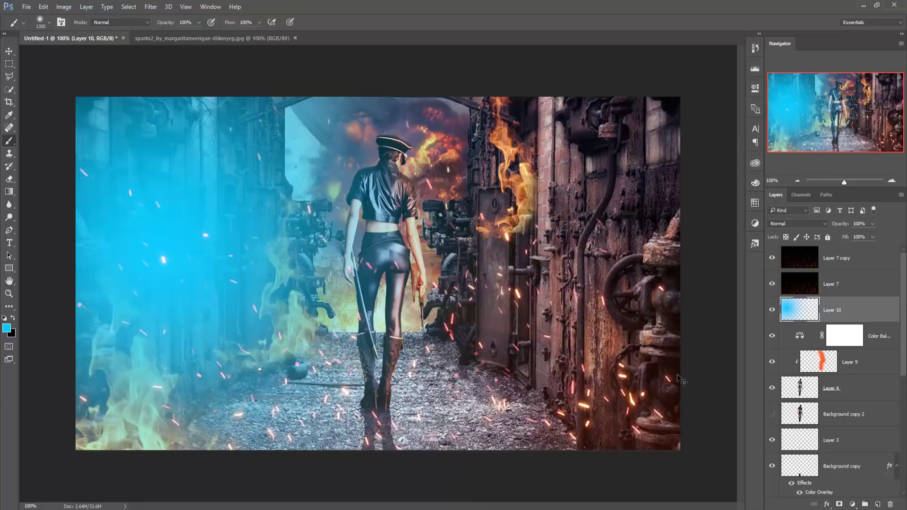
{"action": "key", "text": "ctrl+minus"}
{"action": "key", "text": "ctrl+minus"}
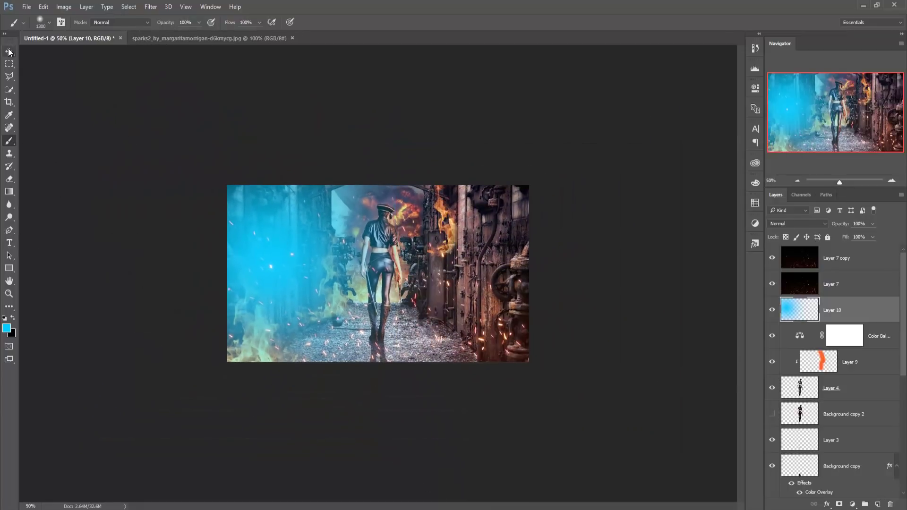
- Scale the cyan glow Layer 10 to 203%, rotate it 1.81°, and shift it up-left
{"action": "left_click", "coordinate": [9, 51]}
{"action": "left_click_drag", "start_coordinate": [518, 362], "coordinate": [670, 453]}
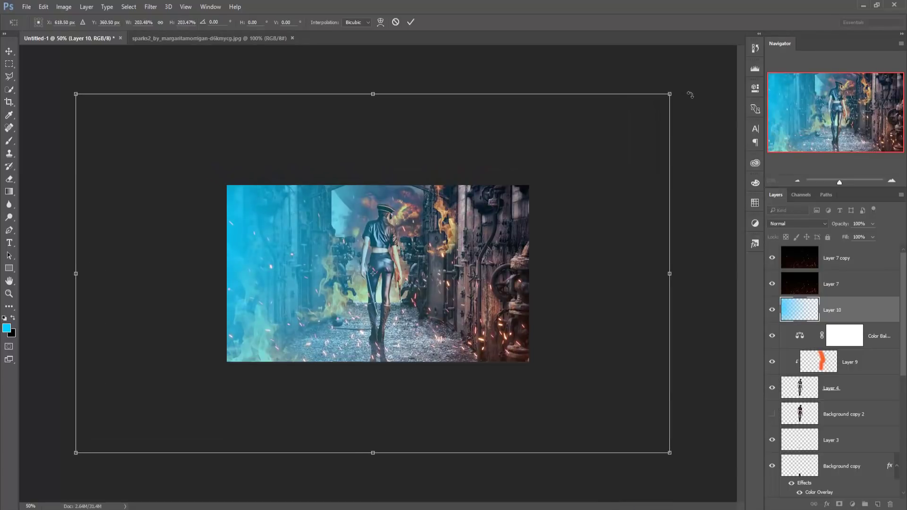
{"action": "left_click_drag", "start_coordinate": [690, 95], "coordinate": [694, 104]}
{"action": "mouse_move", "coordinate": [291, 246]}
{"action": "left_mouse_down"}
{"action": "mouse_move", "coordinate": [280, 244]}
{"action": "mouse_move", "coordinate": [289, 245]}
{"action": "left_mouse_up"}
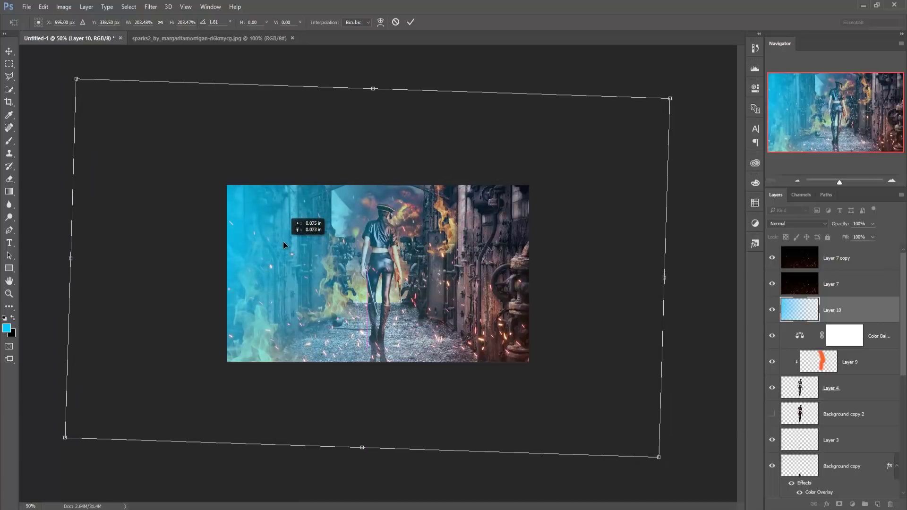
{"action": "left_click", "coordinate": [411, 22]}
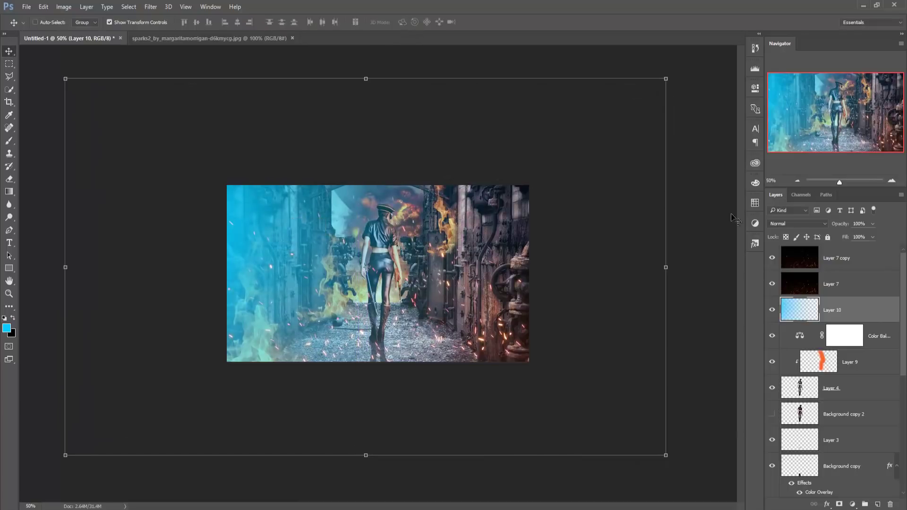
- Set the cyan glow layer's blend mode to Overlay
{"action": "left_click", "coordinate": [804, 224]}
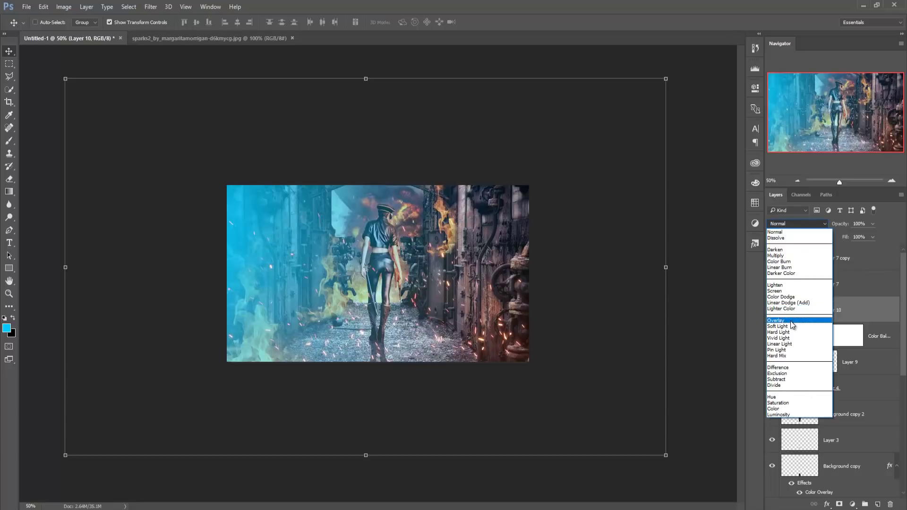
{"action": "left_click", "coordinate": [791, 321]}
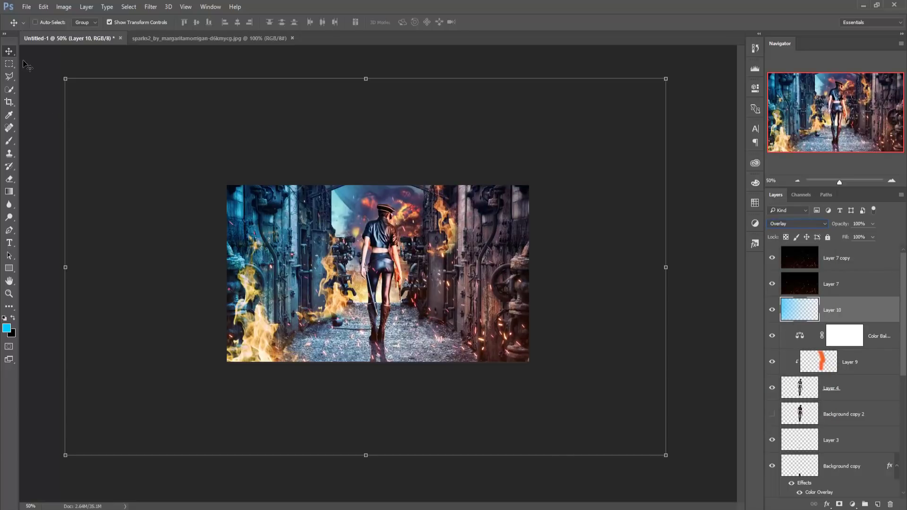
{"action": "left_click", "coordinate": [9, 64]}
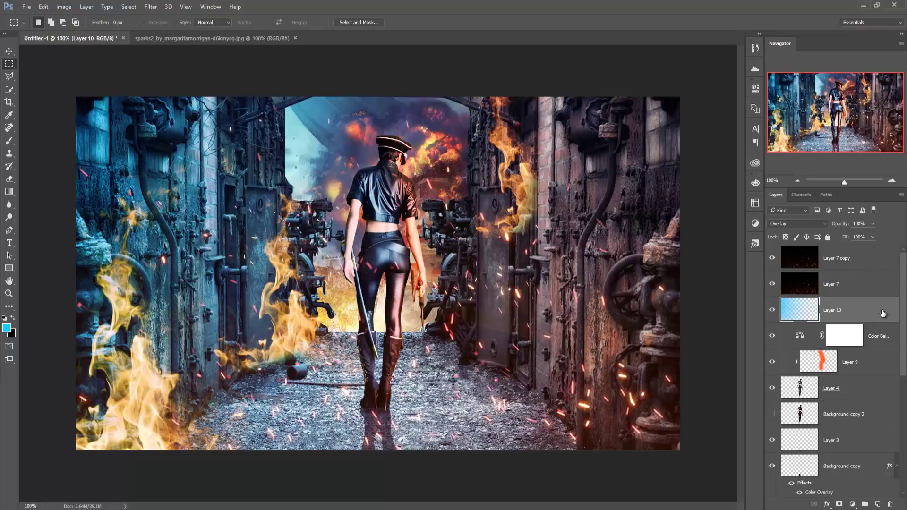
- Add a new layer and set the foreground to orange #f37c5b sampled from the flames
{"action": "left_click", "coordinate": [877, 504]}
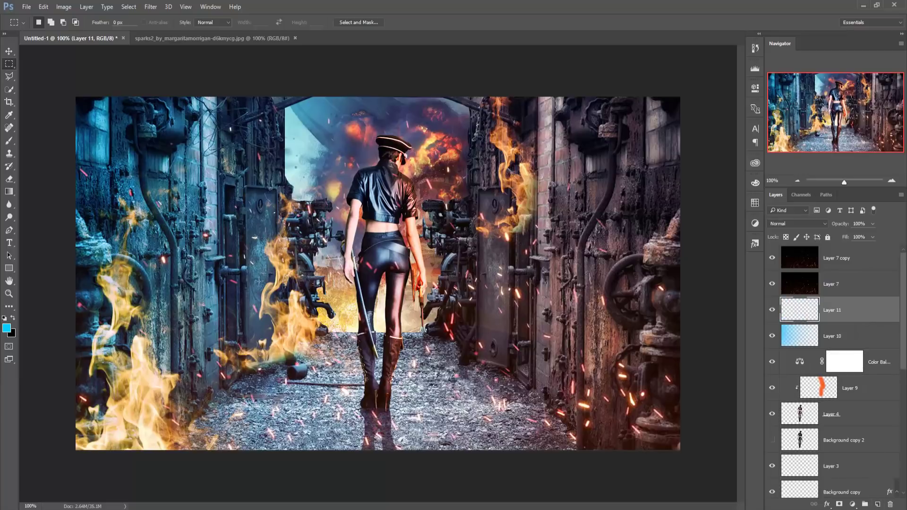
{"action": "left_click", "coordinate": [9, 145]}
{"action": "left_click", "coordinate": [6, 329]}
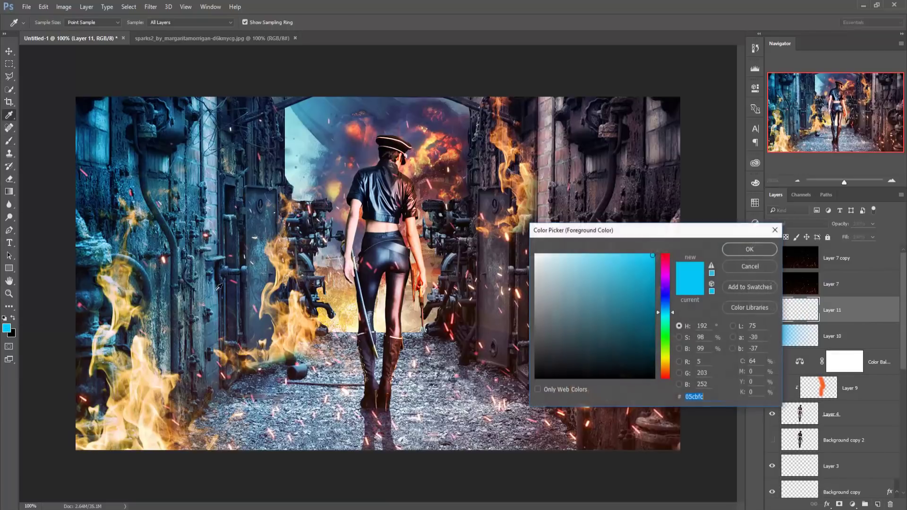
{"action": "left_click", "coordinate": [444, 132]}
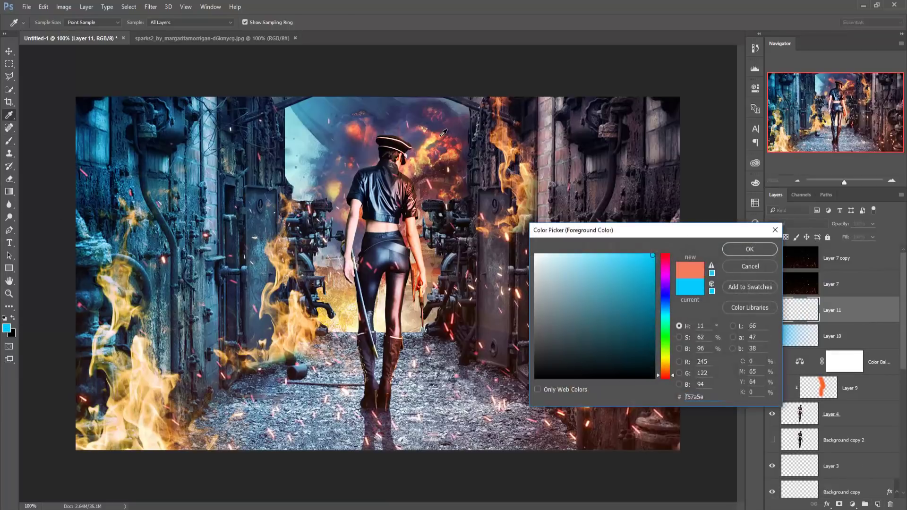
{"action": "left_click", "coordinate": [750, 249]}
- Enlarge the brush and paint an orange glow over the right half of the corridor
{"action": "key", "text": "b"}
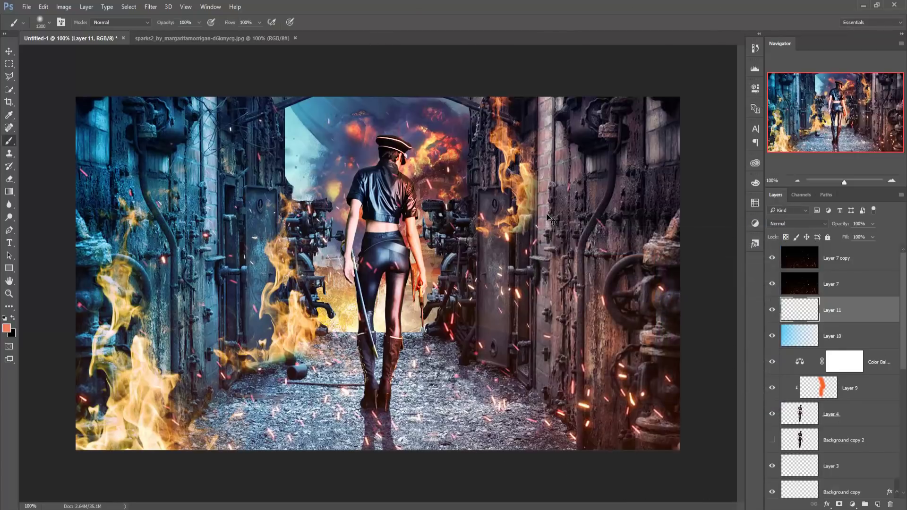
{"action": "key", "text": "ctrl+minus"}
{"action": "key", "text": "ctrl+minus"}
{"action": "key", "text": "bracketright"}
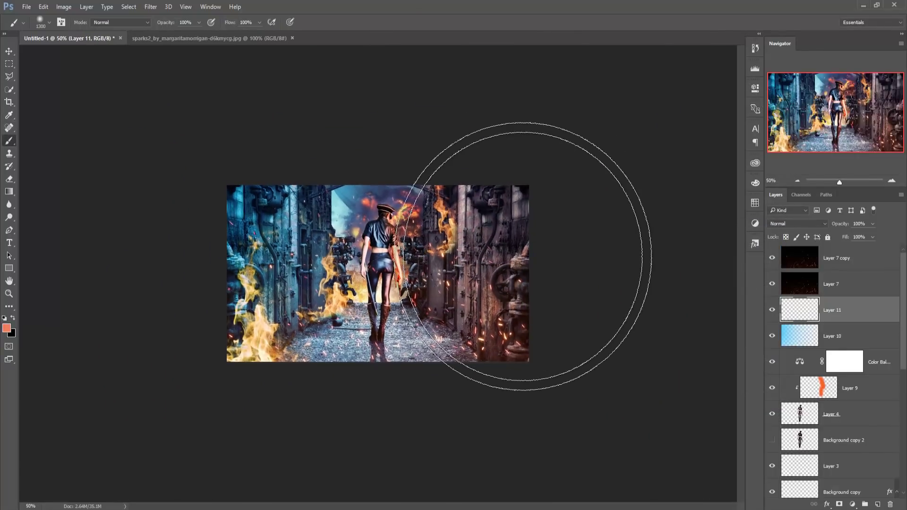
{"action": "key", "text": "bracketright"}
{"action": "key", "text": "bracketright"}
{"action": "key", "text": "bracketright"}
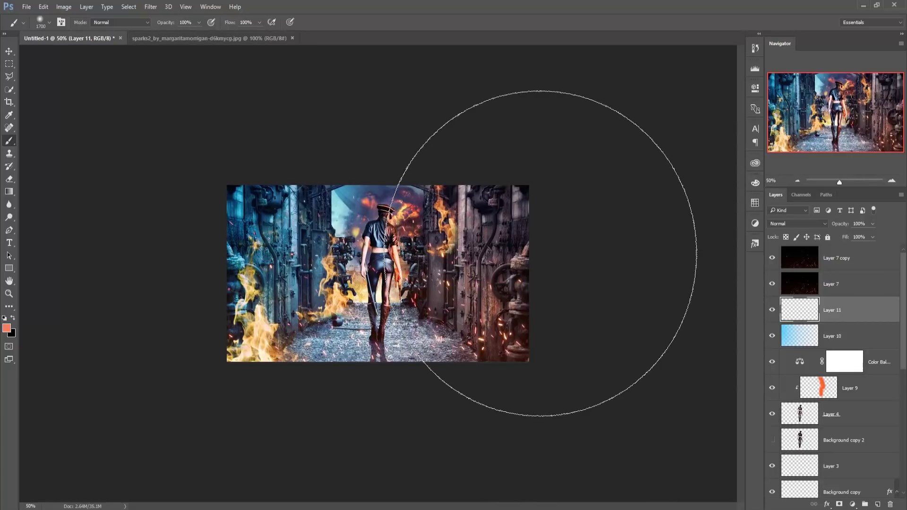
{"action": "left_click", "coordinate": [541, 254]}
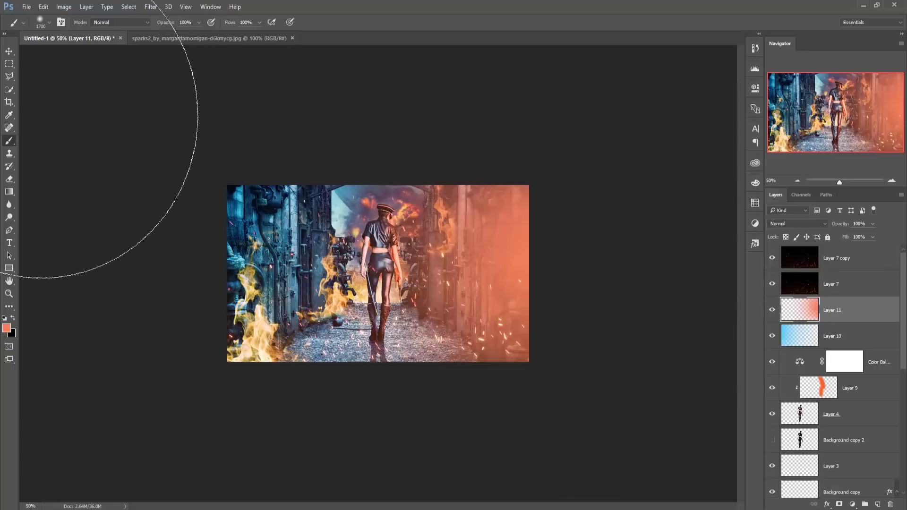
- Scale the orange glow Layer 11 to about 154% and blend it in Overlay
{"action": "left_click", "coordinate": [8, 51]}
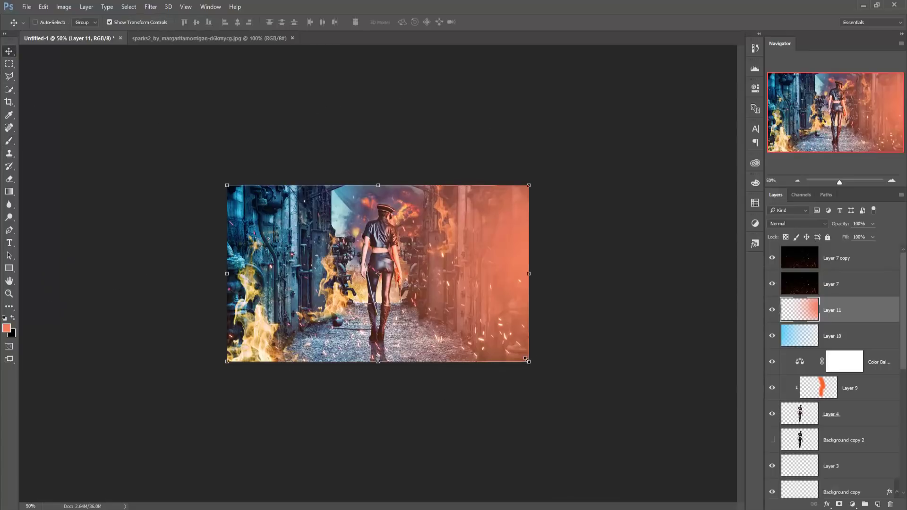
{"action": "left_click_drag", "start_coordinate": [526, 357], "coordinate": [610, 404]}
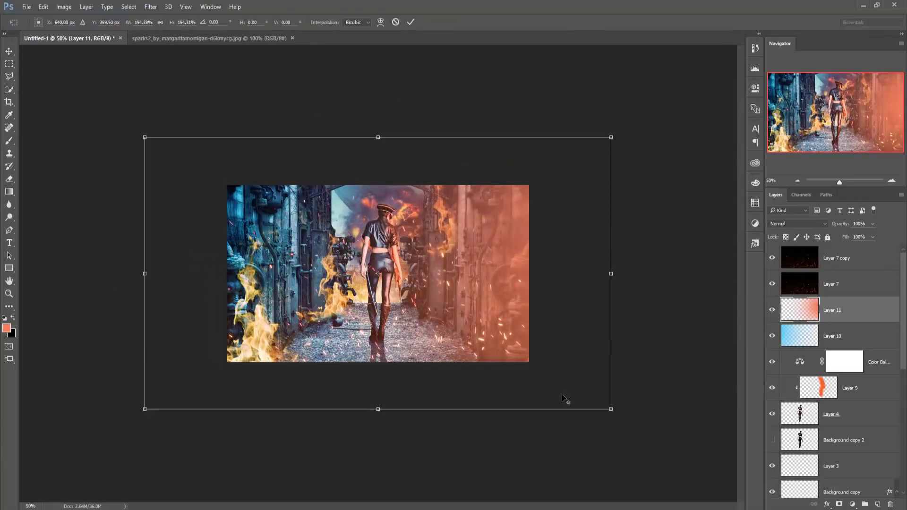
{"action": "left_click_drag", "start_coordinate": [463, 272], "coordinate": [461, 268]}
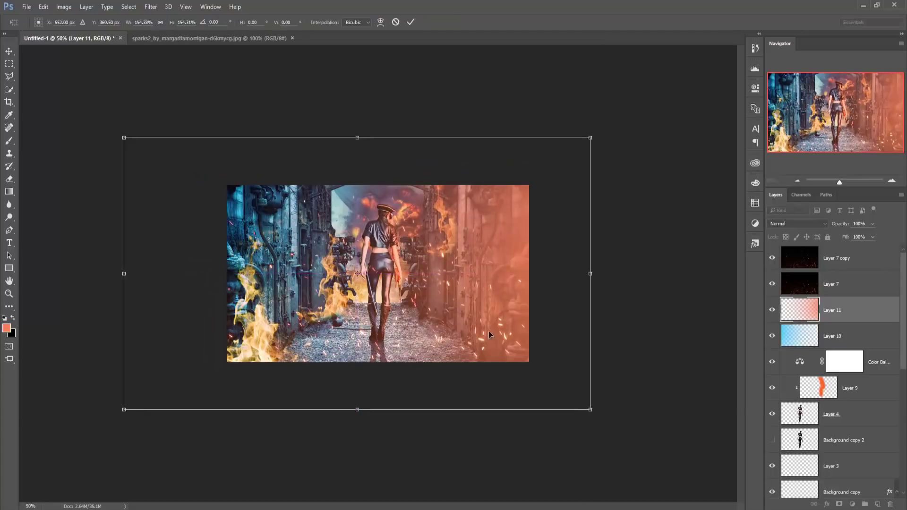
{"action": "left_click", "coordinate": [410, 24]}
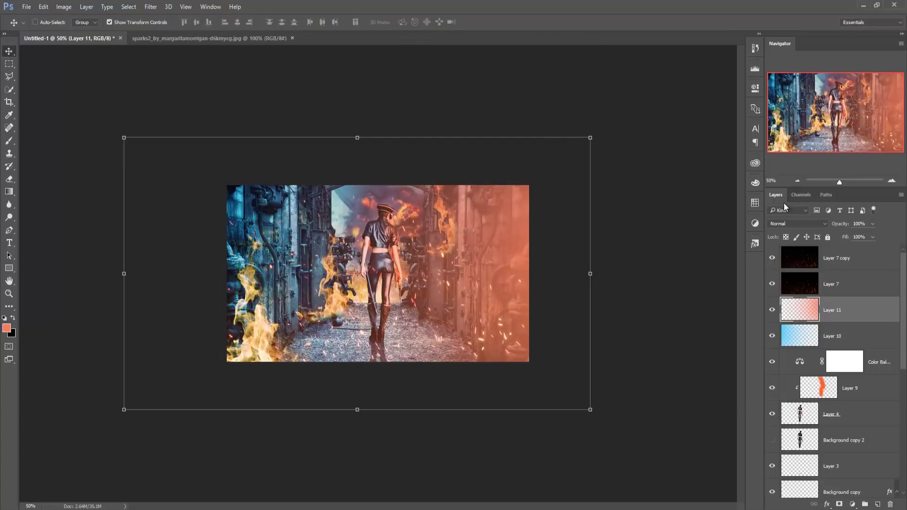
{"action": "left_click", "coordinate": [816, 224]}
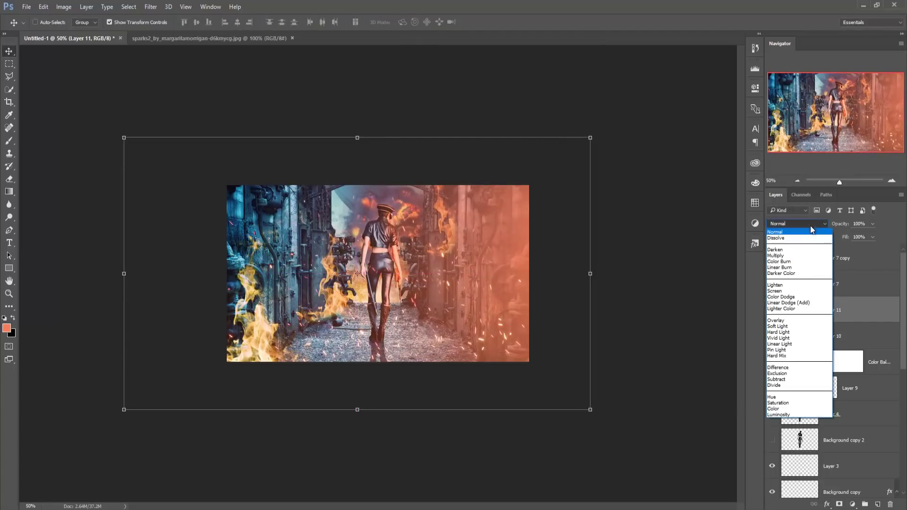
{"action": "left_click", "coordinate": [784, 321]}
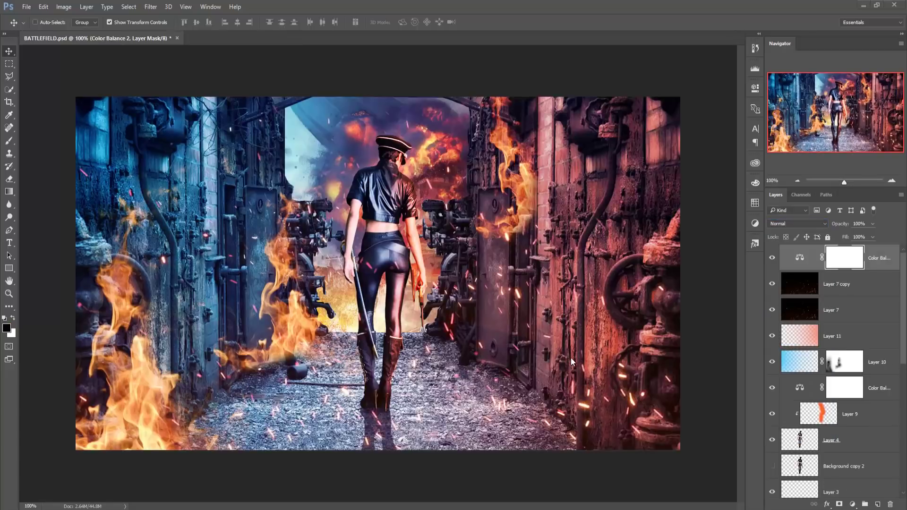
- Lower the cyan glow Layer 10's opacity to about 35%
{"action": "left_click", "coordinate": [798, 364]}
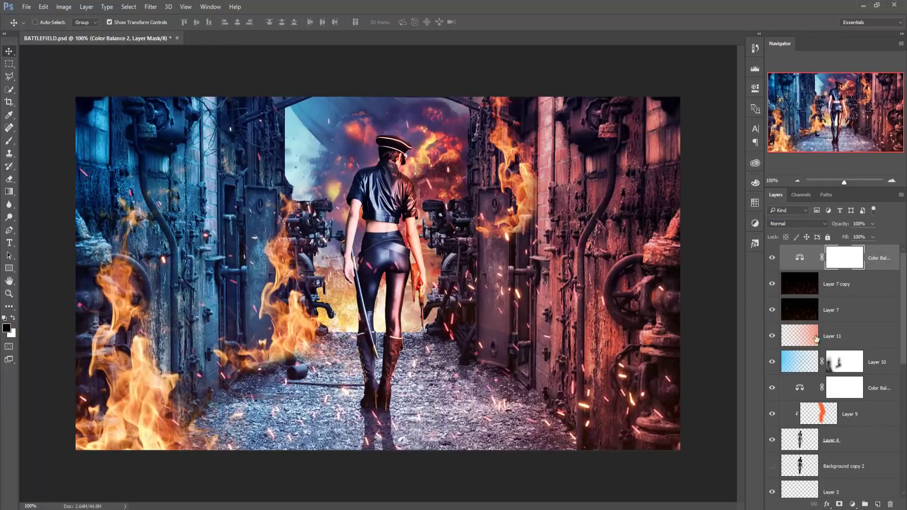
{"action": "left_click", "coordinate": [872, 224]}
{"action": "left_click_drag", "start_coordinate": [870, 237], "coordinate": [868, 239]}
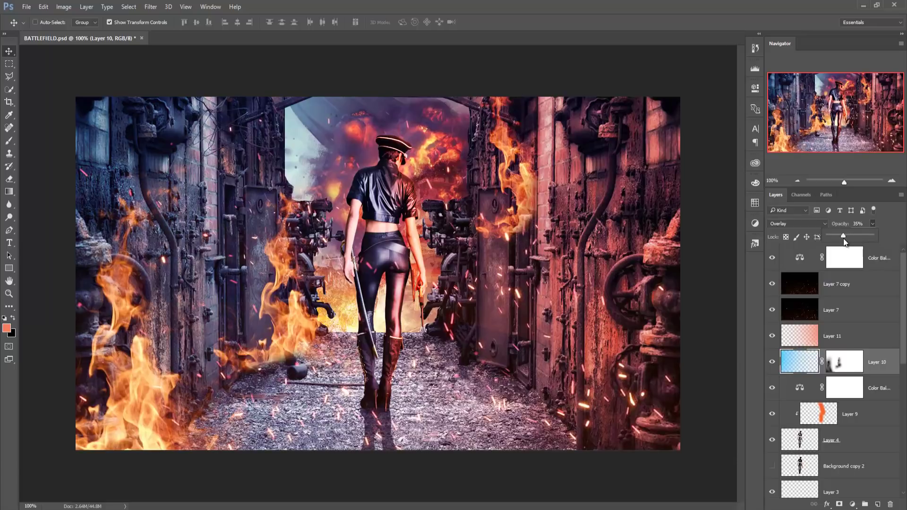
{"action": "left_click", "coordinate": [809, 338]}
- Lower the orange glow Layer 11's opacity to 16%
{"action": "left_click", "coordinate": [873, 225]}
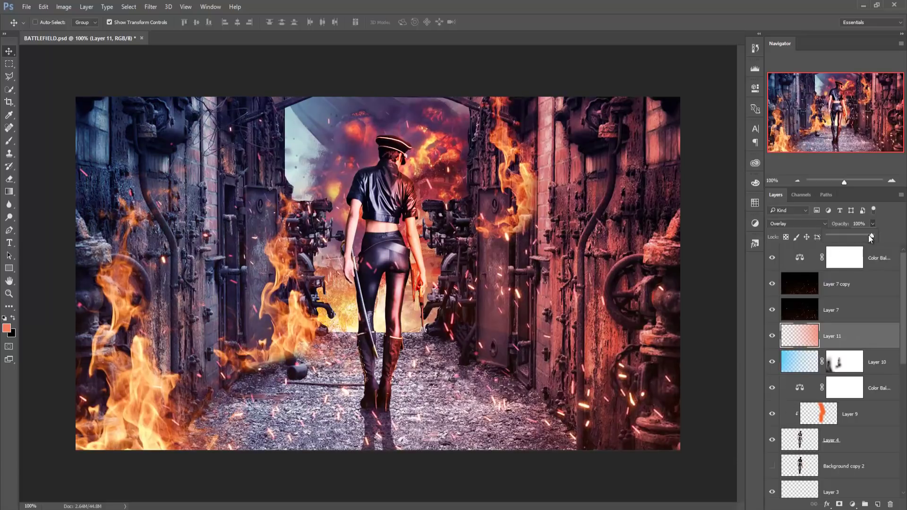
{"action": "left_click_drag", "start_coordinate": [872, 237], "coordinate": [843, 237]}
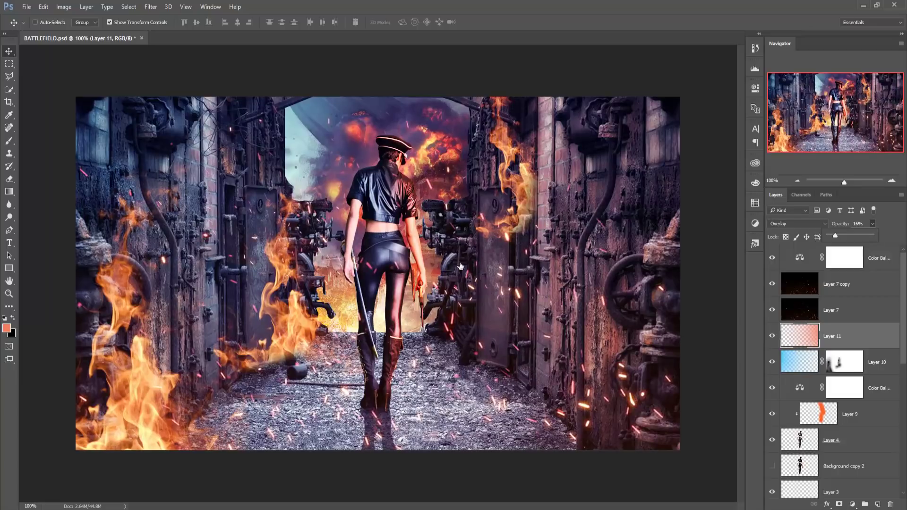
{"action": "left_click", "coordinate": [6, 55]}
- Add a new empty Layer 12 above Layer 1 and switch to the Brush tool
{"action": "scroll", "coordinate": [877, 424], "scroll_direction": "down", "scroll_amount": 1}
{"action": "scroll", "coordinate": [877, 424], "scroll_direction": "down", "scroll_amount": 2}
{"action": "scroll", "coordinate": [877, 423], "scroll_direction": "down", "scroll_amount": 1}
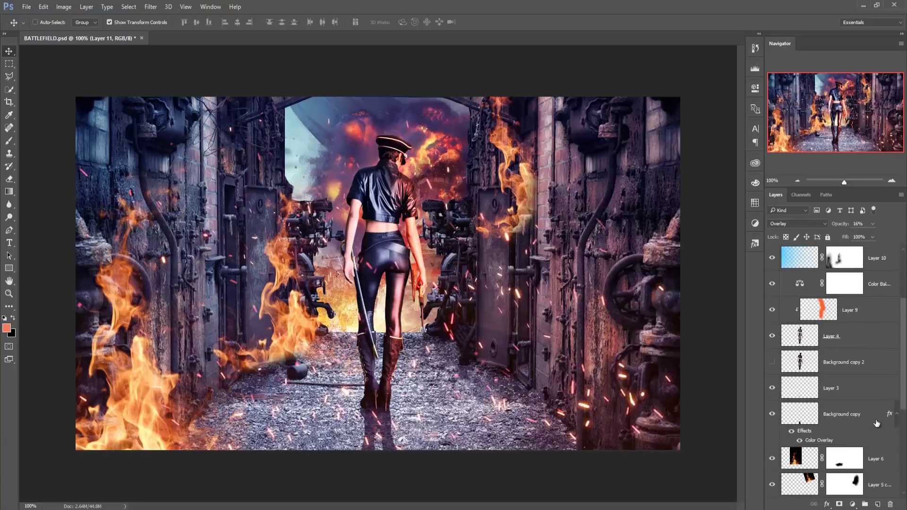
{"action": "scroll", "coordinate": [862, 428], "scroll_direction": "down", "scroll_amount": 2}
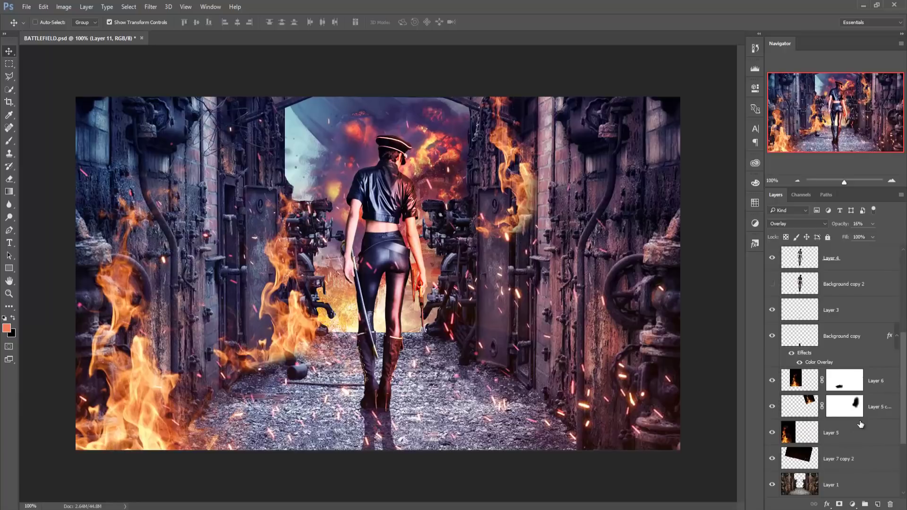
{"action": "scroll", "coordinate": [861, 424], "scroll_direction": "down", "scroll_amount": 3}
{"action": "scroll", "coordinate": [861, 424], "scroll_direction": "down", "scroll_amount": 1}
{"action": "left_click", "coordinate": [853, 413]}
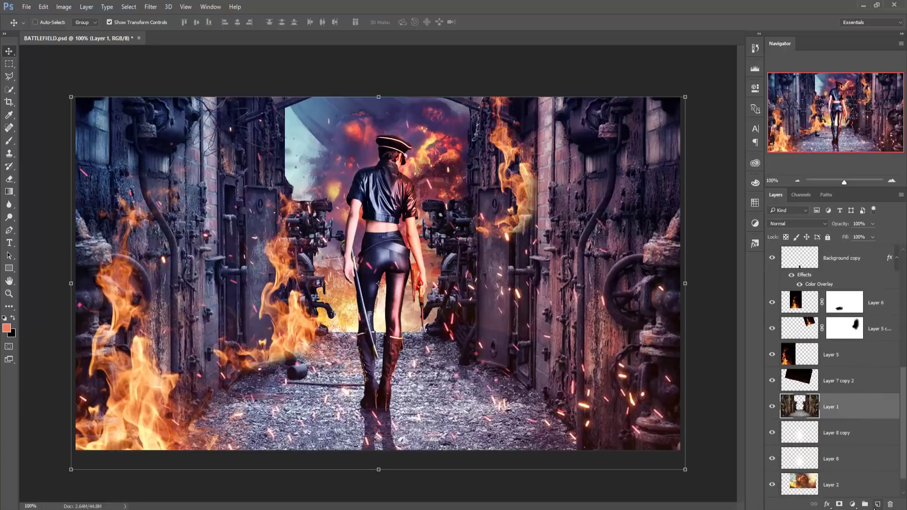
{"action": "left_click", "coordinate": [878, 505]}
{"action": "left_click", "coordinate": [9, 141]}
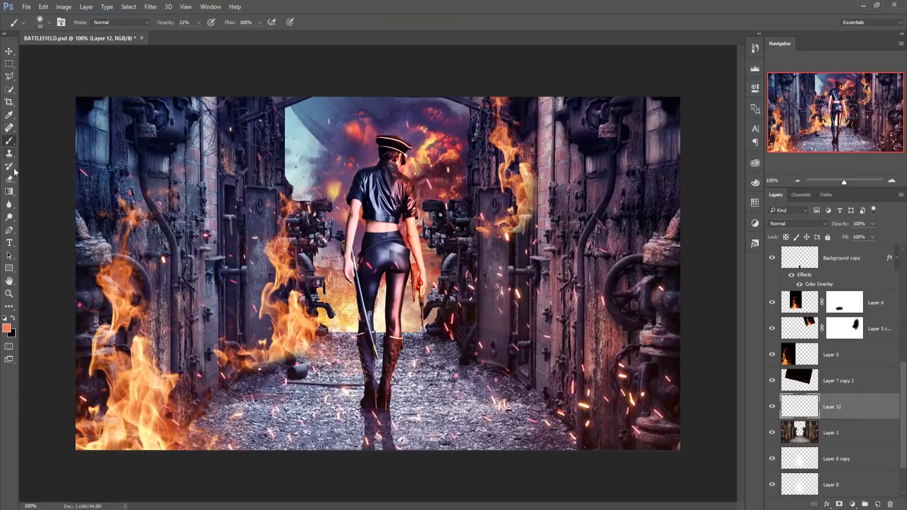
- Set the foreground colour to near-white
{"action": "left_click", "coordinate": [7, 327]}
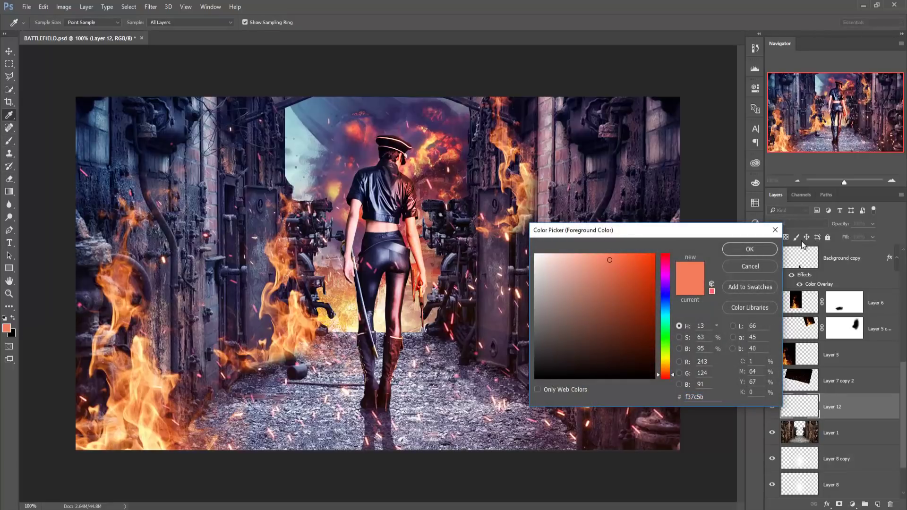
{"action": "left_click", "coordinate": [777, 230]}
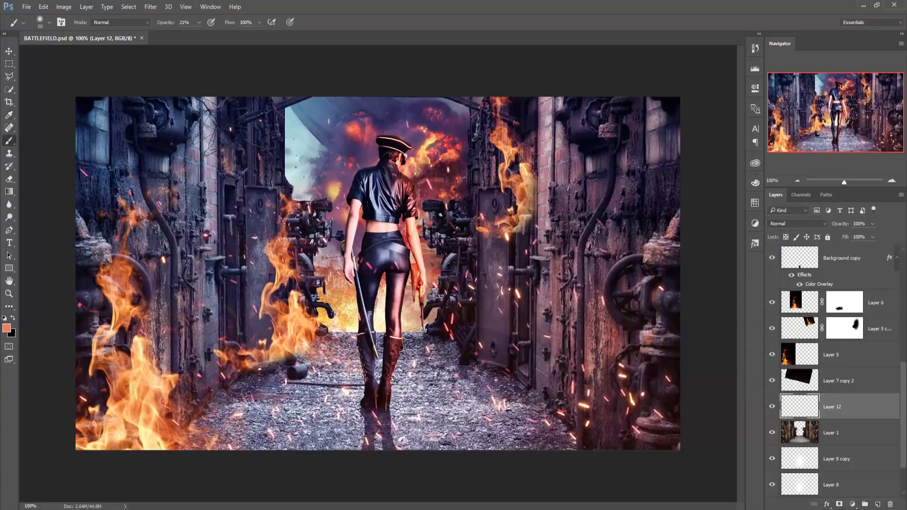
{"action": "left_click", "coordinate": [6, 329]}
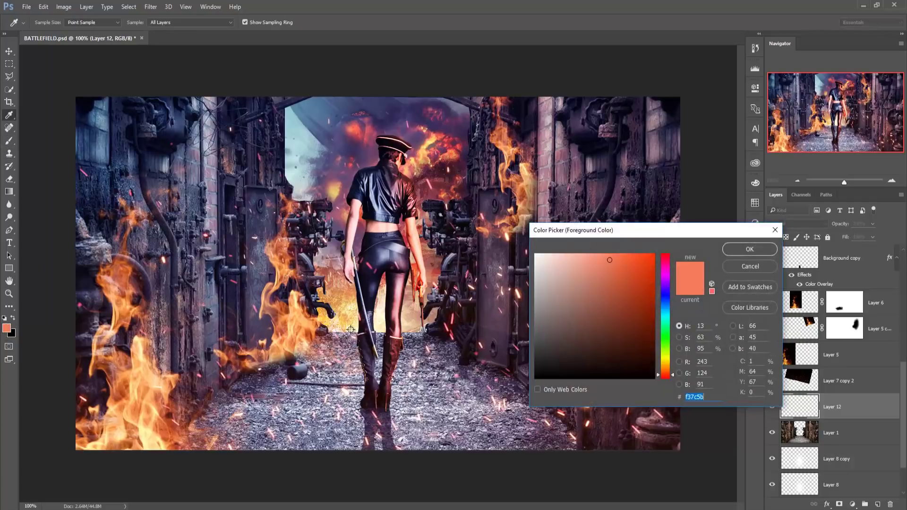
{"action": "left_click", "coordinate": [536, 255]}
{"action": "left_click", "coordinate": [750, 249]}
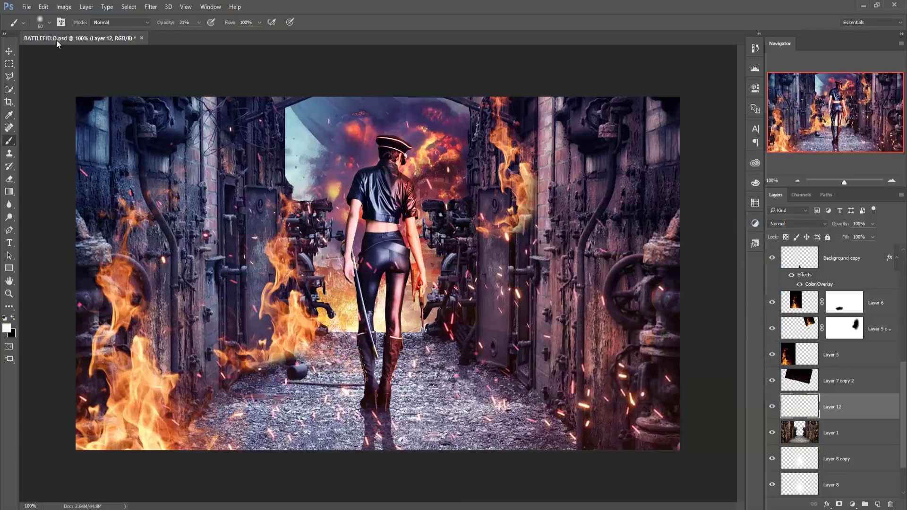
- Choose a soft round brush tip at 600 px, undoing a test dab
{"action": "left_click", "coordinate": [50, 22]}
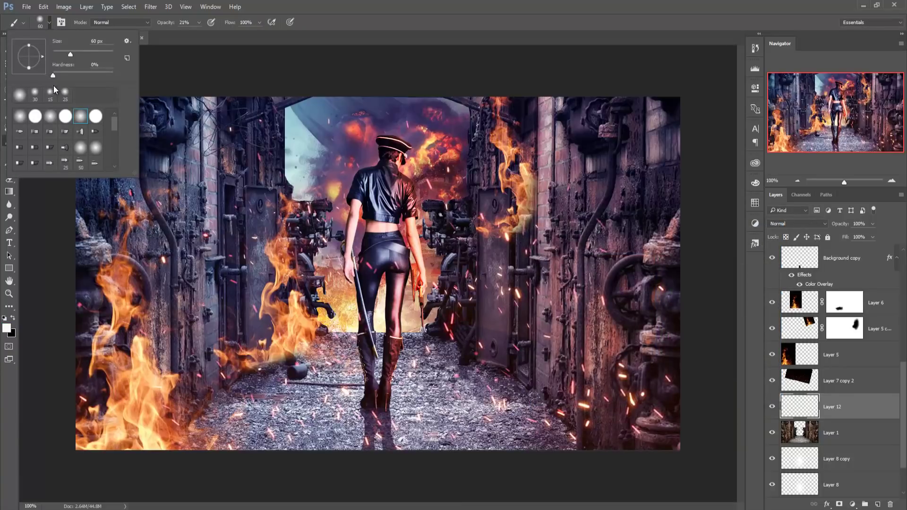
{"action": "left_click", "coordinate": [53, 116]}
{"action": "left_click", "coordinate": [551, 5]}
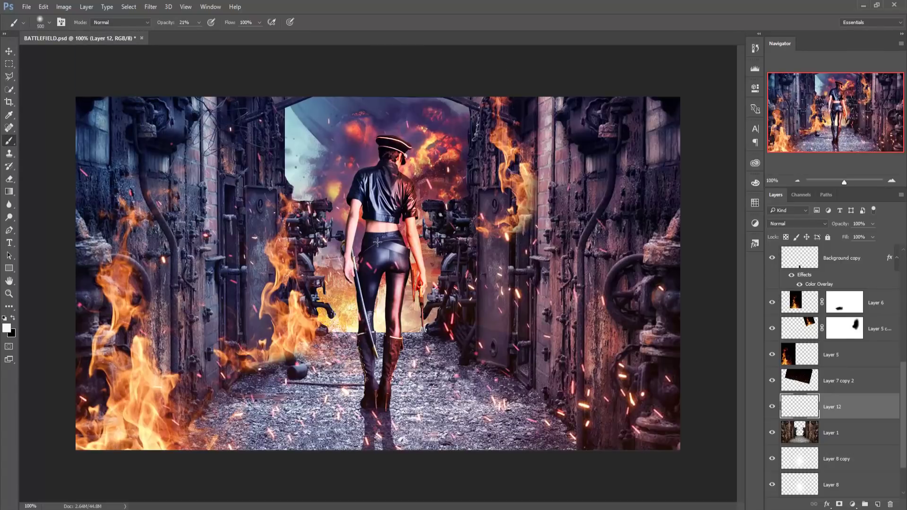
{"action": "key", "text": "bracketright"}
{"action": "left_click", "coordinate": [389, 210]}
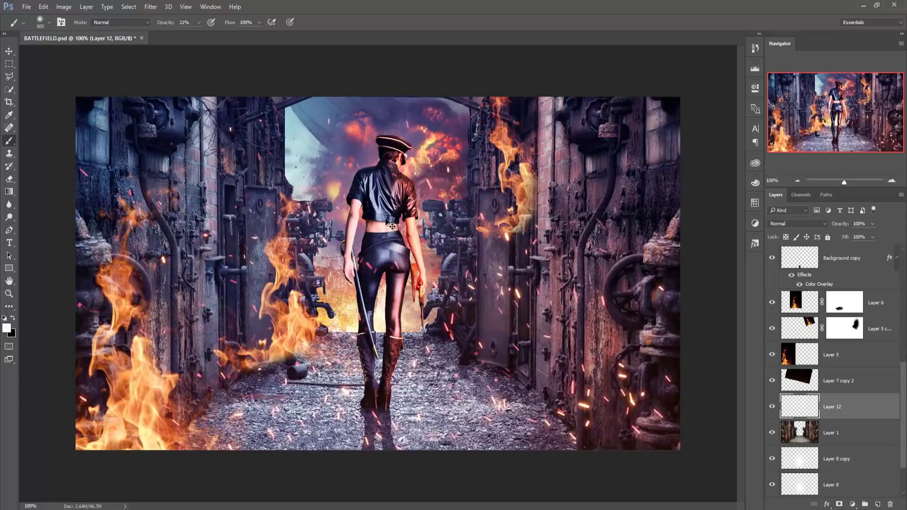
{"action": "key", "text": "ctrl+z"}
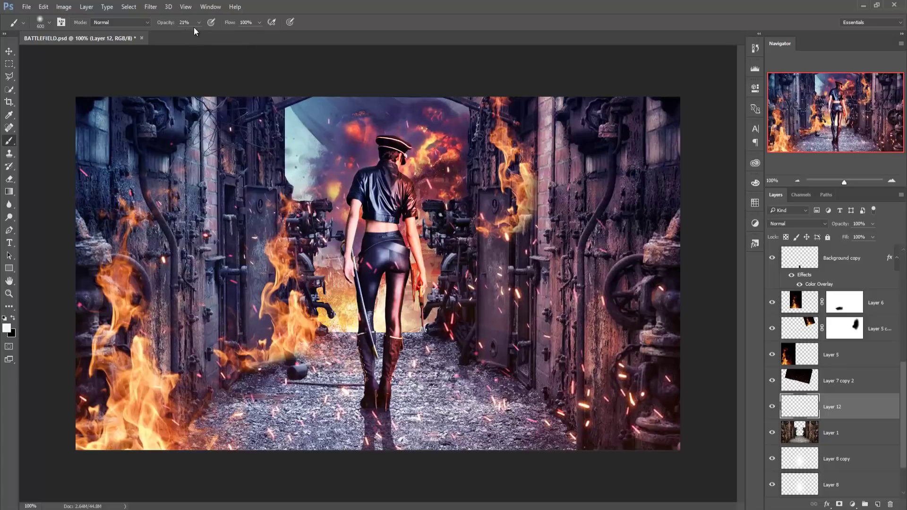
- Set brush opacity to 45% and paint a soft white haze into the corridor centre
{"action": "left_click", "coordinate": [199, 22]}
{"action": "left_click_drag", "start_coordinate": [198, 34], "coordinate": [208, 34]}
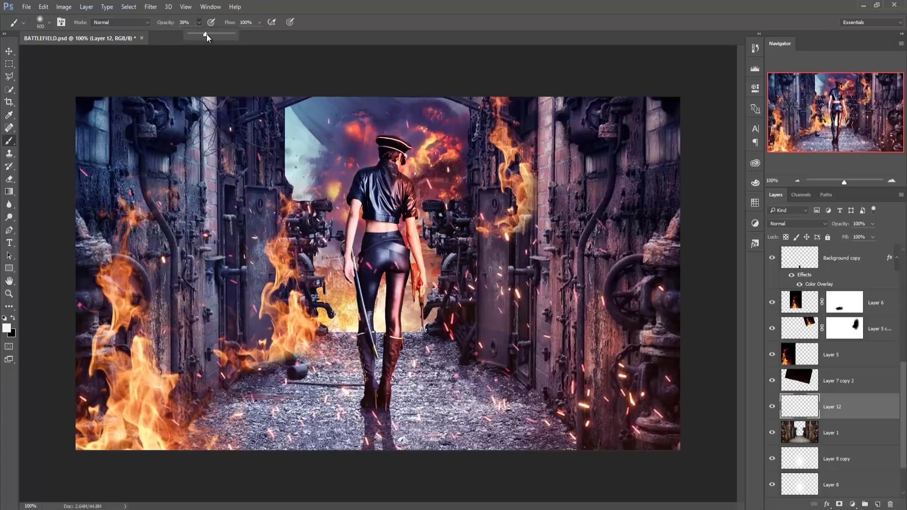
{"action": "left_click", "coordinate": [386, 242]}
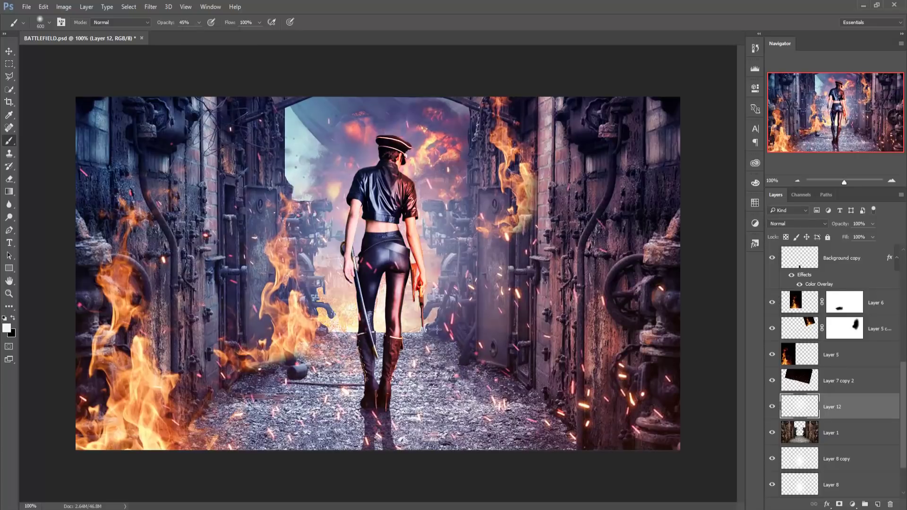
{"action": "left_click", "coordinate": [9, 50]}
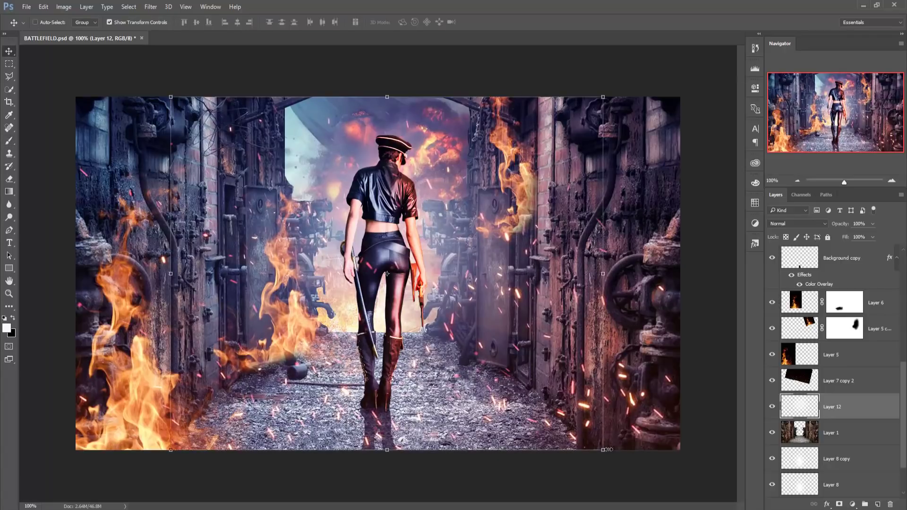
- Narrow the white haze from its right side and stretch it downward past the canvas
{"action": "mouse_move", "coordinate": [604, 275]}
{"action": "left_mouse_down"}
{"action": "mouse_move", "coordinate": [559, 278]}
{"action": "mouse_move", "coordinate": [567, 279]}
{"action": "left_mouse_up"}
{"action": "left_click_drag", "start_coordinate": [431, 261], "coordinate": [424, 157]}
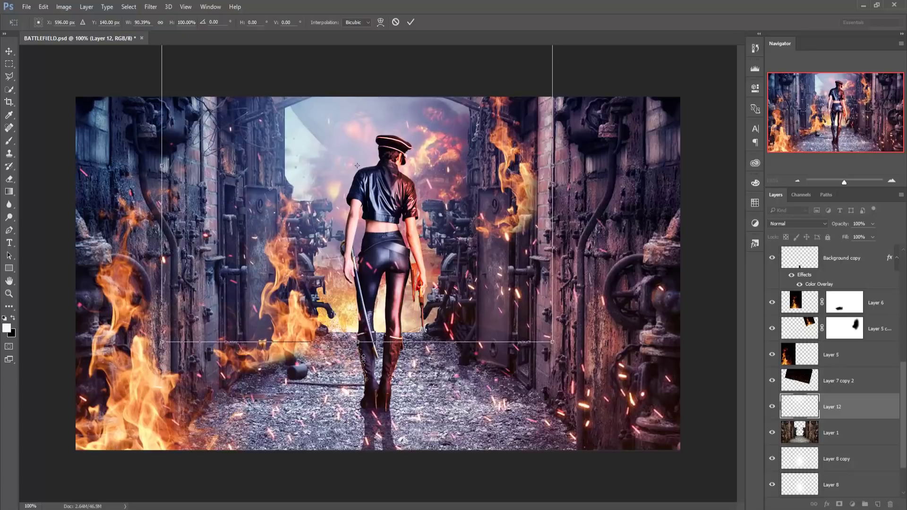
{"action": "left_click_drag", "start_coordinate": [357, 348], "coordinate": [371, 496]}
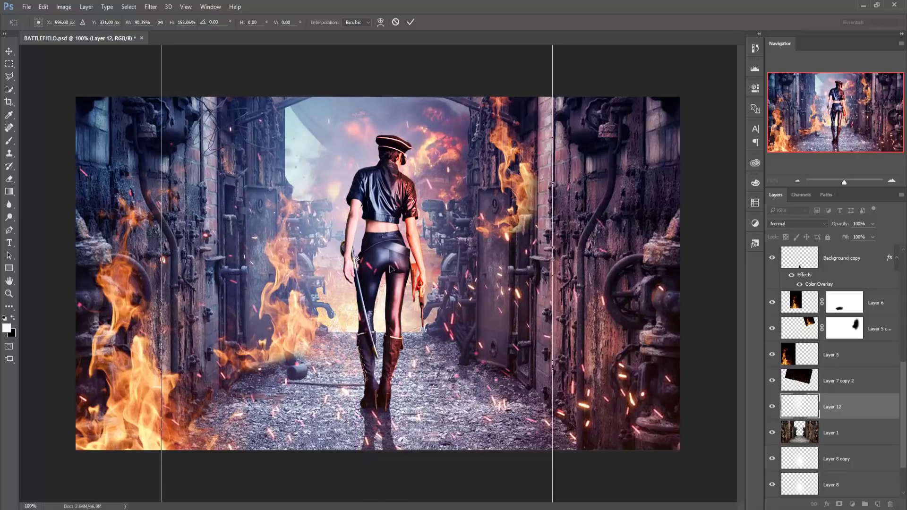
{"action": "mouse_move", "coordinate": [393, 322]}
{"action": "left_mouse_down"}
{"action": "mouse_move", "coordinate": [397, 196]}
{"action": "mouse_move", "coordinate": [411, 208]}
{"action": "left_mouse_up"}
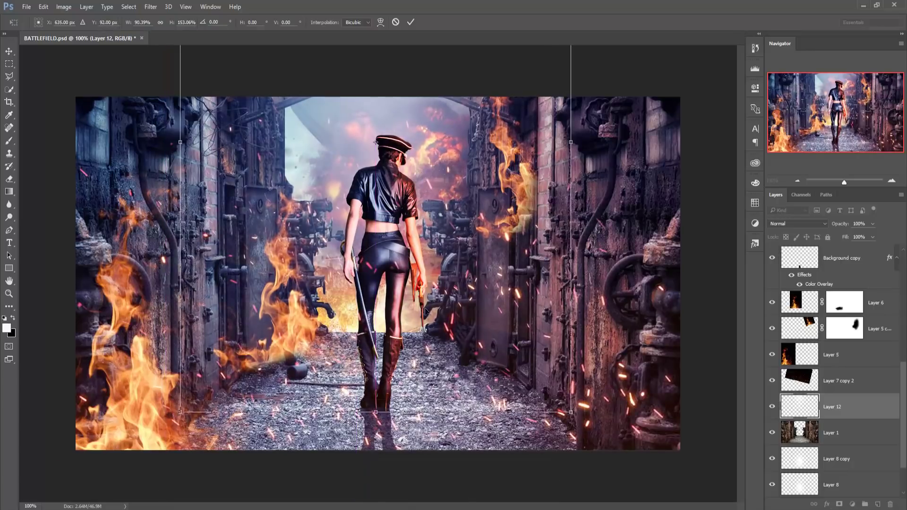
{"action": "left_click_drag", "start_coordinate": [376, 412], "coordinate": [376, 501]}
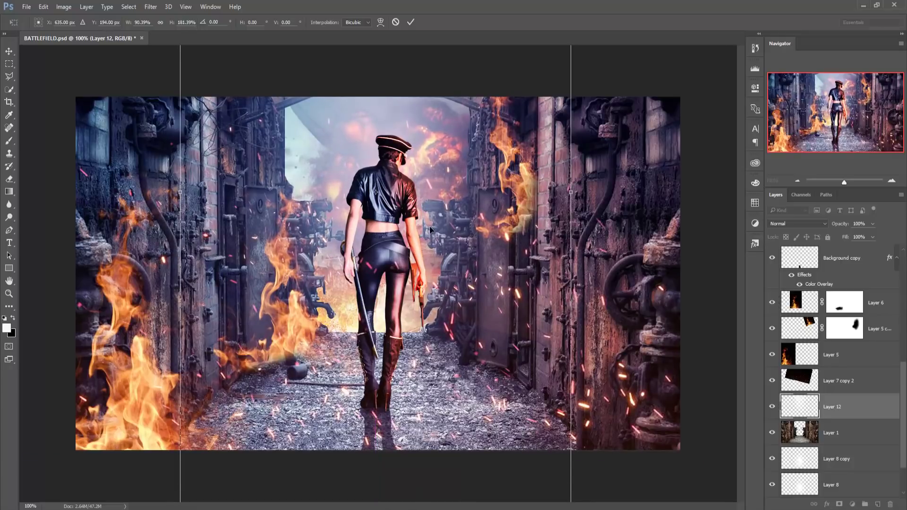
{"action": "left_click_drag", "start_coordinate": [441, 160], "coordinate": [434, 146]}
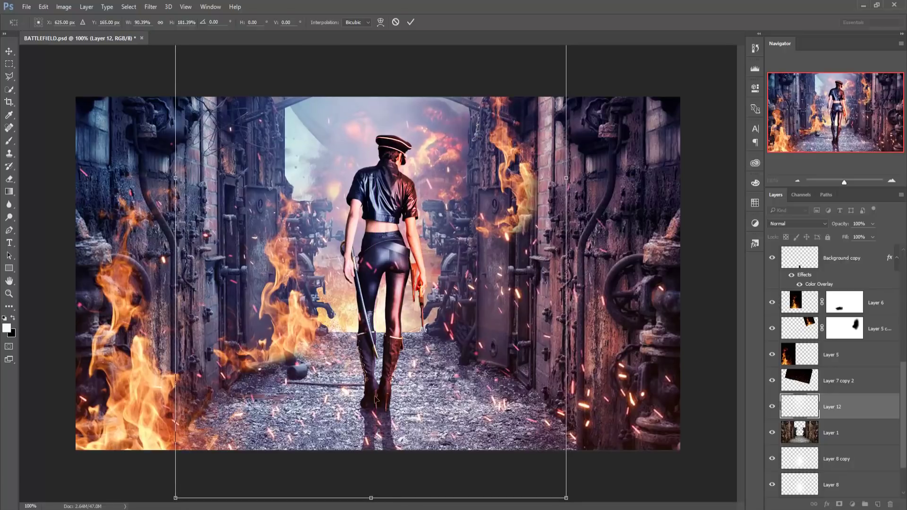
- Stretch the haze to about 228% height, reposition it, and apply the transform
{"action": "key", "text": "ctrl+minus"}
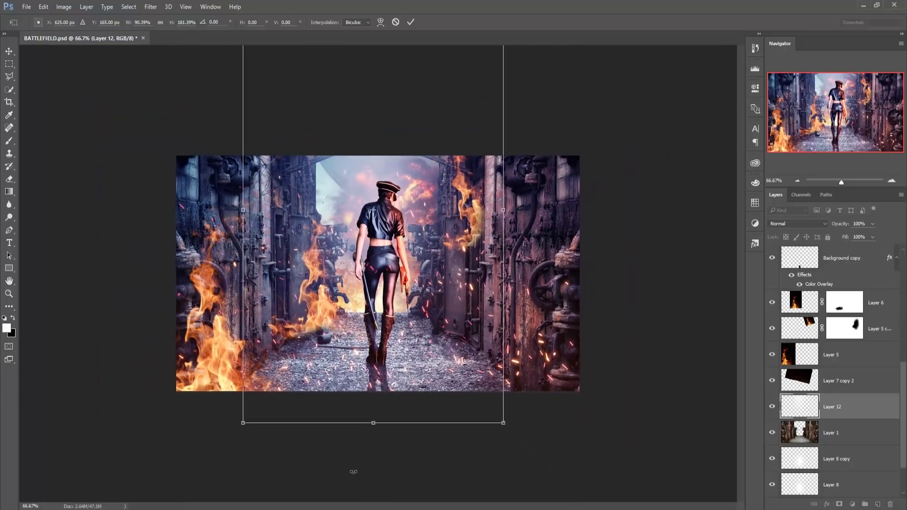
{"action": "key", "text": "ctrl+minus"}
{"action": "left_click_drag", "start_coordinate": [377, 386], "coordinate": [381, 470]}
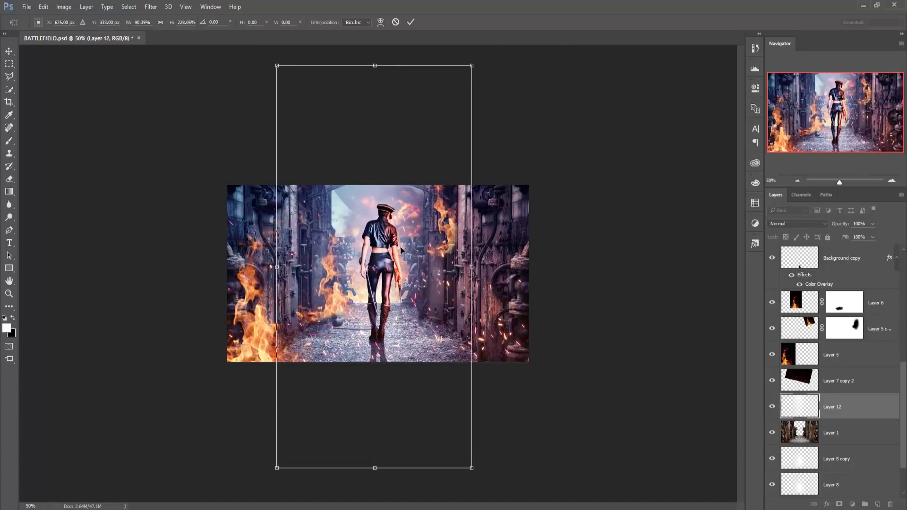
{"action": "left_click_drag", "start_coordinate": [403, 204], "coordinate": [408, 208]}
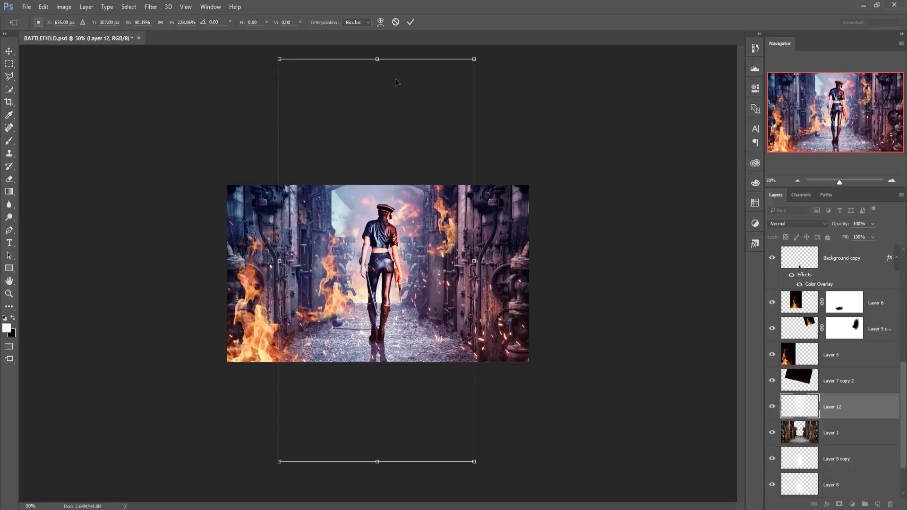
{"action": "left_click", "coordinate": [411, 22]}
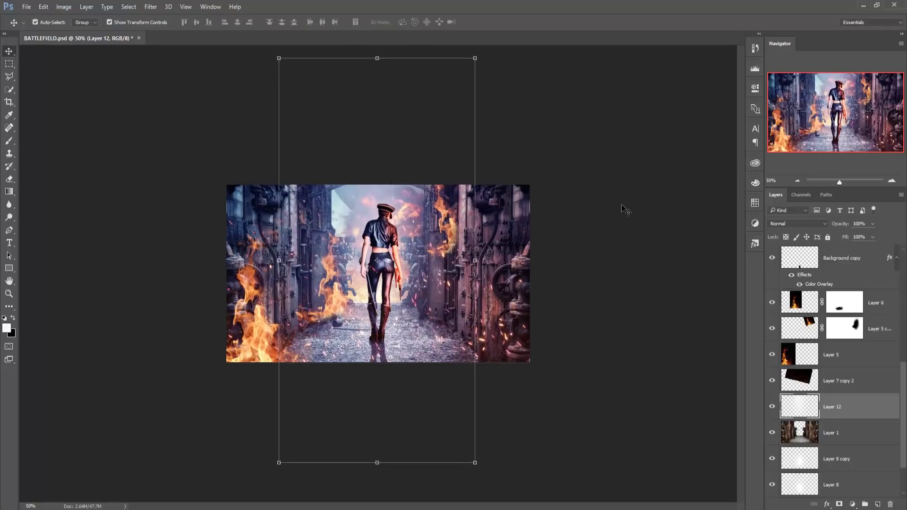
{"action": "key", "text": "ctrl+plus"}
{"action": "key", "text": "ctrl+plus"}
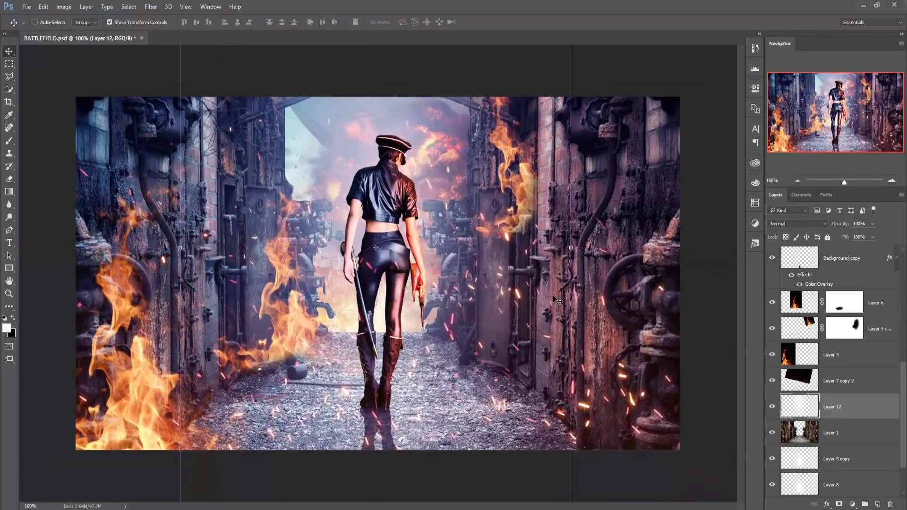
- Delete the topmost Color Balance adjustment layer above the sparks layers
{"action": "left_click", "coordinate": [858, 259]}
{"action": "scroll", "coordinate": [856, 283], "scroll_direction": "down", "scroll_amount": 5}
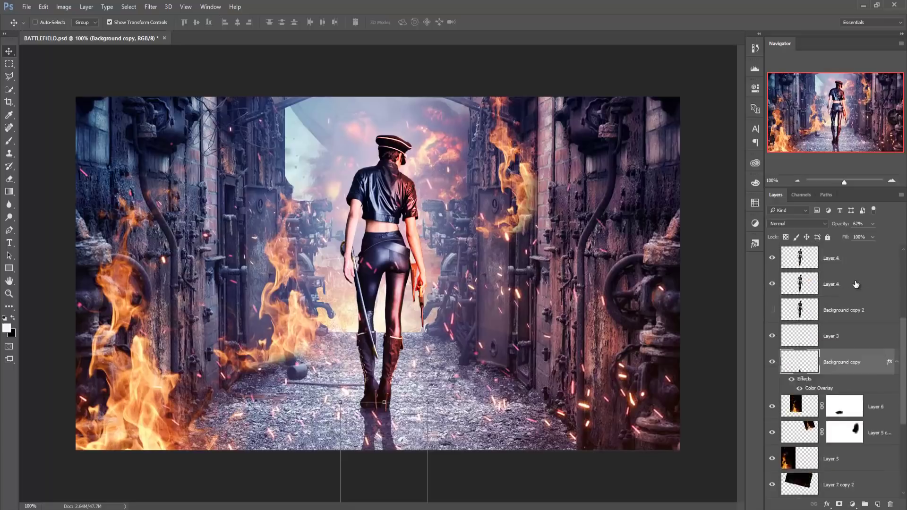
{"action": "scroll", "coordinate": [856, 283], "scroll_direction": "down", "scroll_amount": 5}
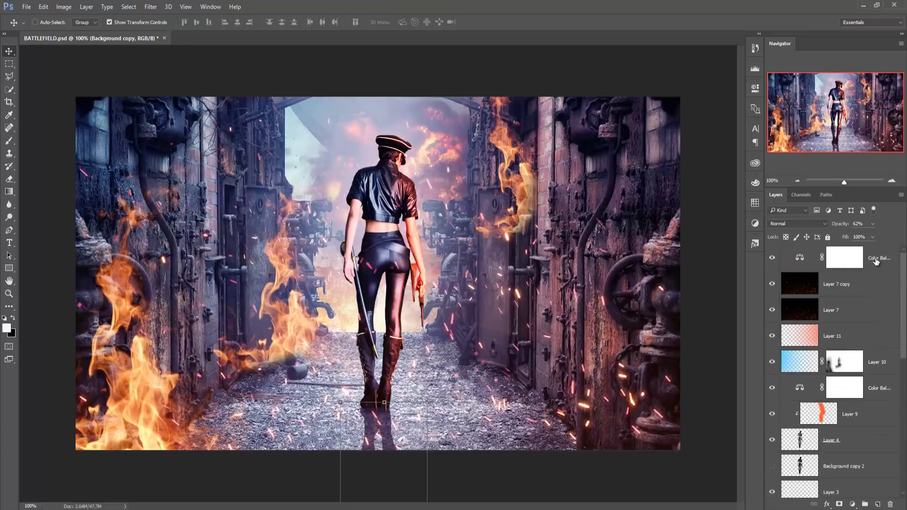
{"action": "left_click", "coordinate": [877, 261]}
{"action": "left_click", "coordinate": [883, 261]}
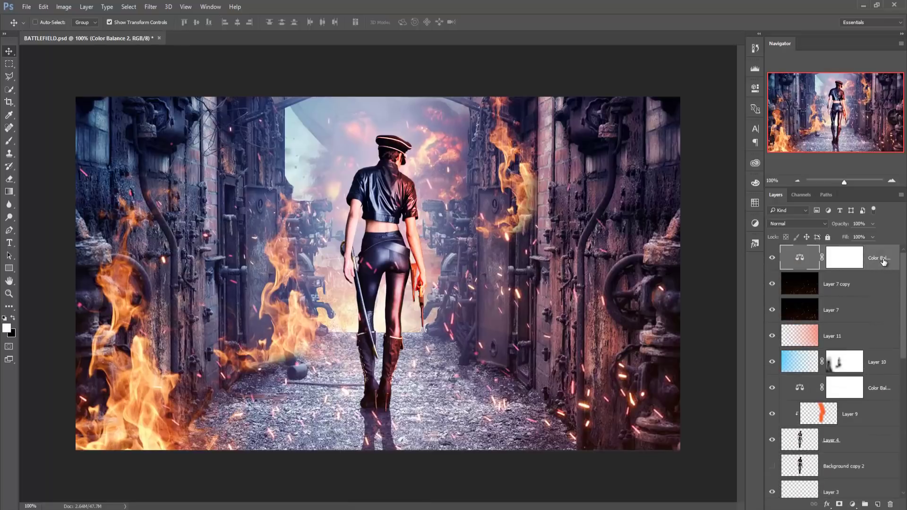
{"action": "key", "text": "Delete"}
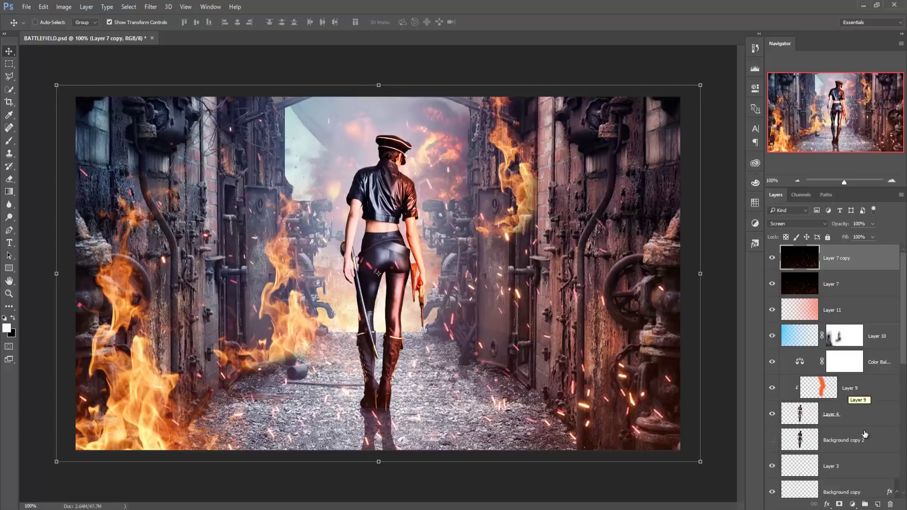
- Add a Color Balance layer with midtones Magenta–Green -10 and Yellow–Blue +9
{"action": "left_click", "coordinate": [853, 504]}
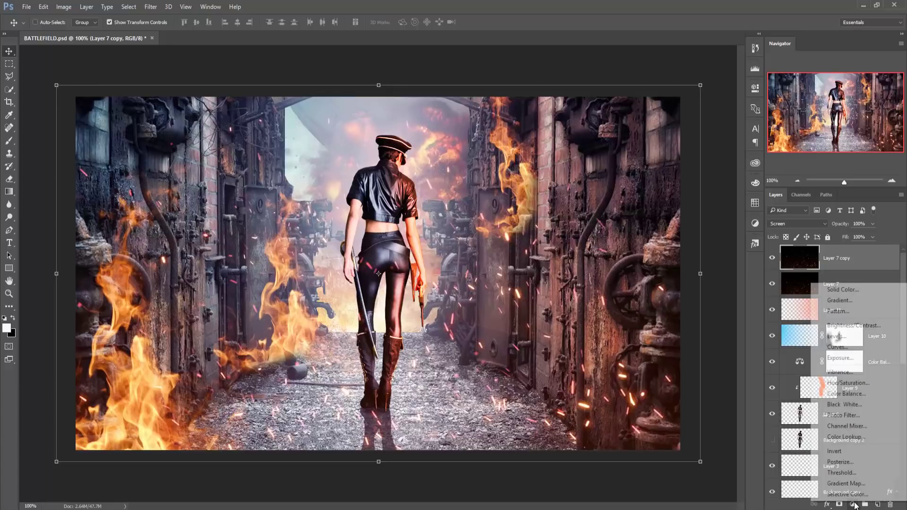
{"action": "left_click", "coordinate": [846, 391]}
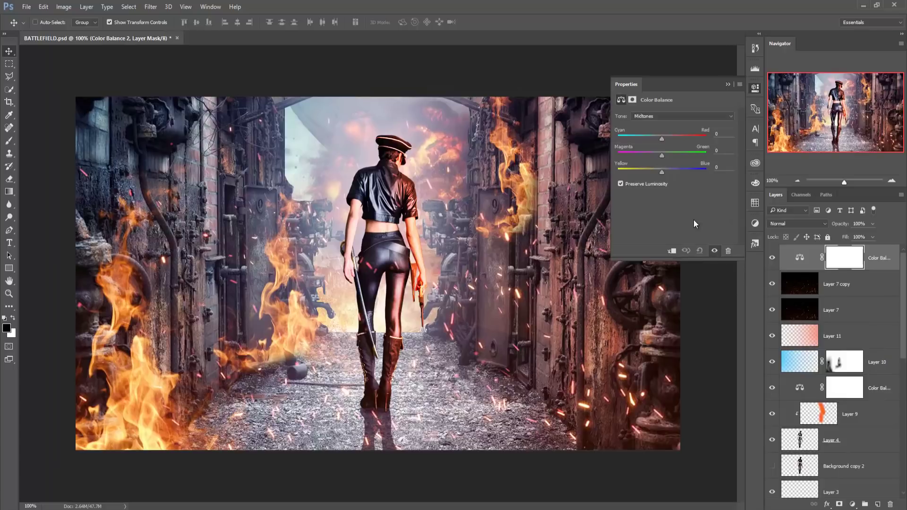
{"action": "left_click_drag", "start_coordinate": [662, 172], "coordinate": [660, 172]}
{"action": "left_click_drag", "start_coordinate": [661, 155], "coordinate": [658, 155]}
{"action": "left_click_drag", "start_coordinate": [657, 170], "coordinate": [671, 171]}
{"action": "left_click_drag", "start_coordinate": [671, 169], "coordinate": [666, 169]}
{"action": "left_click", "coordinate": [727, 83]}
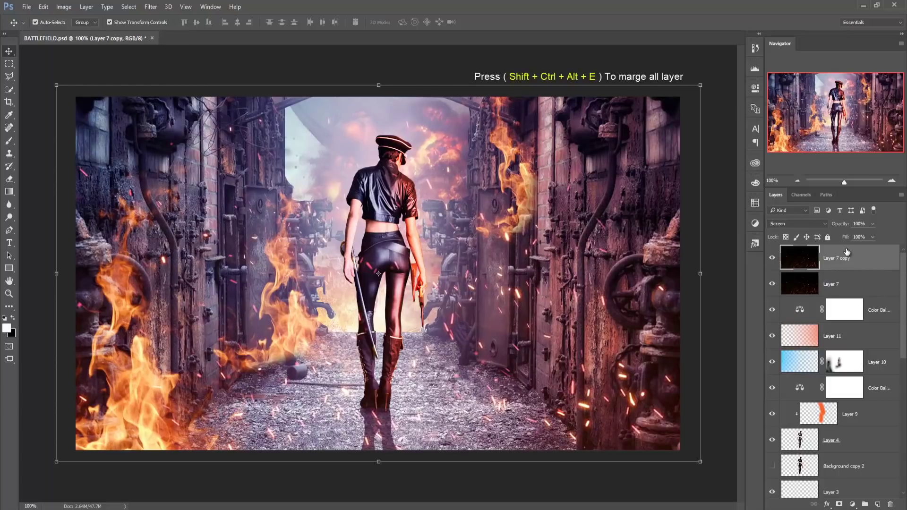
- Stamp visible layers into Layer 13 and add a white 'LAST BATTLE' title in Assassin$ font
{"action": "key", "text": "ctrl+shift+alt+e"}
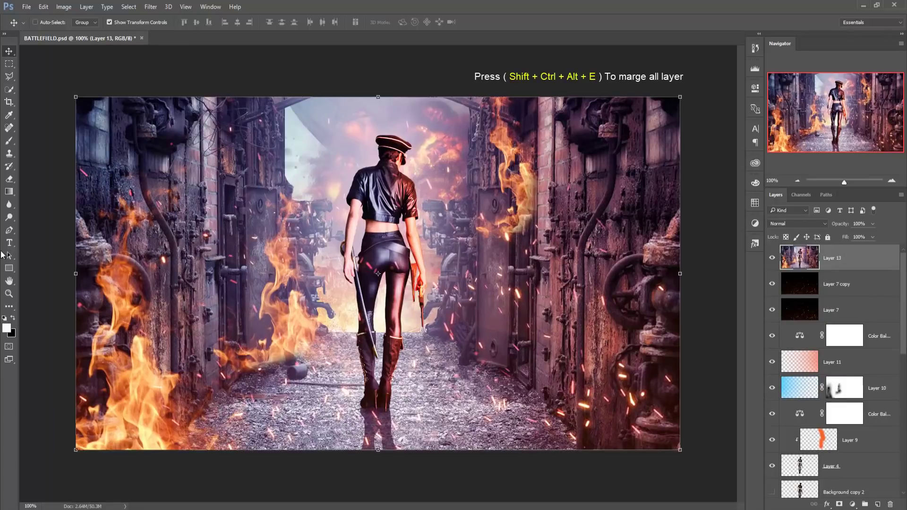
{"action": "left_click", "coordinate": [9, 243]}
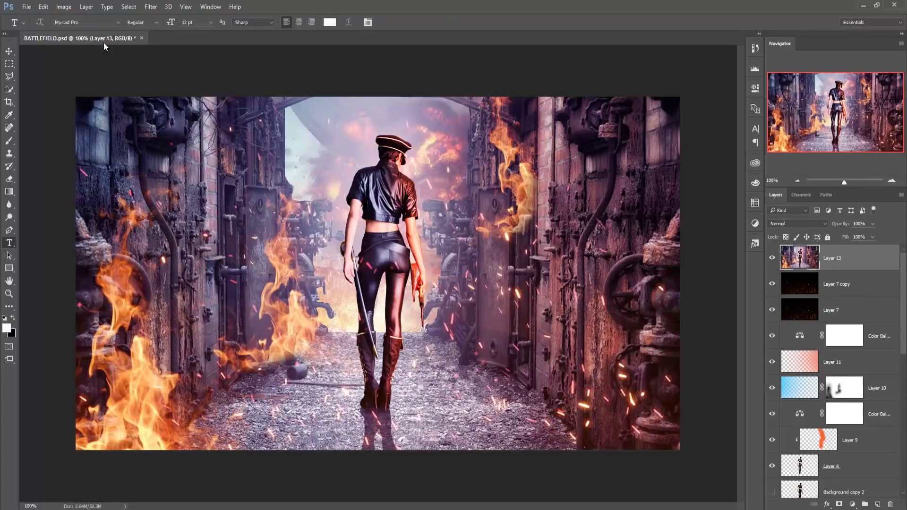
{"action": "left_click", "coordinate": [118, 22]}
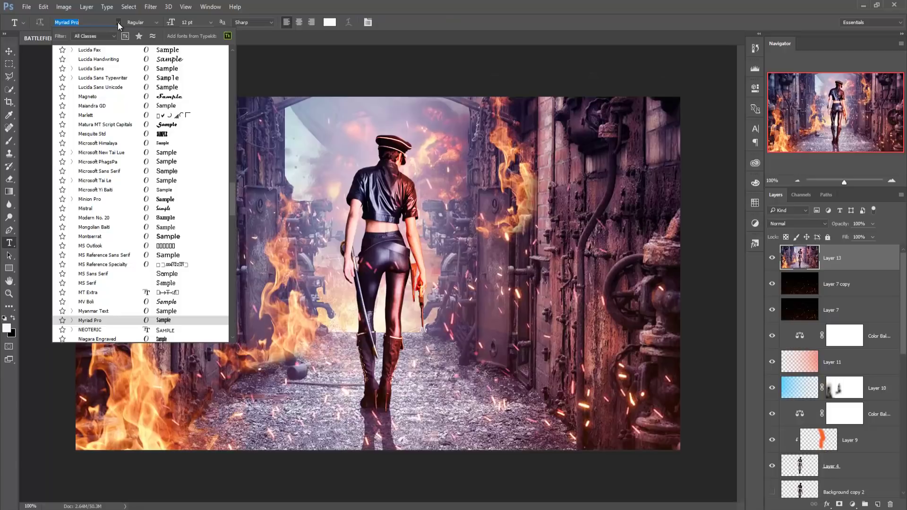
{"action": "left_click_drag", "start_coordinate": [233, 195], "coordinate": [228, 54]}
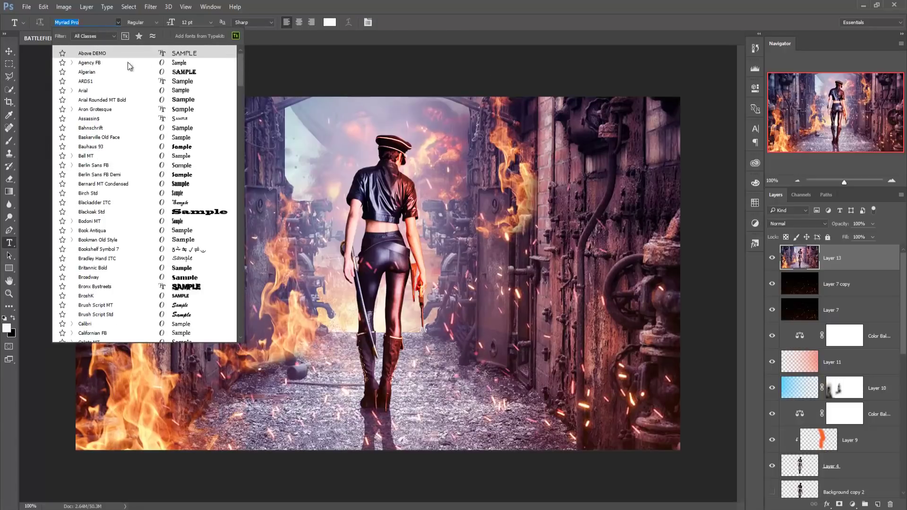
{"action": "left_click", "coordinate": [95, 118]}
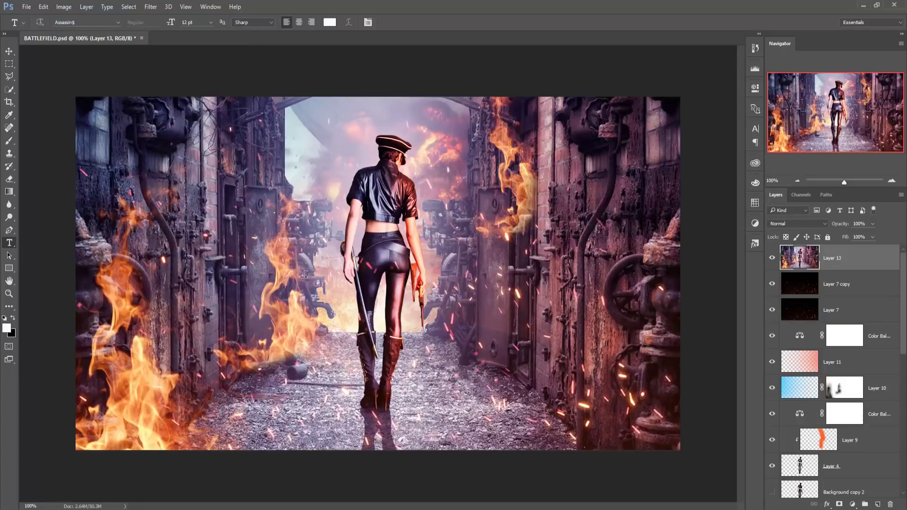
{"action": "left_click", "coordinate": [286, 353]}
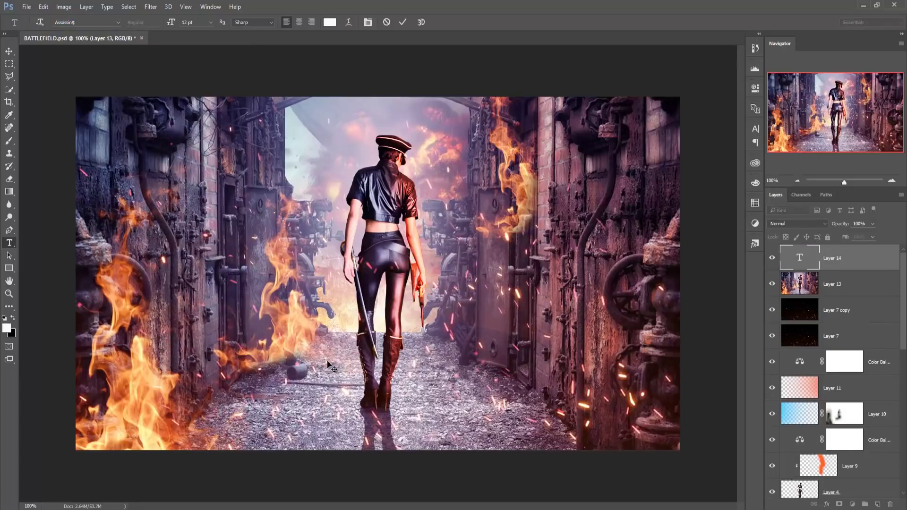
{"action": "type", "text": "BA"}
{"action": "key", "text": "BackSpace"}
{"action": "key", "text": "BackSpace"}
{"action": "type", "text": "LAST"}
{"action": "type", "text": " BAT"}
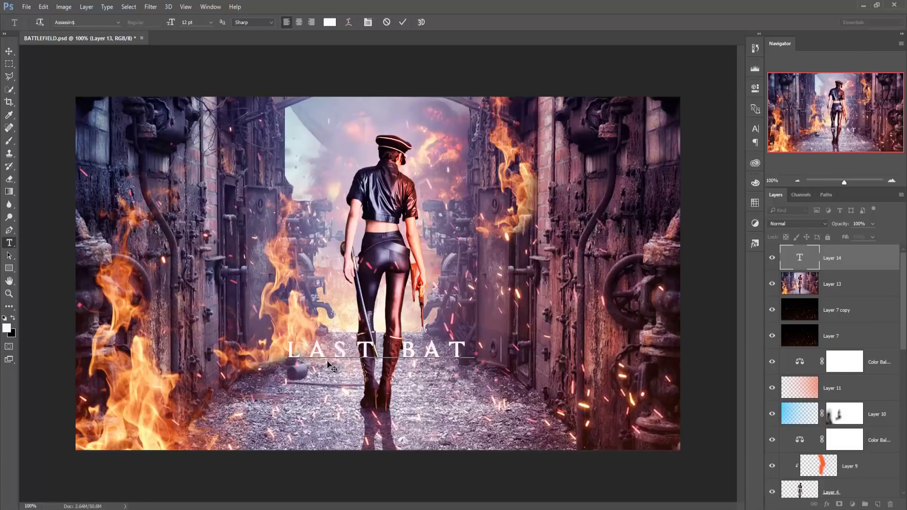
{"action": "type", "text": "TLE"}
{"action": "left_click", "coordinate": [402, 23]}
- Scale the LAST BATTLE title to about 159% and lower it near the poster's bottom
{"action": "left_click", "coordinate": [9, 52]}
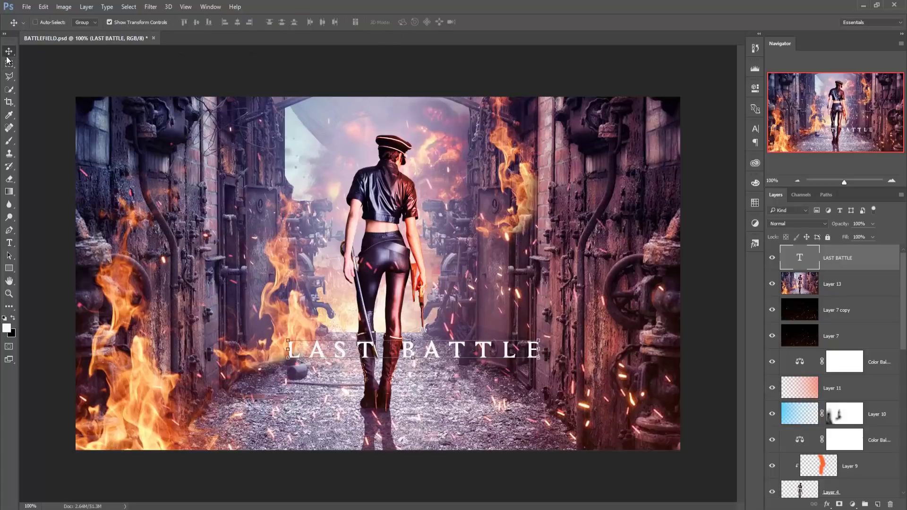
{"action": "mouse_move", "coordinate": [436, 354]}
{"action": "left_mouse_down"}
{"action": "mouse_move", "coordinate": [401, 345]}
{"action": "mouse_move", "coordinate": [398, 376]}
{"action": "left_mouse_up"}
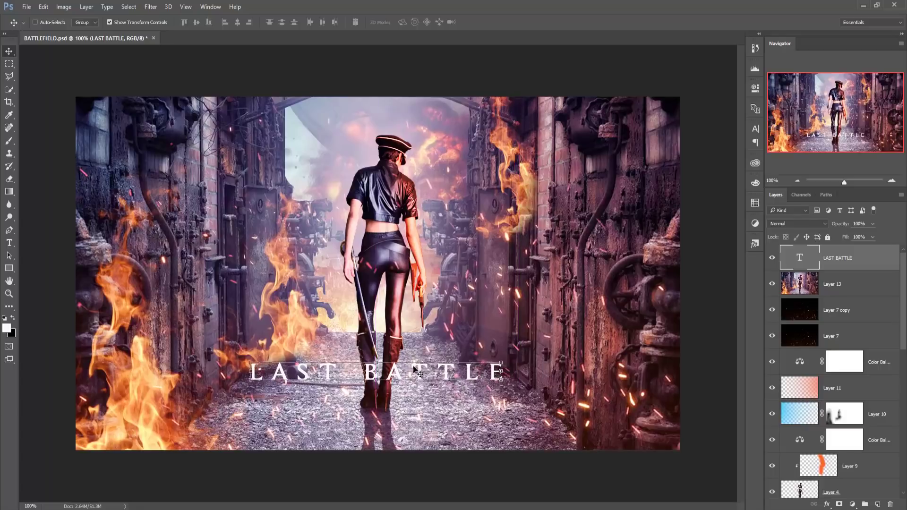
{"action": "left_click_drag", "start_coordinate": [501, 364], "coordinate": [591, 352]}
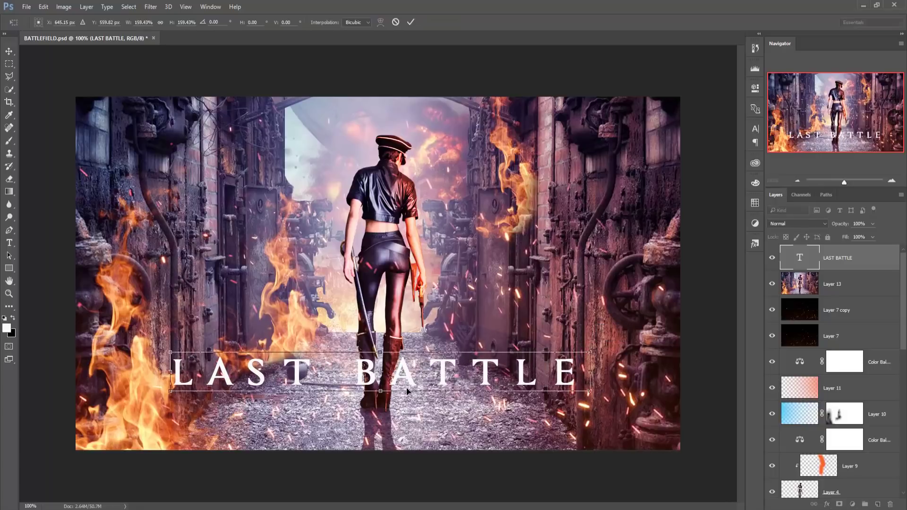
{"action": "mouse_move", "coordinate": [408, 391]}
{"action": "left_mouse_down"}
{"action": "mouse_move", "coordinate": [409, 282]}
{"action": "mouse_move", "coordinate": [420, 289]}
{"action": "mouse_move", "coordinate": [409, 384]}
{"action": "left_mouse_up"}
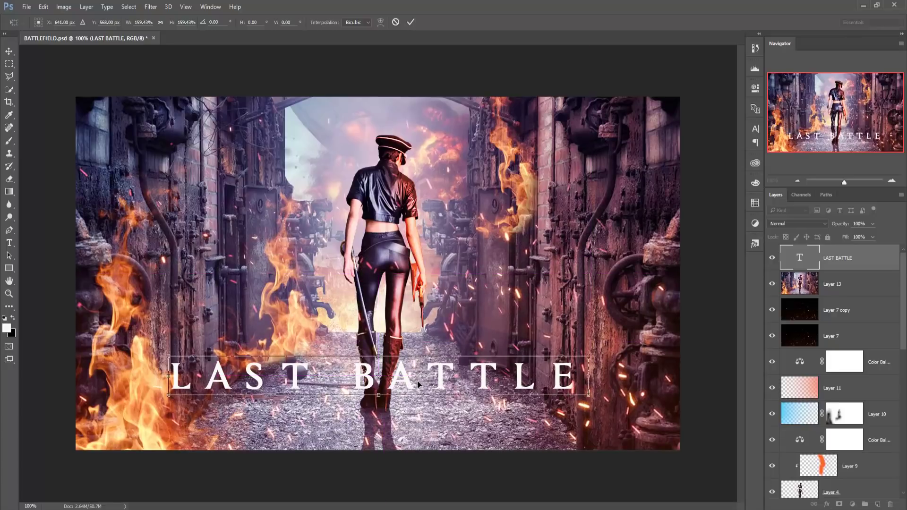
{"action": "left_click", "coordinate": [410, 22]}
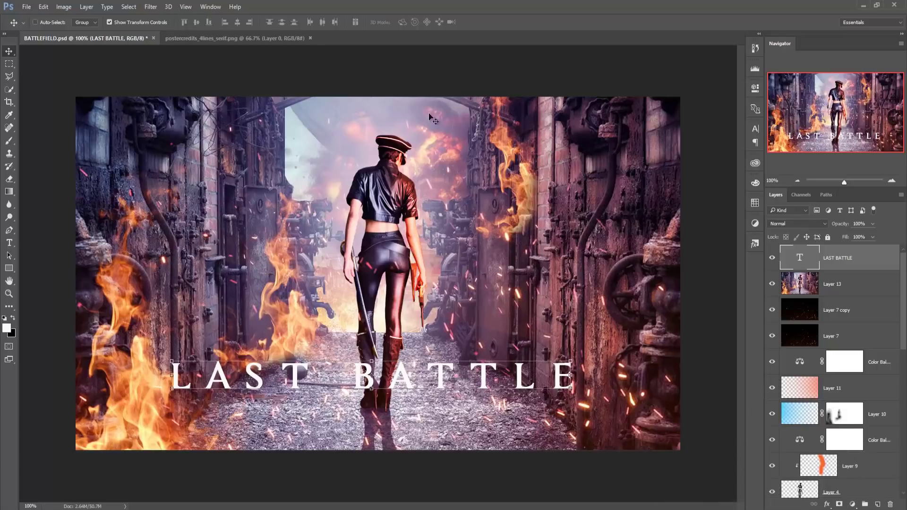
- Copy the postercredits layer into the BATTLEFIELD poster as Layer 14 and close the credits document
{"action": "mouse_move", "coordinate": [224, 39]}
{"action": "left_mouse_down"}
{"action": "mouse_move", "coordinate": [227, 87]}
{"action": "mouse_move", "coordinate": [549, 136]}
{"action": "left_mouse_up"}
{"action": "left_click_drag", "start_coordinate": [658, 237], "coordinate": [288, 393]}
{"action": "left_click", "coordinate": [833, 150]}
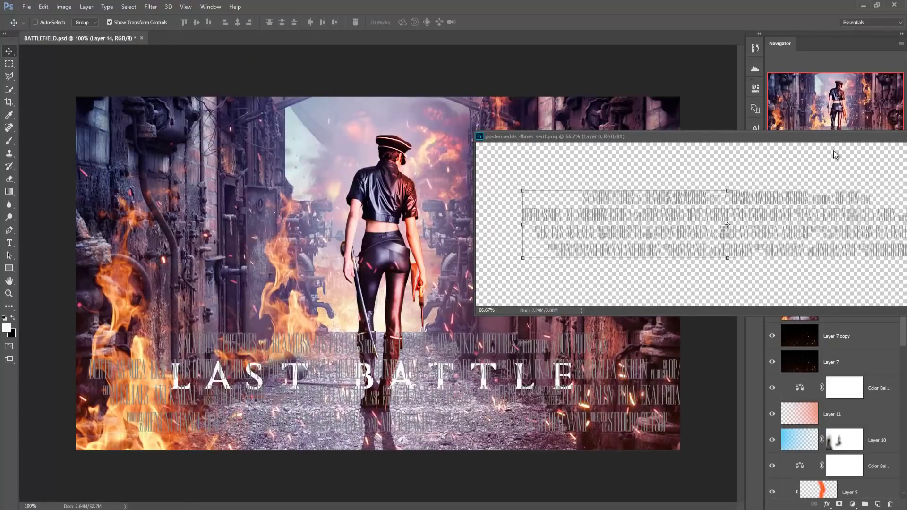
{"action": "left_click_drag", "start_coordinate": [835, 136], "coordinate": [679, 184]}
{"action": "key", "text": "ctrl+w"}
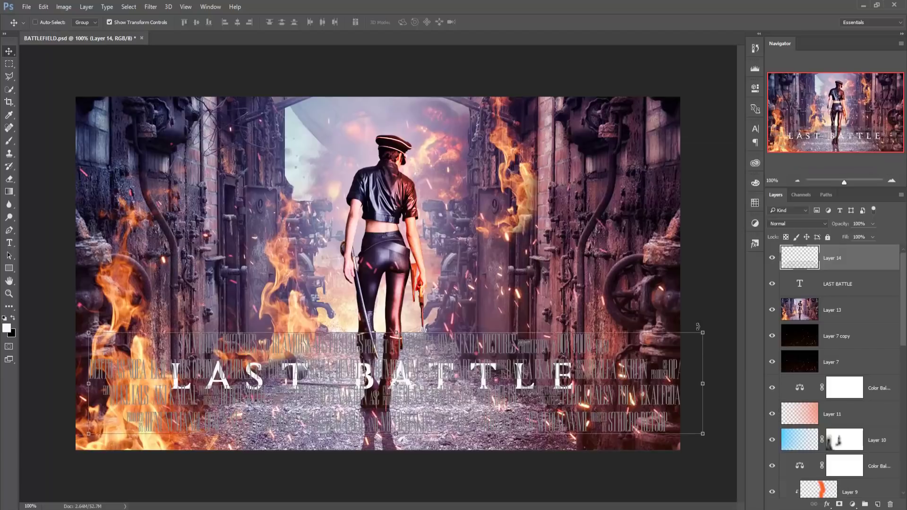
- Scale the credits to about 45.5% and centre them beneath the LAST BATTLE title
{"action": "left_click_drag", "start_coordinate": [704, 333], "coordinate": [536, 360]}
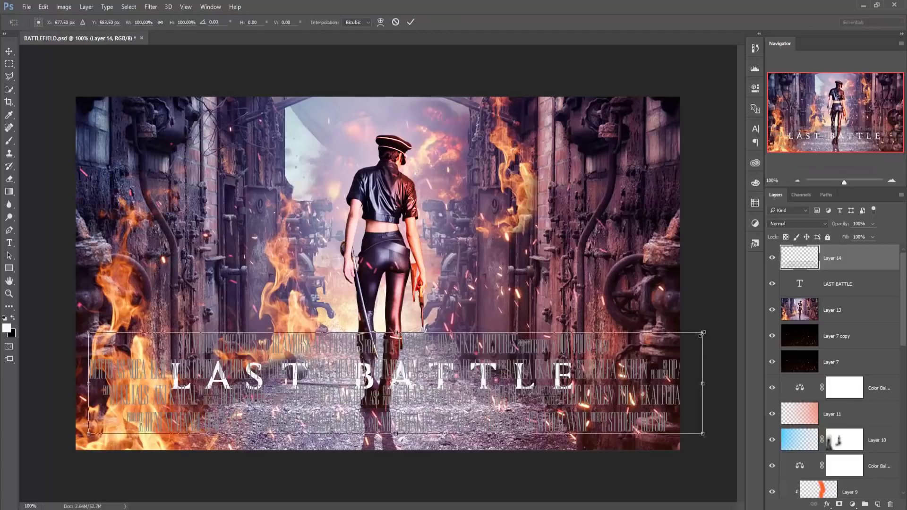
{"action": "left_click_drag", "start_coordinate": [447, 404], "coordinate": [441, 415]}
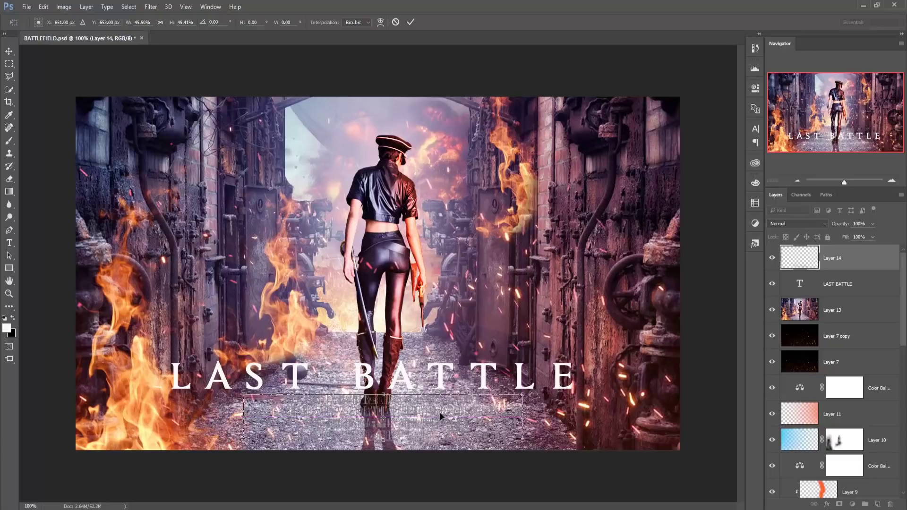
{"action": "left_click_drag", "start_coordinate": [441, 413], "coordinate": [444, 413]}
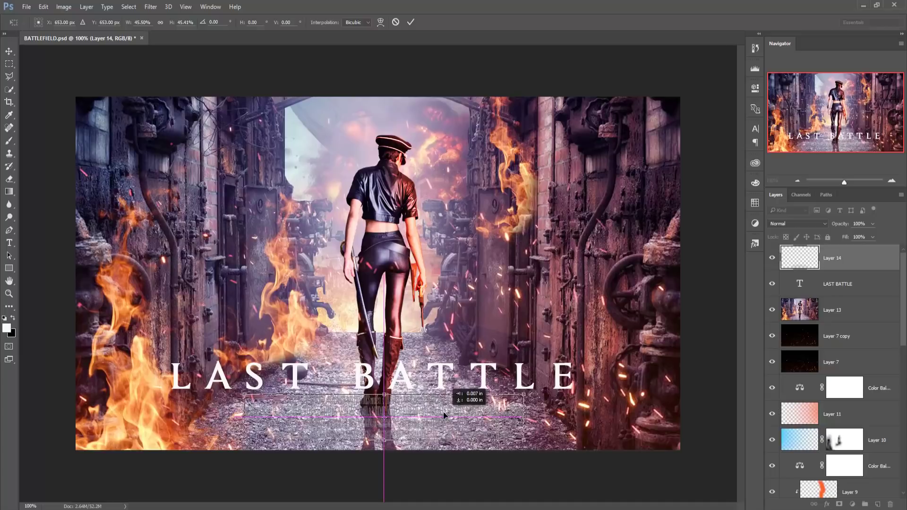
{"action": "left_click_drag", "start_coordinate": [444, 415], "coordinate": [444, 414]}
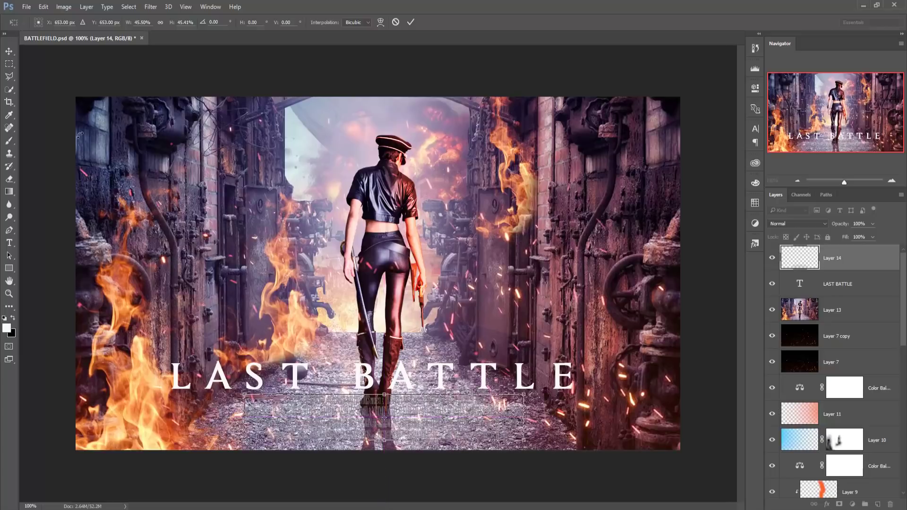
{"action": "left_click", "coordinate": [10, 52]}
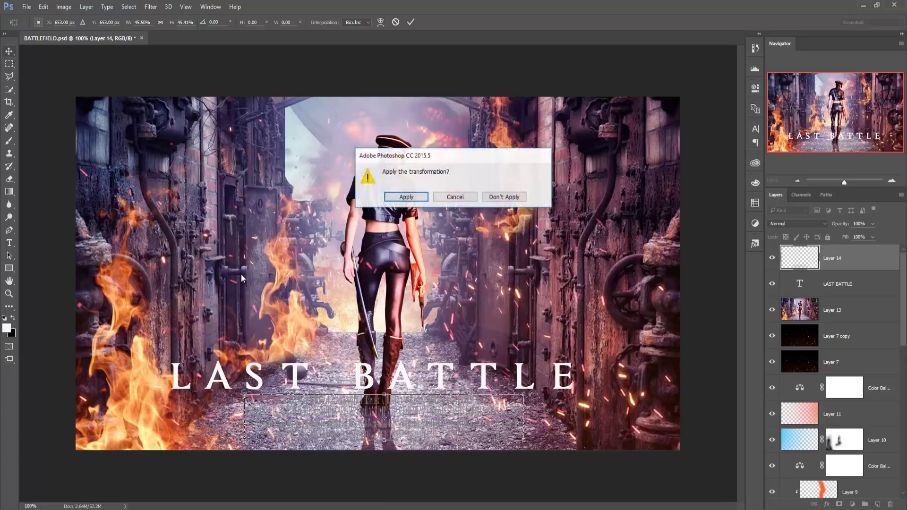
{"action": "left_click", "coordinate": [406, 197]}
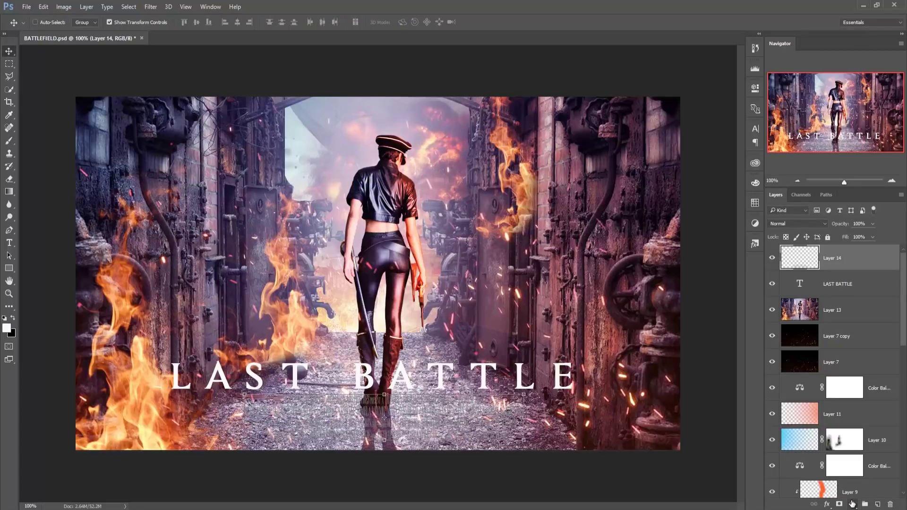
- Whiten the credits with a clipped Hue/Saturation layer (Lightness +100, Saturation -100), then merge it
{"action": "left_click", "coordinate": [852, 505]}
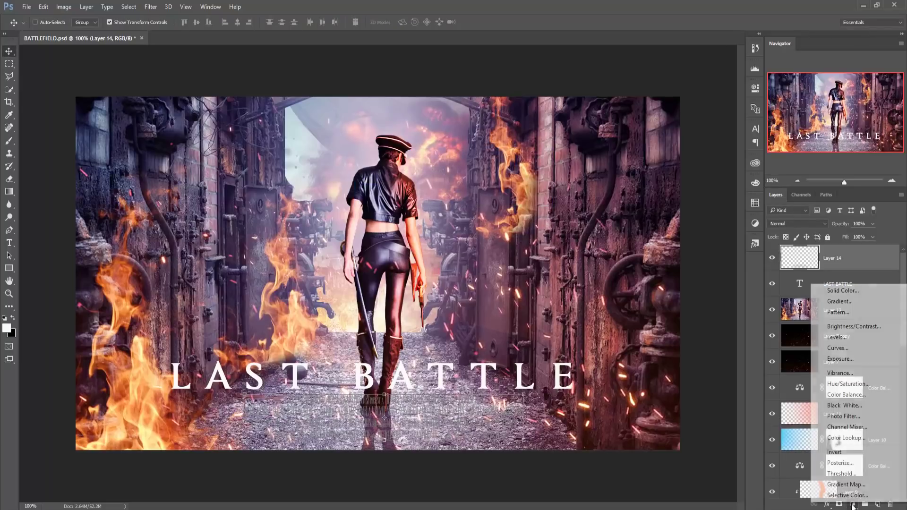
{"action": "left_click", "coordinate": [834, 387]}
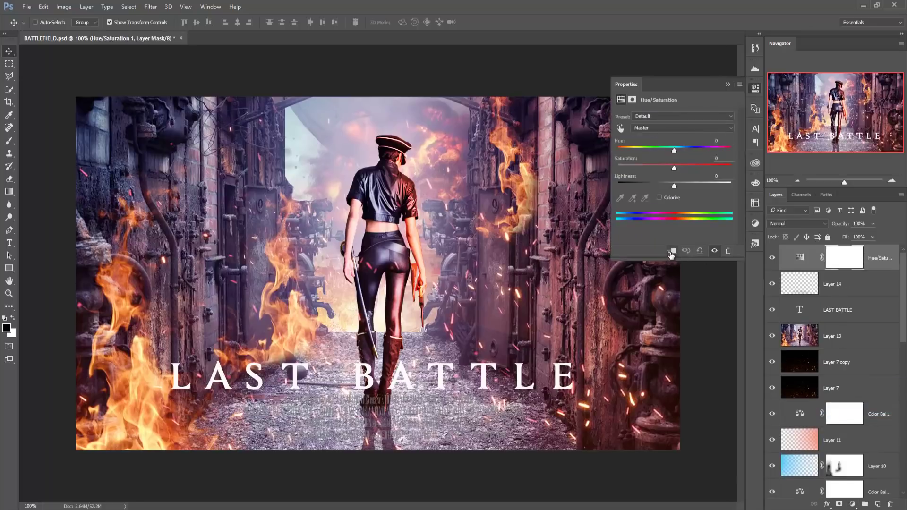
{"action": "left_click", "coordinate": [672, 251]}
{"action": "left_click_drag", "start_coordinate": [673, 185], "coordinate": [746, 187]}
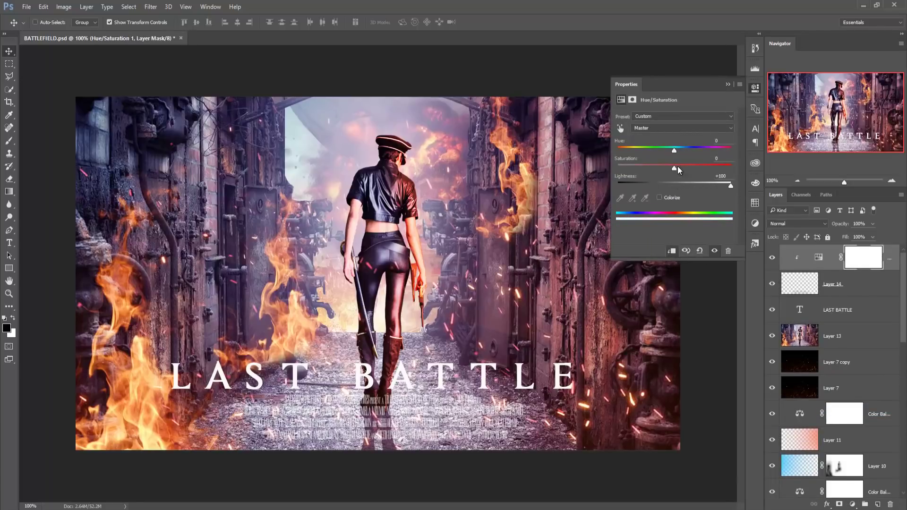
{"action": "left_click_drag", "start_coordinate": [674, 168], "coordinate": [616, 172]}
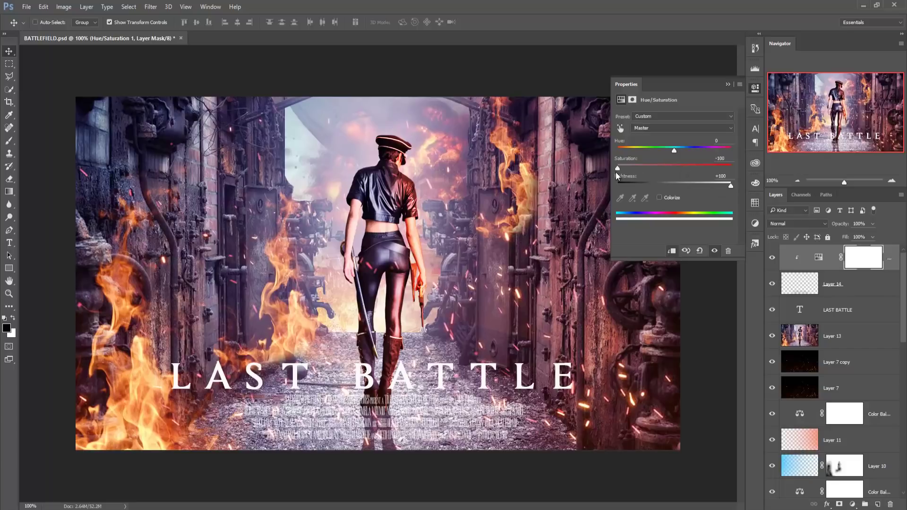
{"action": "left_click", "coordinate": [728, 84]}
{"action": "left_click", "coordinate": [877, 284], "text": "shift"}
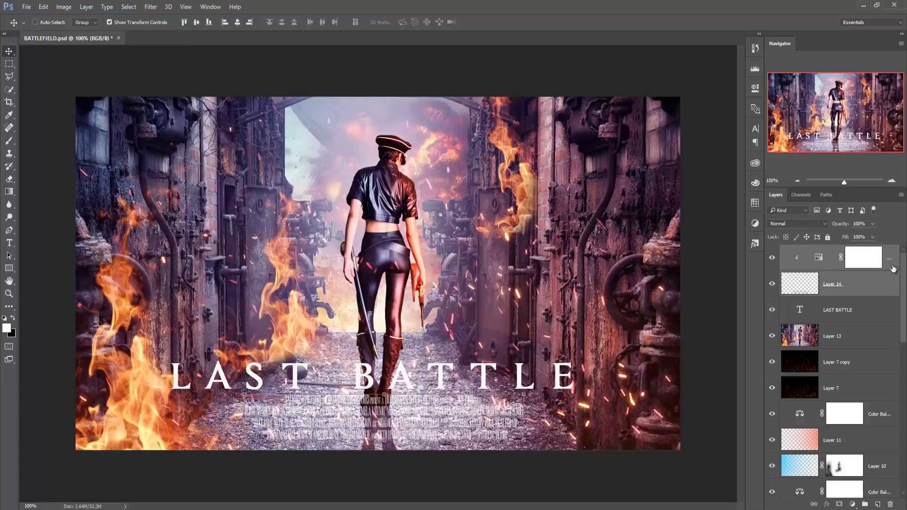
{"action": "right_click", "coordinate": [894, 264]}
{"action": "left_click", "coordinate": [810, 356]}
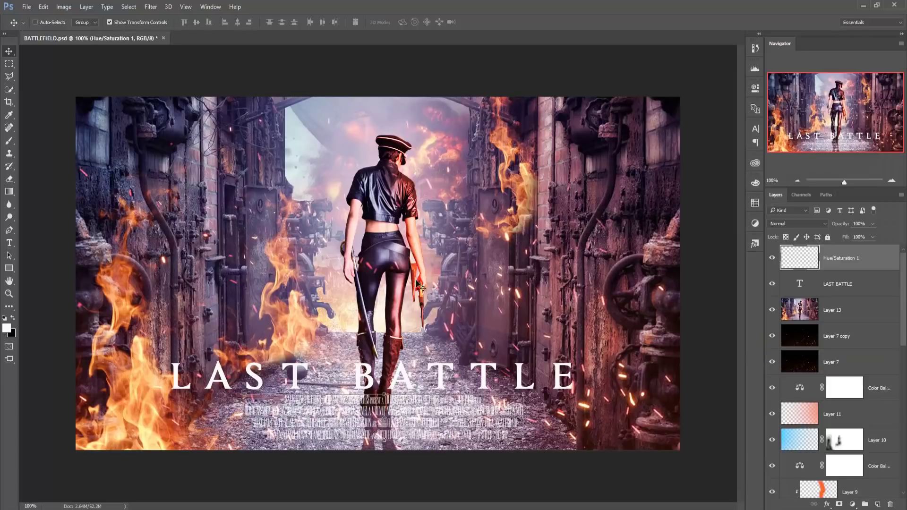
- Shrink the LAST BATTLE title to about 71%, centre it, and nudge it down slightly
{"action": "left_click", "coordinate": [856, 285]}
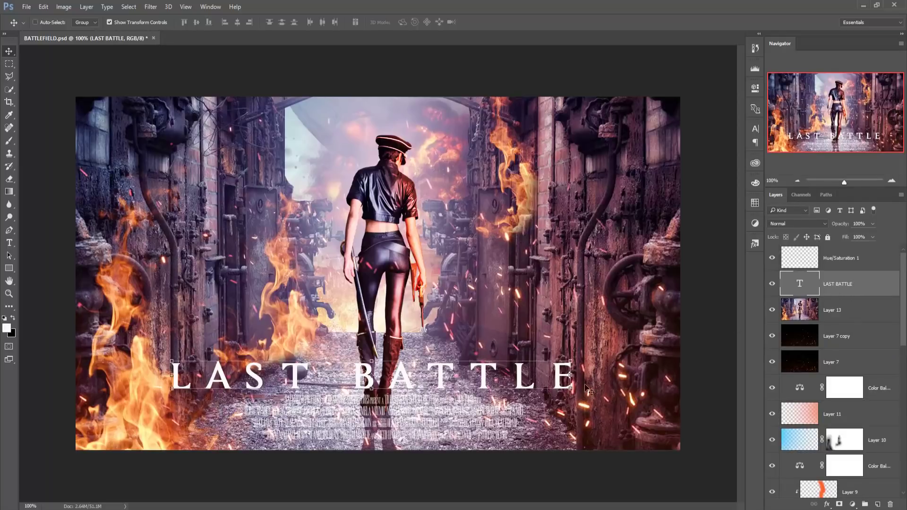
{"action": "mouse_move", "coordinate": [569, 363]}
{"action": "left_mouse_down"}
{"action": "mouse_move", "coordinate": [586, 362]}
{"action": "mouse_move", "coordinate": [492, 381]}
{"action": "left_mouse_up"}
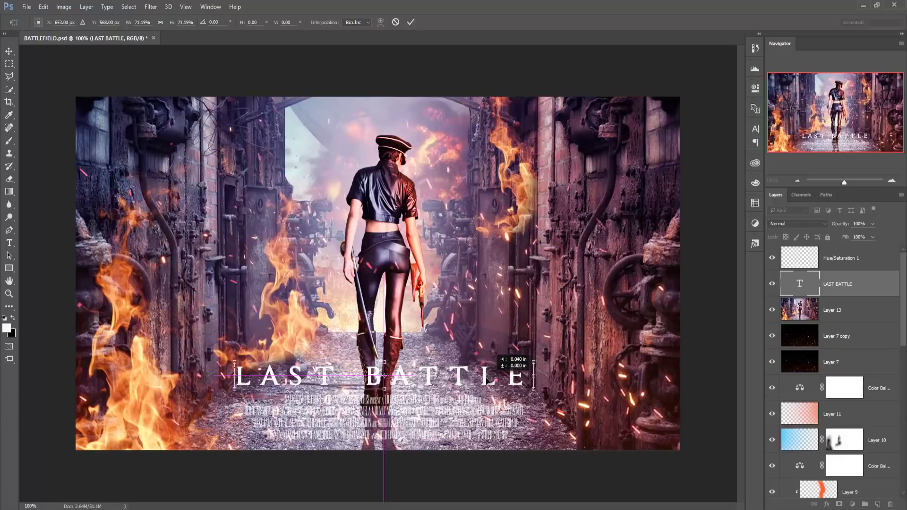
{"action": "left_click_drag", "start_coordinate": [489, 380], "coordinate": [490, 380]}
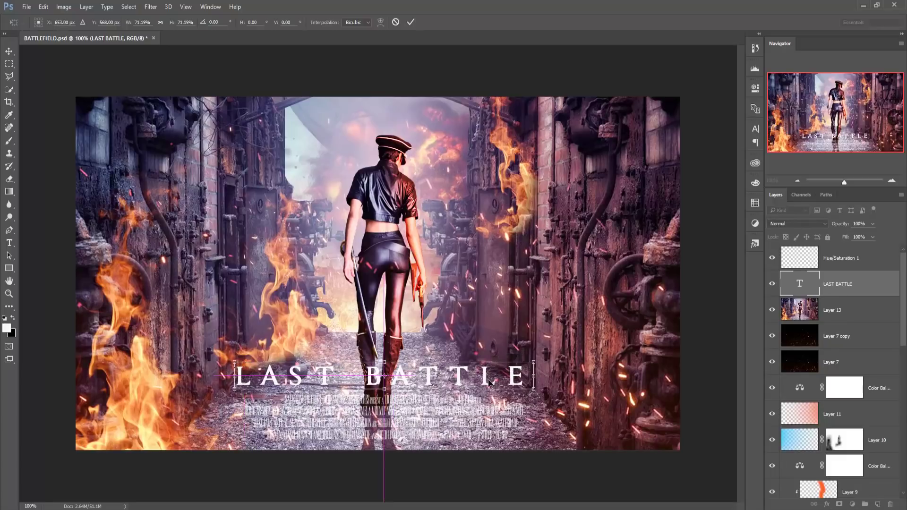
{"action": "left_click", "coordinate": [410, 22]}
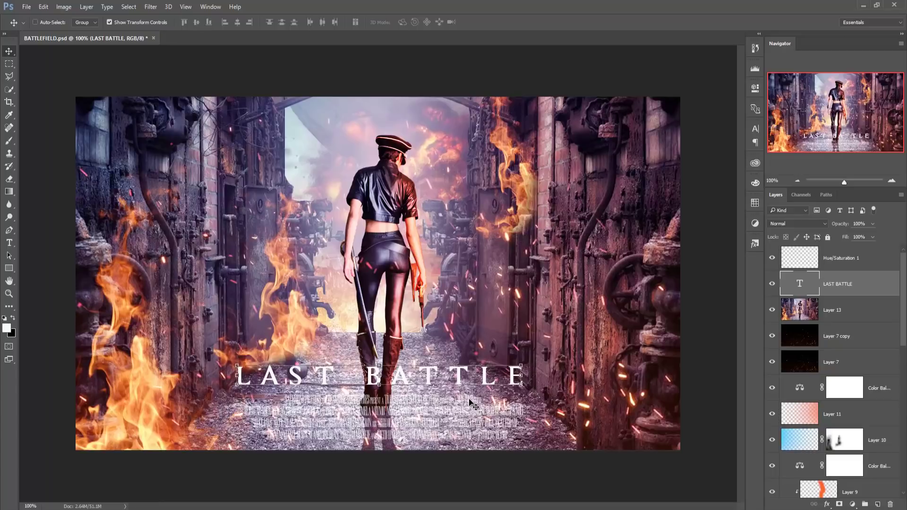
{"action": "key", "text": "Down"}
{"action": "key", "text": "Down"}
{"action": "key", "text": "Down"}
{"action": "key", "text": "Down"}
{"action": "key", "text": "Down"}
{"action": "key", "text": "Down"}
{"action": "key", "text": "Down"}
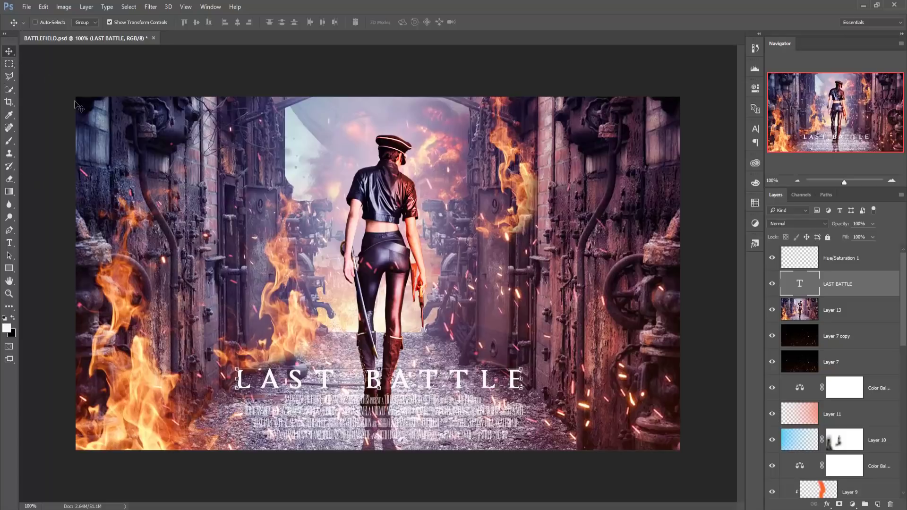
- Move the title and Hue/Saturation 1 credits up together
{"action": "left_click", "coordinate": [836, 259]}
{"action": "left_click", "coordinate": [837, 284], "text": "shift"}
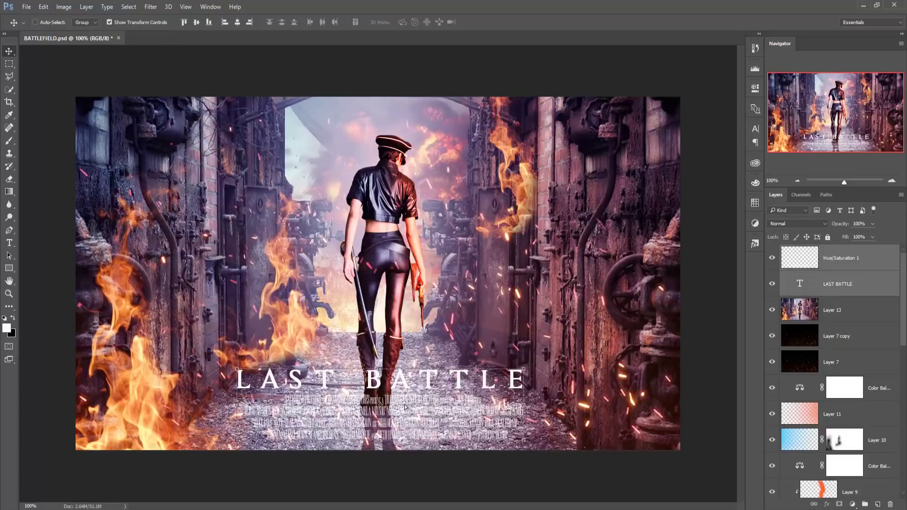
{"action": "left_click_drag", "start_coordinate": [408, 408], "coordinate": [403, 390]}
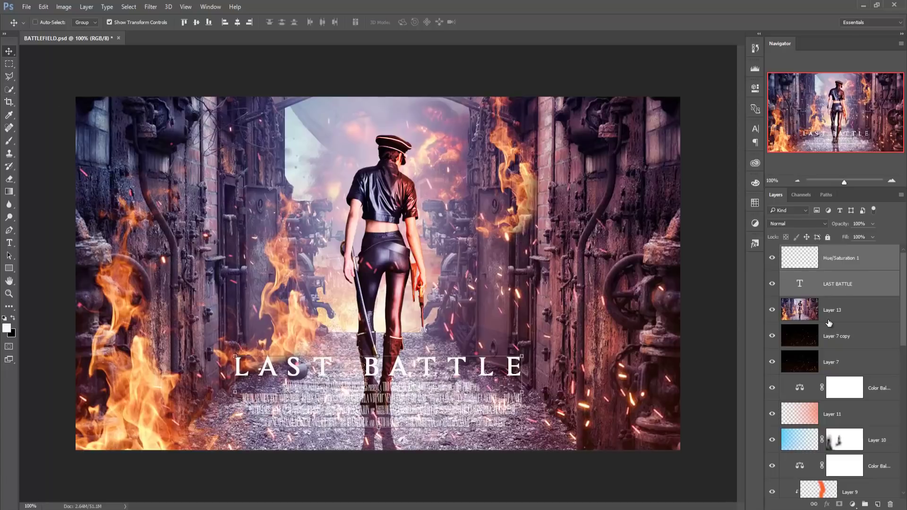
- Stamp all visible layers into Layer 14 and duplicate it as Layer 14 copy
{"action": "key", "text": "ctrl+alt+shift+e"}
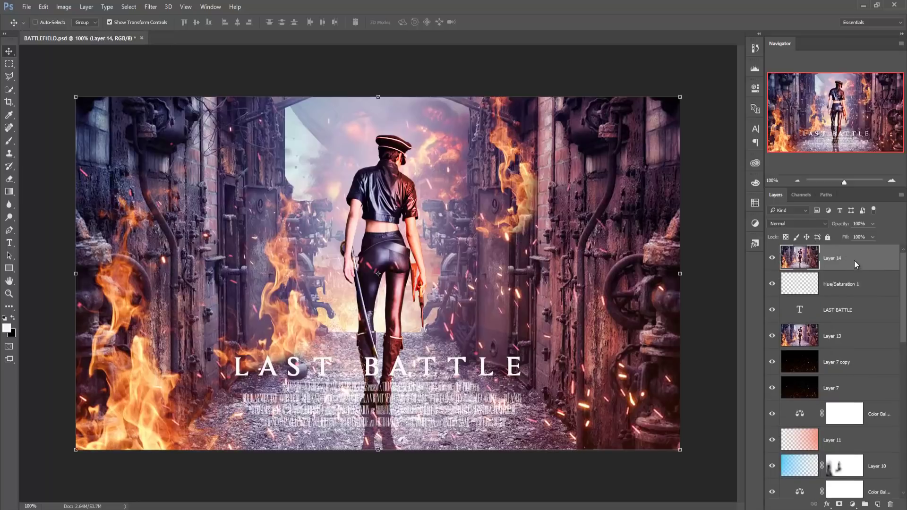
{"action": "right_click", "coordinate": [855, 261]}
{"action": "left_click", "coordinate": [769, 109]}
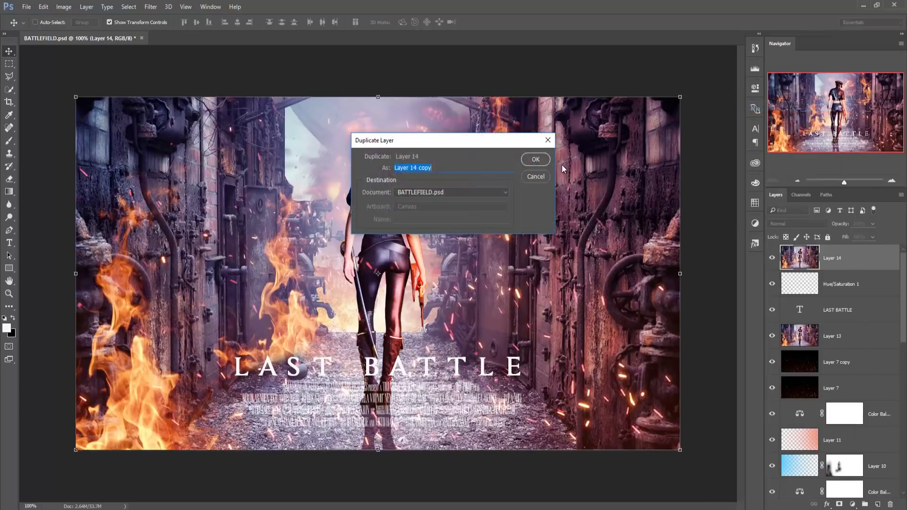
{"action": "left_click", "coordinate": [540, 159]}
- In Camera Raw Filter, raise sharpening, boost saturation slightly, and add a dark edge vignette
{"action": "left_click", "coordinate": [149, 7]}
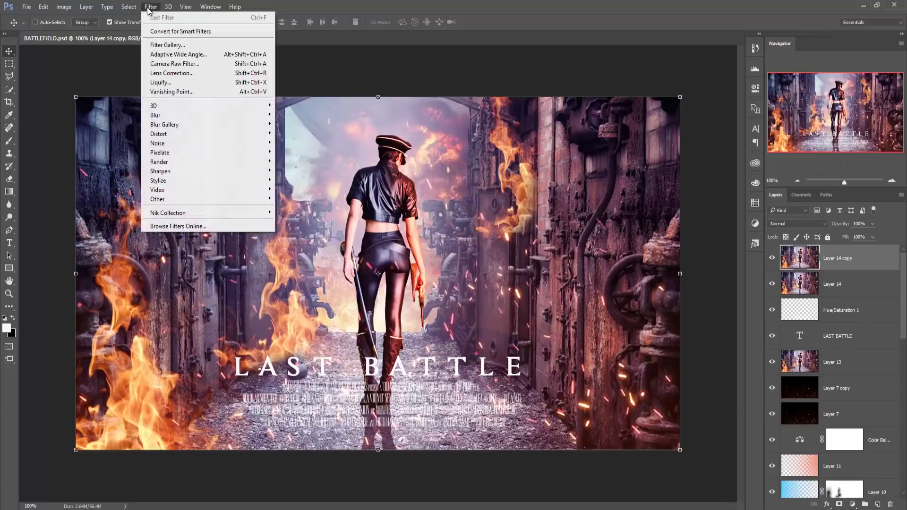
{"action": "left_click", "coordinate": [175, 64]}
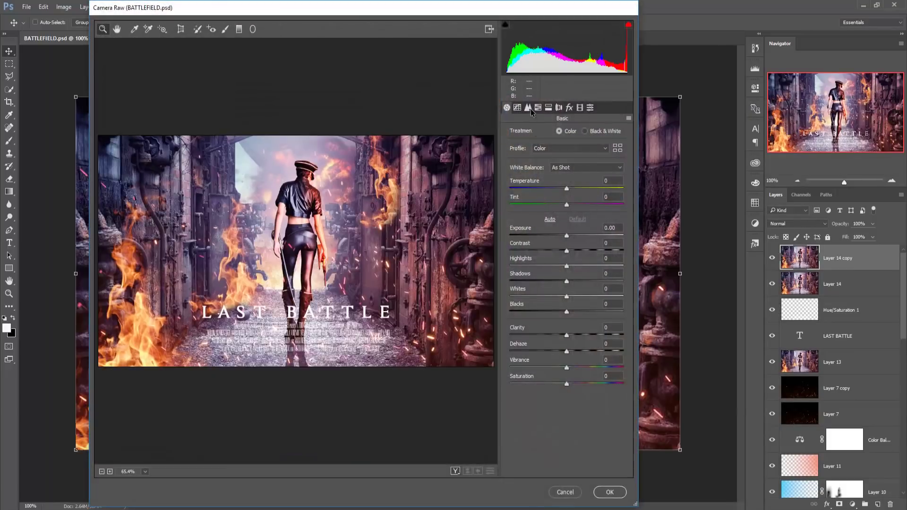
{"action": "left_click", "coordinate": [528, 108]}
{"action": "left_click_drag", "start_coordinate": [511, 148], "coordinate": [565, 149]}
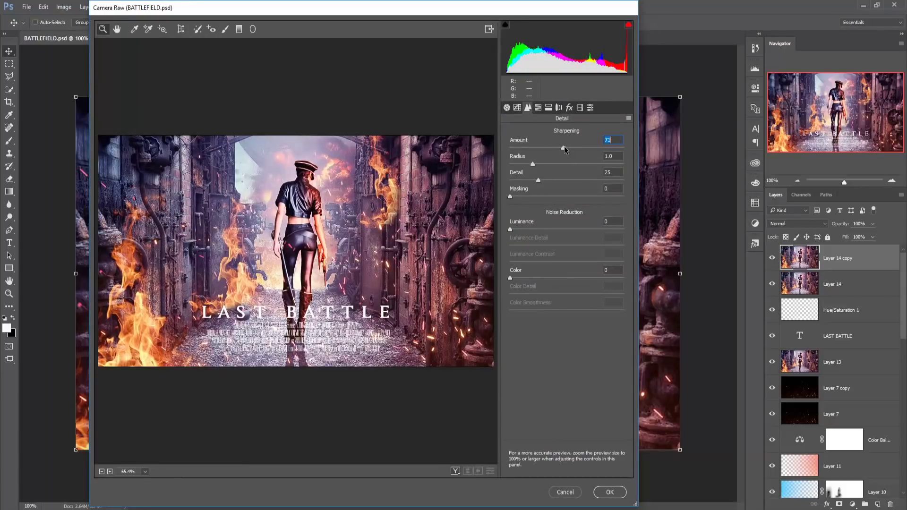
{"action": "left_click", "coordinate": [506, 108]}
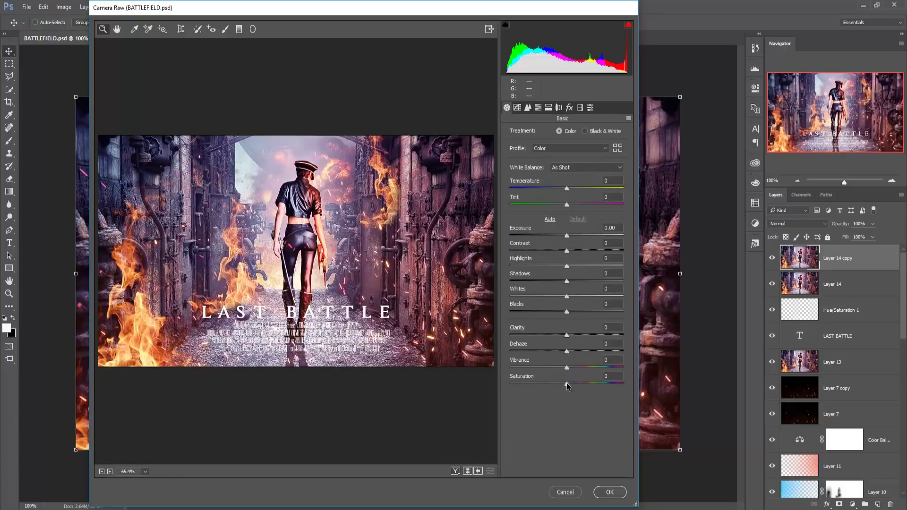
{"action": "left_click_drag", "start_coordinate": [567, 386], "coordinate": [574, 386]}
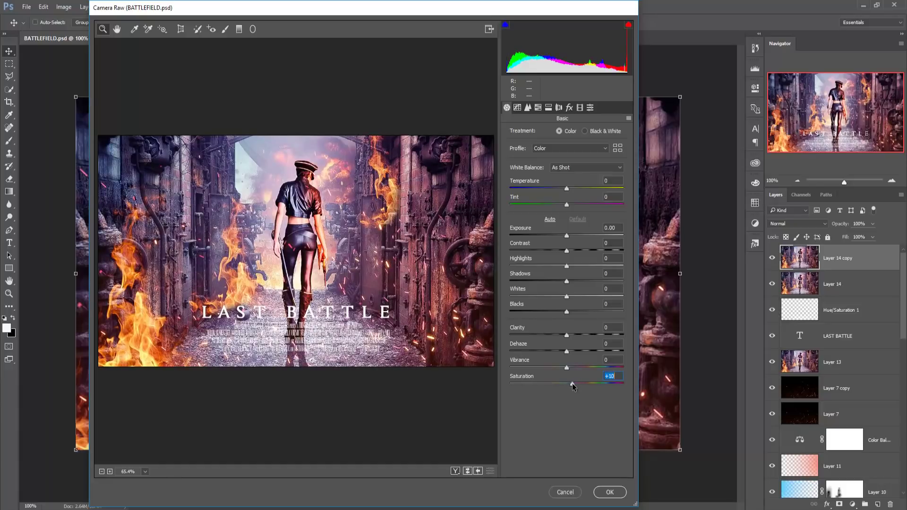
{"action": "left_click", "coordinate": [569, 108]}
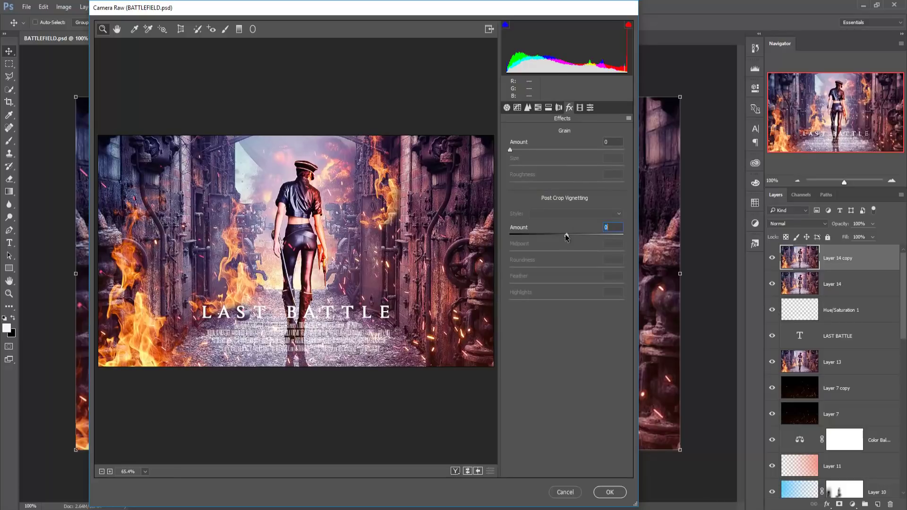
{"action": "left_click_drag", "start_coordinate": [567, 236], "coordinate": [552, 239]}
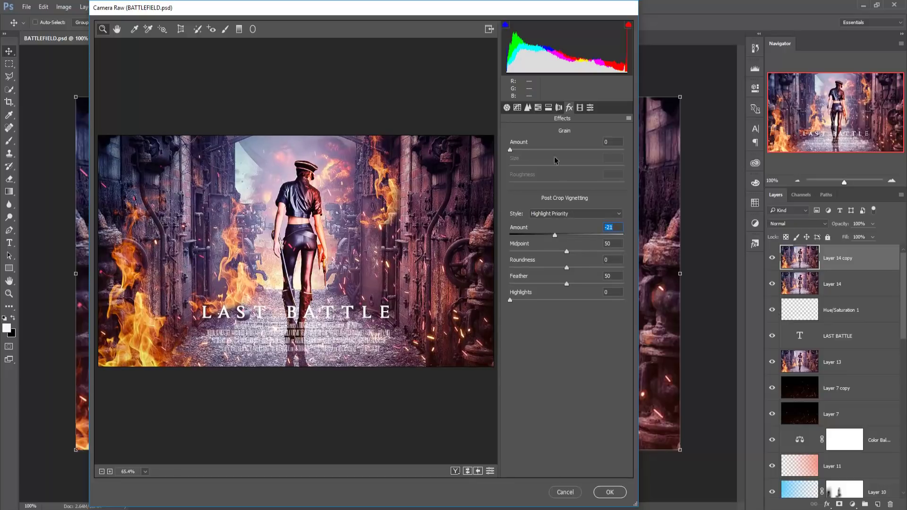
- Warm the temperature slightly and tint shadows blue (hue 209, saturation 20), then apply Camera Raw
{"action": "left_click", "coordinate": [504, 108]}
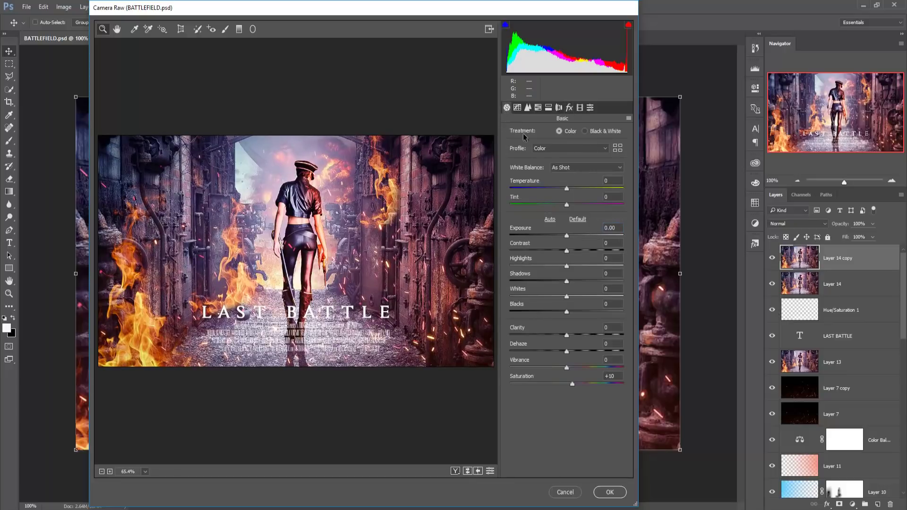
{"action": "left_click_drag", "start_coordinate": [567, 193], "coordinate": [573, 193]}
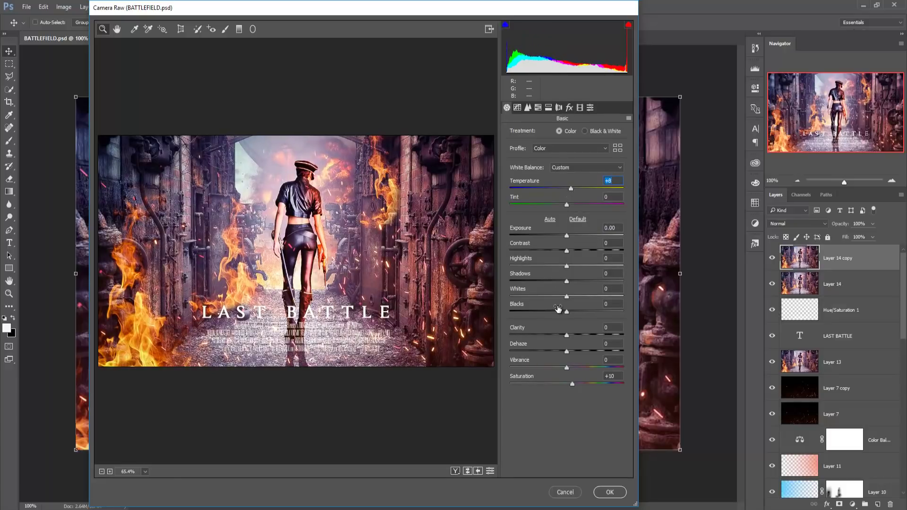
{"action": "left_click", "coordinate": [549, 108]}
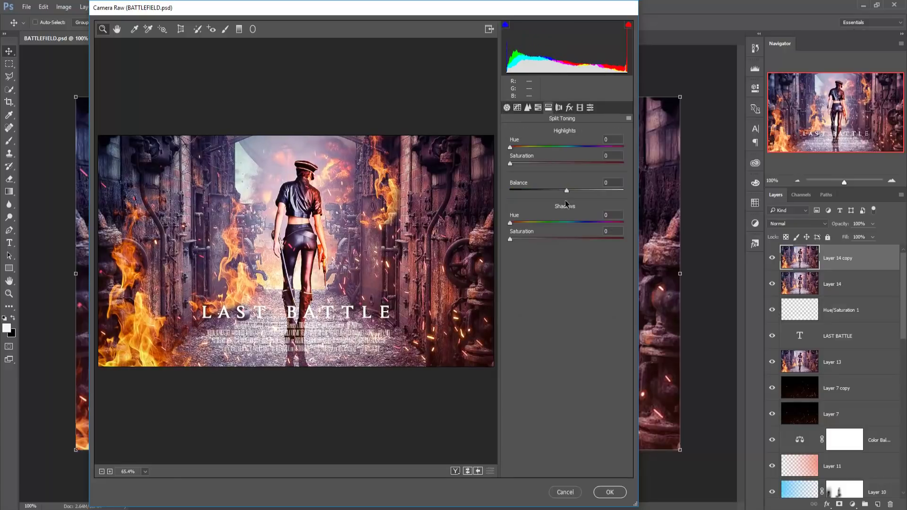
{"action": "left_click", "coordinate": [510, 223]}
{"action": "left_click_drag", "start_coordinate": [510, 223], "coordinate": [576, 229]}
{"action": "left_click_drag", "start_coordinate": [510, 240], "coordinate": [532, 237]}
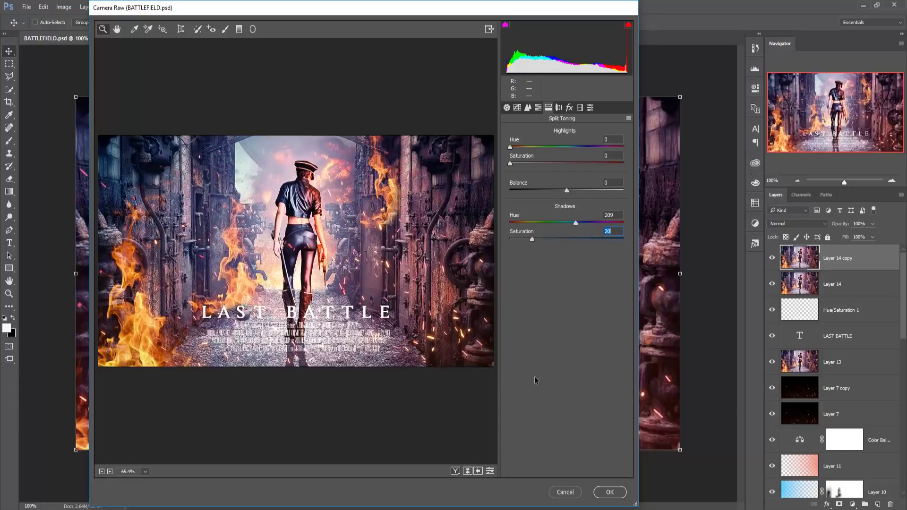
{"action": "left_click", "coordinate": [603, 494]}
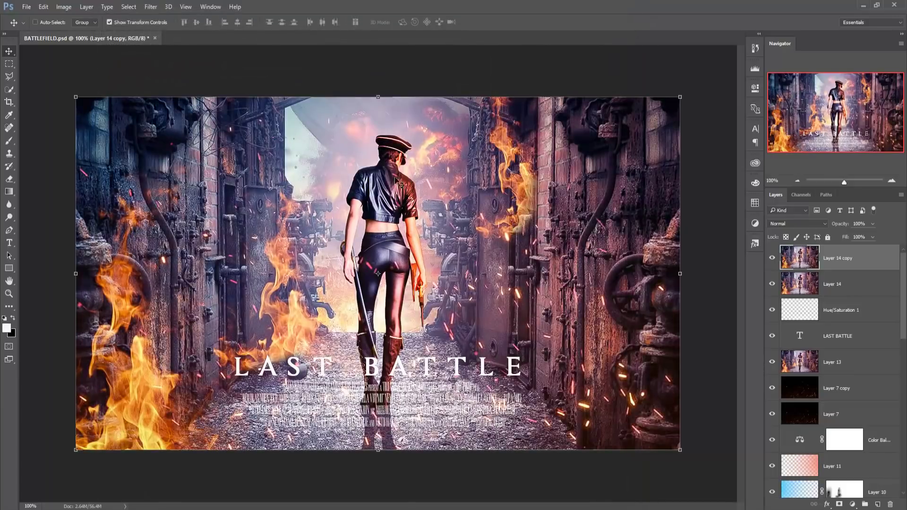
- Apply Color Efex Pro 4 Cross Processing at 25% strength with slightly adjusted highlights and shadows
{"action": "left_click", "coordinate": [152, 8]}
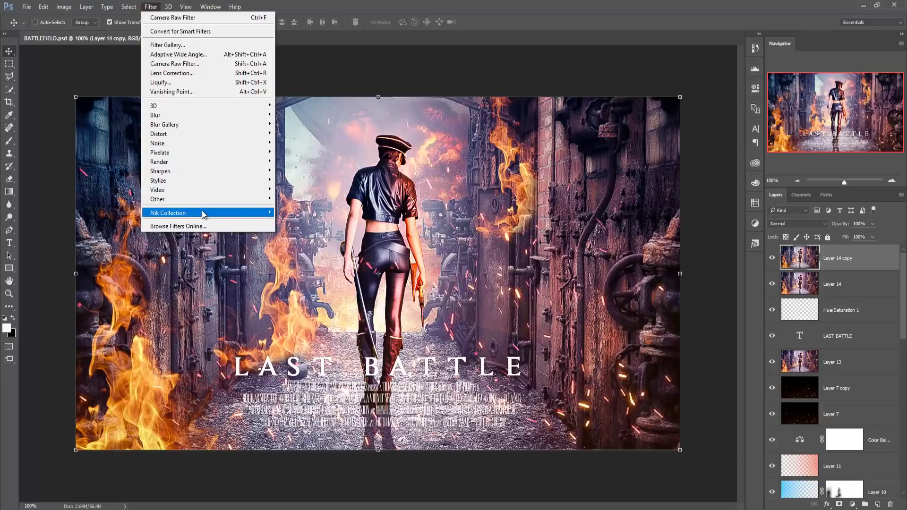
{"action": "mouse_move", "coordinate": [170, 213]}
{"action": "left_click", "coordinate": [309, 223]}
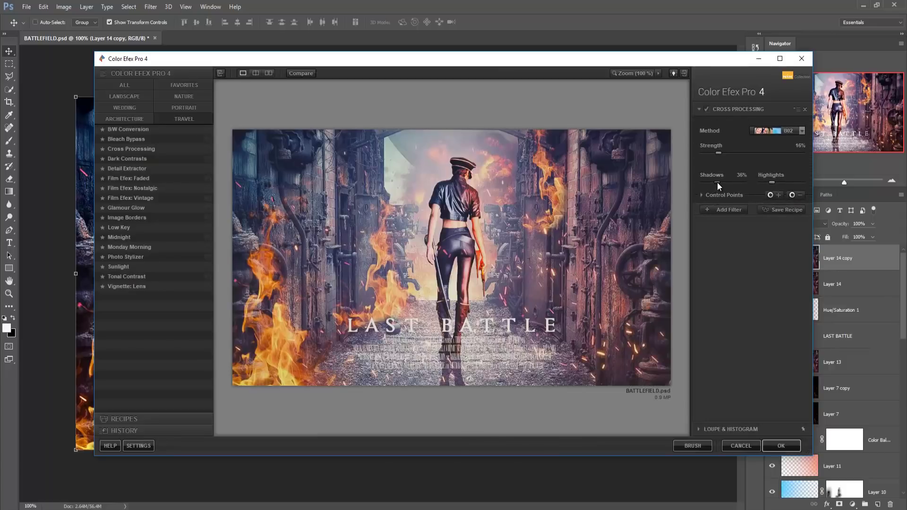
{"action": "mouse_move", "coordinate": [771, 182]}
{"action": "left_click_drag", "start_coordinate": [765, 182], "coordinate": [762, 184]}
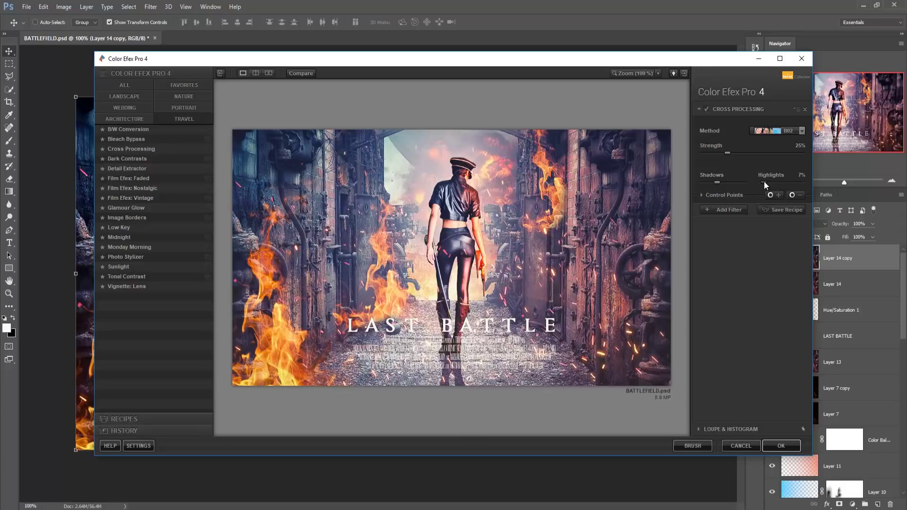
{"action": "left_click_drag", "start_coordinate": [765, 182], "coordinate": [766, 181]}
{"action": "left_click_drag", "start_coordinate": [712, 183], "coordinate": [711, 183]}
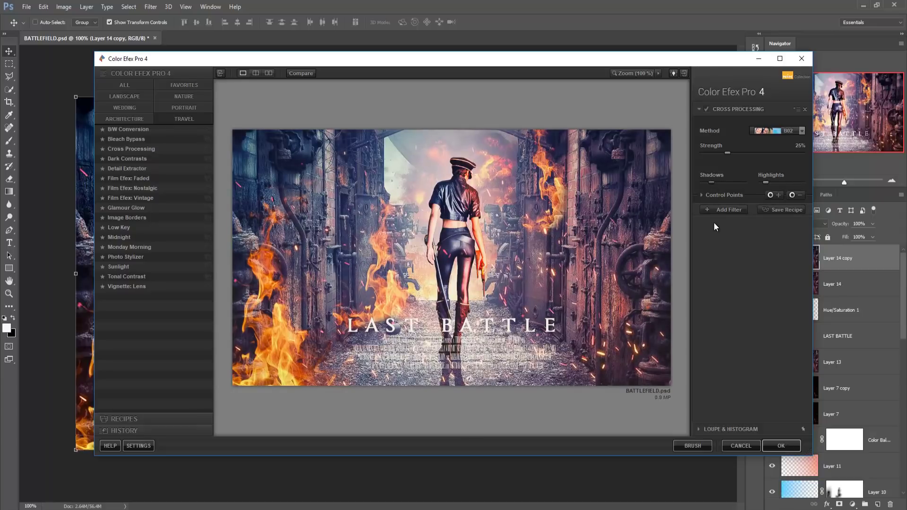
{"action": "left_click", "coordinate": [775, 446]}
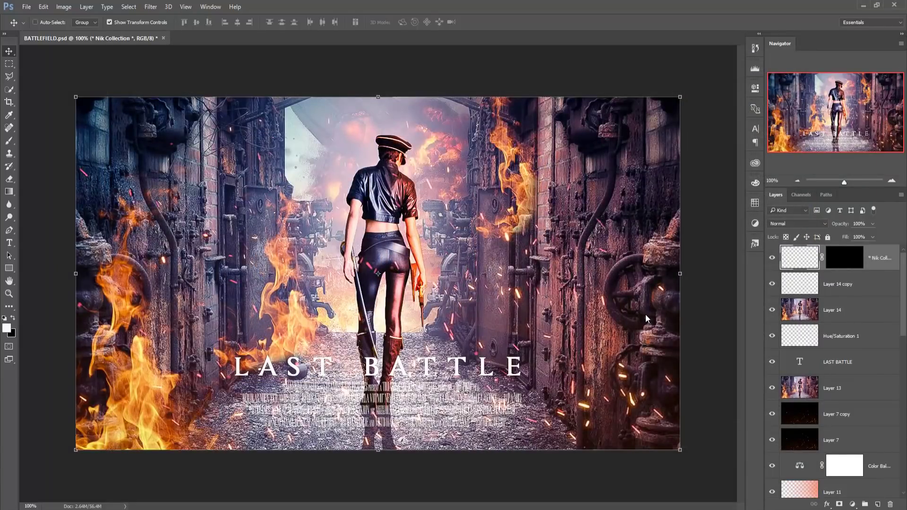
{"action": "key", "text": "ctrl+f"}
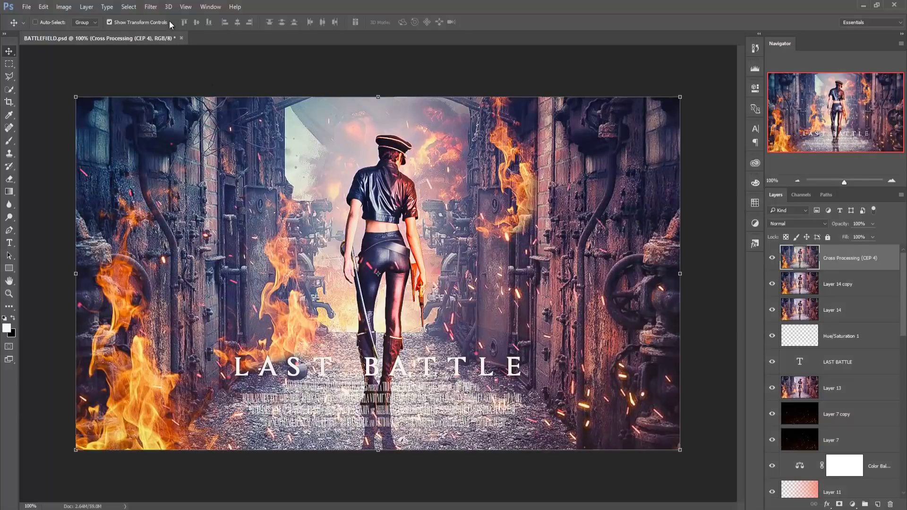
- Apply Color Efex Pro 4 Brilliance / Warmth with 17% perceptual saturation and 27% warmth
{"action": "left_click", "coordinate": [150, 7]}
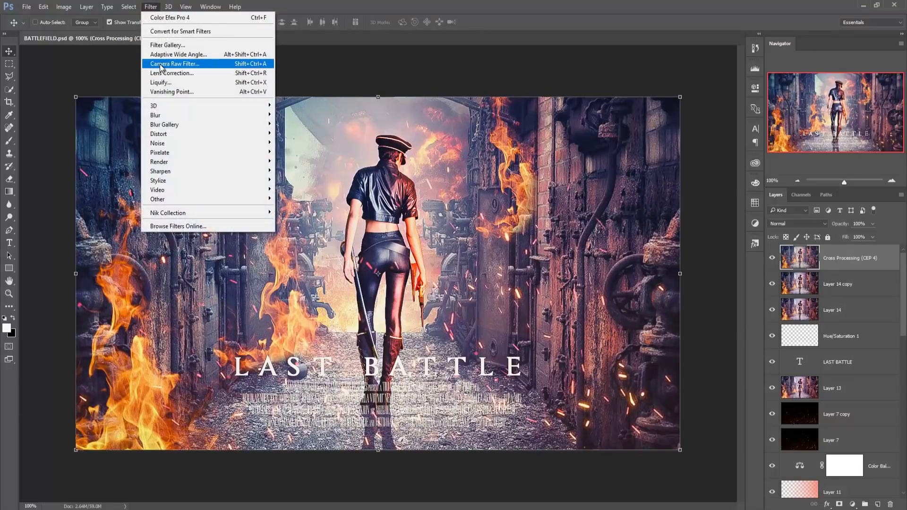
{"action": "mouse_move", "coordinate": [205, 213]}
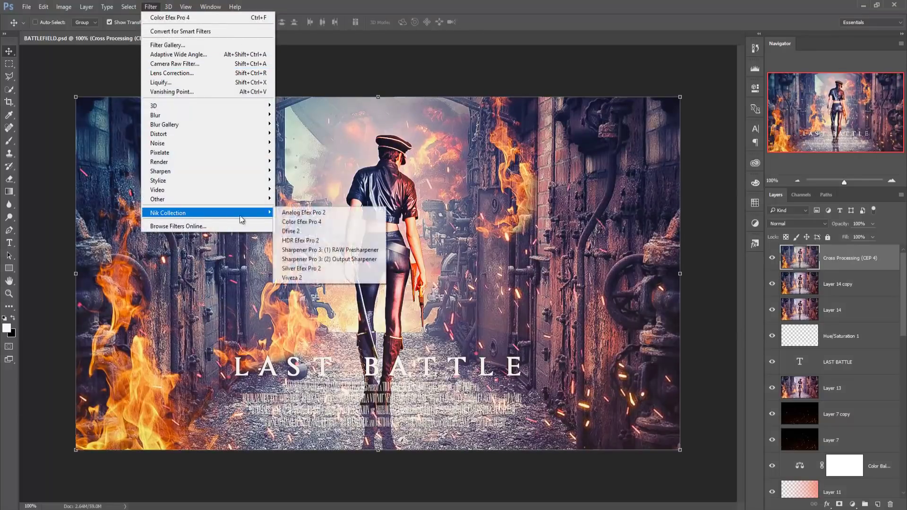
{"action": "left_click", "coordinate": [302, 222]}
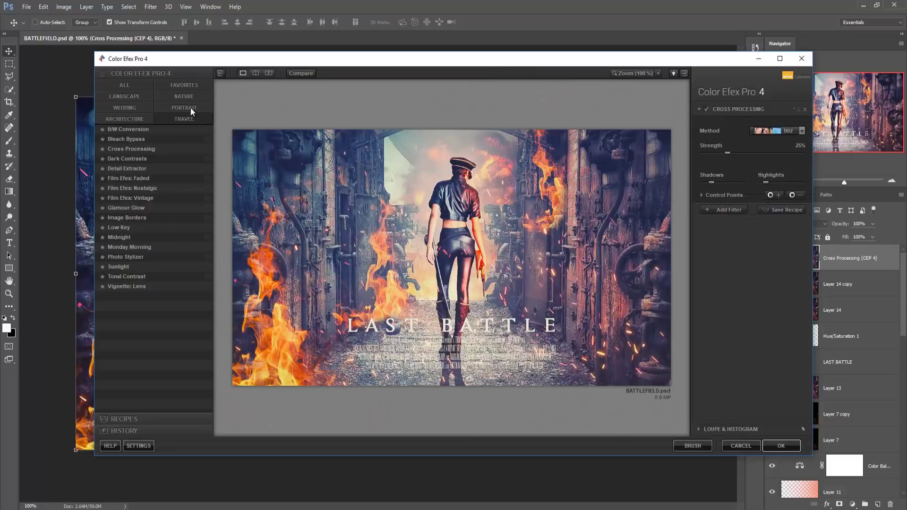
{"action": "left_click", "coordinate": [177, 96]}
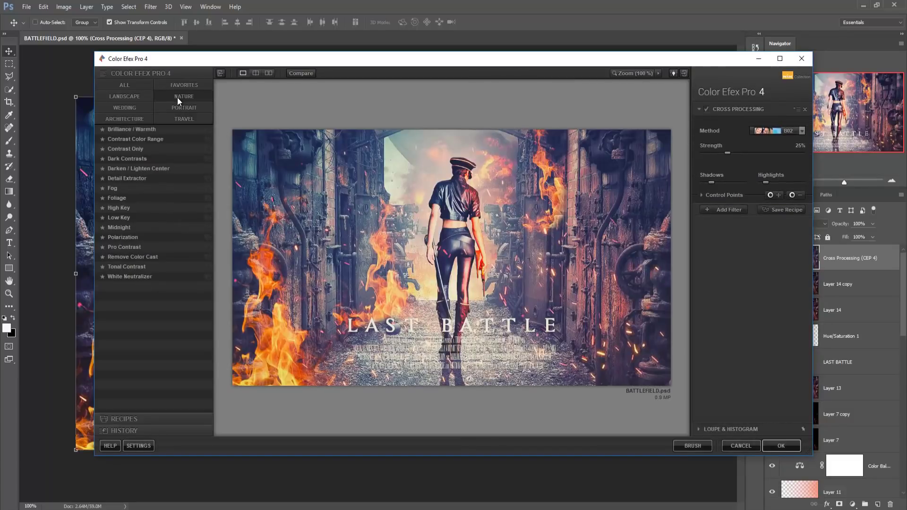
{"action": "left_click", "coordinate": [141, 129]}
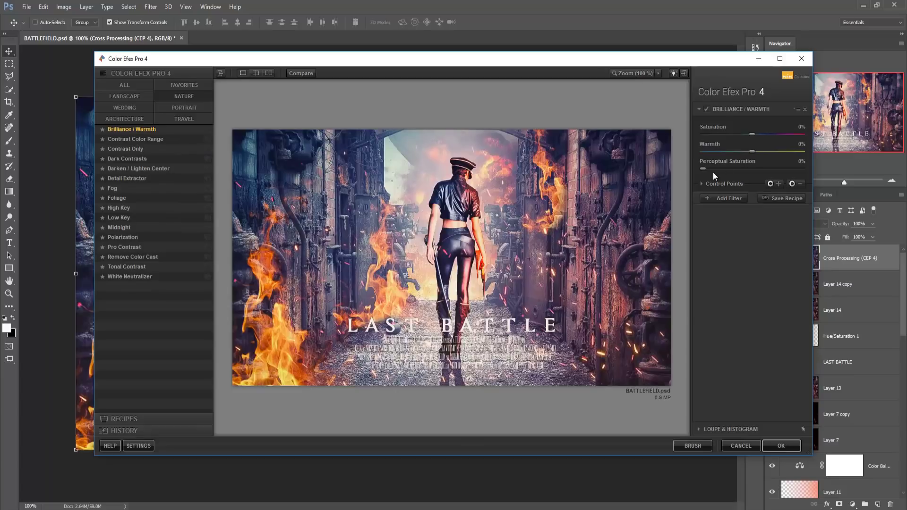
{"action": "left_click_drag", "start_coordinate": [704, 168], "coordinate": [741, 168]}
{"action": "left_click_drag", "start_coordinate": [733, 155], "coordinate": [765, 157]}
{"action": "left_click", "coordinate": [780, 447]}
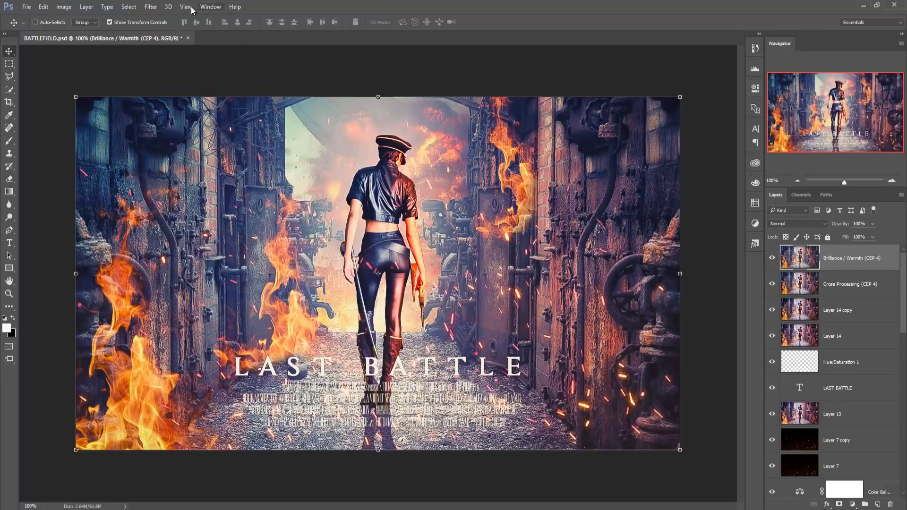
- Apply Sharpener Pro 3 RAW Presharpener with 54% adaptive sharpening weighted toward edges
{"action": "left_click", "coordinate": [150, 7]}
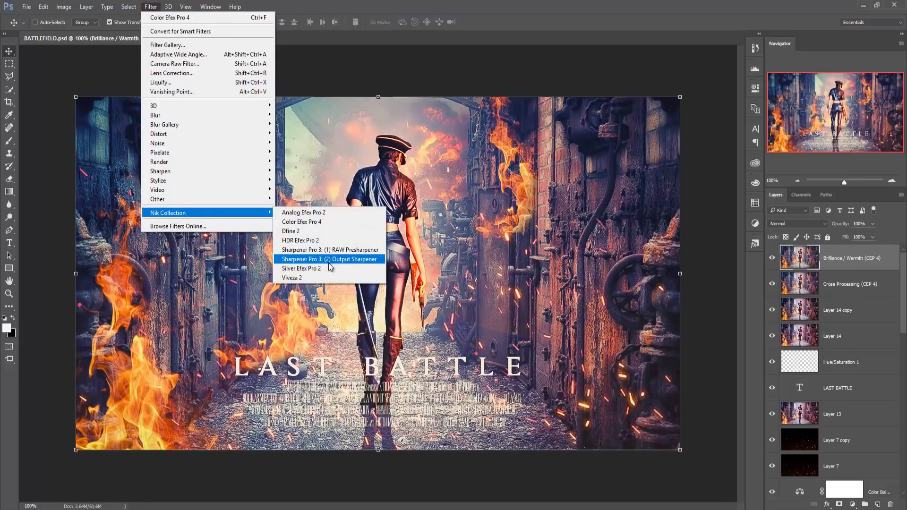
{"action": "mouse_move", "coordinate": [207, 213]}
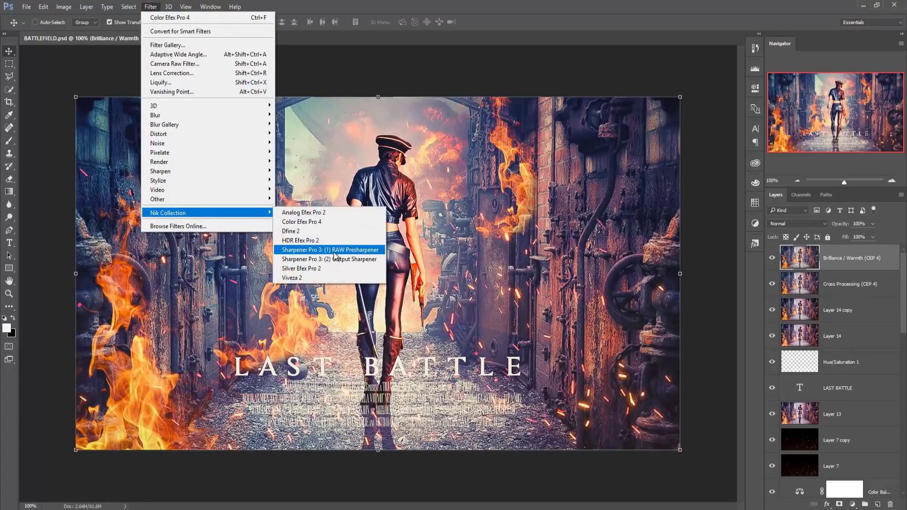
{"action": "left_click", "coordinate": [335, 254]}
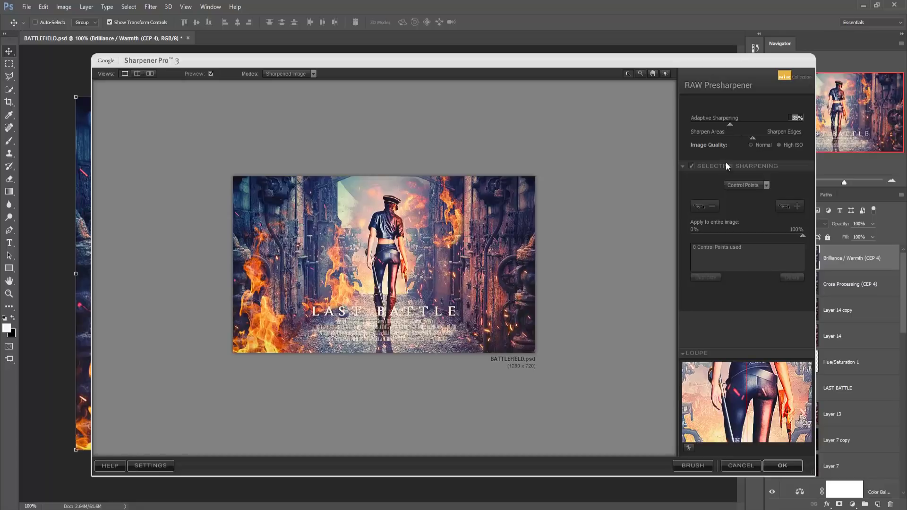
{"action": "left_click_drag", "start_coordinate": [763, 395], "coordinate": [755, 394]}
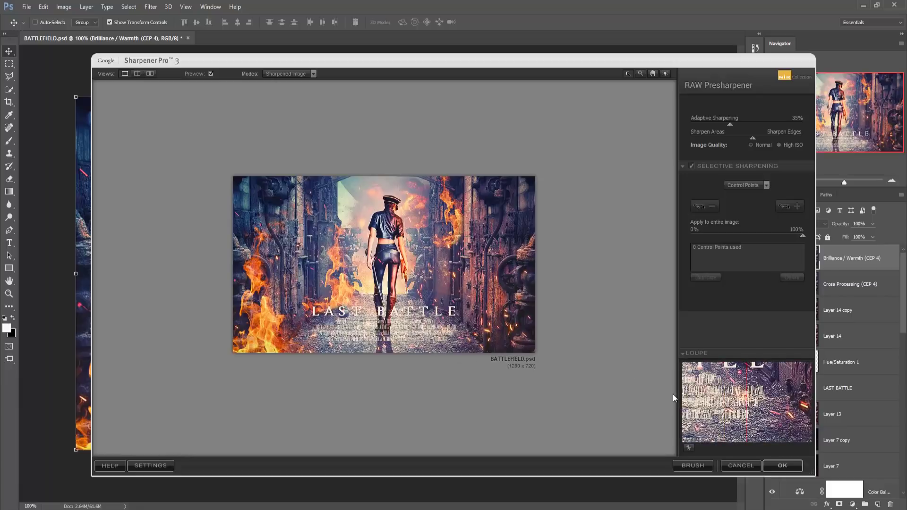
{"action": "left_click_drag", "start_coordinate": [760, 395], "coordinate": [773, 406]}
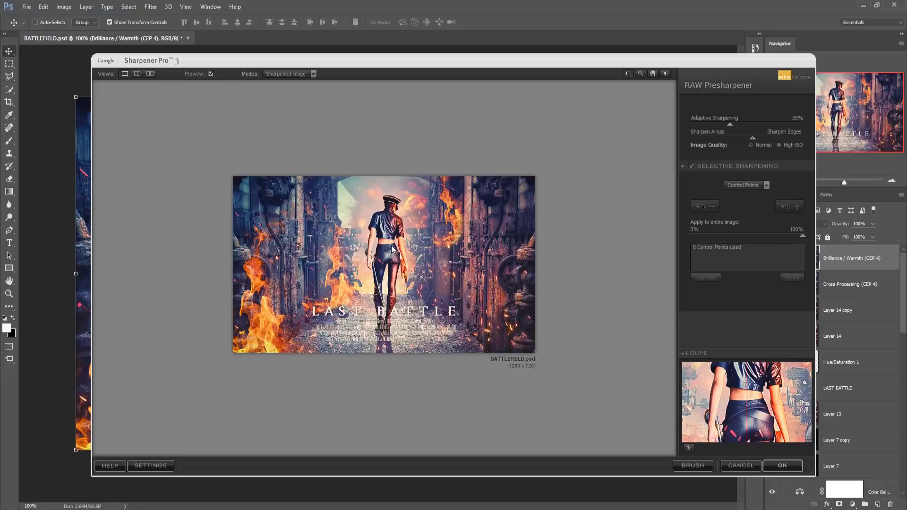
{"action": "mouse_move", "coordinate": [733, 385]}
{"action": "left_mouse_down"}
{"action": "mouse_move", "coordinate": [732, 397]}
{"action": "mouse_move", "coordinate": [764, 425]}
{"action": "left_mouse_up"}
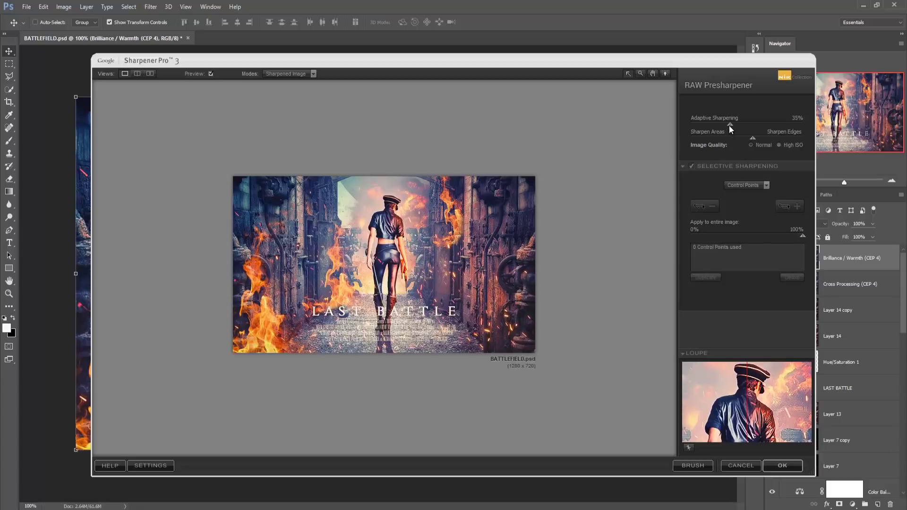
{"action": "left_click_drag", "start_coordinate": [731, 127], "coordinate": [758, 127]}
{"action": "left_click_drag", "start_coordinate": [709, 143], "coordinate": [781, 143]}
{"action": "left_click_drag", "start_coordinate": [718, 147], "coordinate": [719, 147]}
{"action": "left_click", "coordinate": [783, 466]}
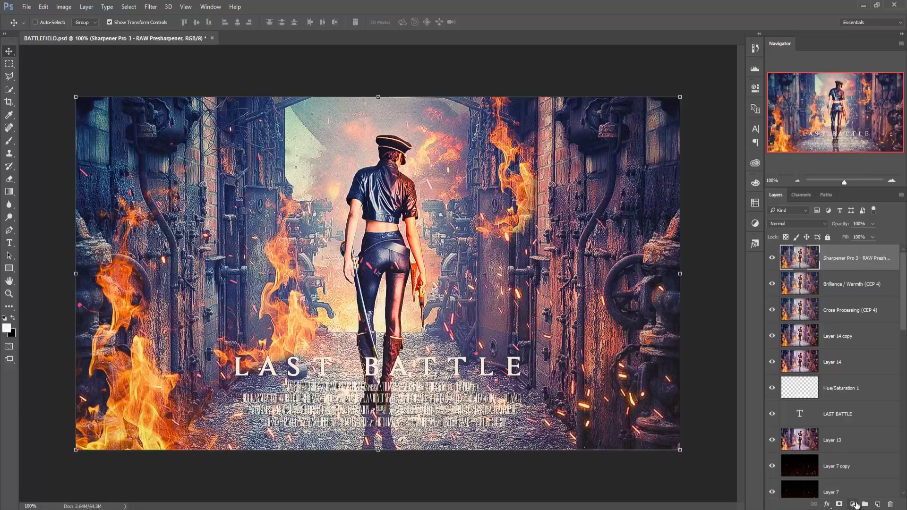
- Add a new layer and a Neutral Density Light 2 gradient fill layer
{"action": "left_click", "coordinate": [877, 505]}
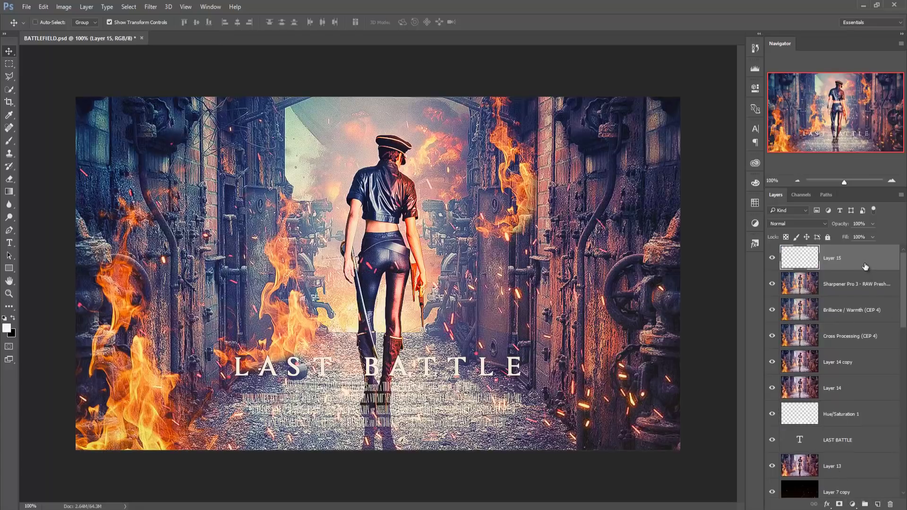
{"action": "left_click", "coordinate": [852, 505]}
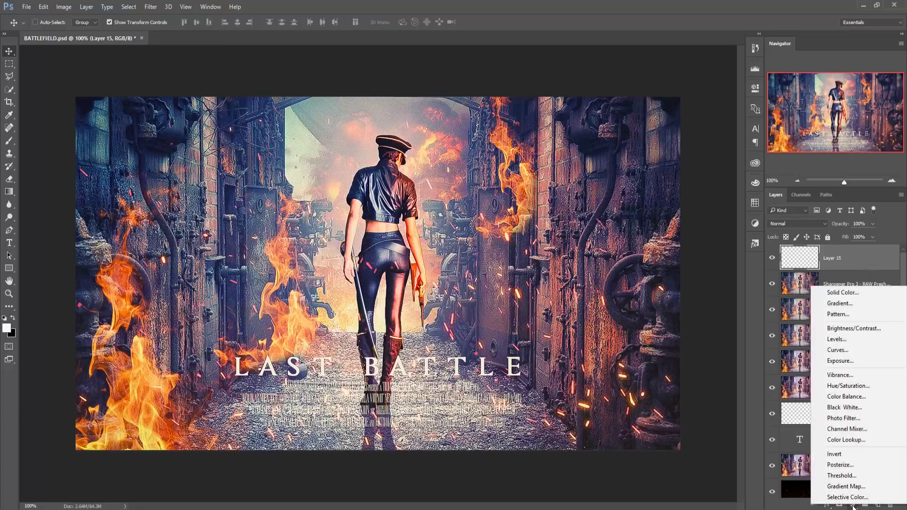
{"action": "left_click", "coordinate": [846, 301]}
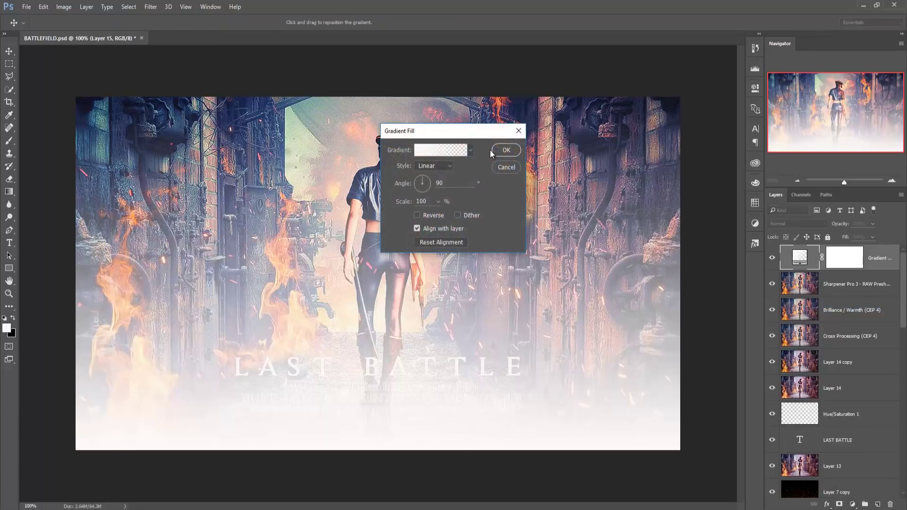
{"action": "left_click", "coordinate": [427, 150]}
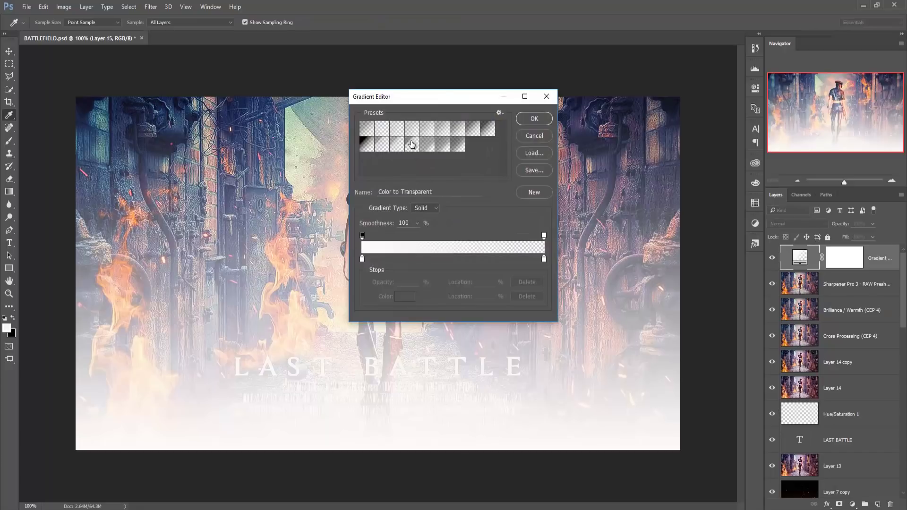
{"action": "left_click", "coordinate": [395, 144]}
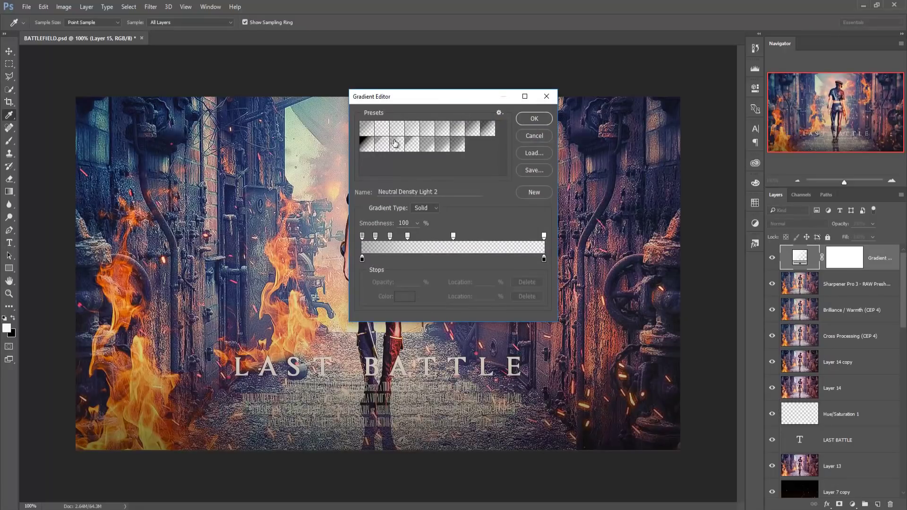
{"action": "left_click", "coordinate": [525, 122]}
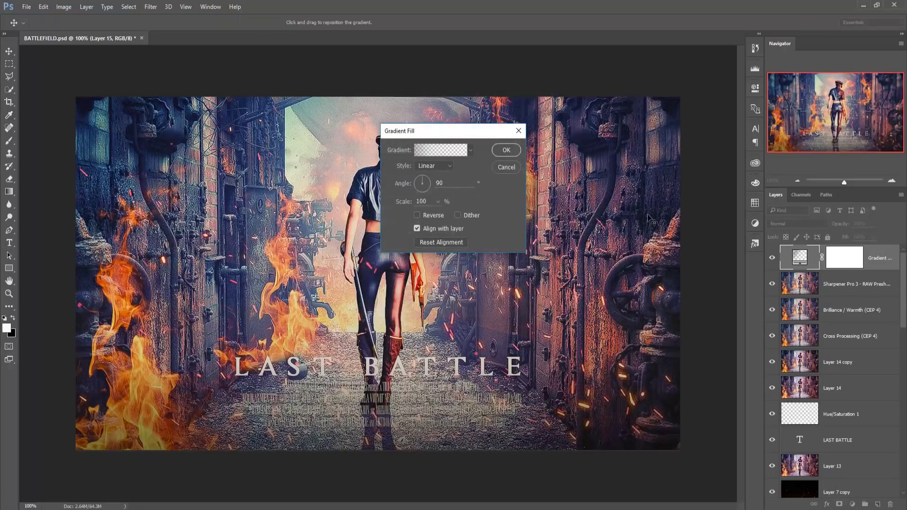
{"action": "left_click", "coordinate": [504, 150]}
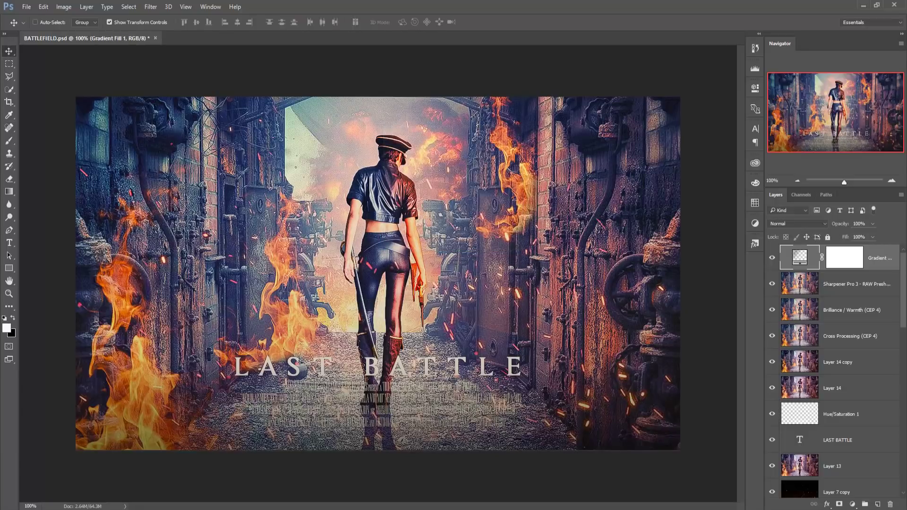
- Set the gradient fill to Soft Light and stamp everything visible into Layer 15
{"action": "left_click", "coordinate": [872, 224]}
{"action": "left_click", "coordinate": [823, 223]}
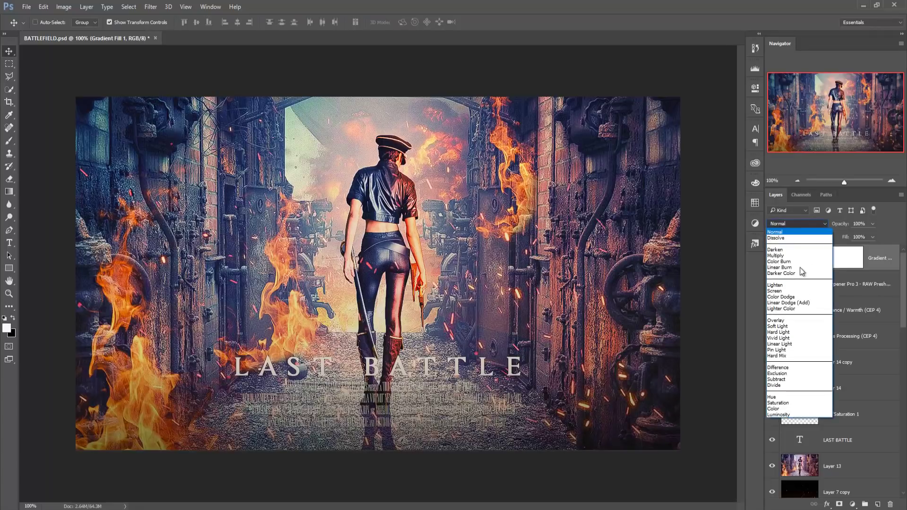
{"action": "left_click", "coordinate": [782, 326]}
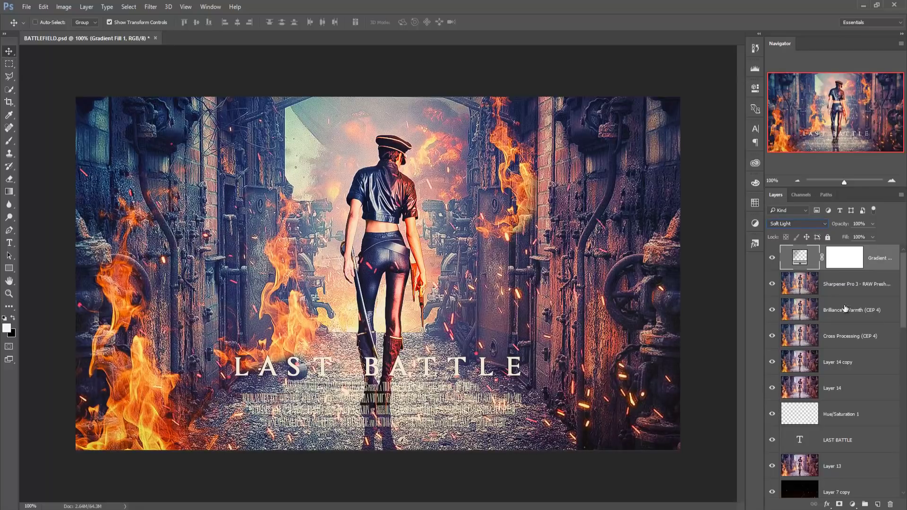
{"action": "key", "text": "ctrl"}
{"action": "key", "text": "ctrl+shift+alt+e"}
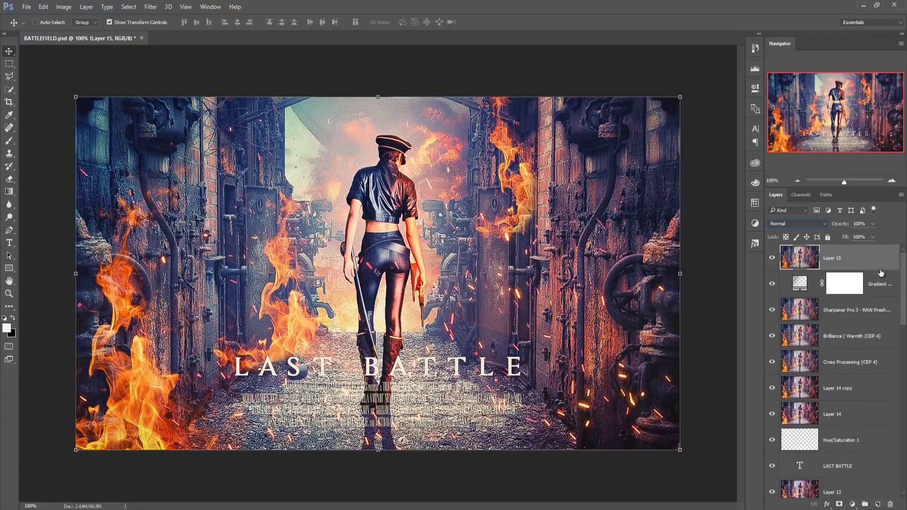
- Add a Warming Filter (85) Photo Filter adjustment layer at 15% density
{"action": "left_click", "coordinate": [852, 505]}
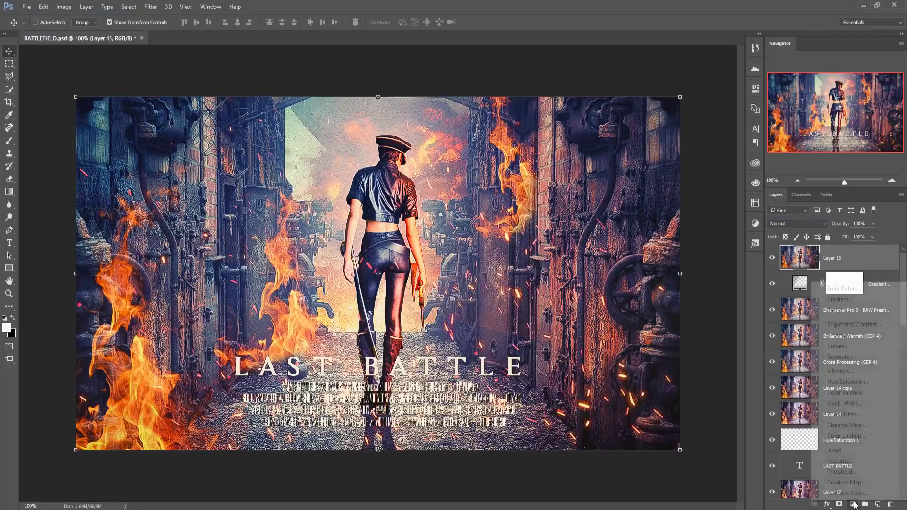
{"action": "left_click", "coordinate": [846, 414]}
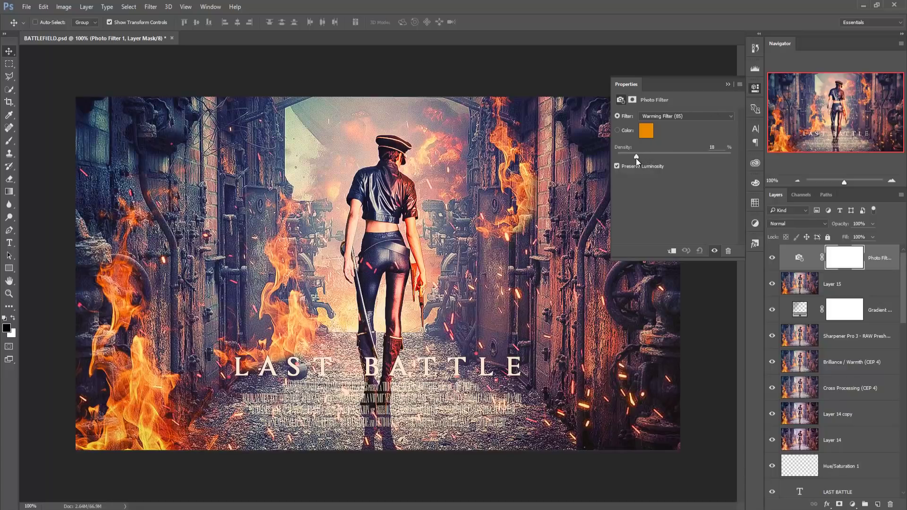
{"action": "left_click_drag", "start_coordinate": [633, 159], "coordinate": [633, 162]}
- Stamp all visible layers into a new merged Layer 16
{"action": "left_click", "coordinate": [728, 85]}
{"action": "left_click", "coordinate": [882, 262]}
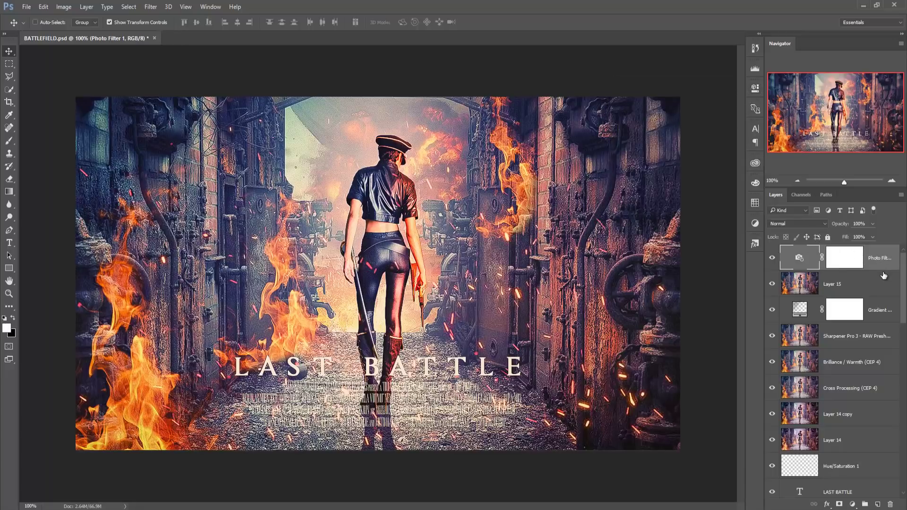
{"action": "key", "text": "ctrl+shift+alt+e"}
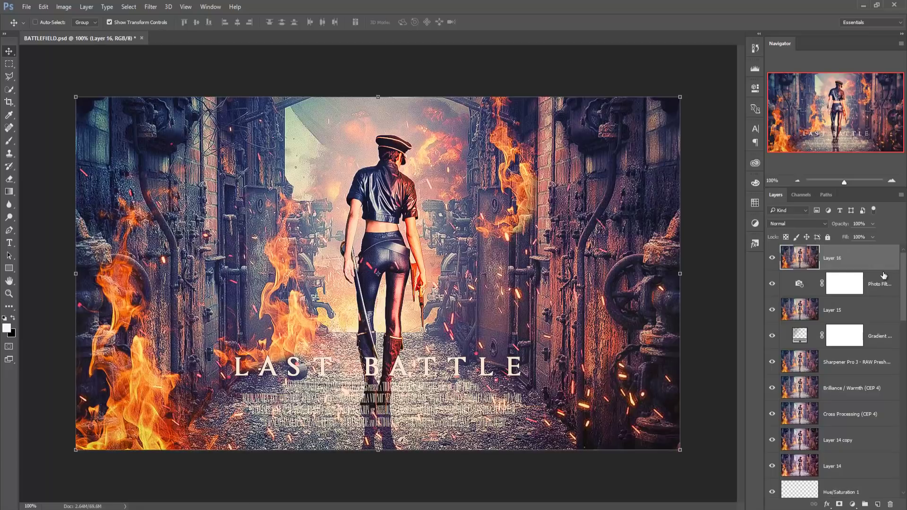